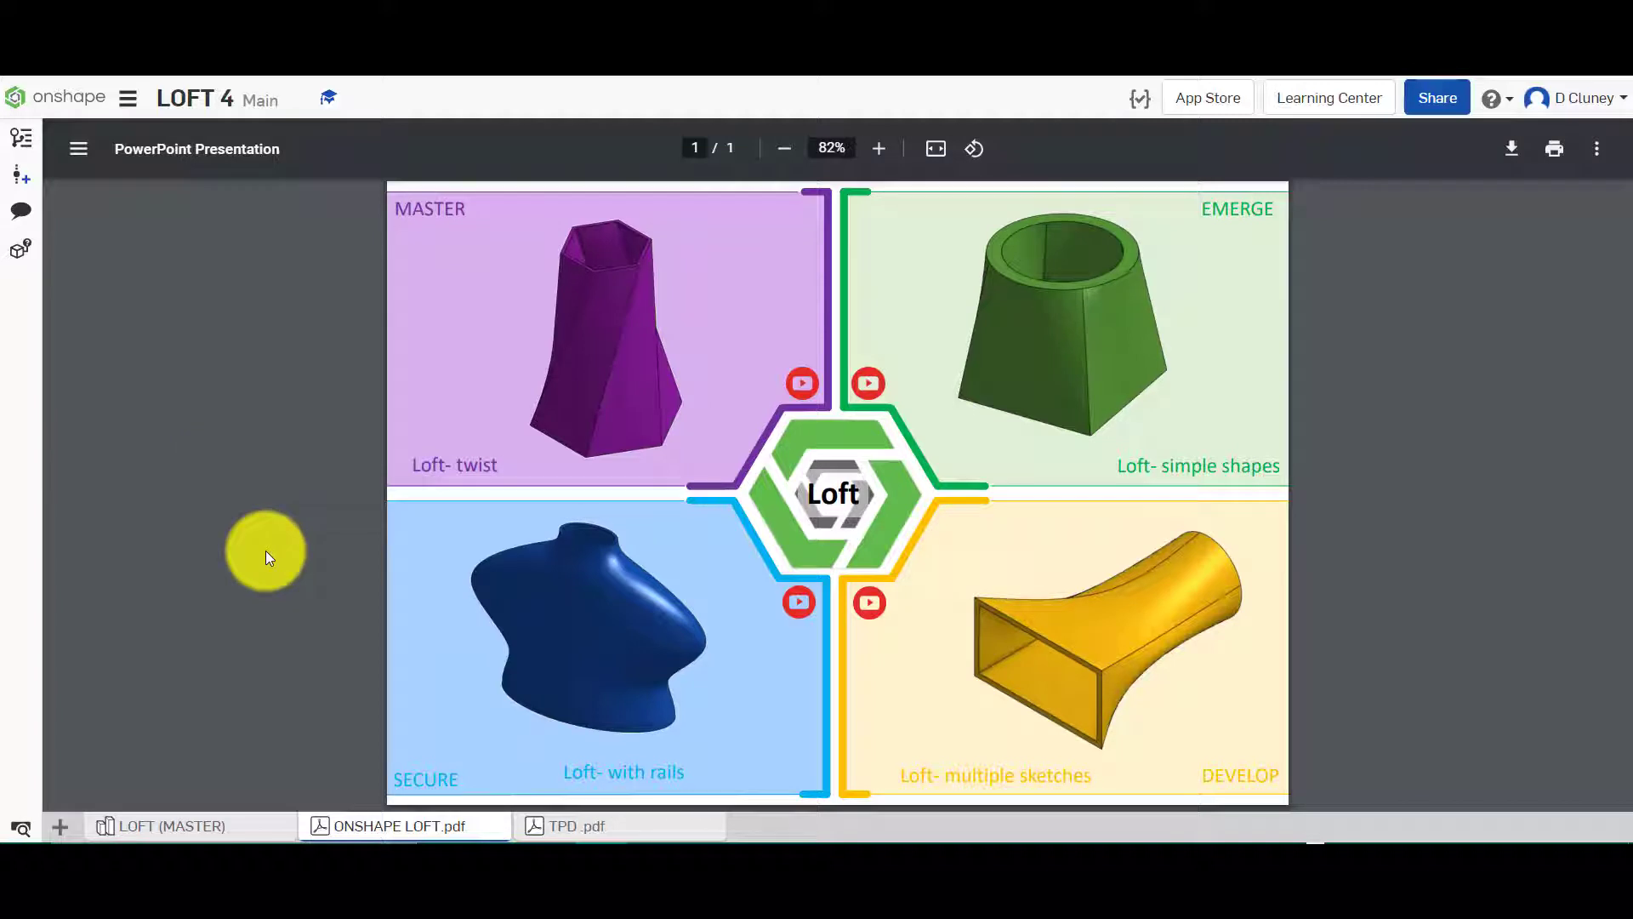
# View the TPD.pdf resource page, then return to the LOFT (MASTER) vase model
pyautogui.click(596, 830)
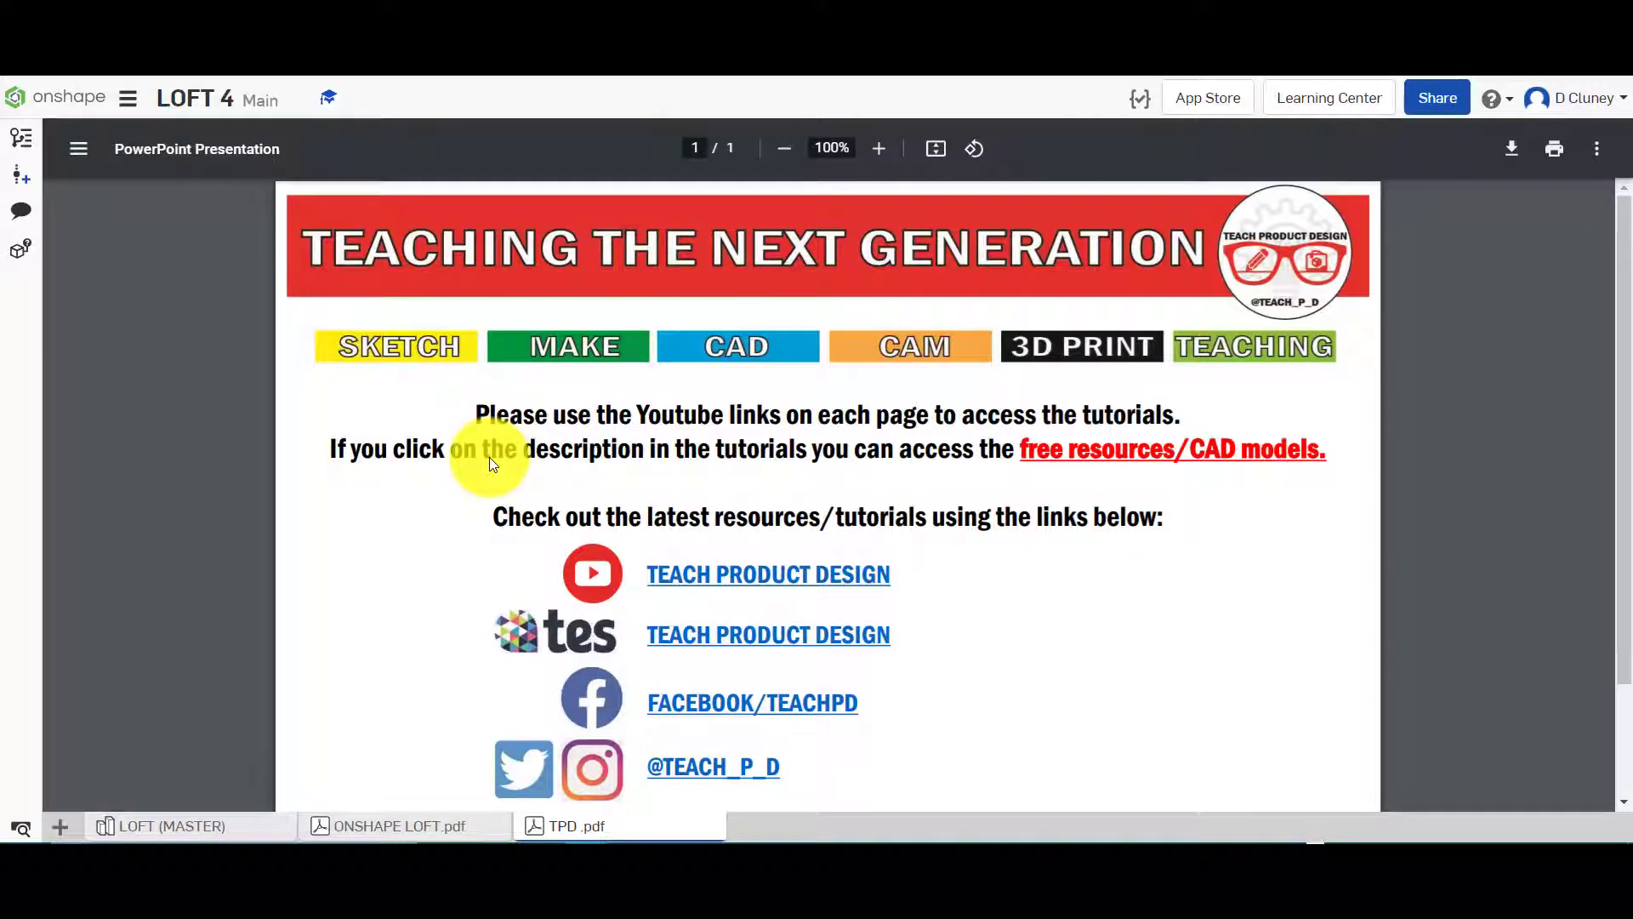
pyautogui.click(229, 827)
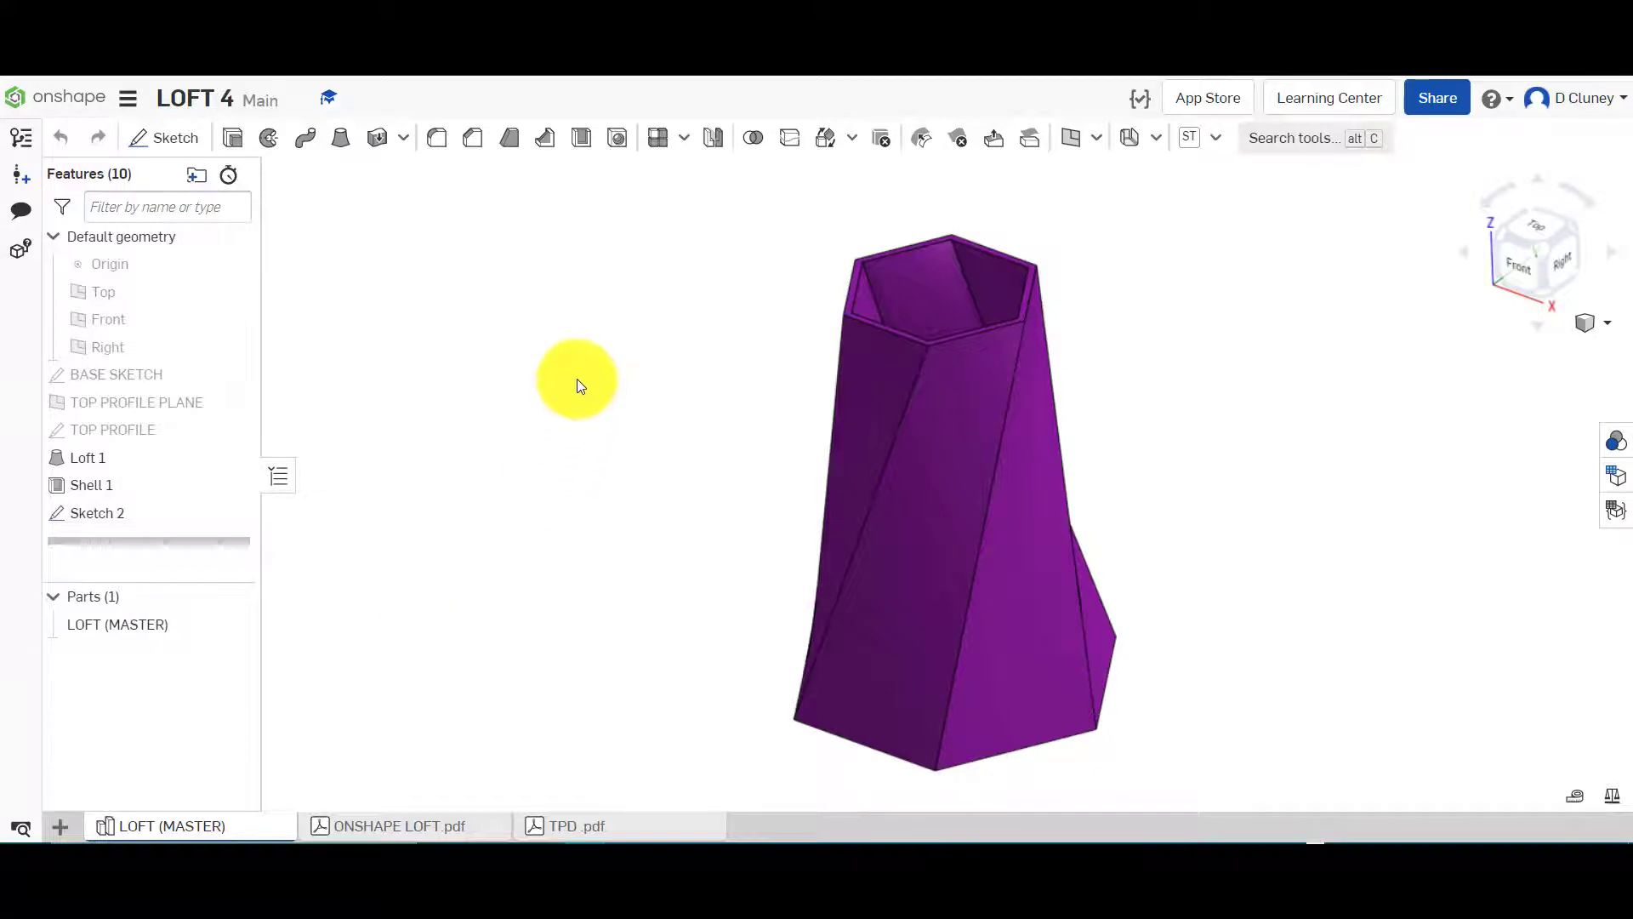
pyautogui.moveTo(576, 379); pyautogui.dragTo(1212, 231, button='right')
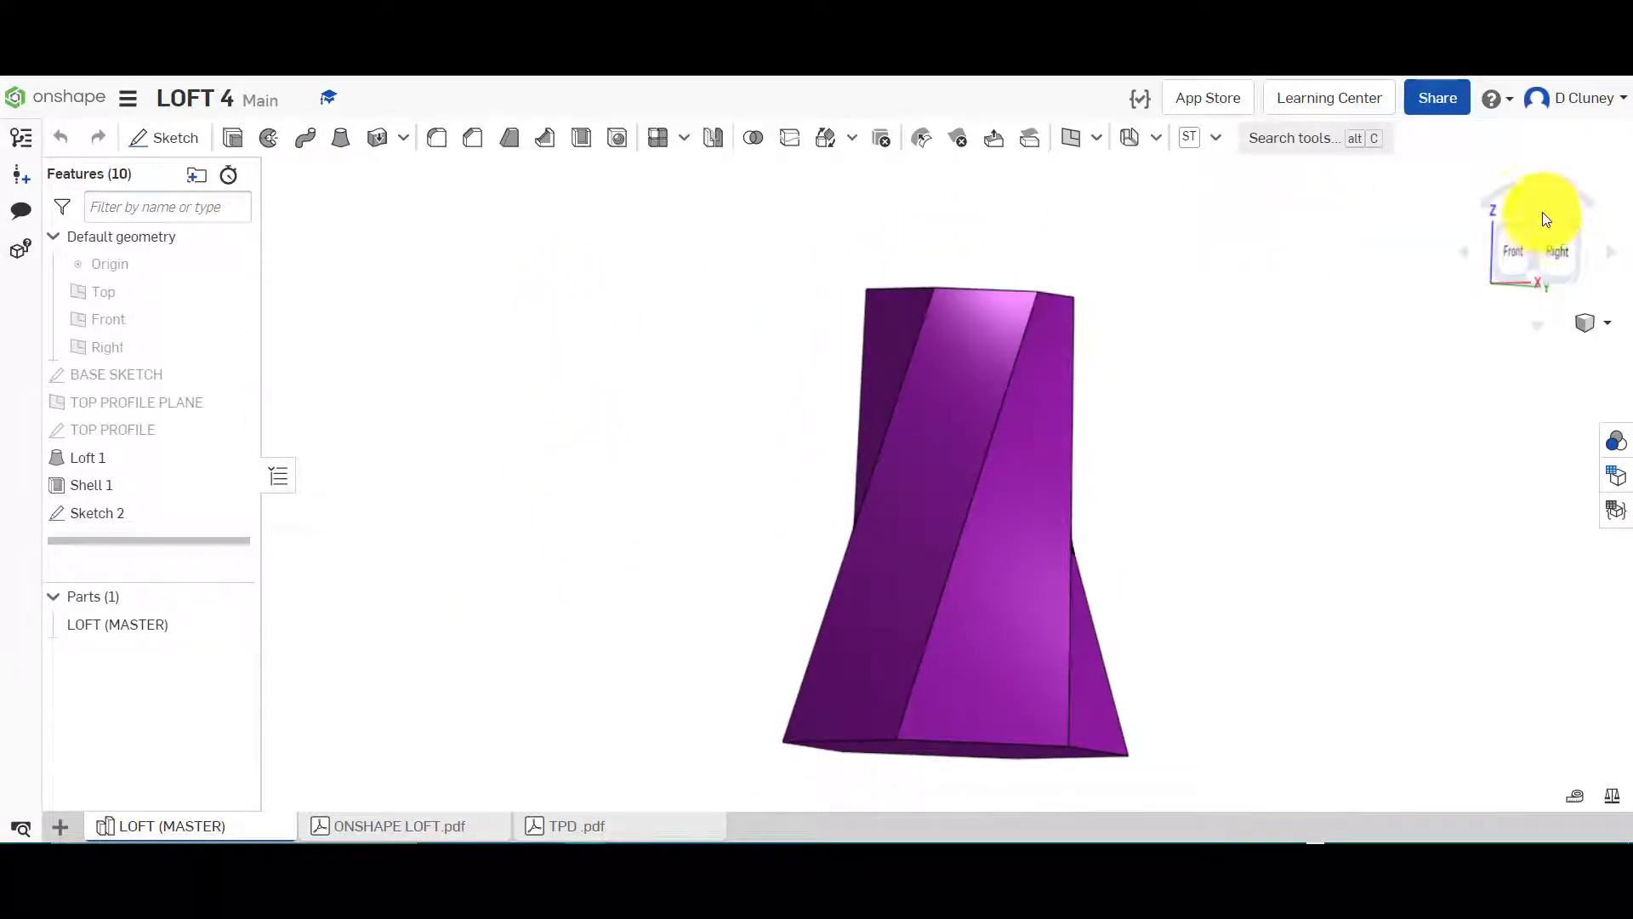
pyautogui.click(1539, 237)
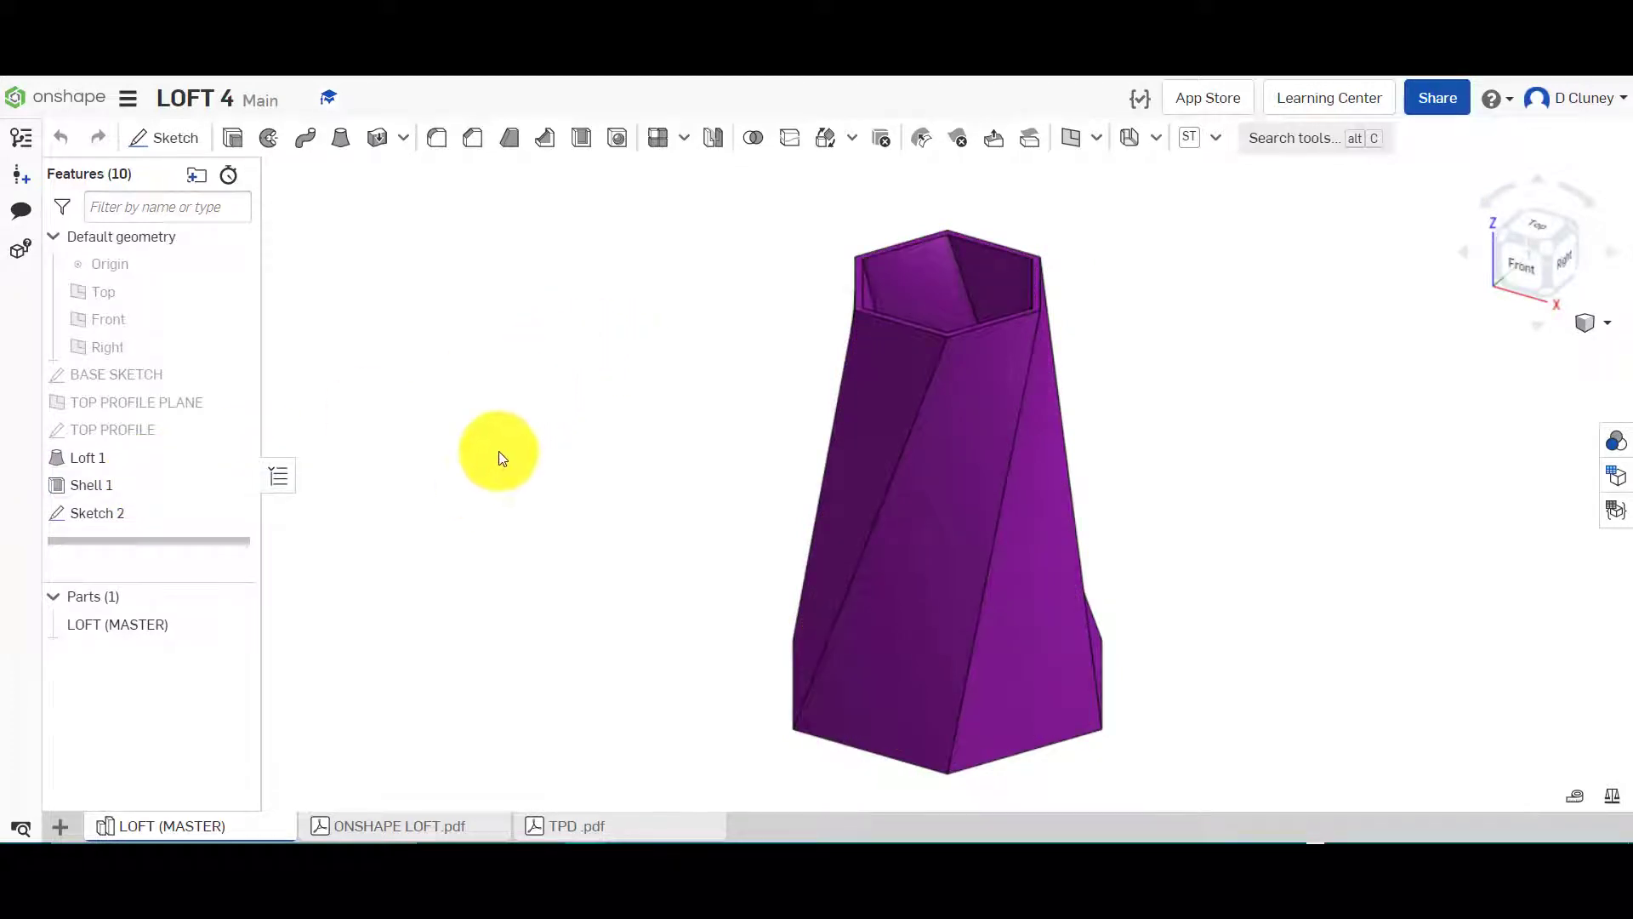
pyautogui.click(69, 826)
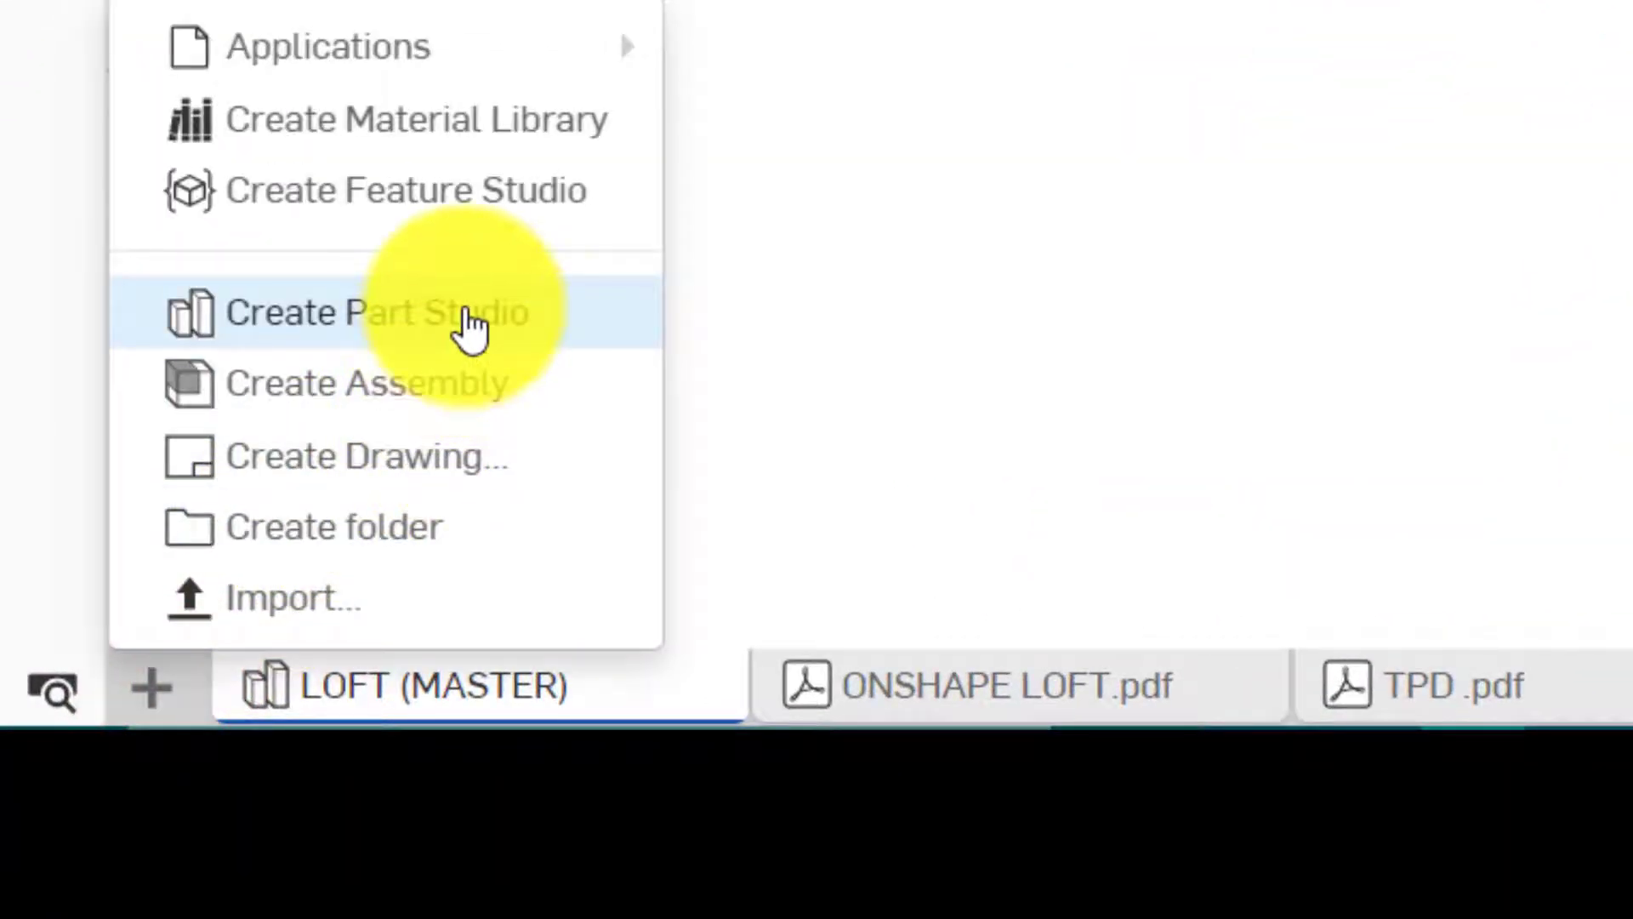
# Create a new Part Studio and rename it TUTORIAL
pyautogui.click(467, 313)
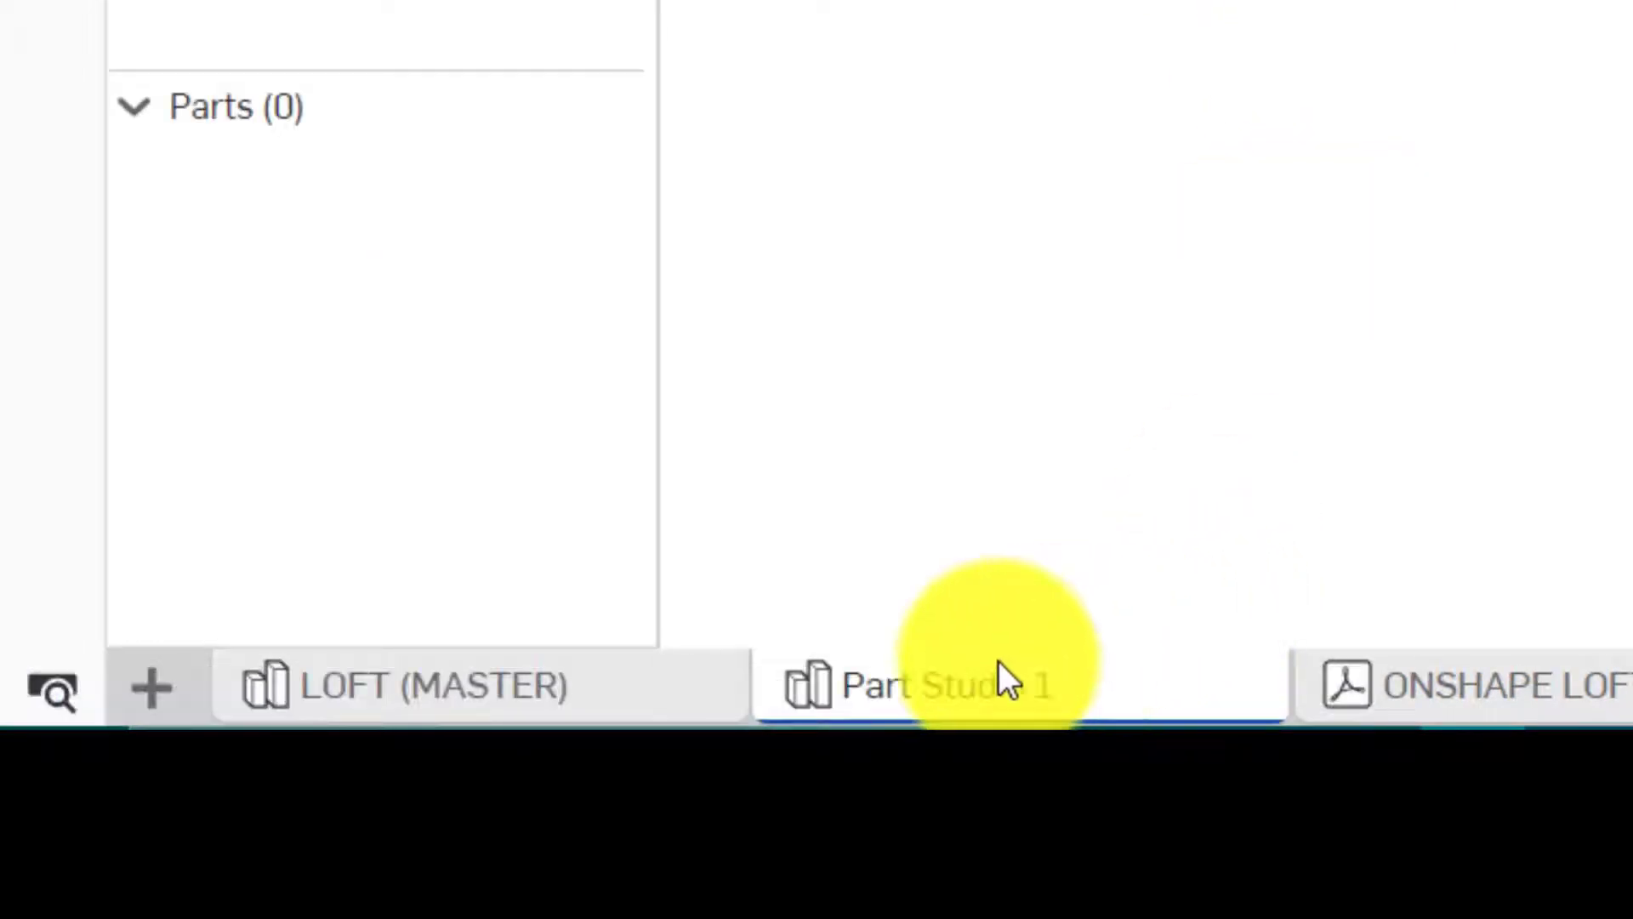
pyautogui.rightClick(1046, 689)
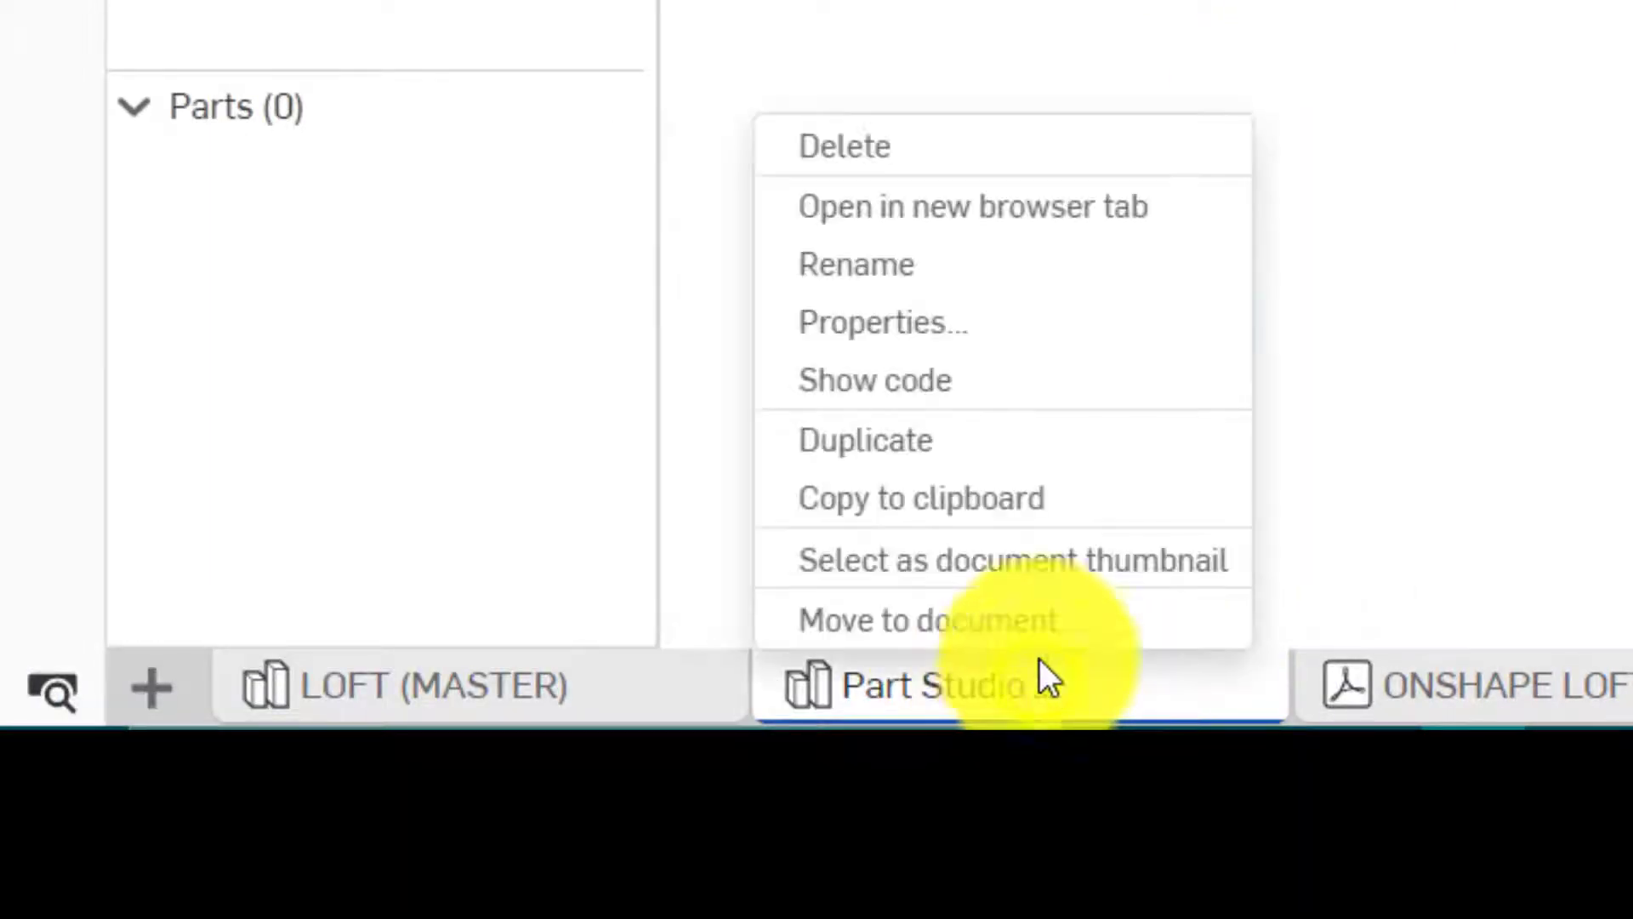
pyautogui.click(1018, 284)
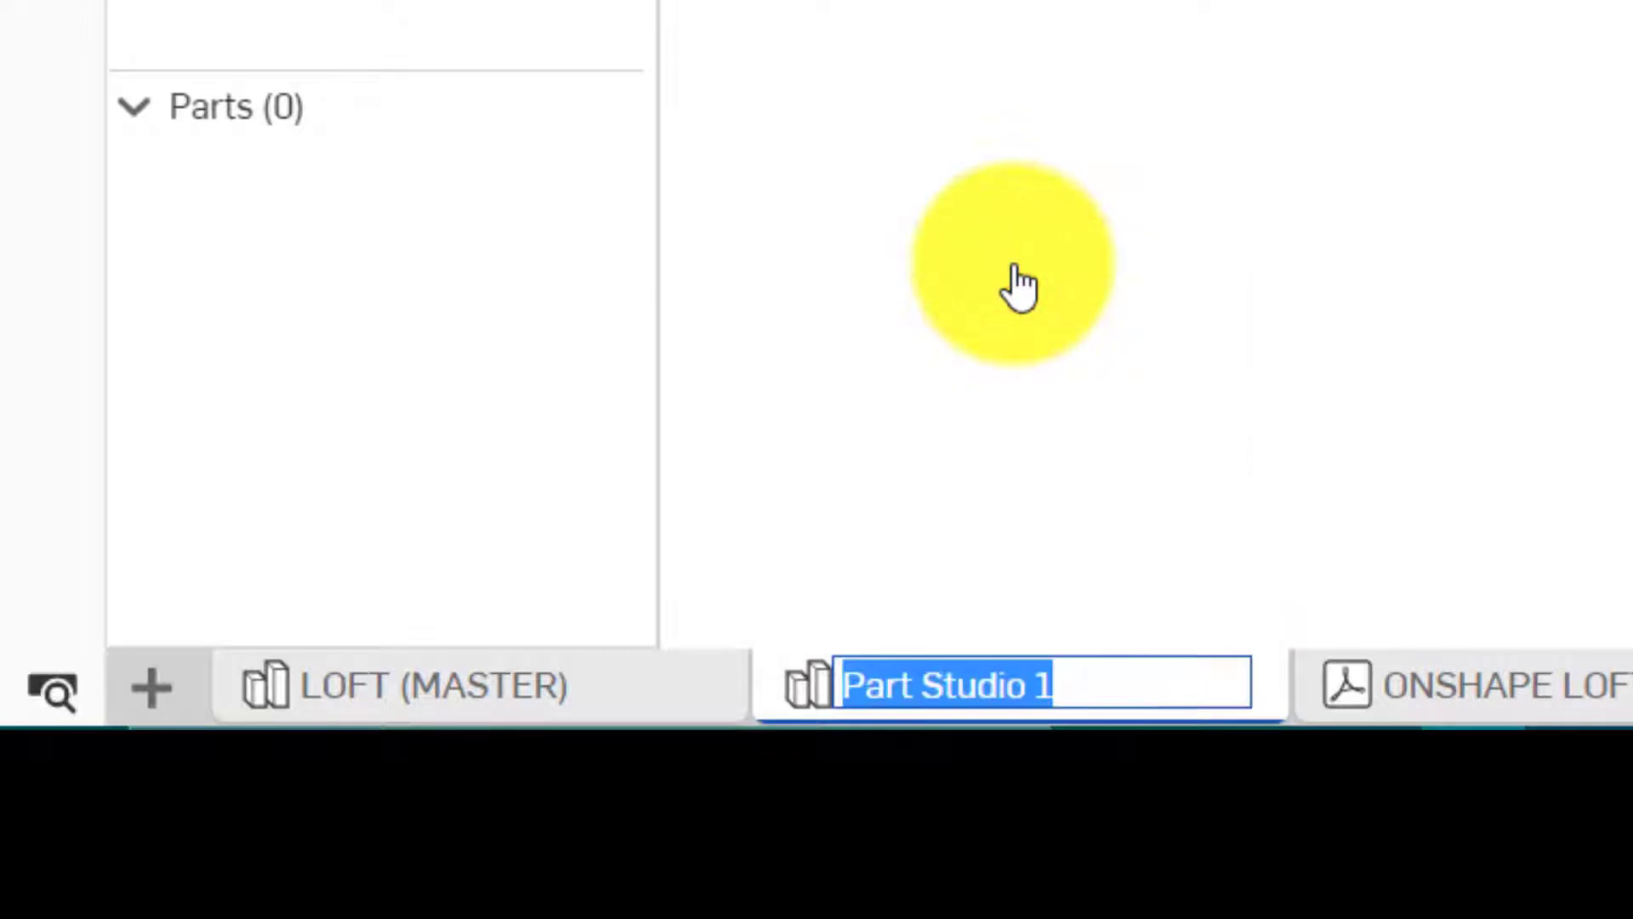
pyautogui.write('TUTORI')
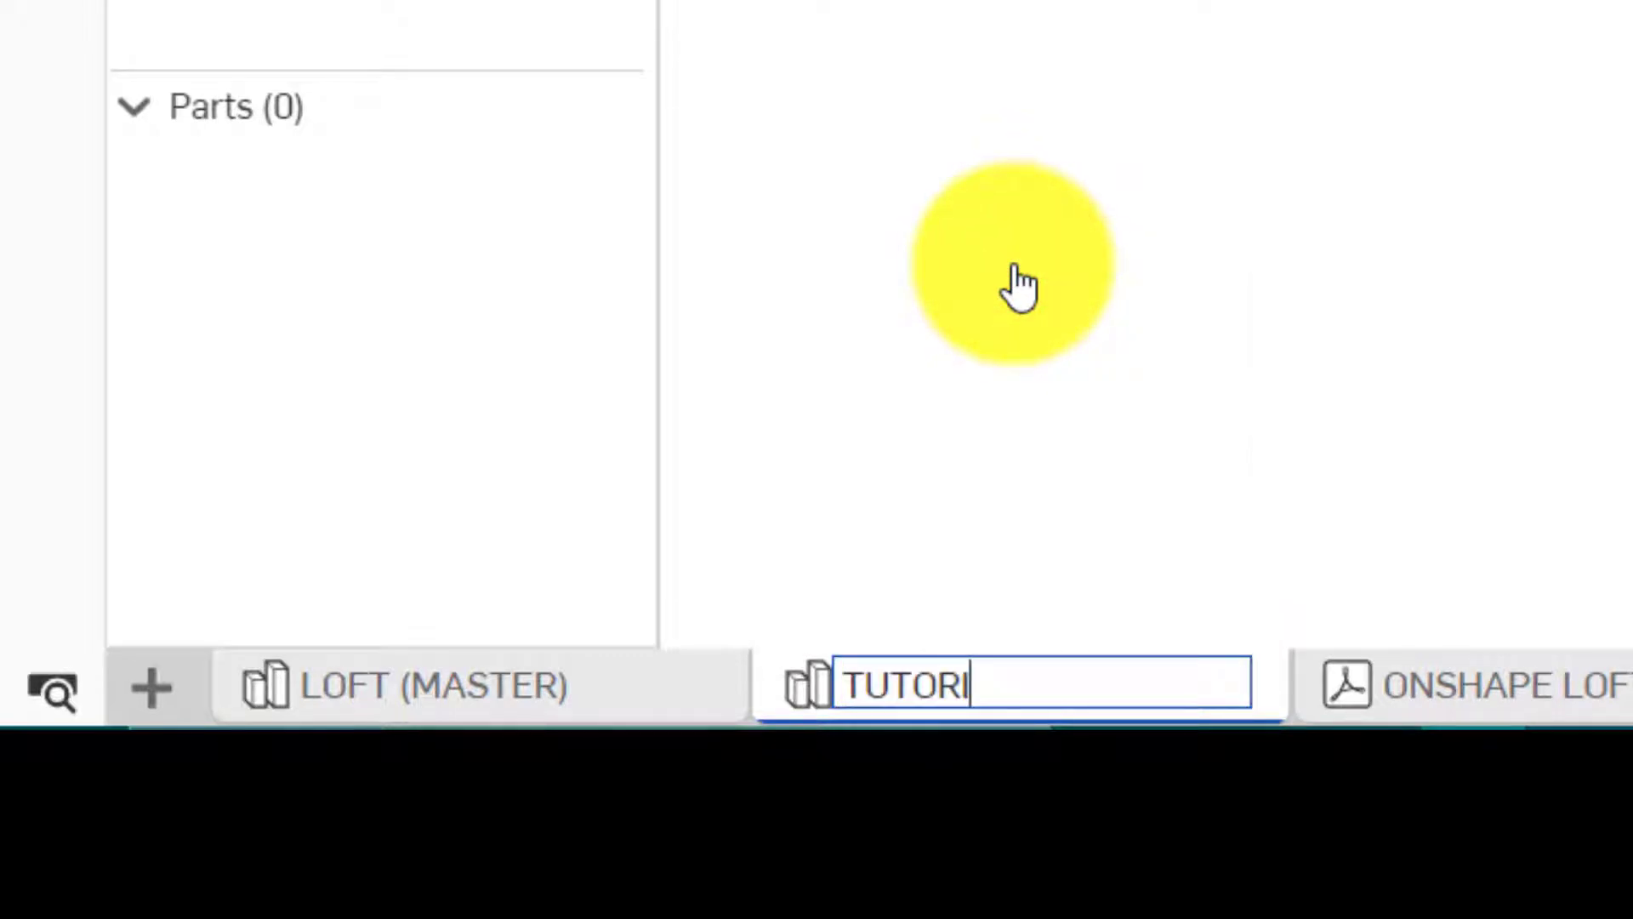
pyautogui.write('AL')
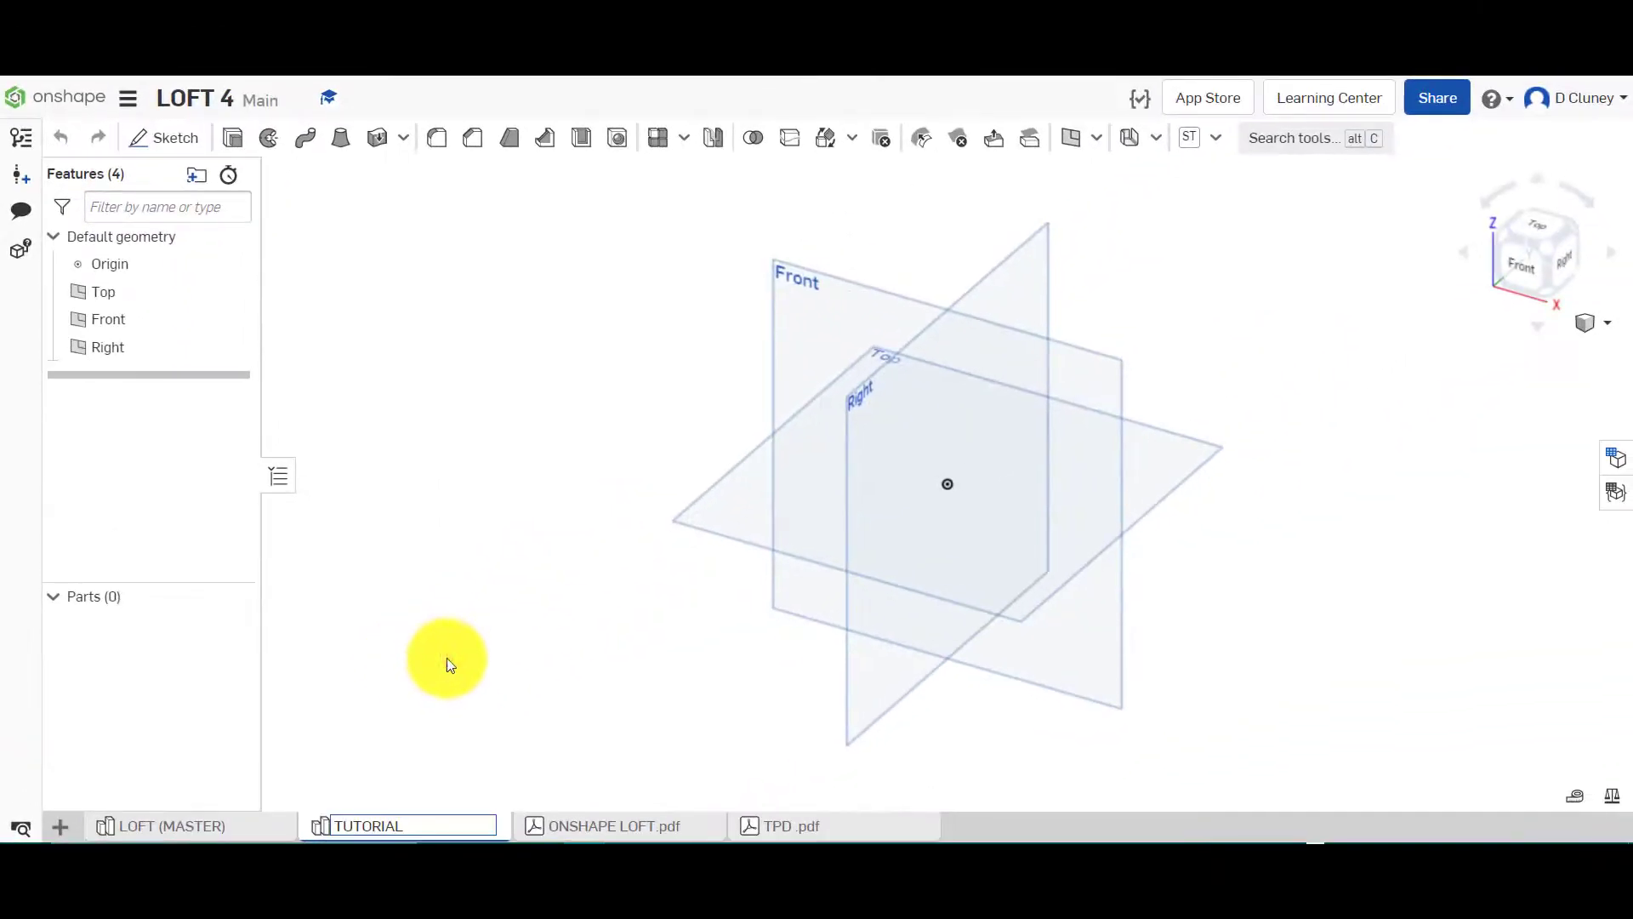
pyautogui.click(1117, 258)
pyautogui.click(219, 829)
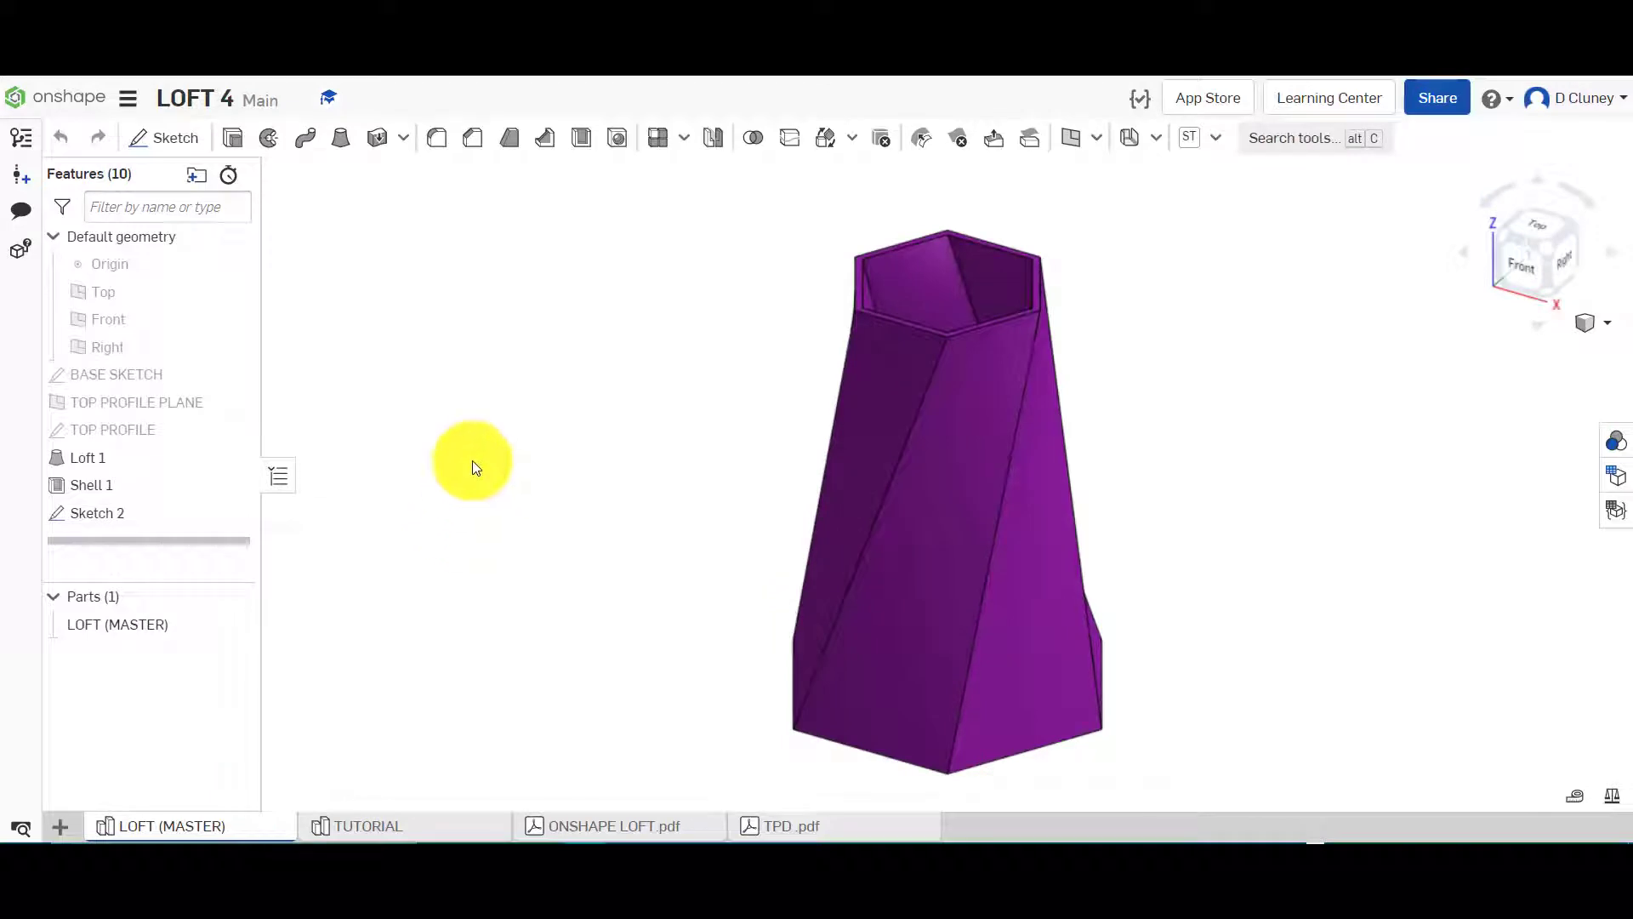
pyautogui.moveTo(498, 412)
pyautogui.mouseDown(button='right')
pyautogui.moveTo(497, 474)
pyautogui.moveTo(501, 384)
pyautogui.mouseUp(button='right')
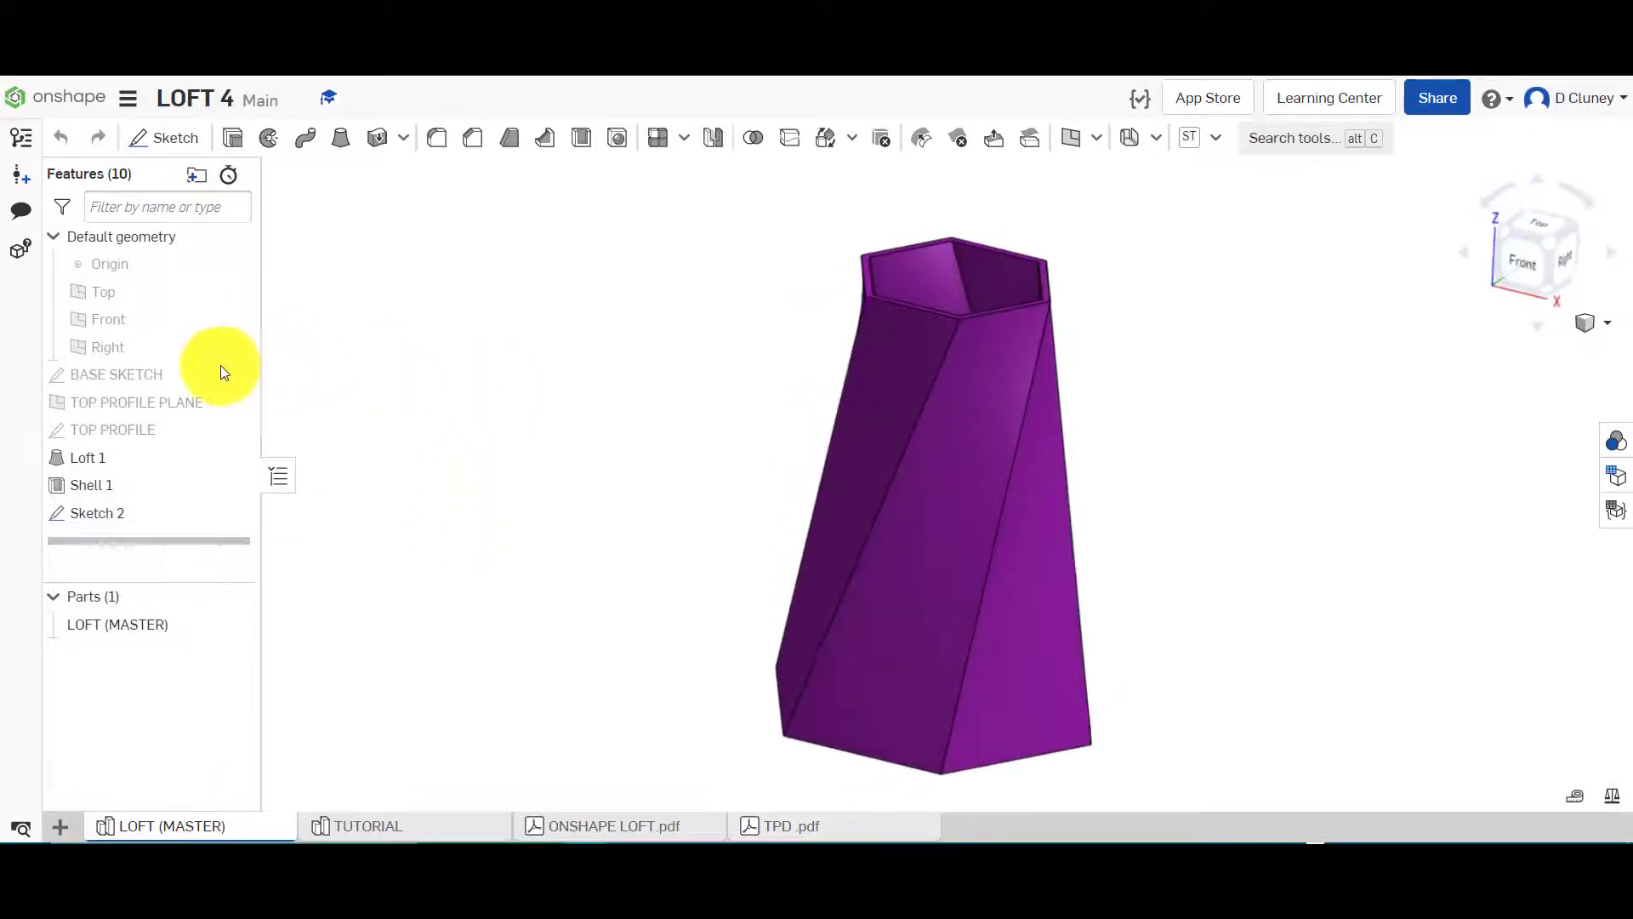
pyautogui.rightClick(140, 372)
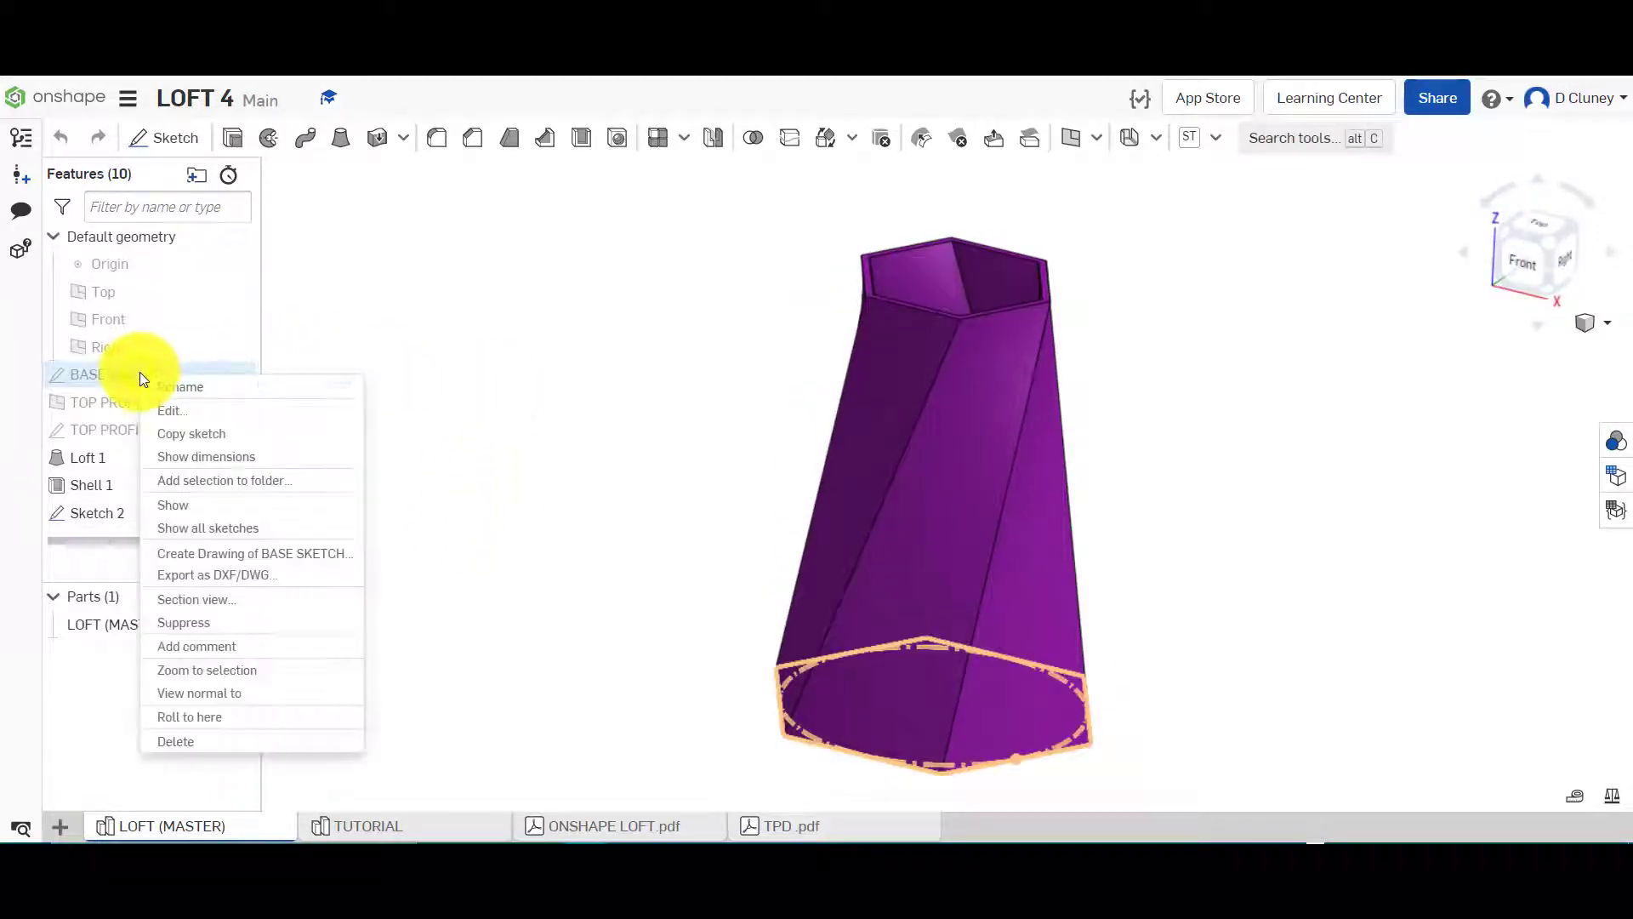
pyautogui.click(232, 416)
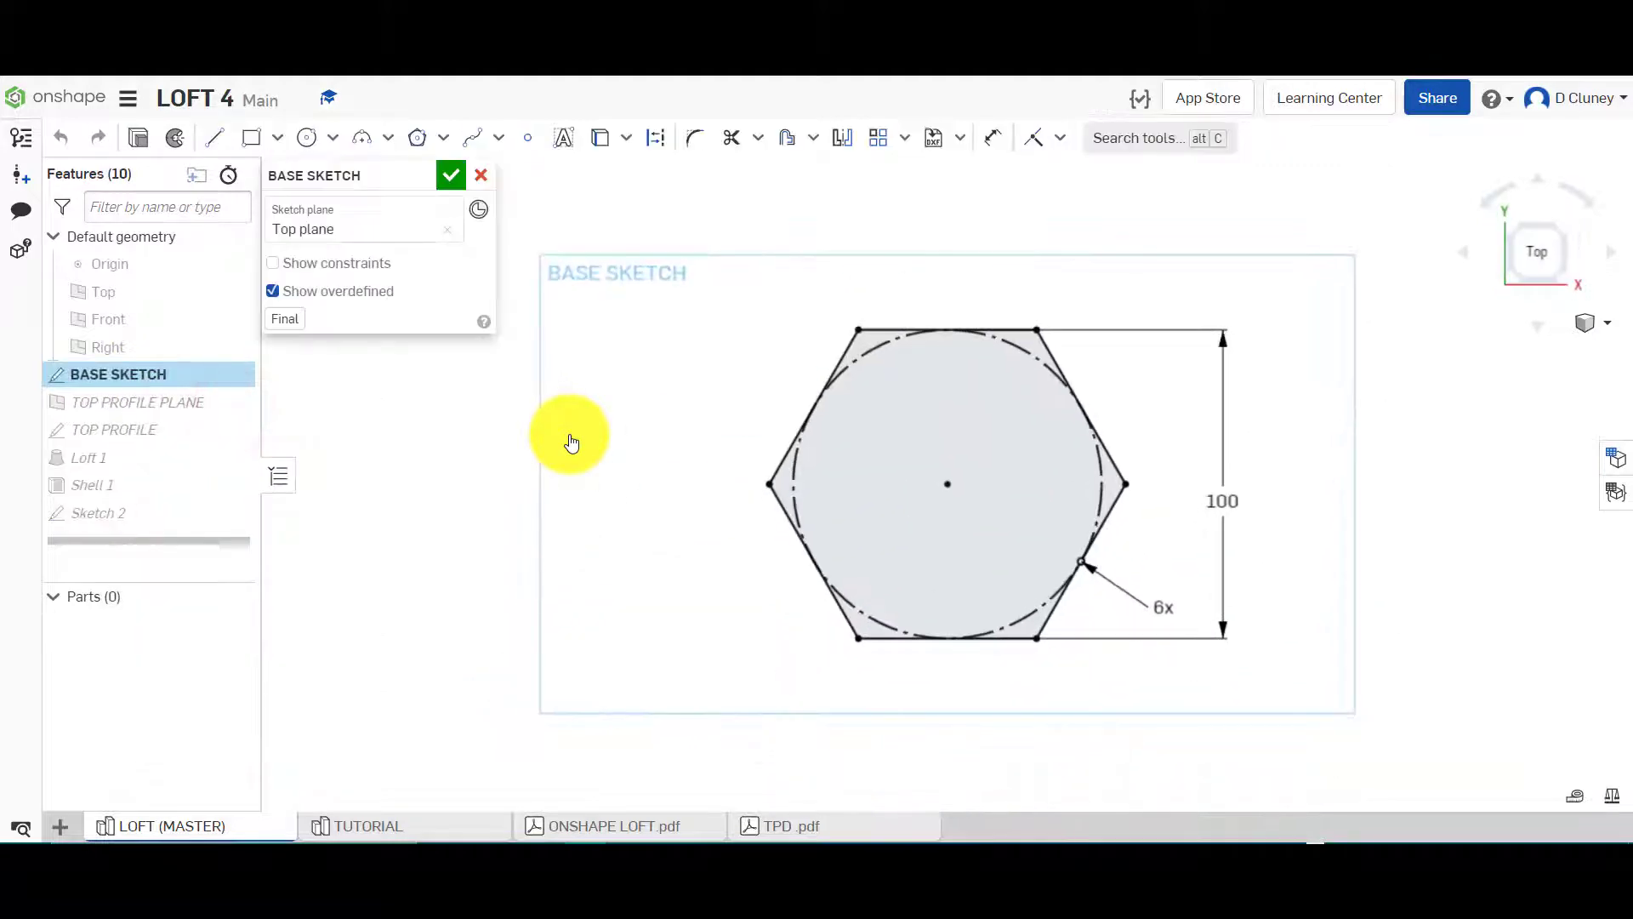
pyautogui.press('f')
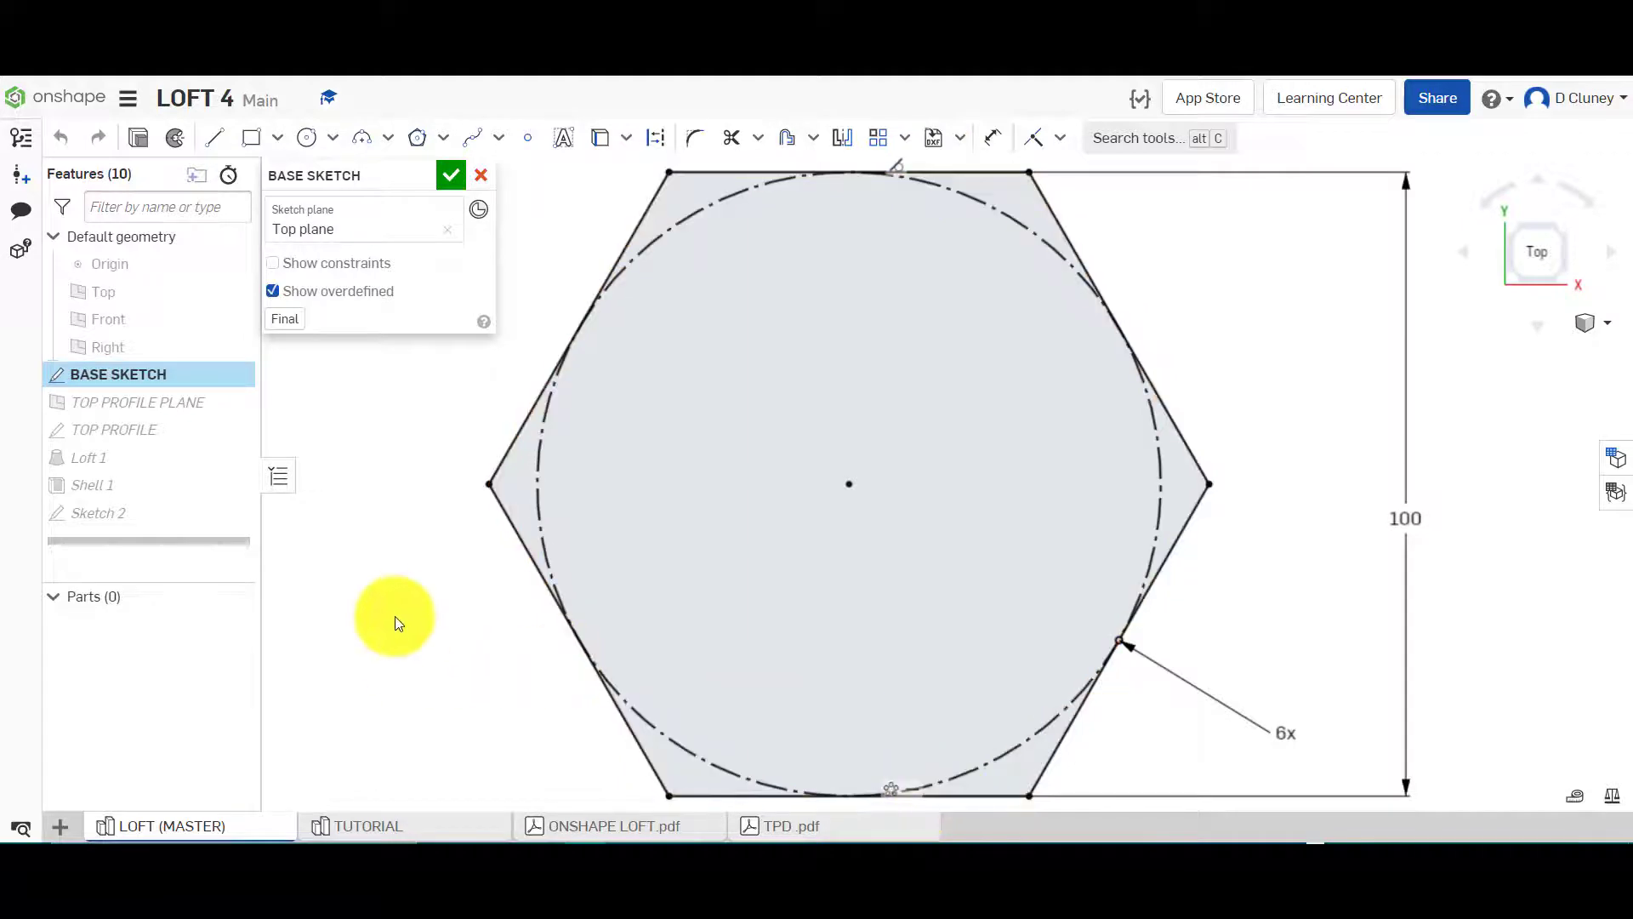
pyautogui.click(390, 825)
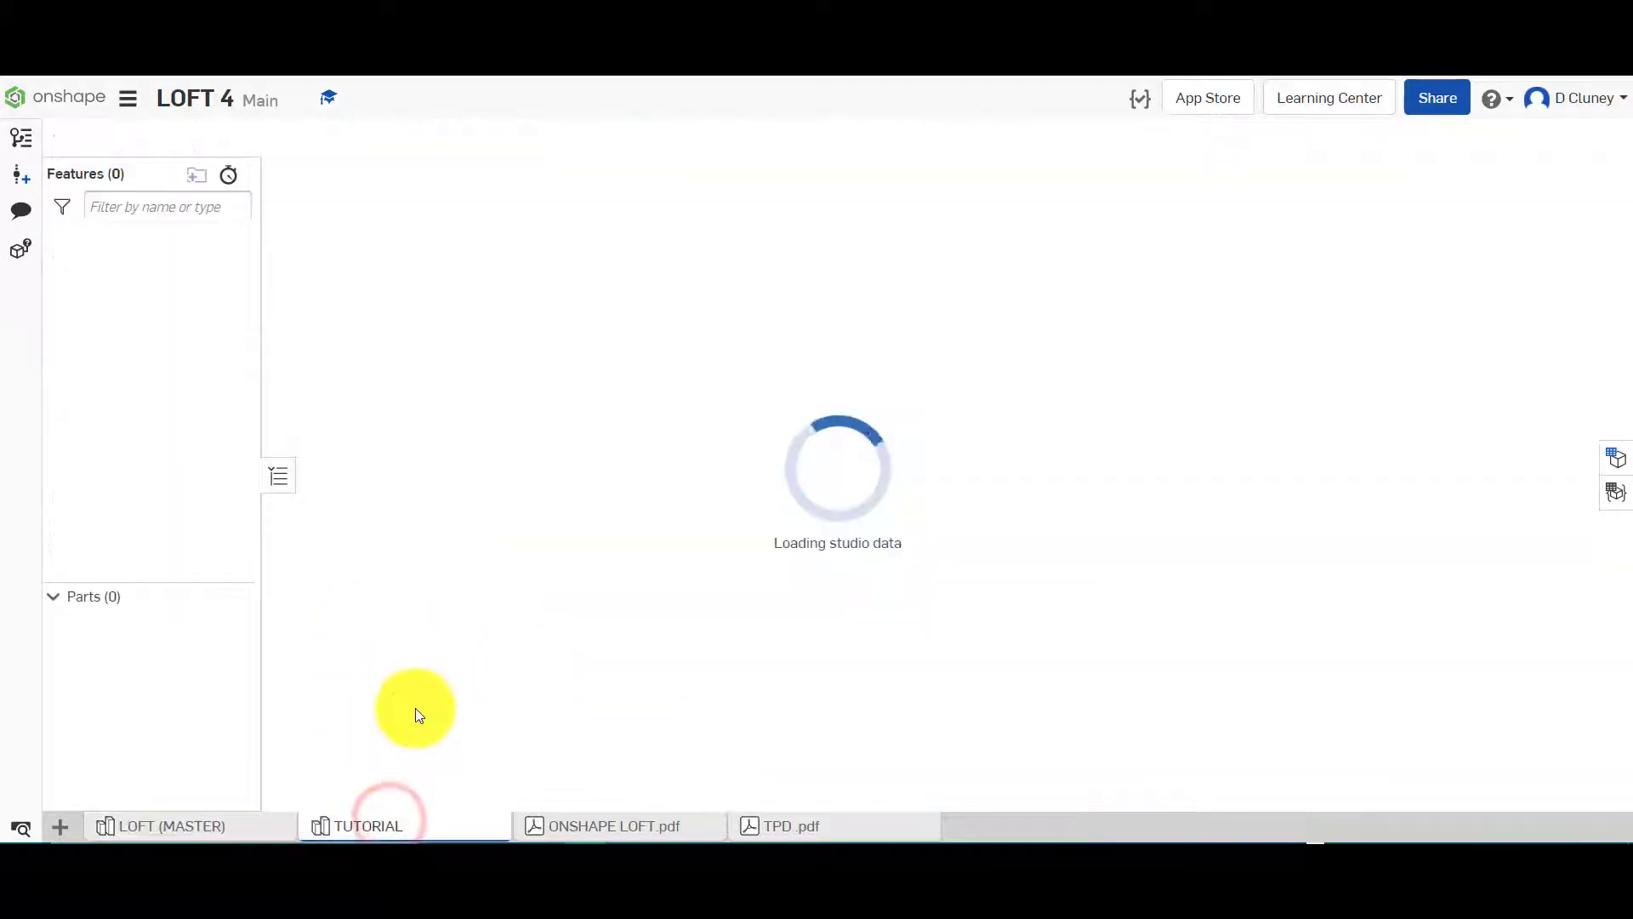
# Start a sketch on the Top plane with an inscribed polygon centred on the origin
pyautogui.click(164, 137)
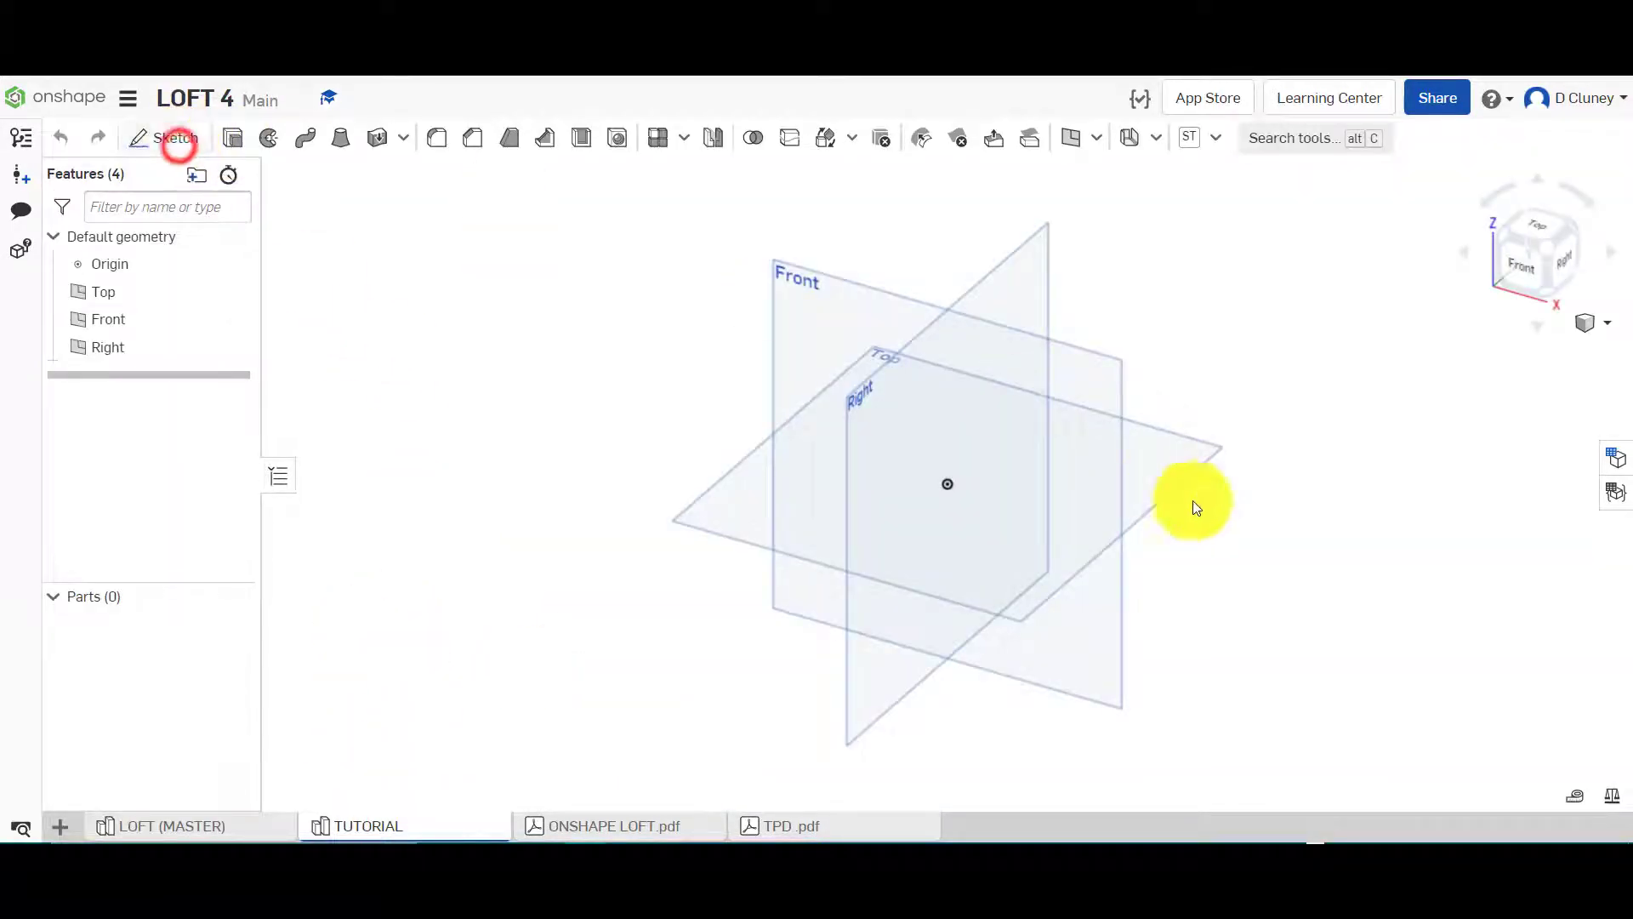
pyautogui.click(1165, 466)
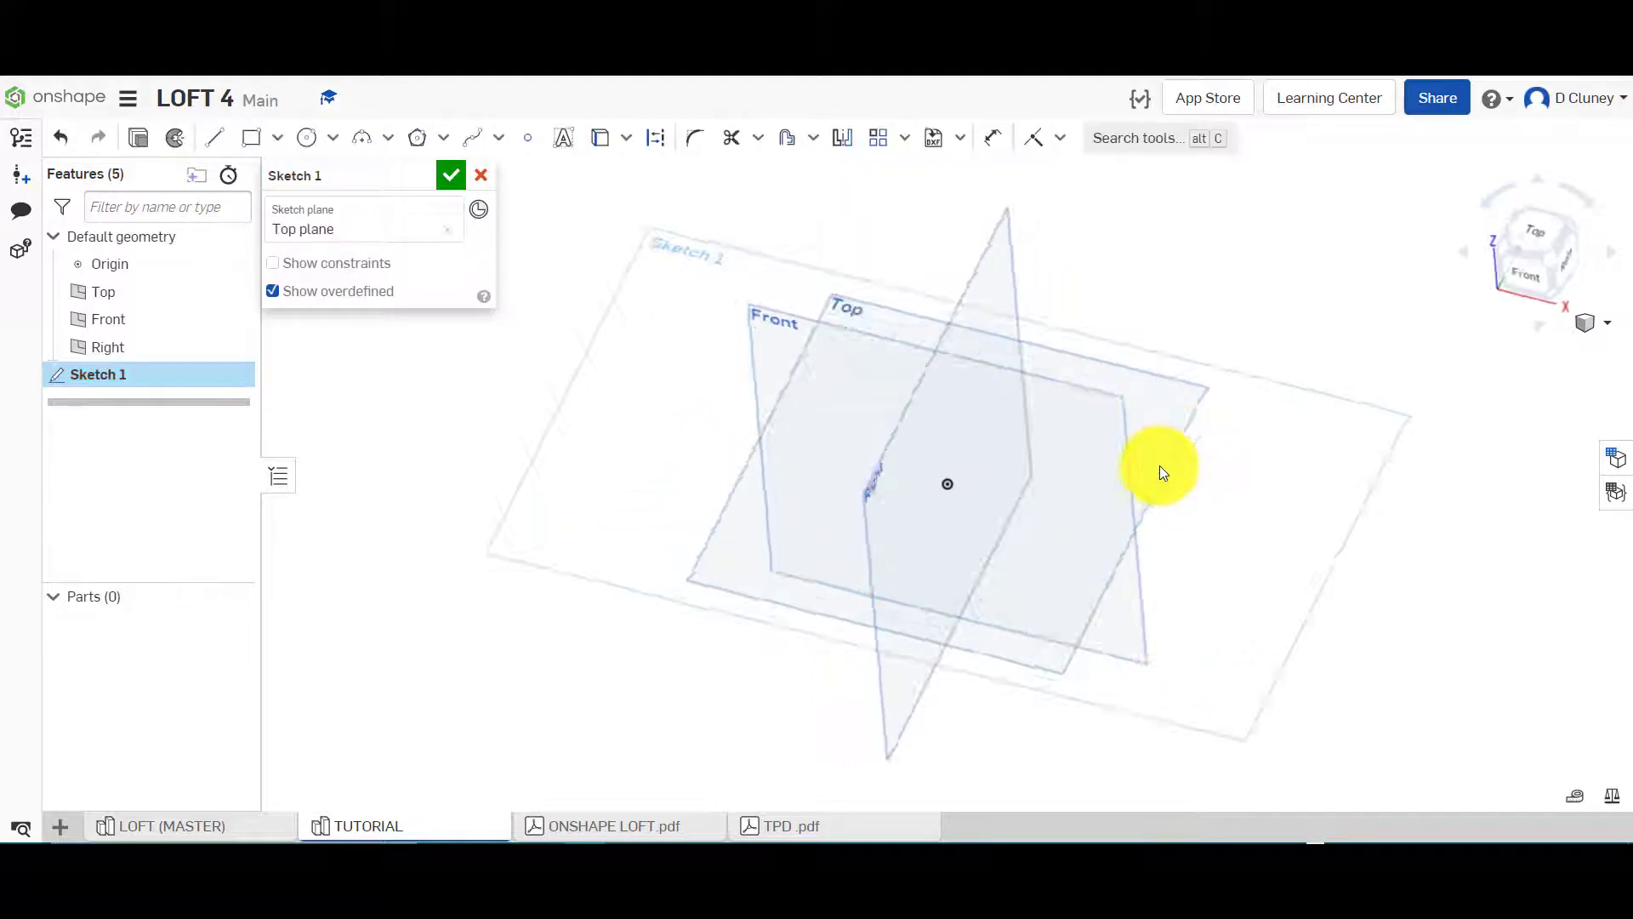
pyautogui.click(437, 139)
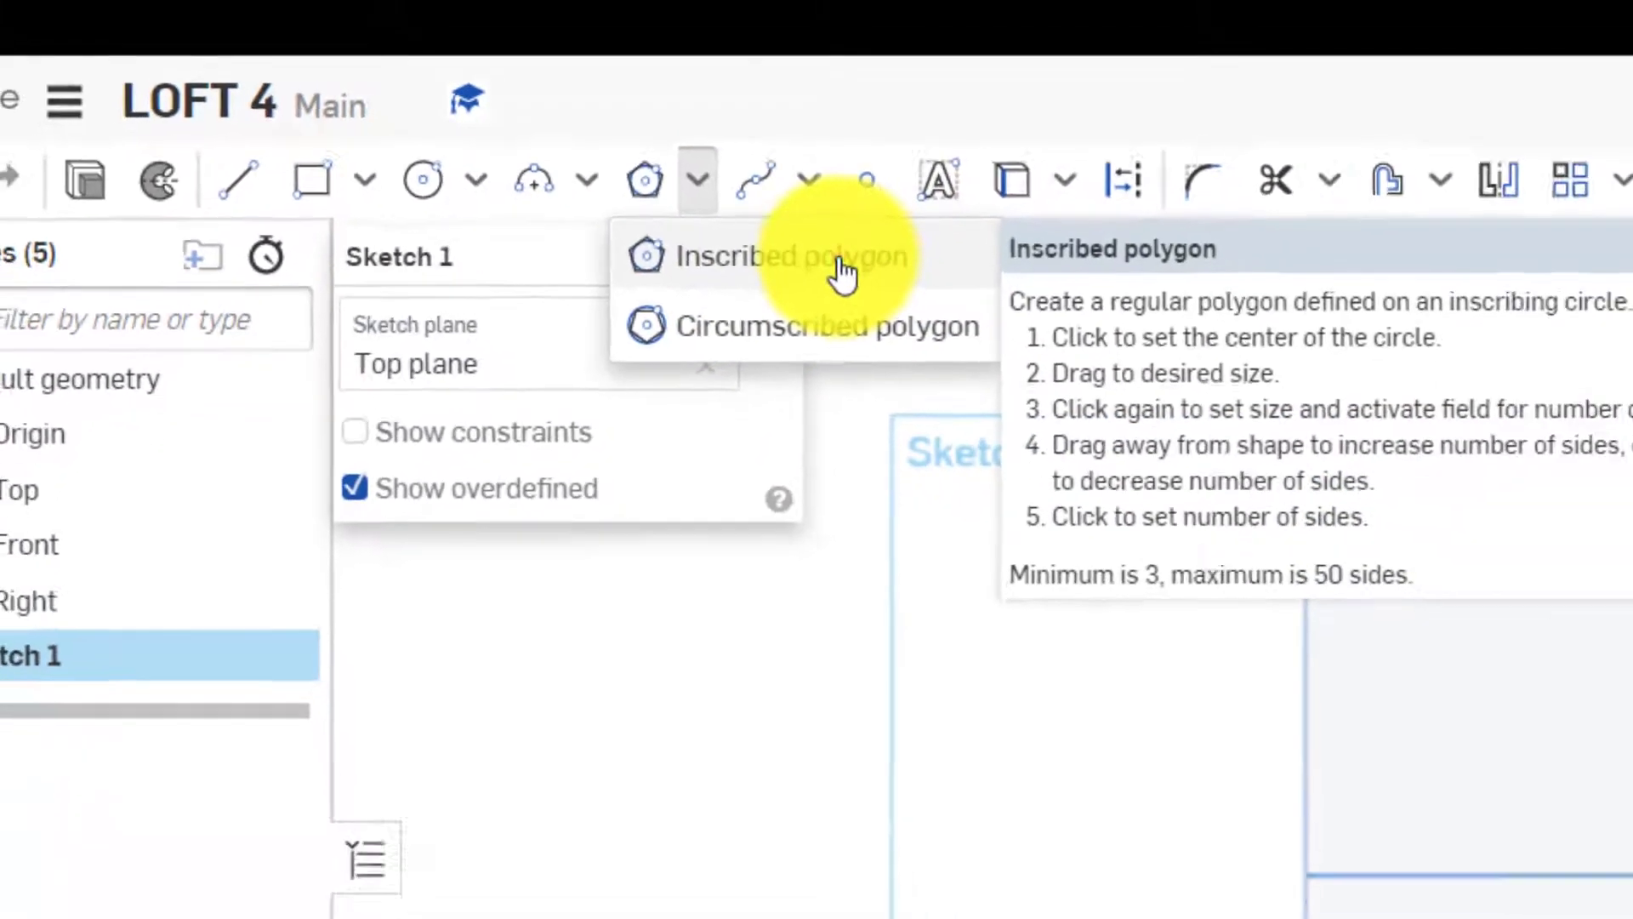
pyautogui.click(872, 296)
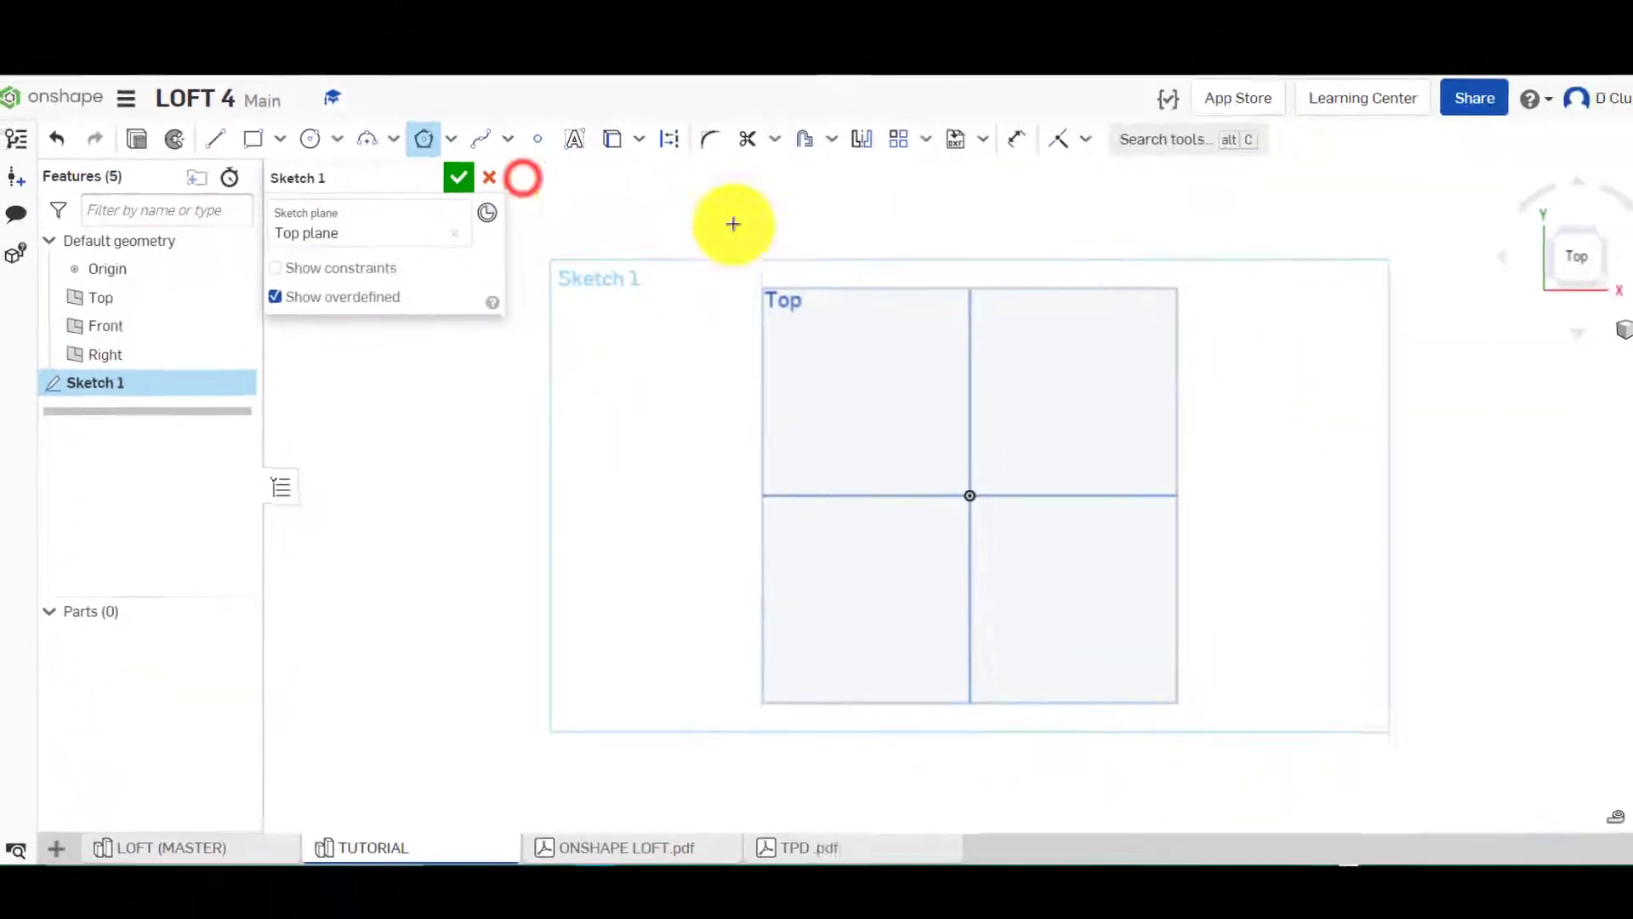
pyautogui.click(947, 487)
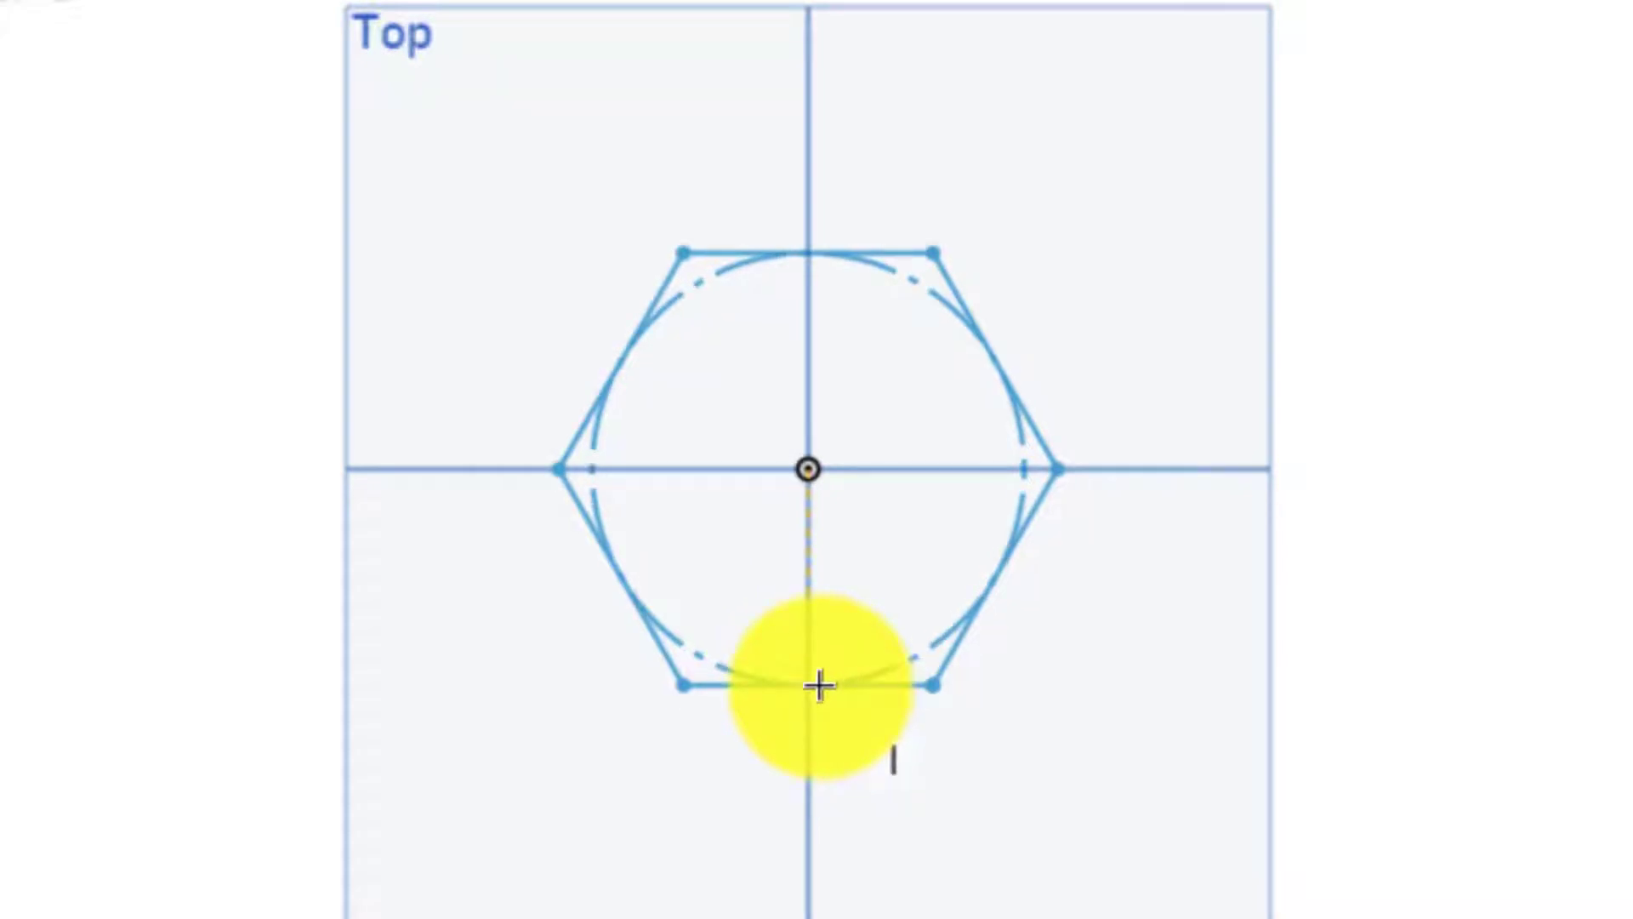
# Size the polygon, set it to 6 sides, and place it
pyautogui.click(819, 685)
pyautogui.write('3')
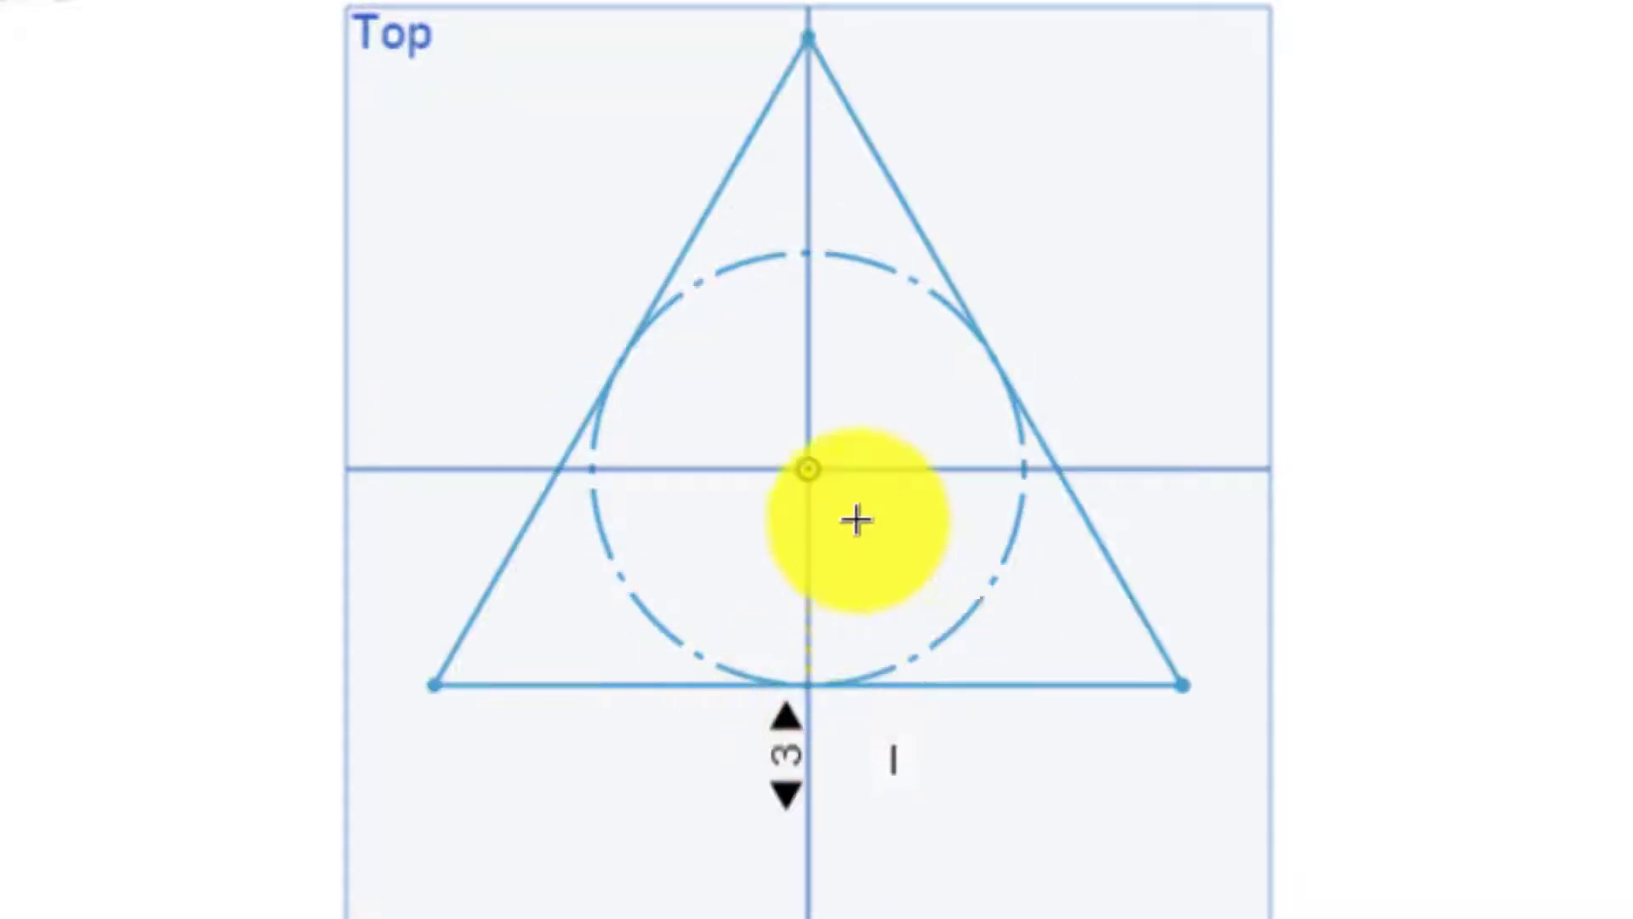
pyautogui.press('Up')
pyautogui.press('Up')
pyautogui.press('Up')
pyautogui.press('Up')
pyautogui.press('Up')
pyautogui.press('Up')
pyautogui.press('Up')
pyautogui.press('Down')
pyautogui.press('Down')
pyautogui.press('Down')
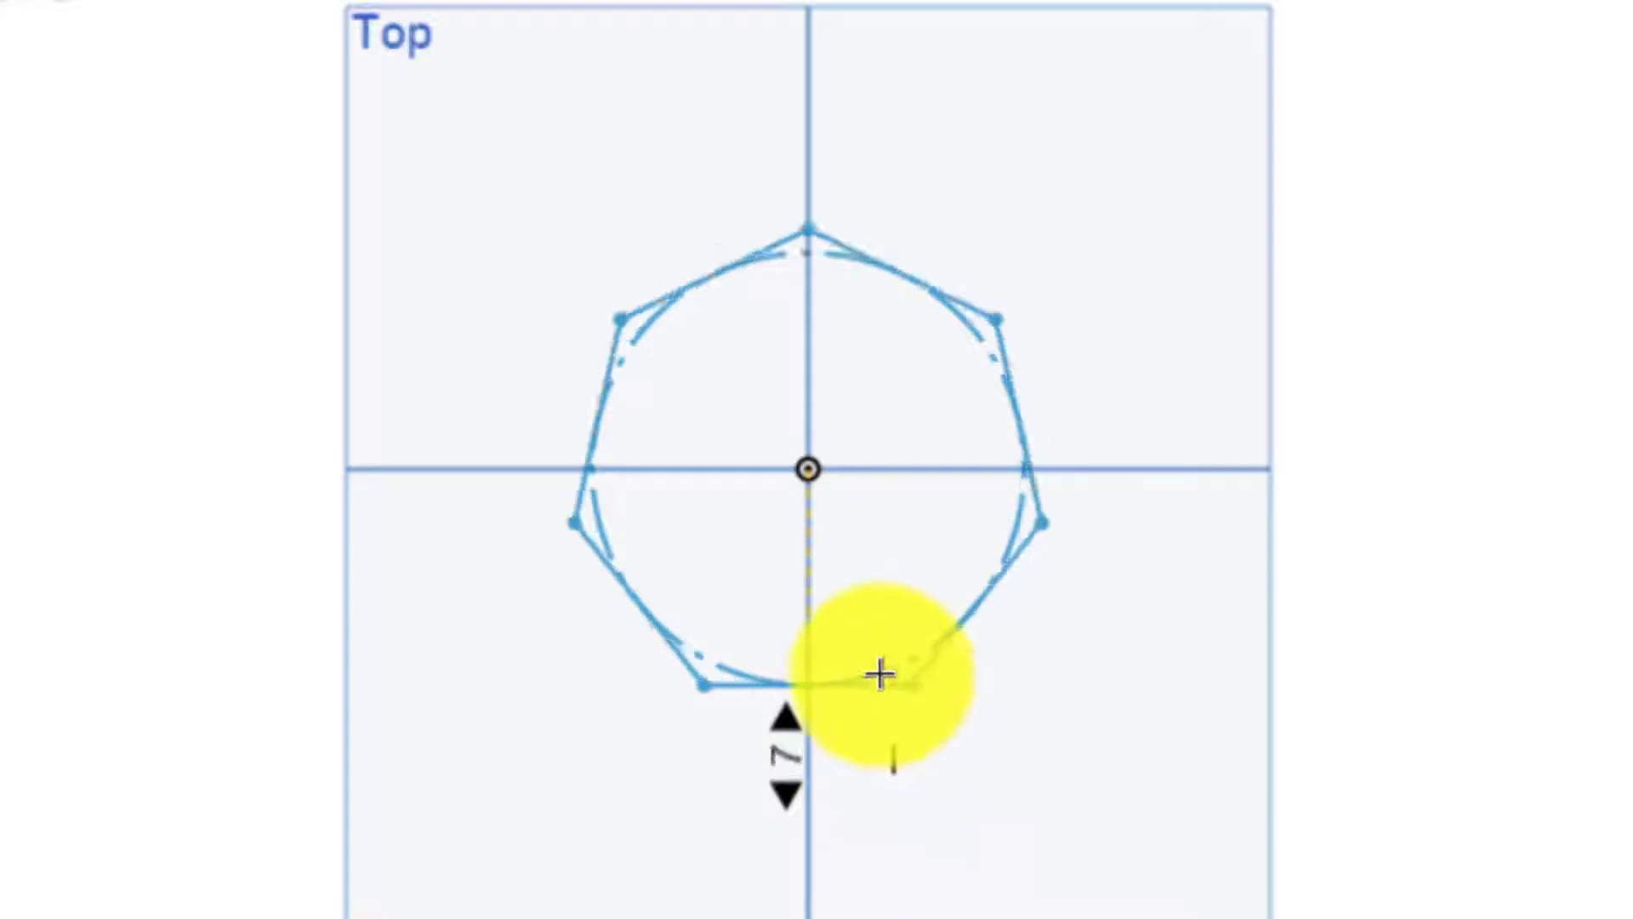
pyautogui.press('Down')
pyautogui.press('Down')
pyautogui.press('Up')
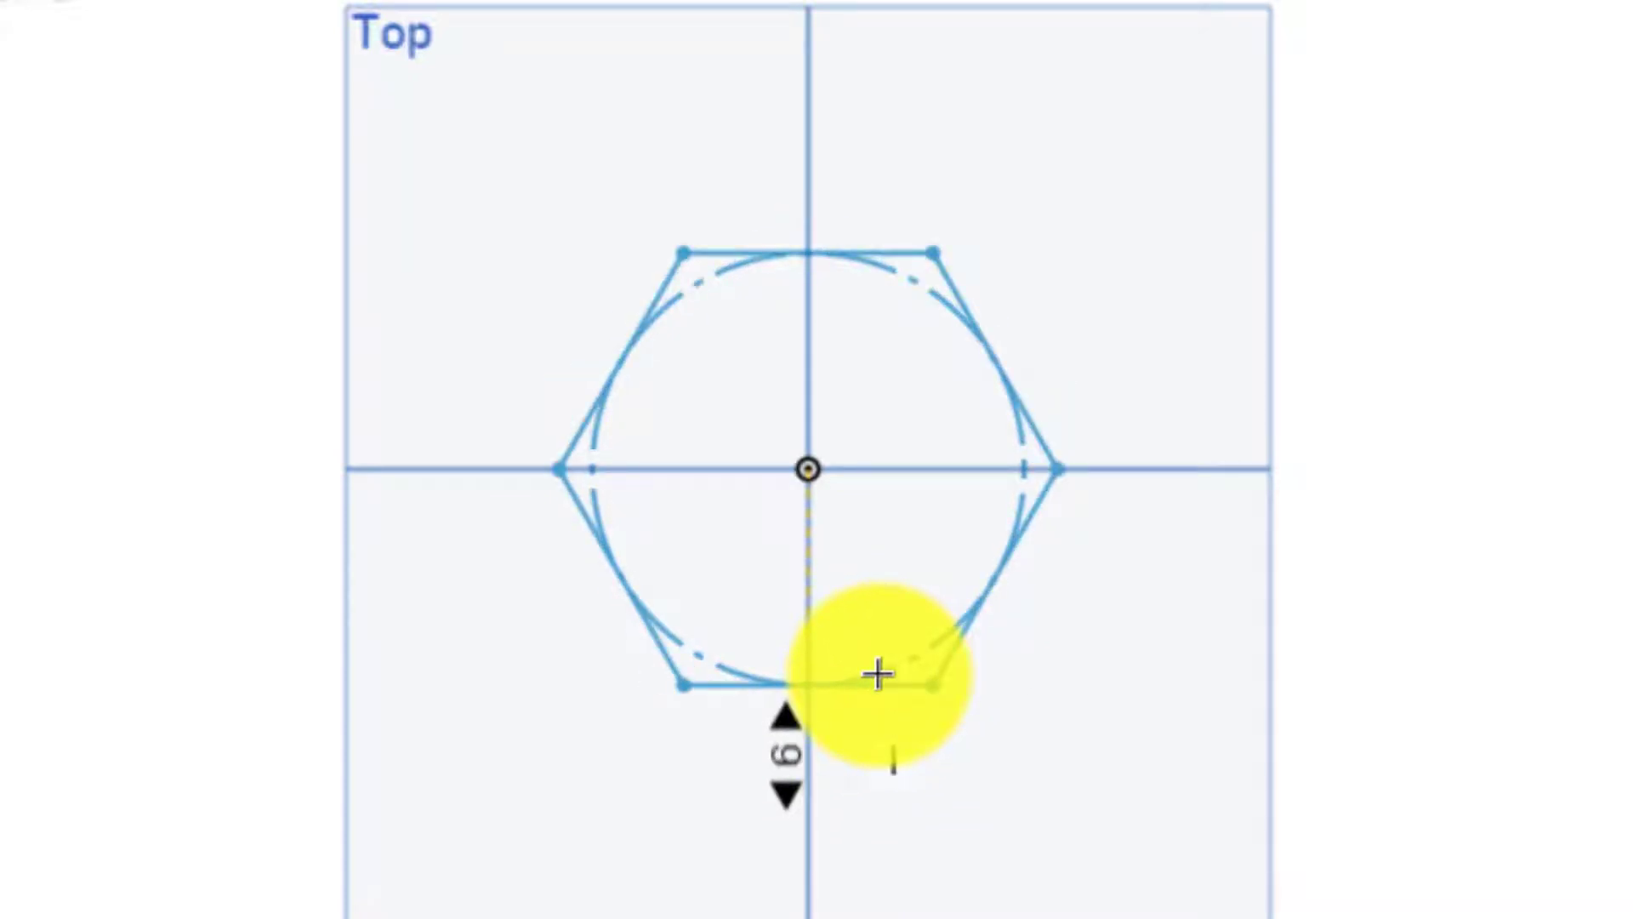
pyautogui.click(878, 674)
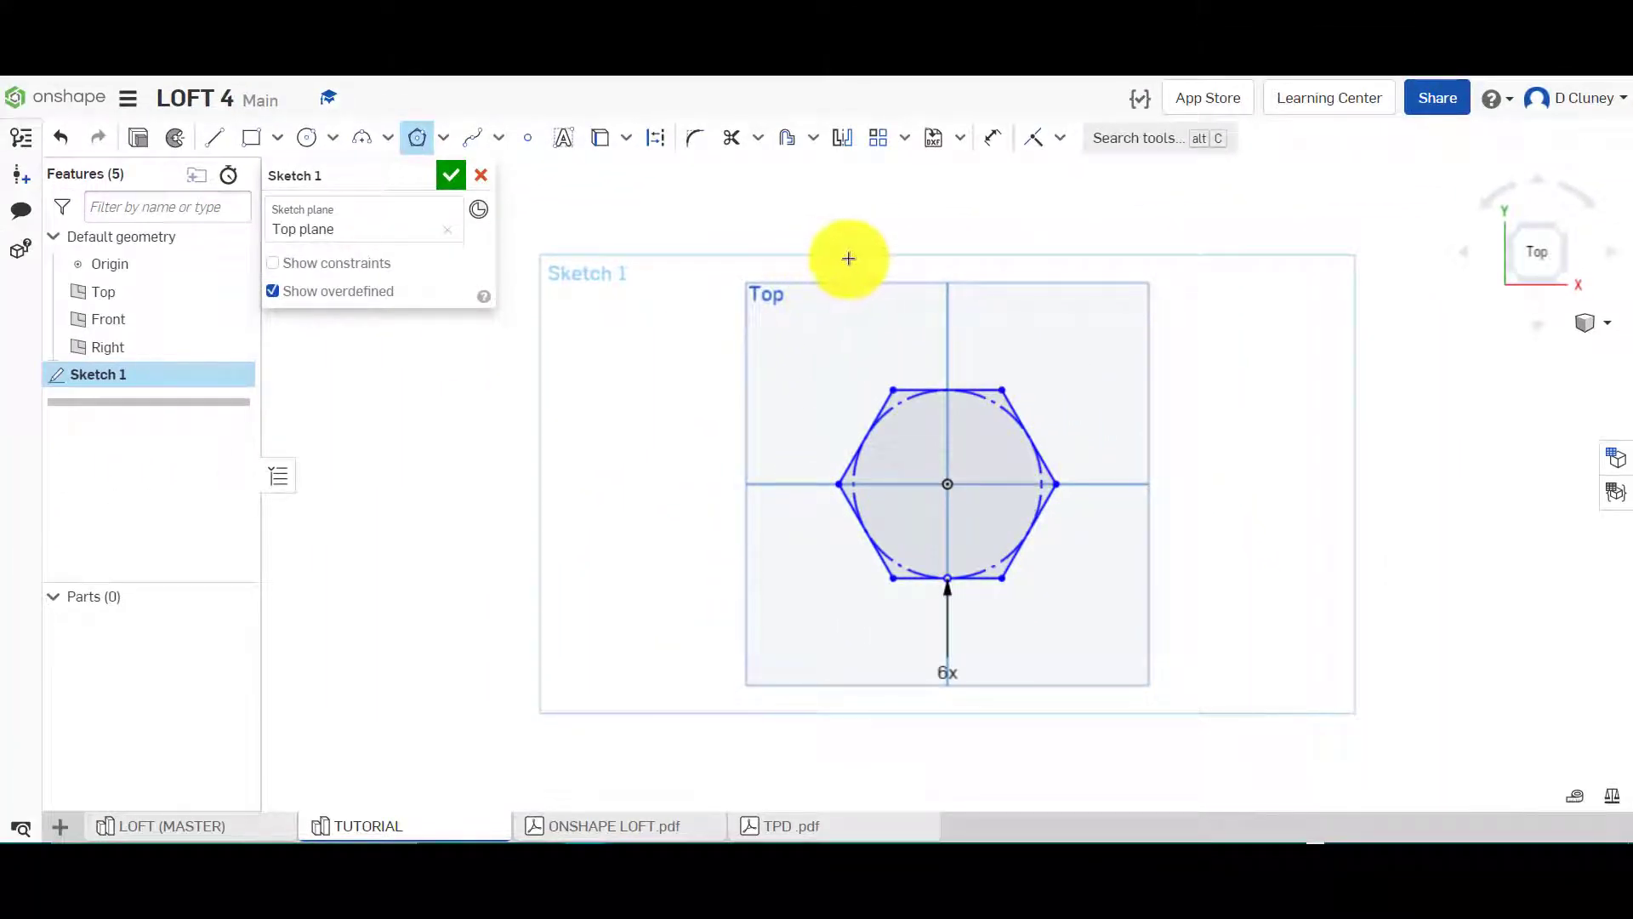
# Dimension the hexagon 100 across its flats
pyautogui.click(992, 138)
pyautogui.click(989, 385)
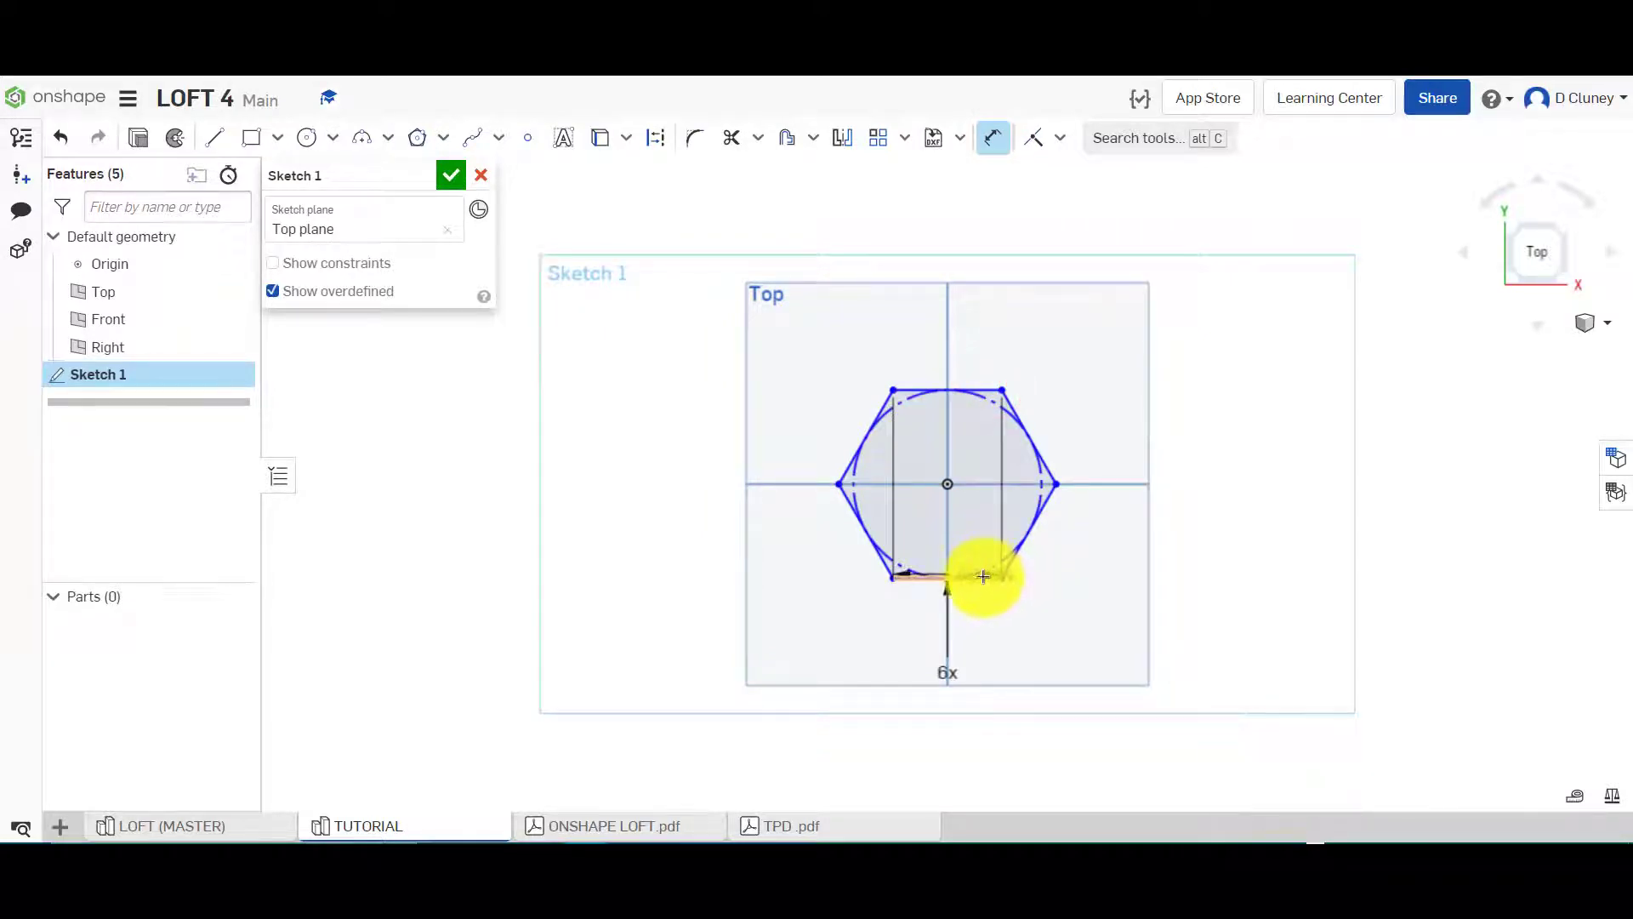
pyautogui.click(983, 577)
pyautogui.click(1177, 521)
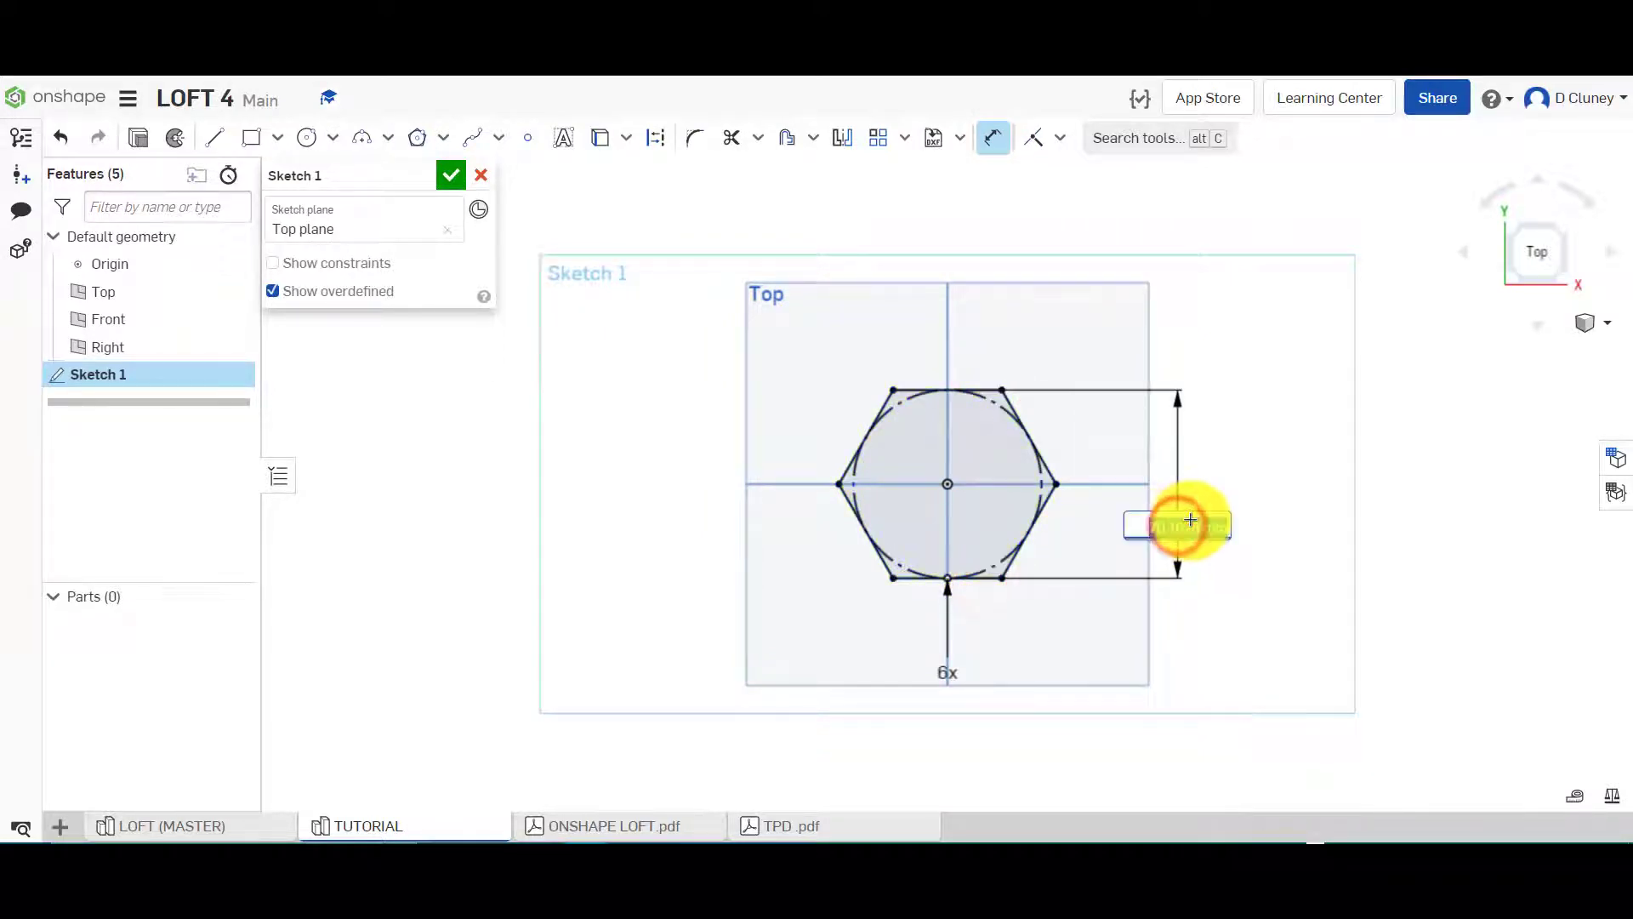
pyautogui.write('100')
pyautogui.press('Return')
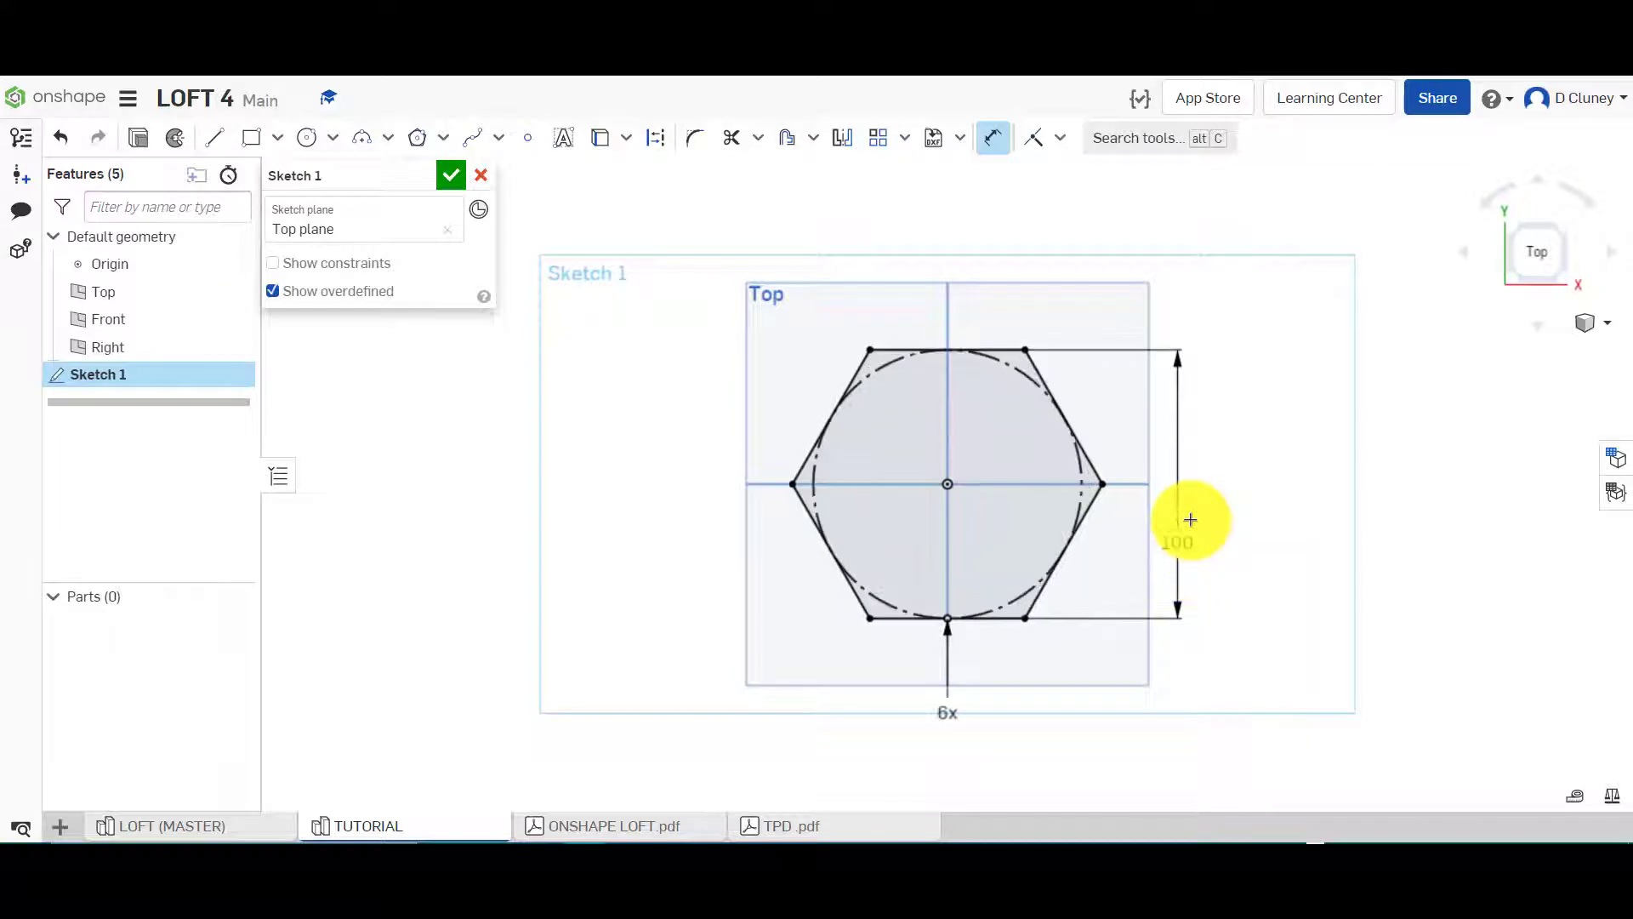
# Rename the sketch BOTTOM PROFILE, finish it, and switch to an isometric view
pyautogui.click(421, 178)
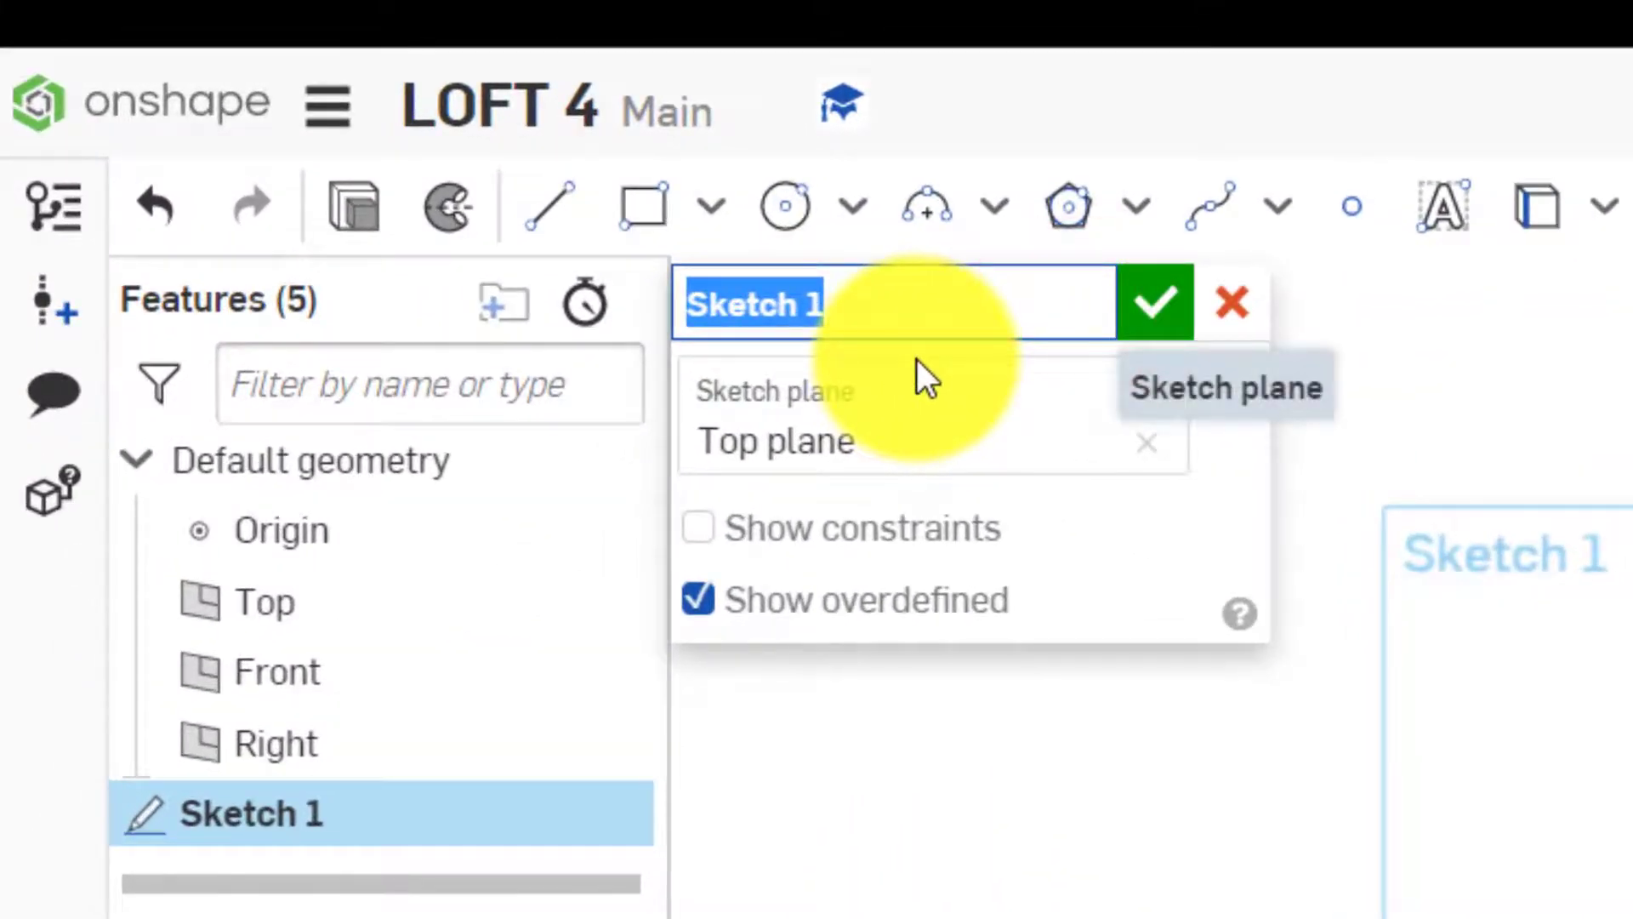
pyautogui.write('BOTTOM ')
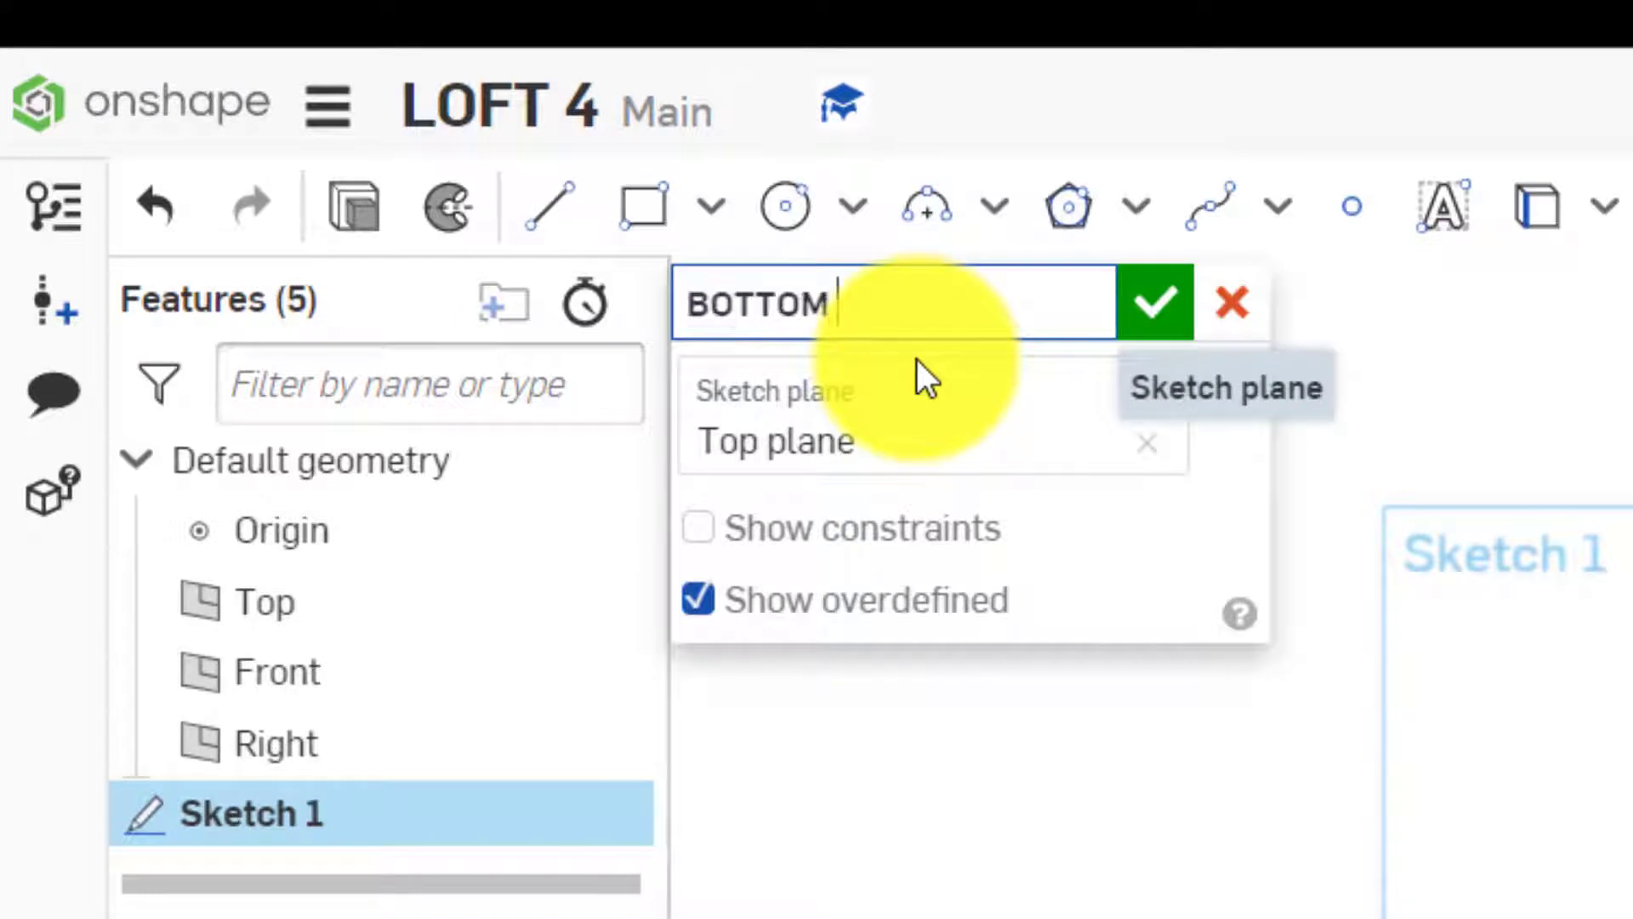
pyautogui.write('PROFILE')
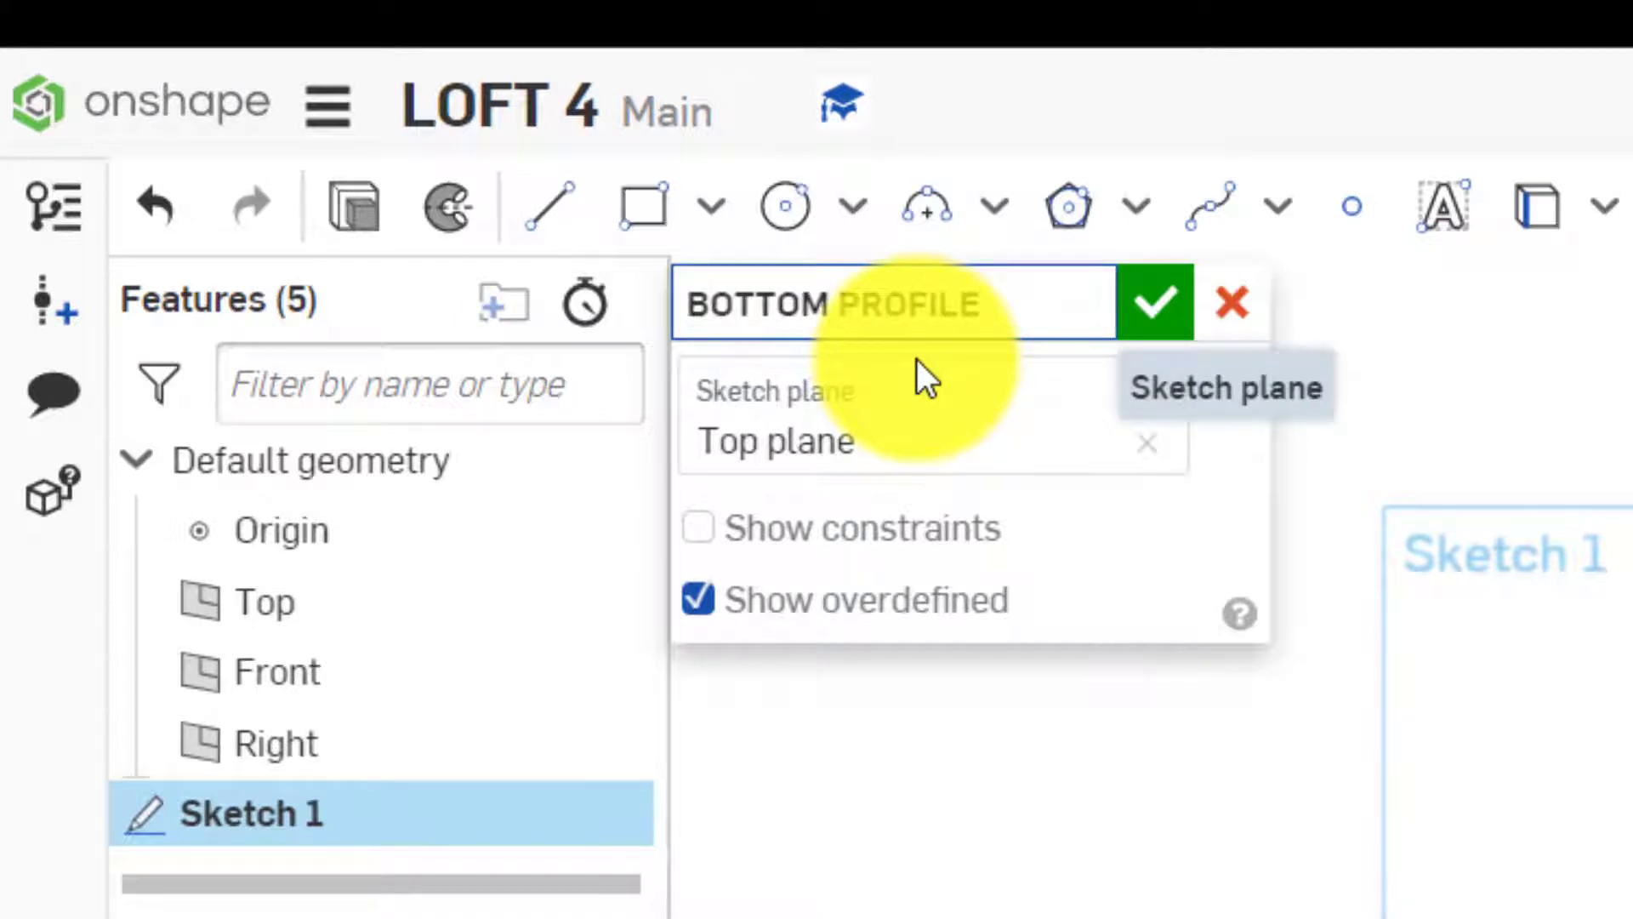
pyautogui.click(1154, 302)
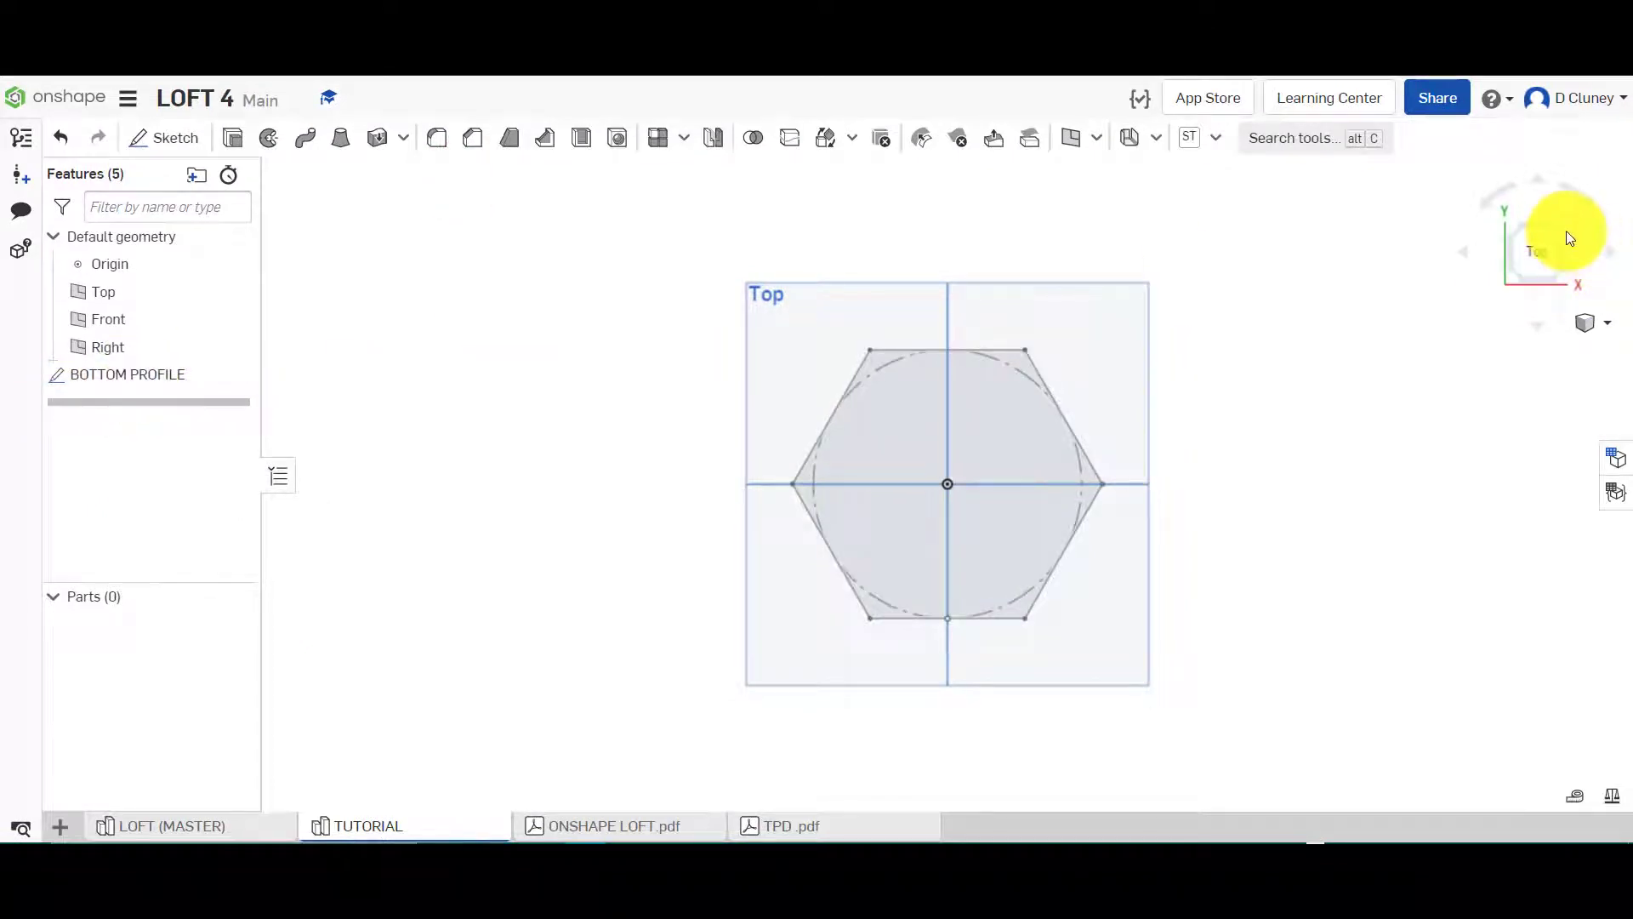
pyautogui.rightClick(1415, 419)
pyautogui.click(1475, 500)
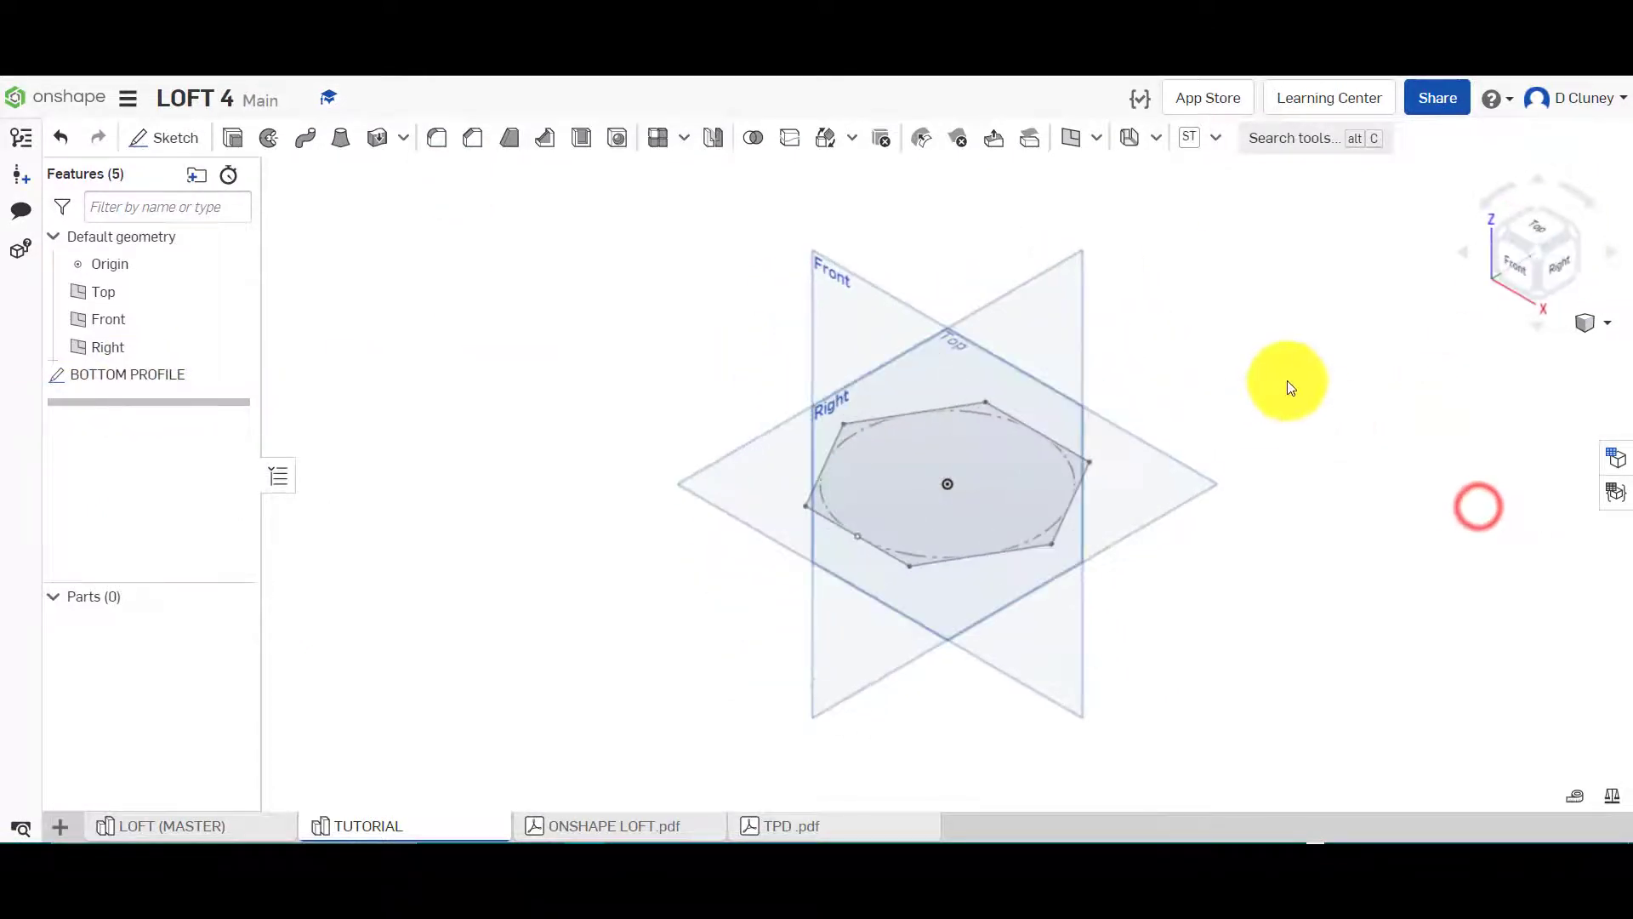
pyautogui.click(242, 823)
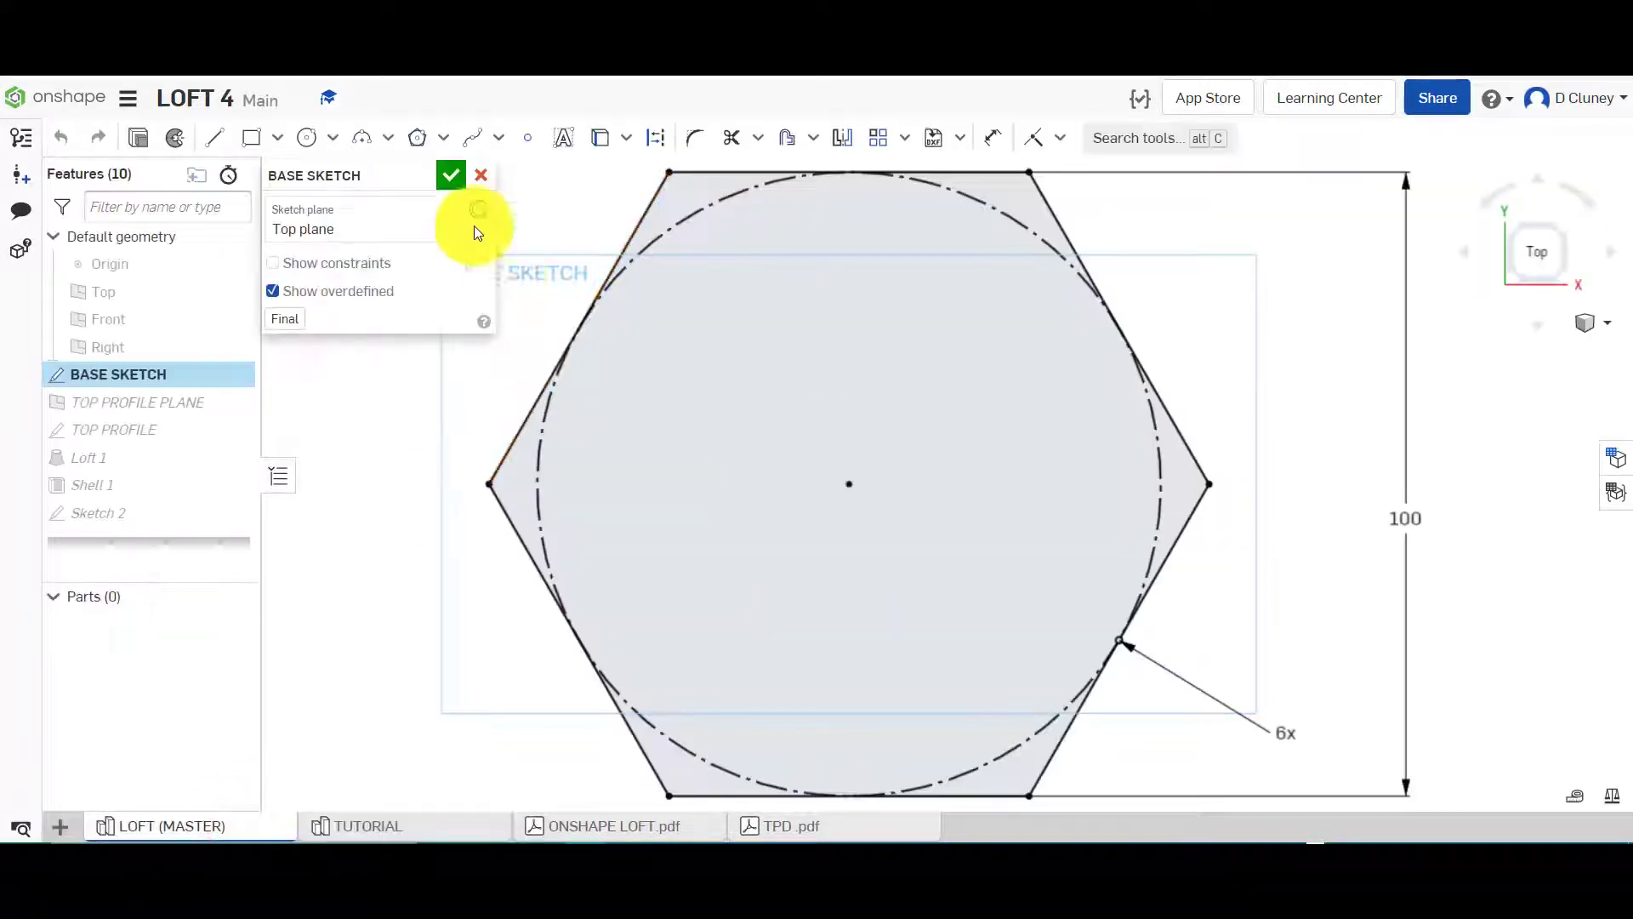
pyautogui.click(479, 173)
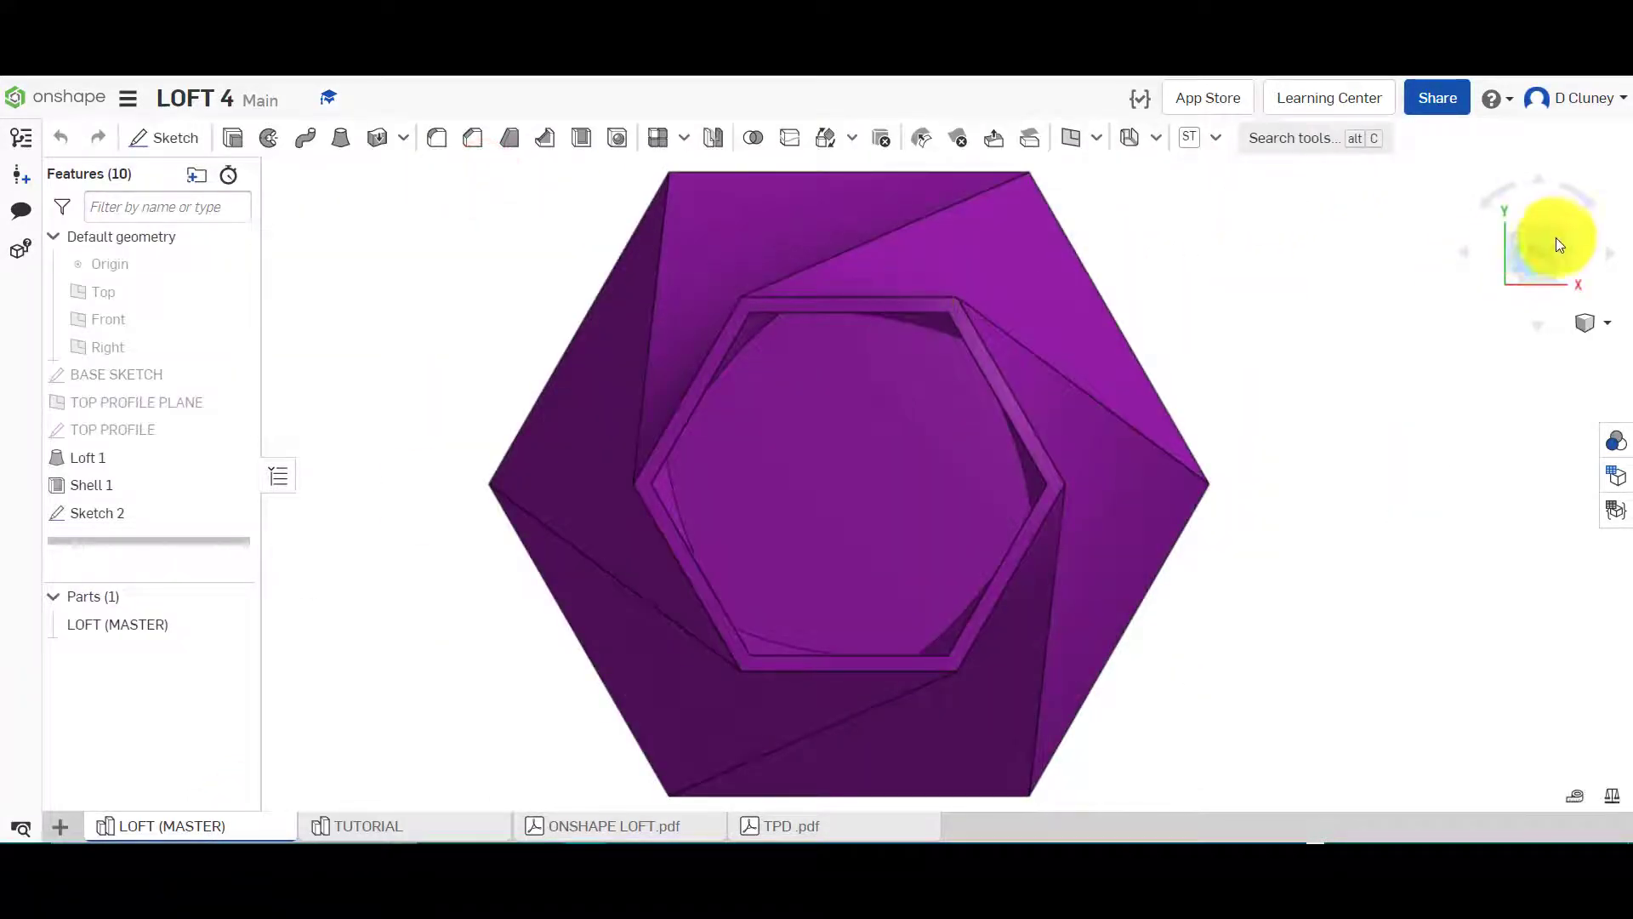
pyautogui.rightClick(1313, 473)
pyautogui.click(1371, 551)
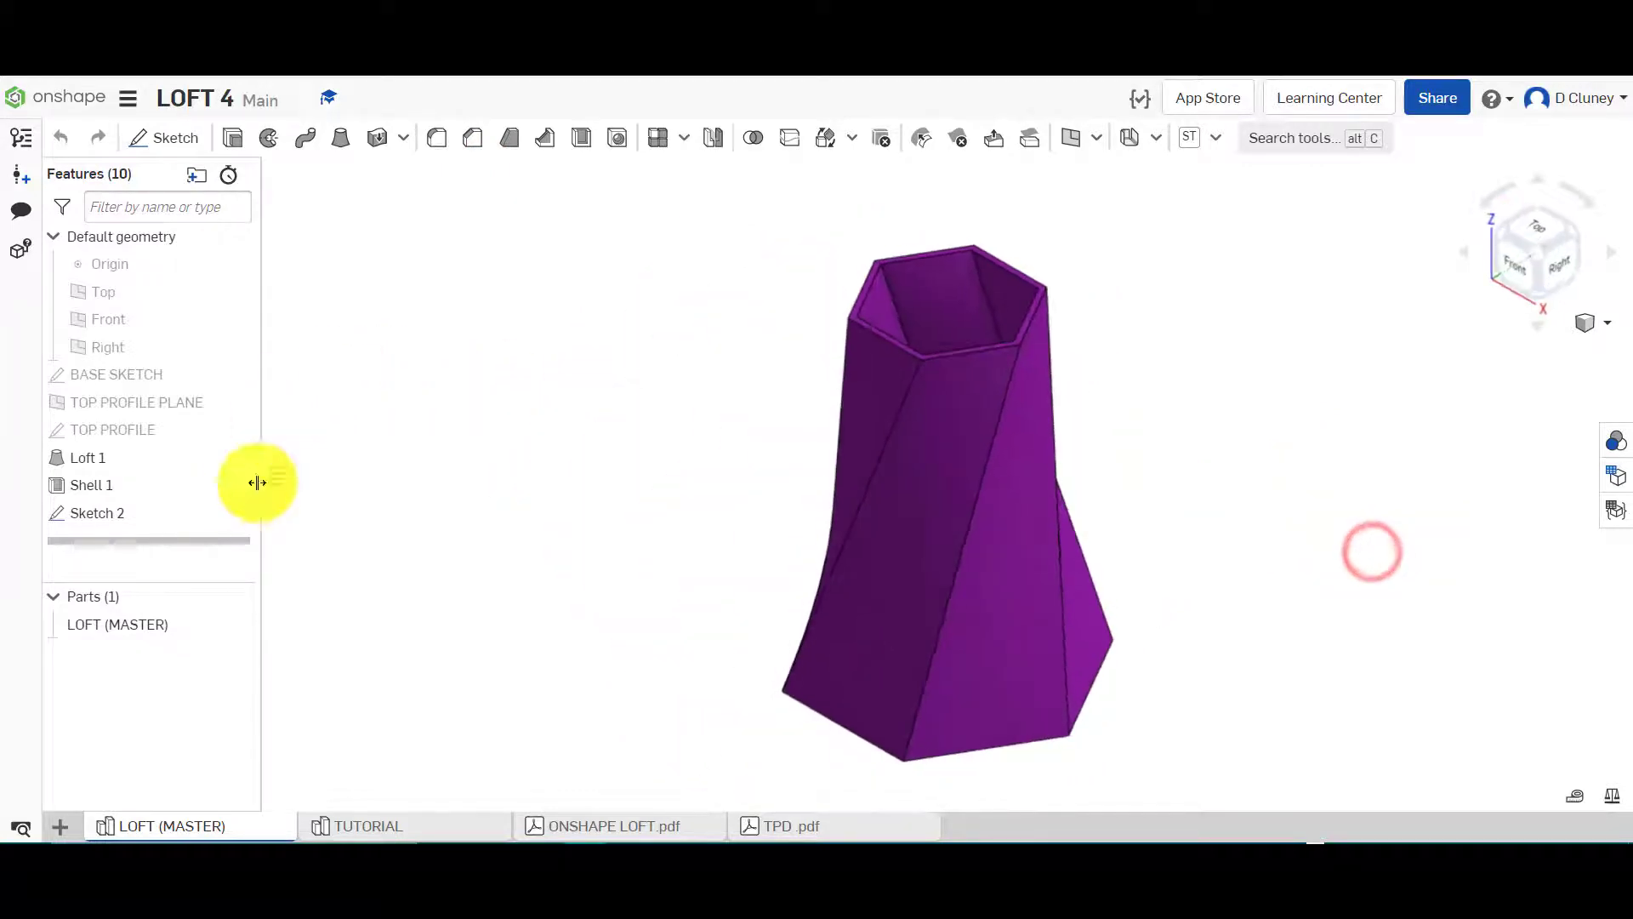
pyautogui.rightClick(138, 405)
pyautogui.click(222, 441)
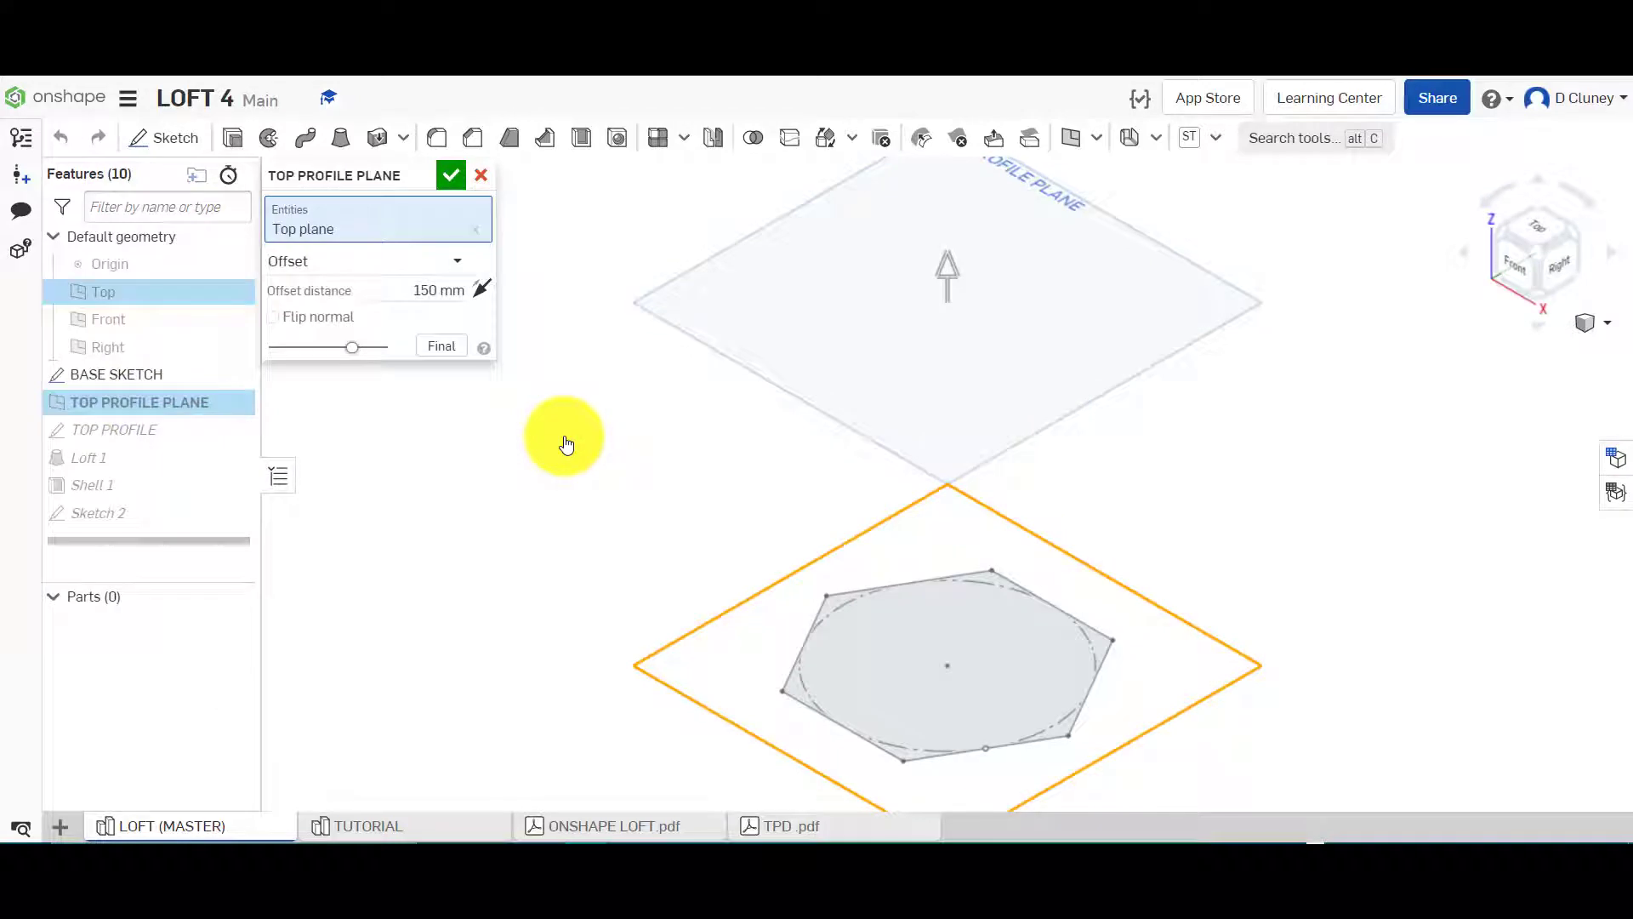
pyautogui.click(480, 179)
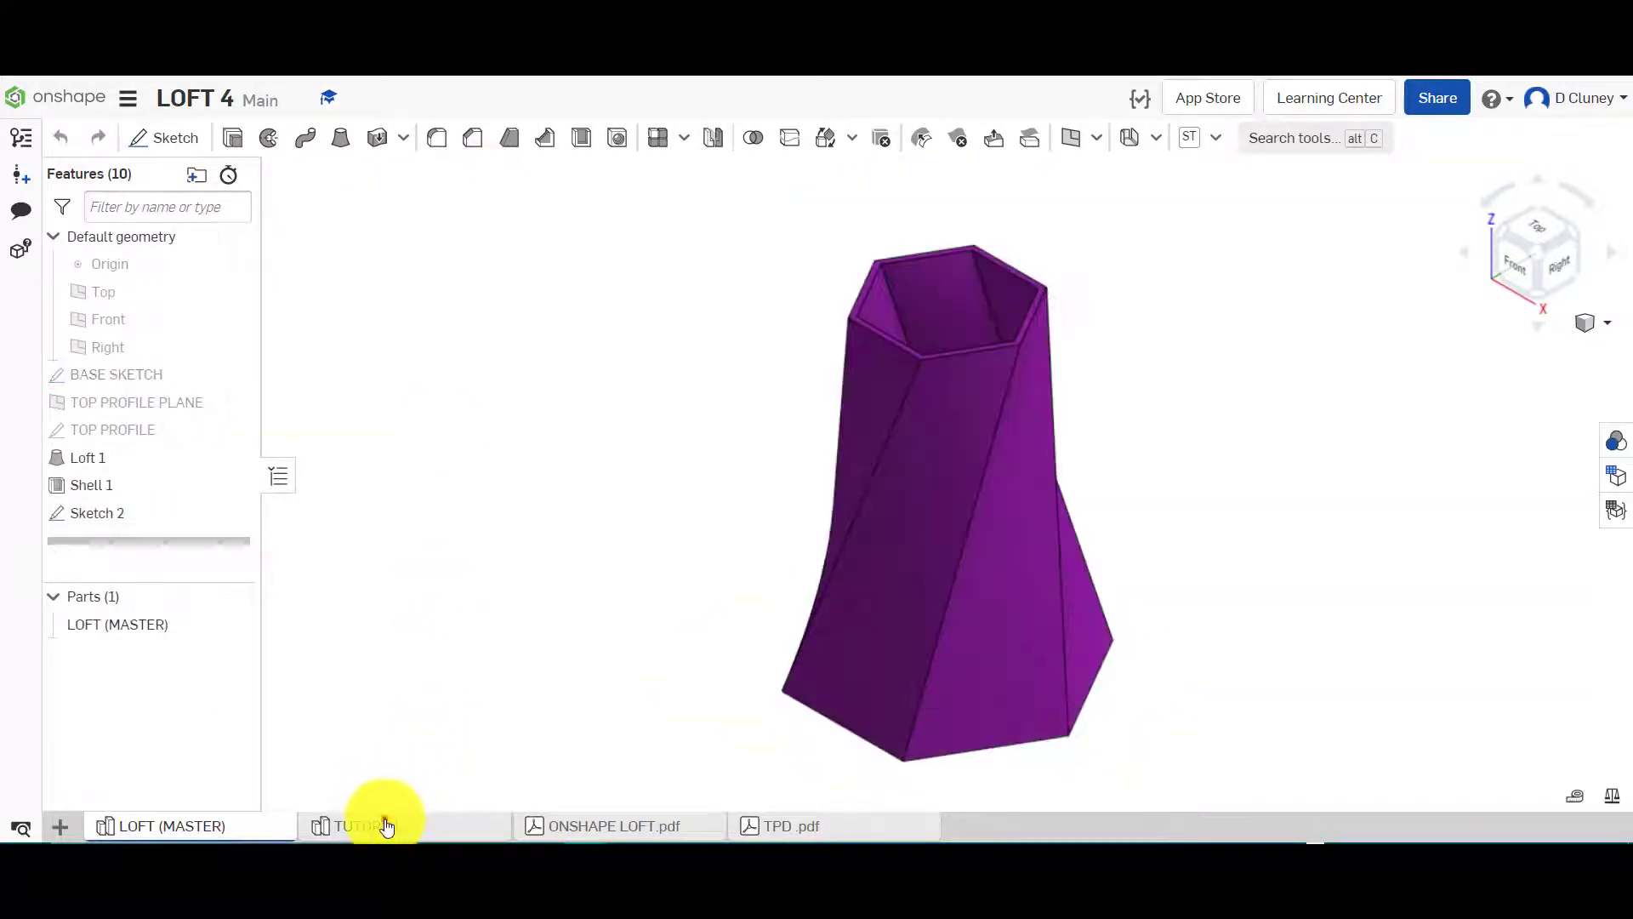
pyautogui.click(384, 824)
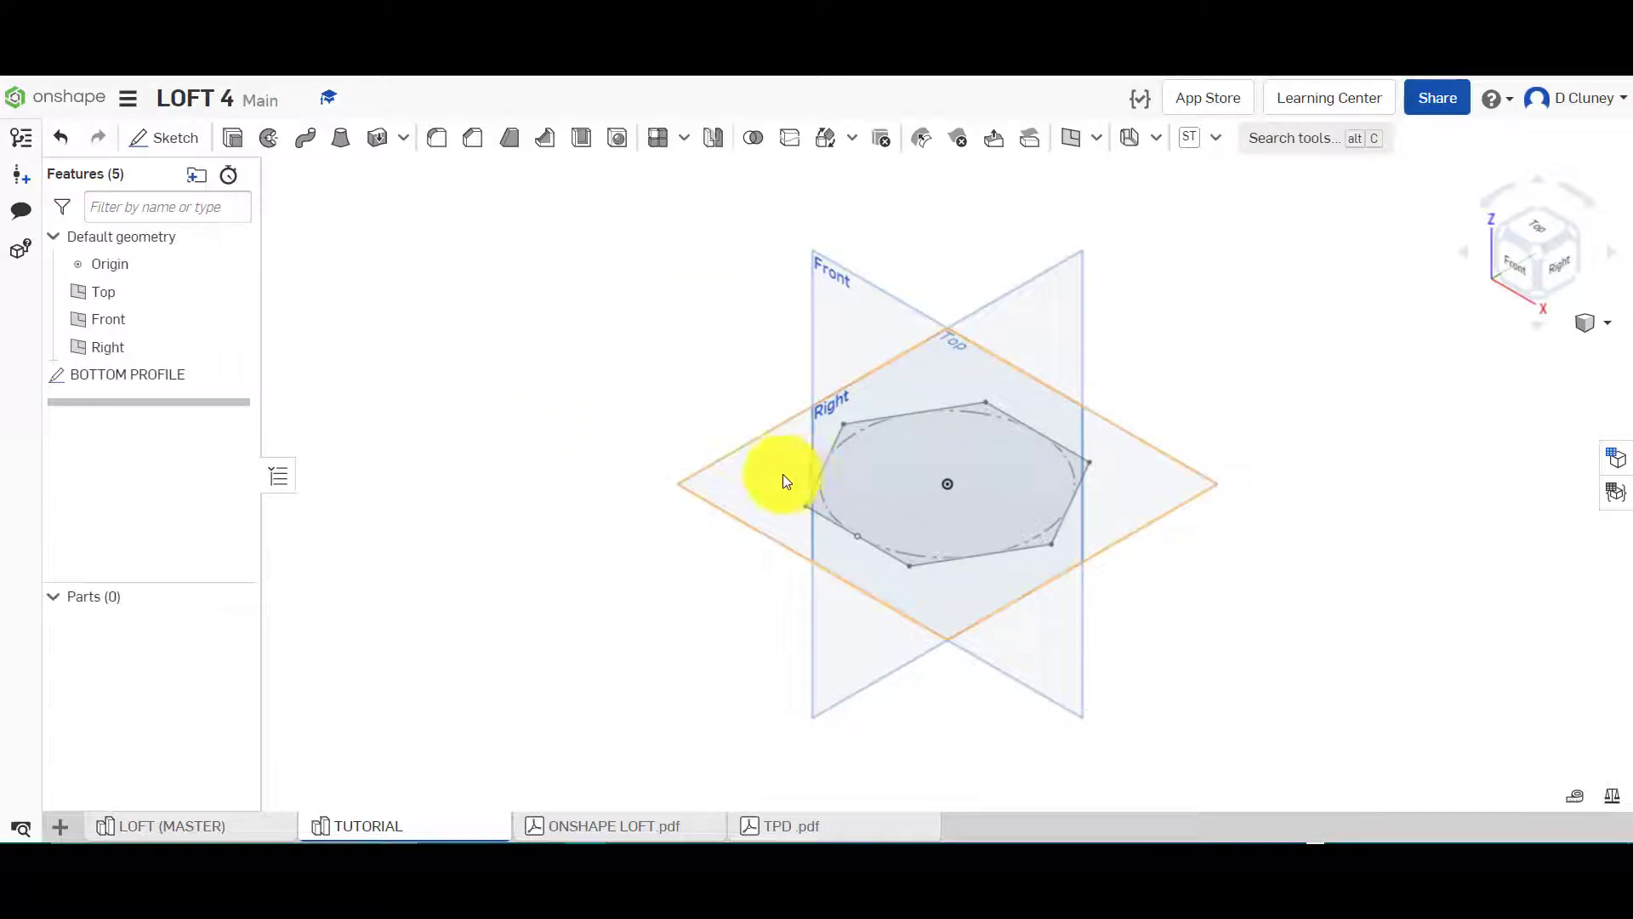
# Add a plane offset 150 mm above the Top plane
pyautogui.click(759, 475)
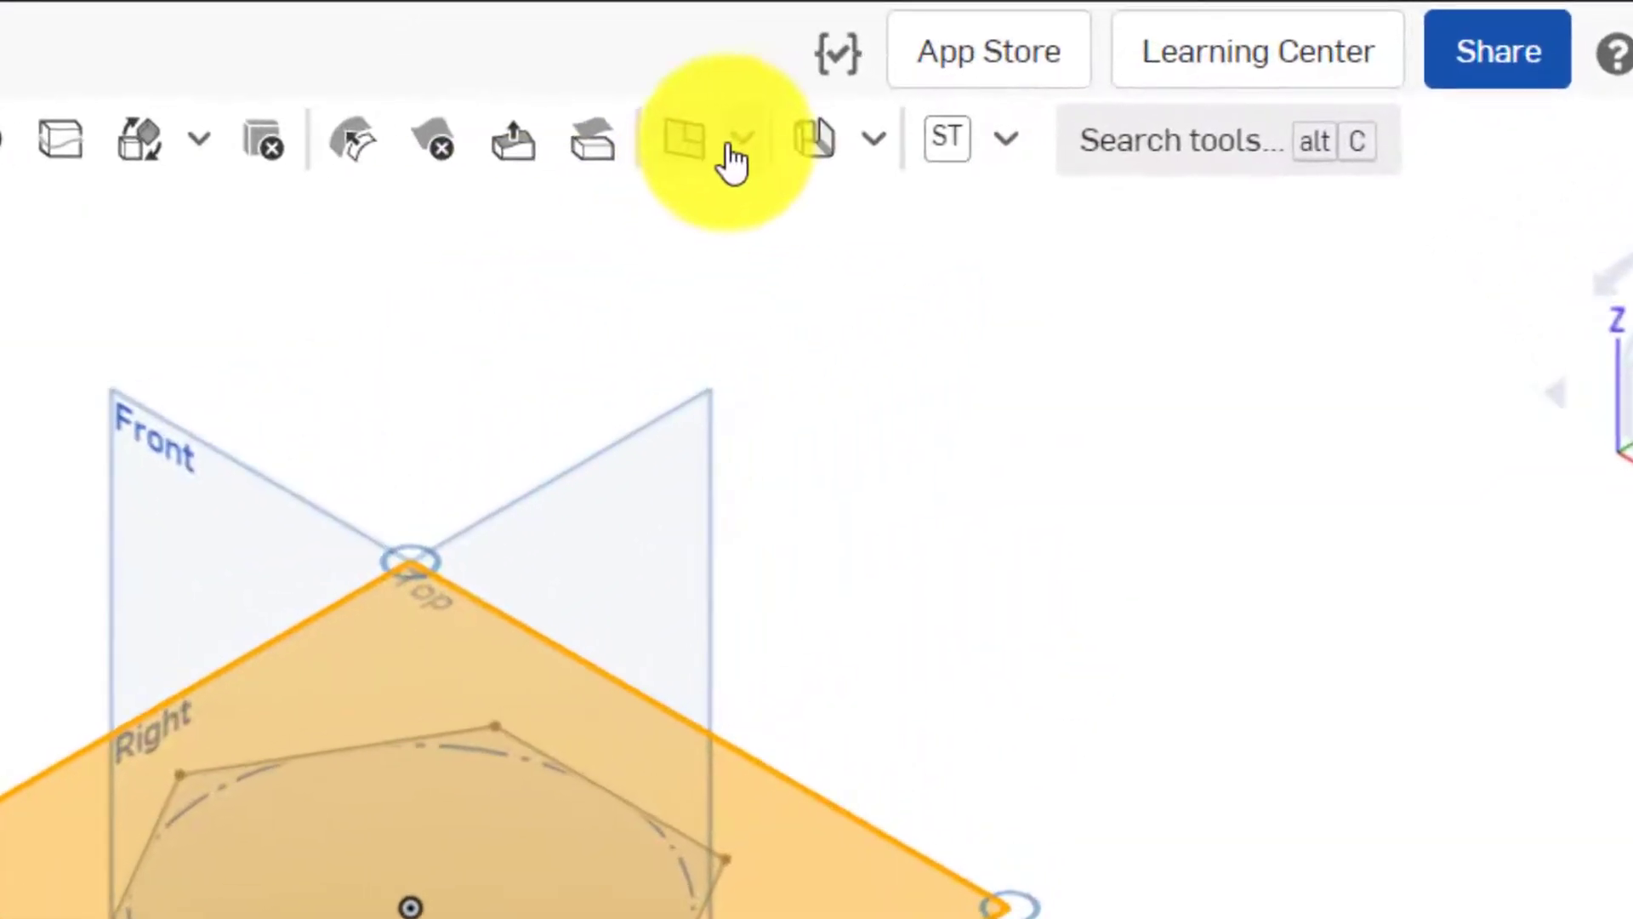
pyautogui.click(743, 140)
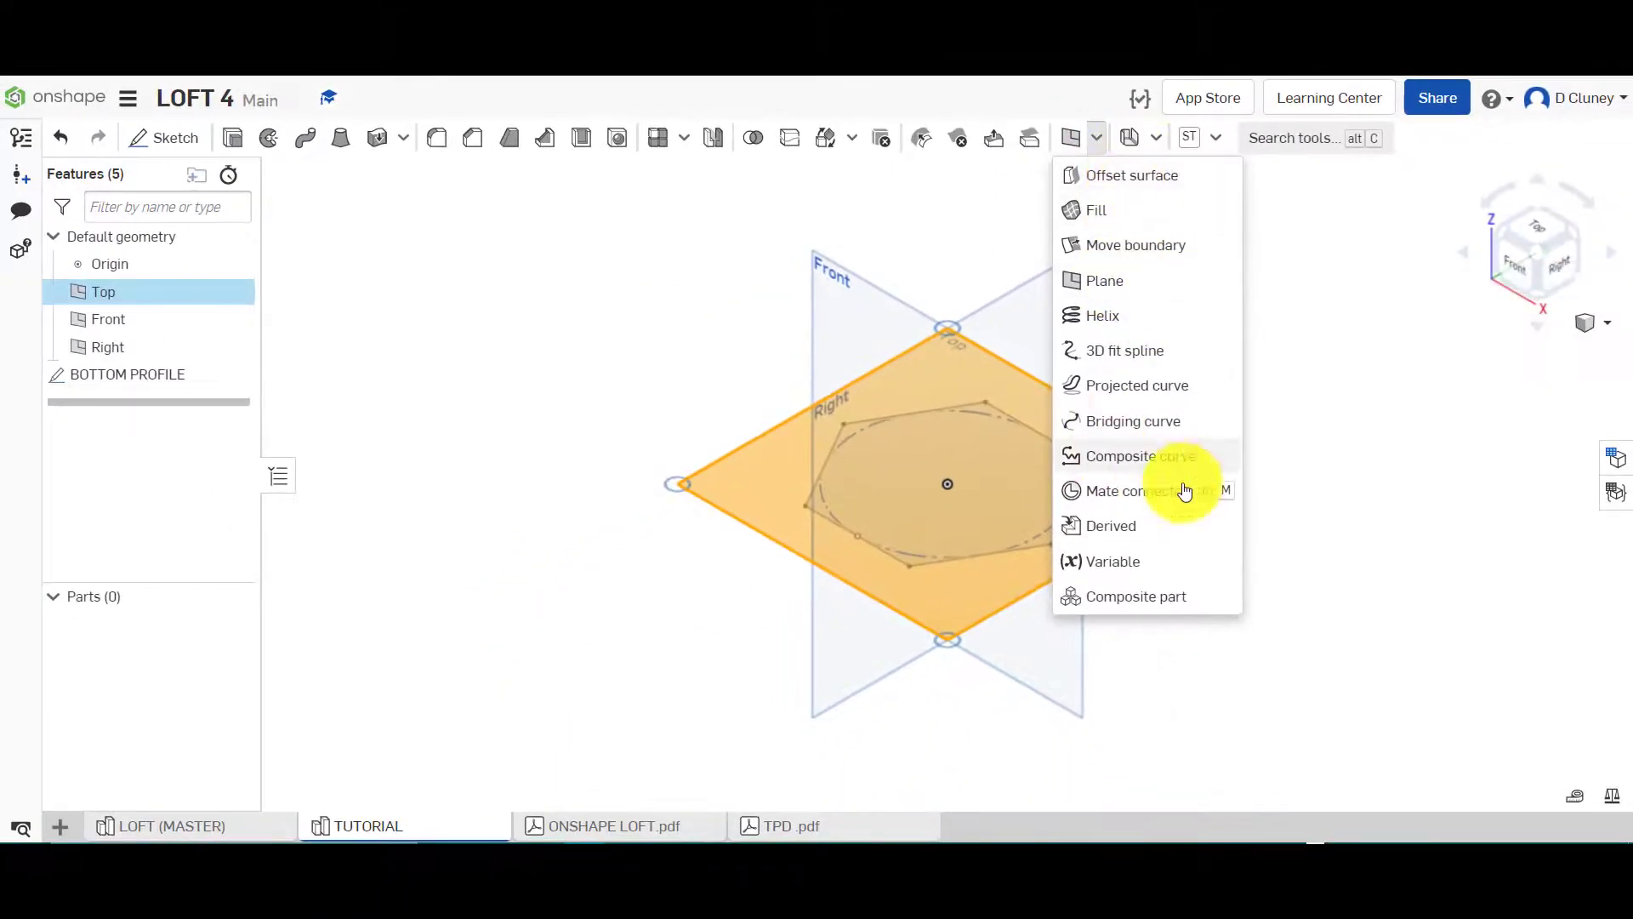
pyautogui.click(1136, 289)
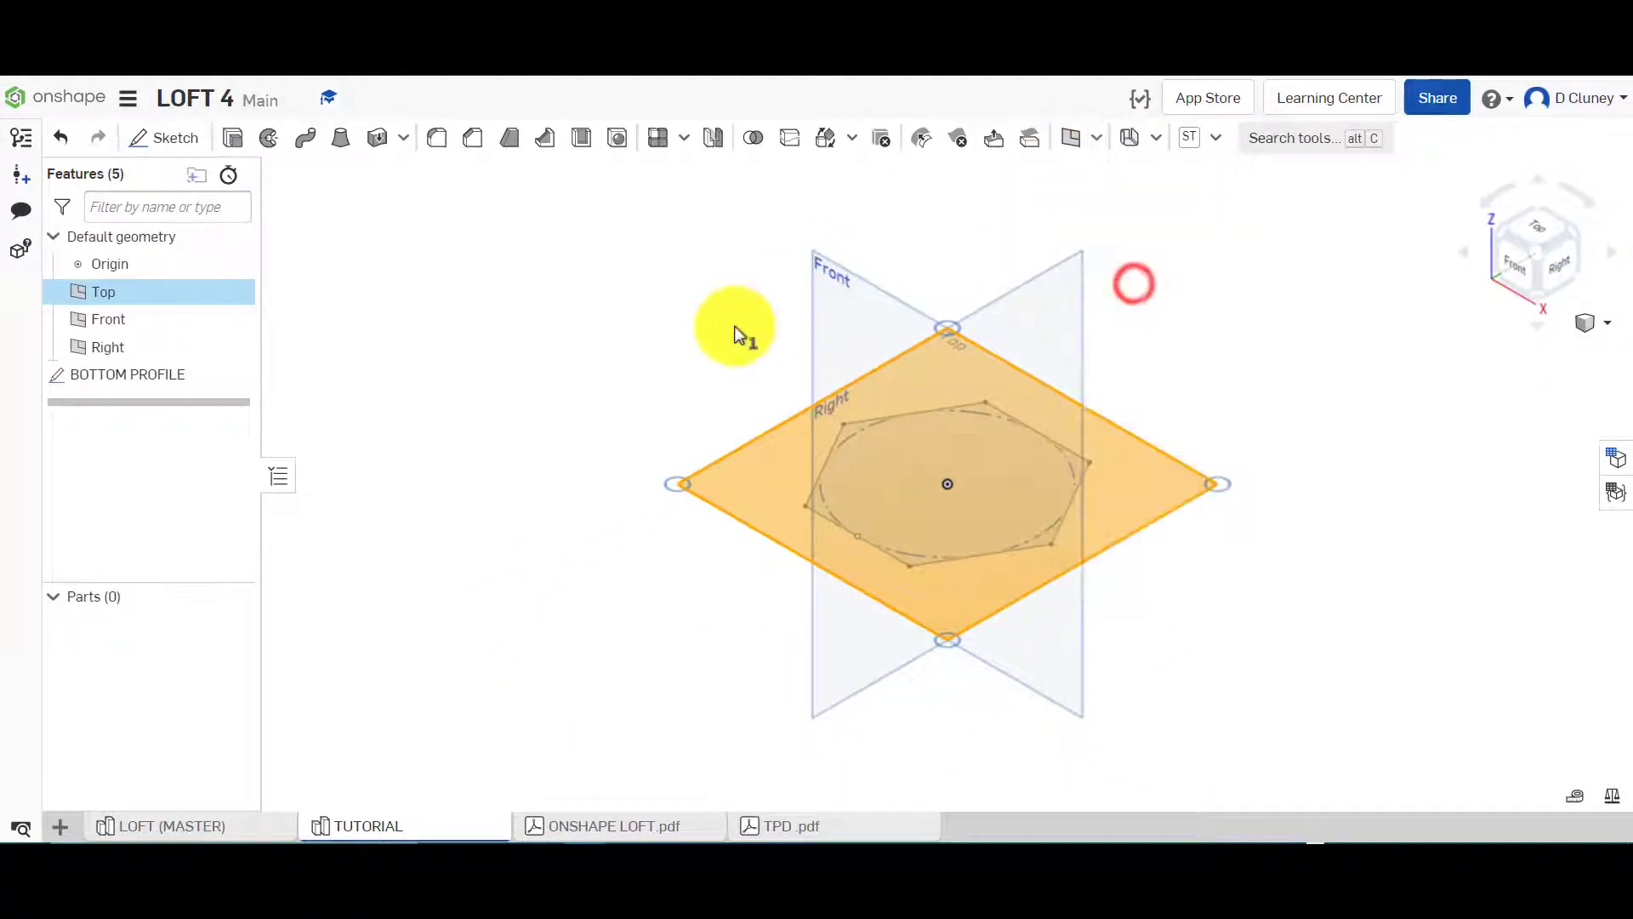
pyautogui.click(425, 279)
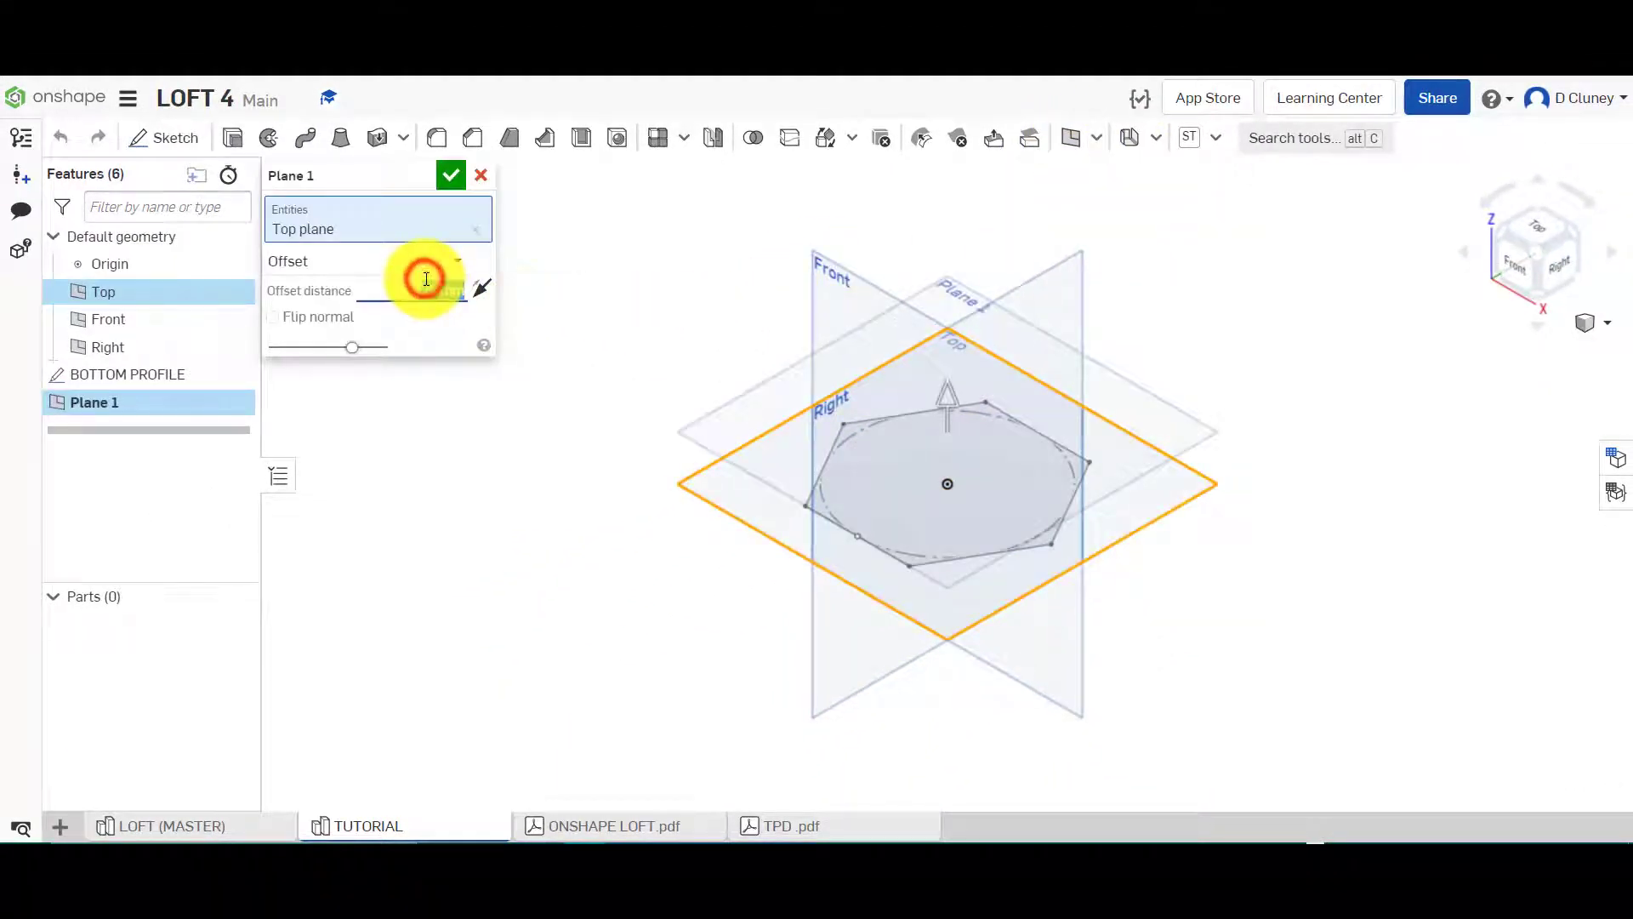
pyautogui.write('150')
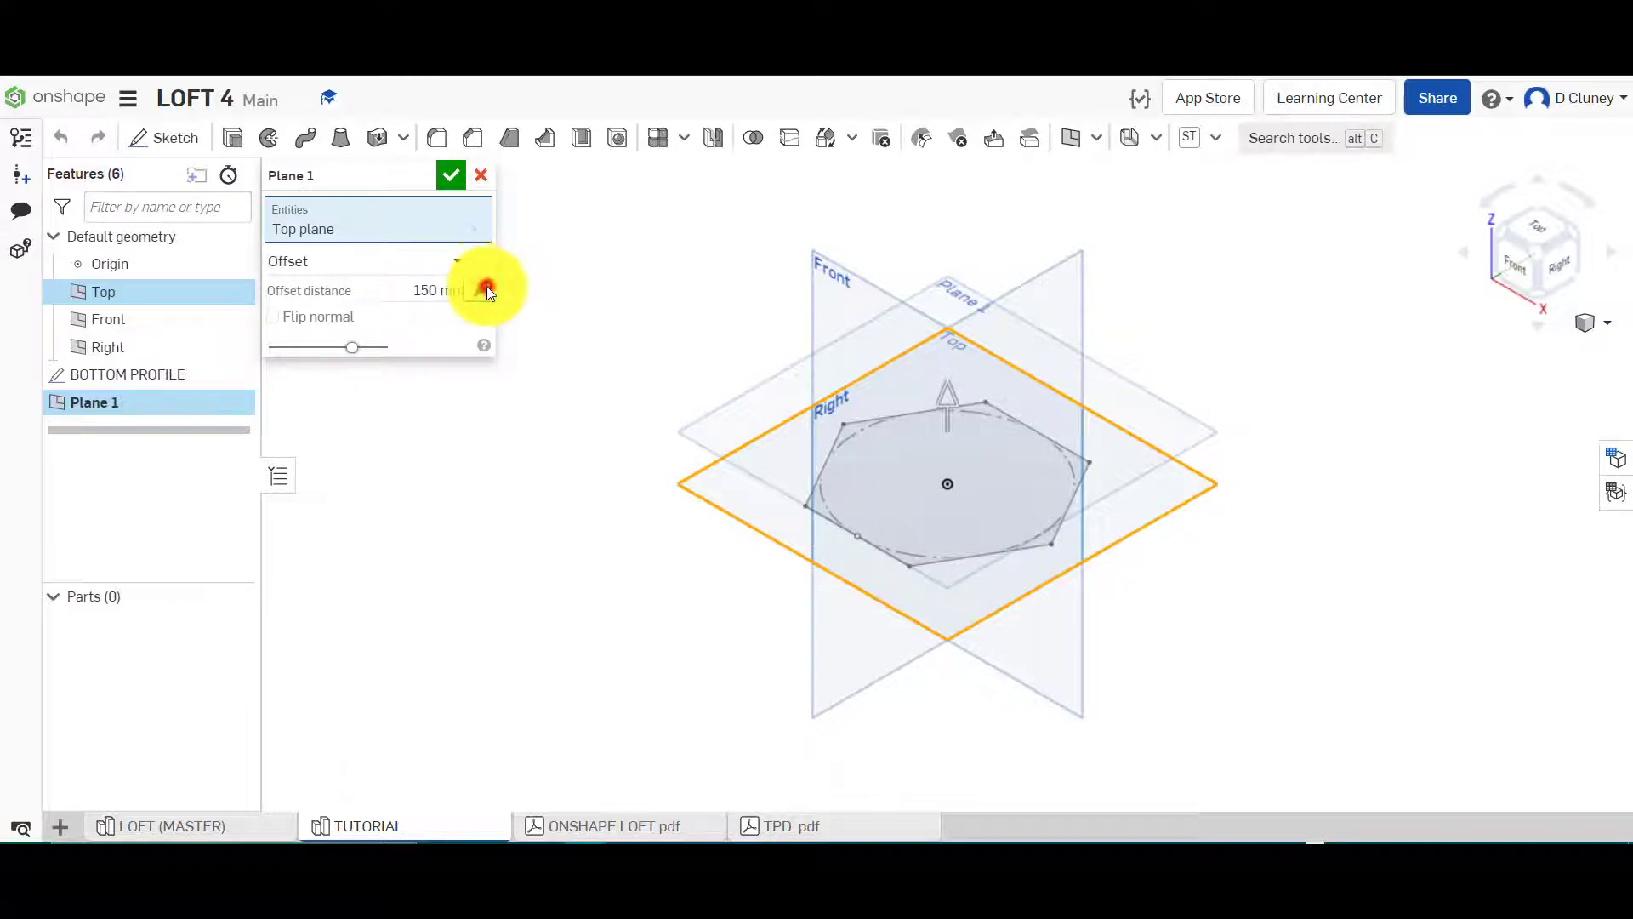
pyautogui.click(486, 287)
pyautogui.click(486, 287)
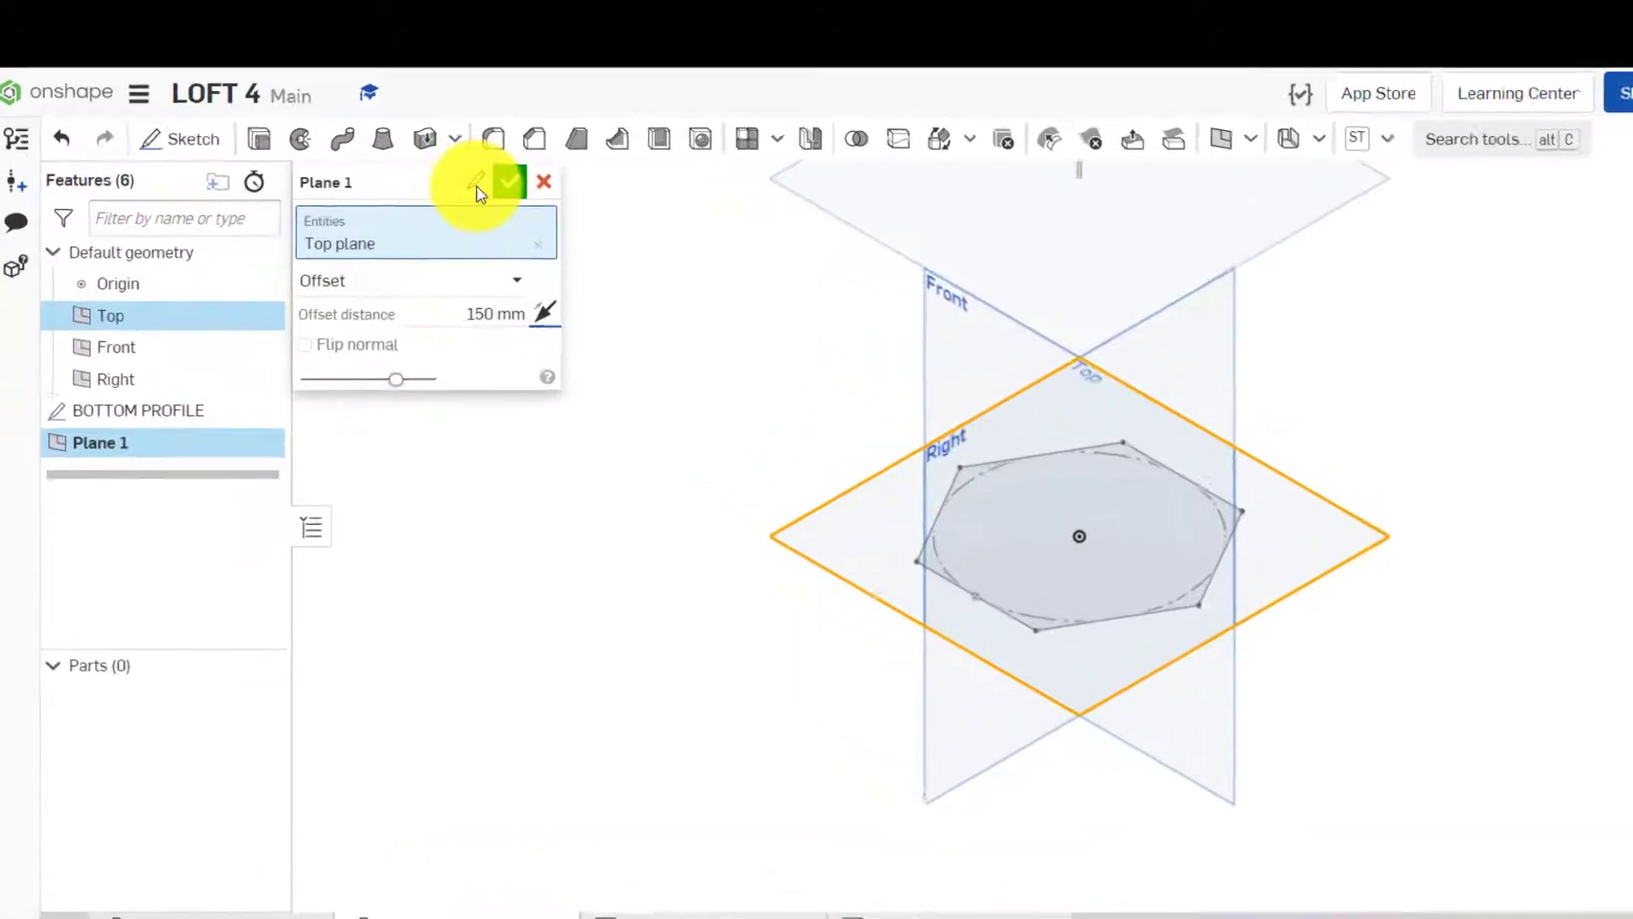
# Name the new plane TOP PROFILE PLANE and confirm it
pyautogui.click(421, 177)
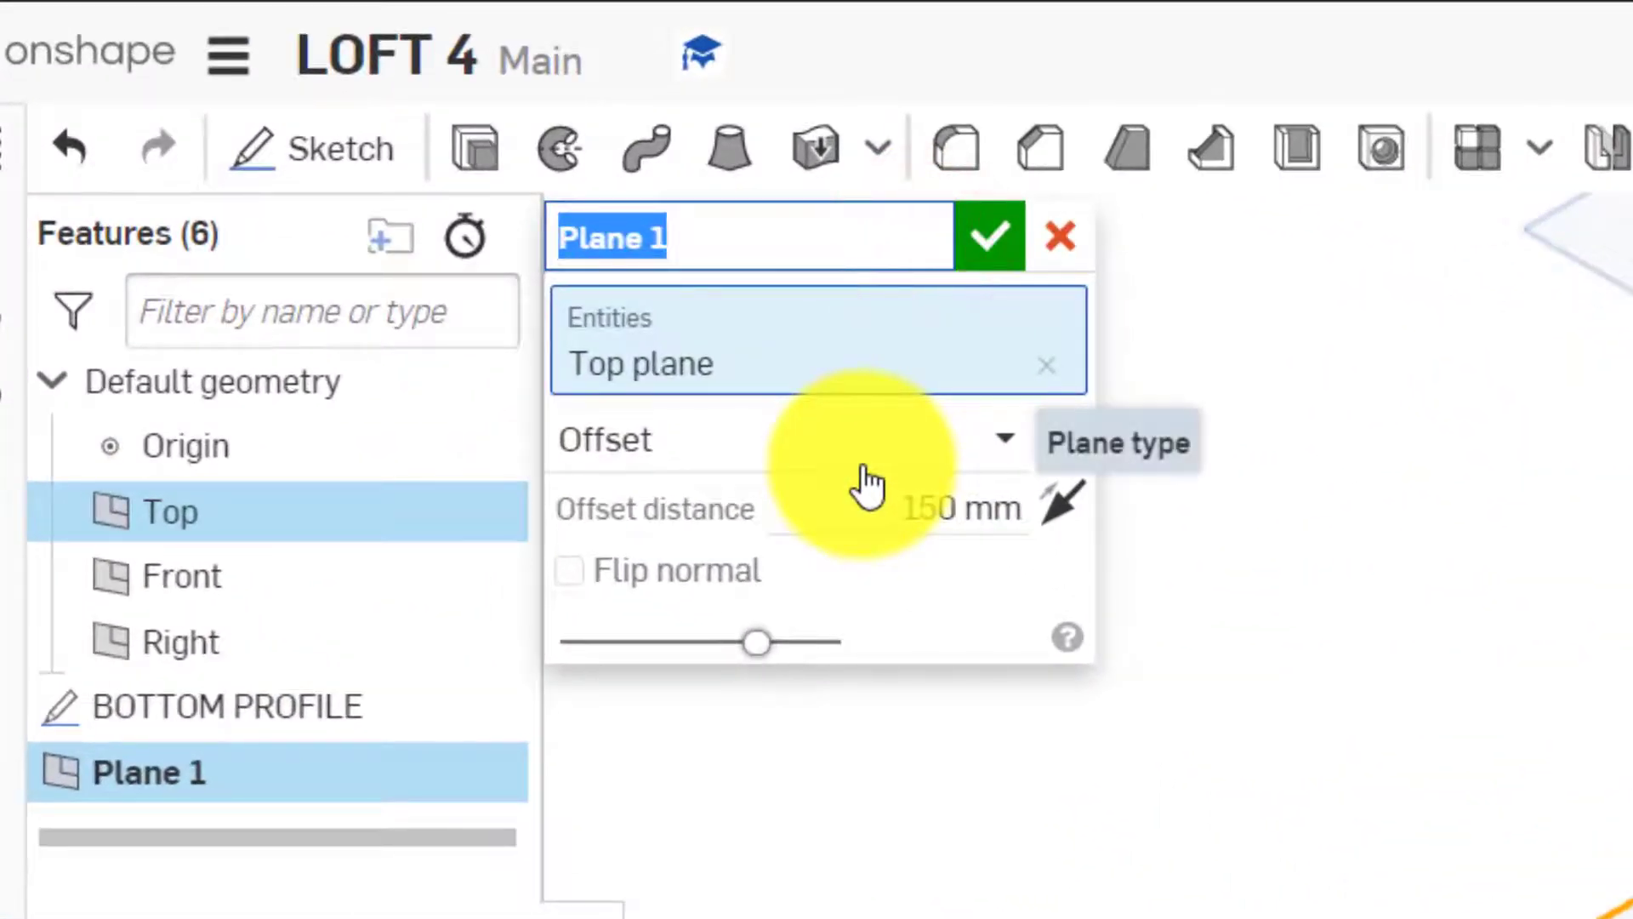
pyautogui.write('TOP PROFILE')
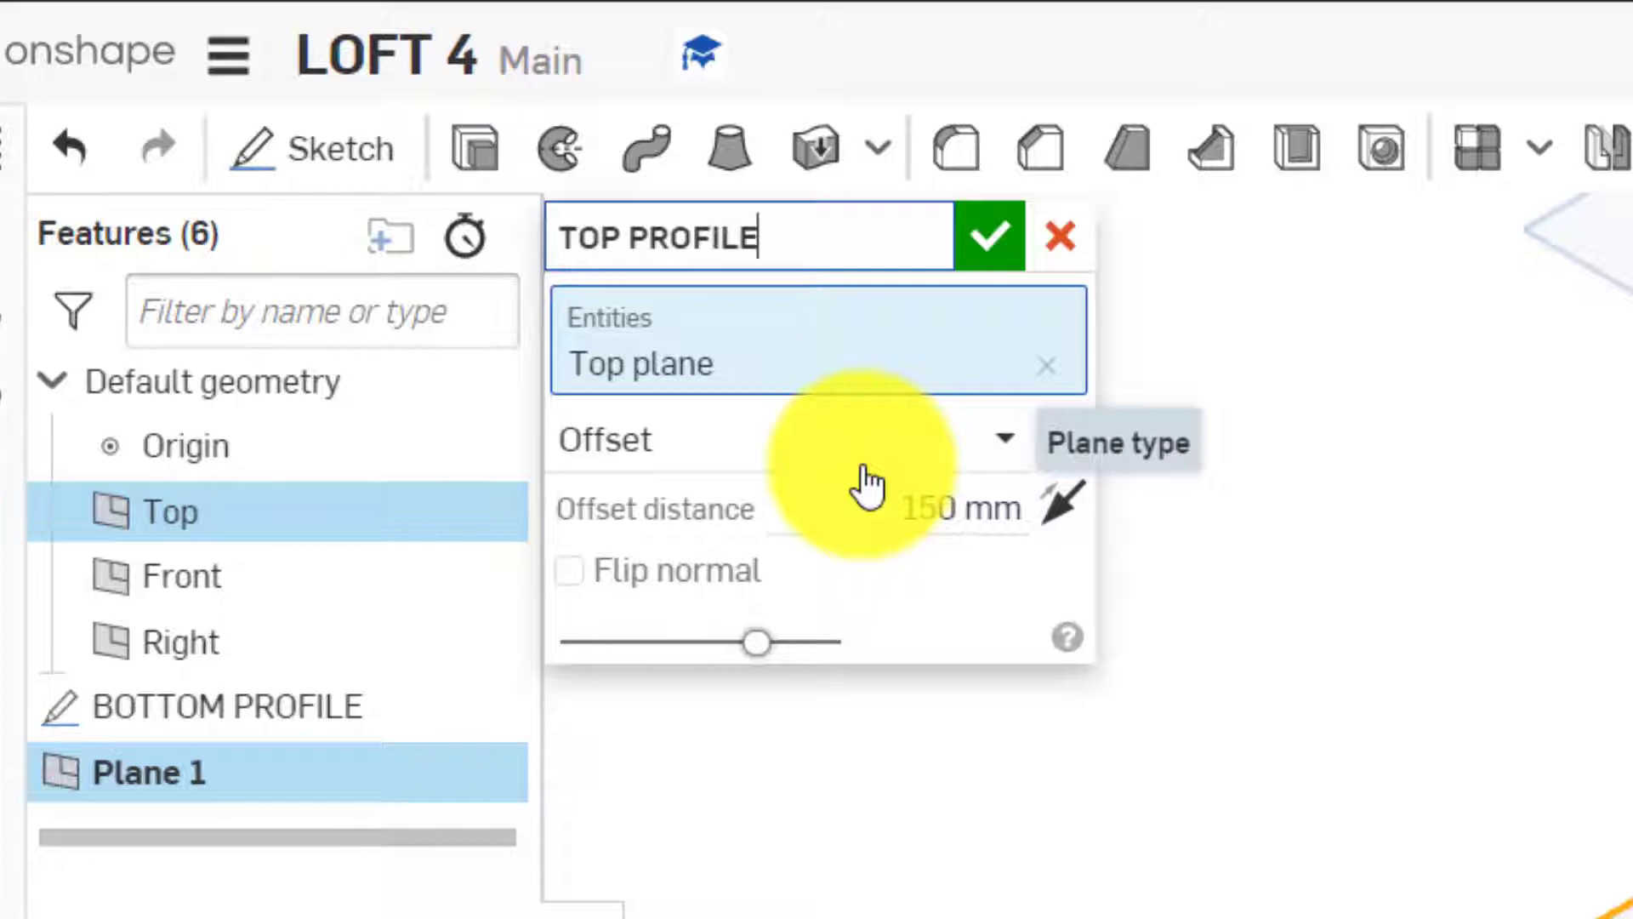
pyautogui.write(' PLANE')
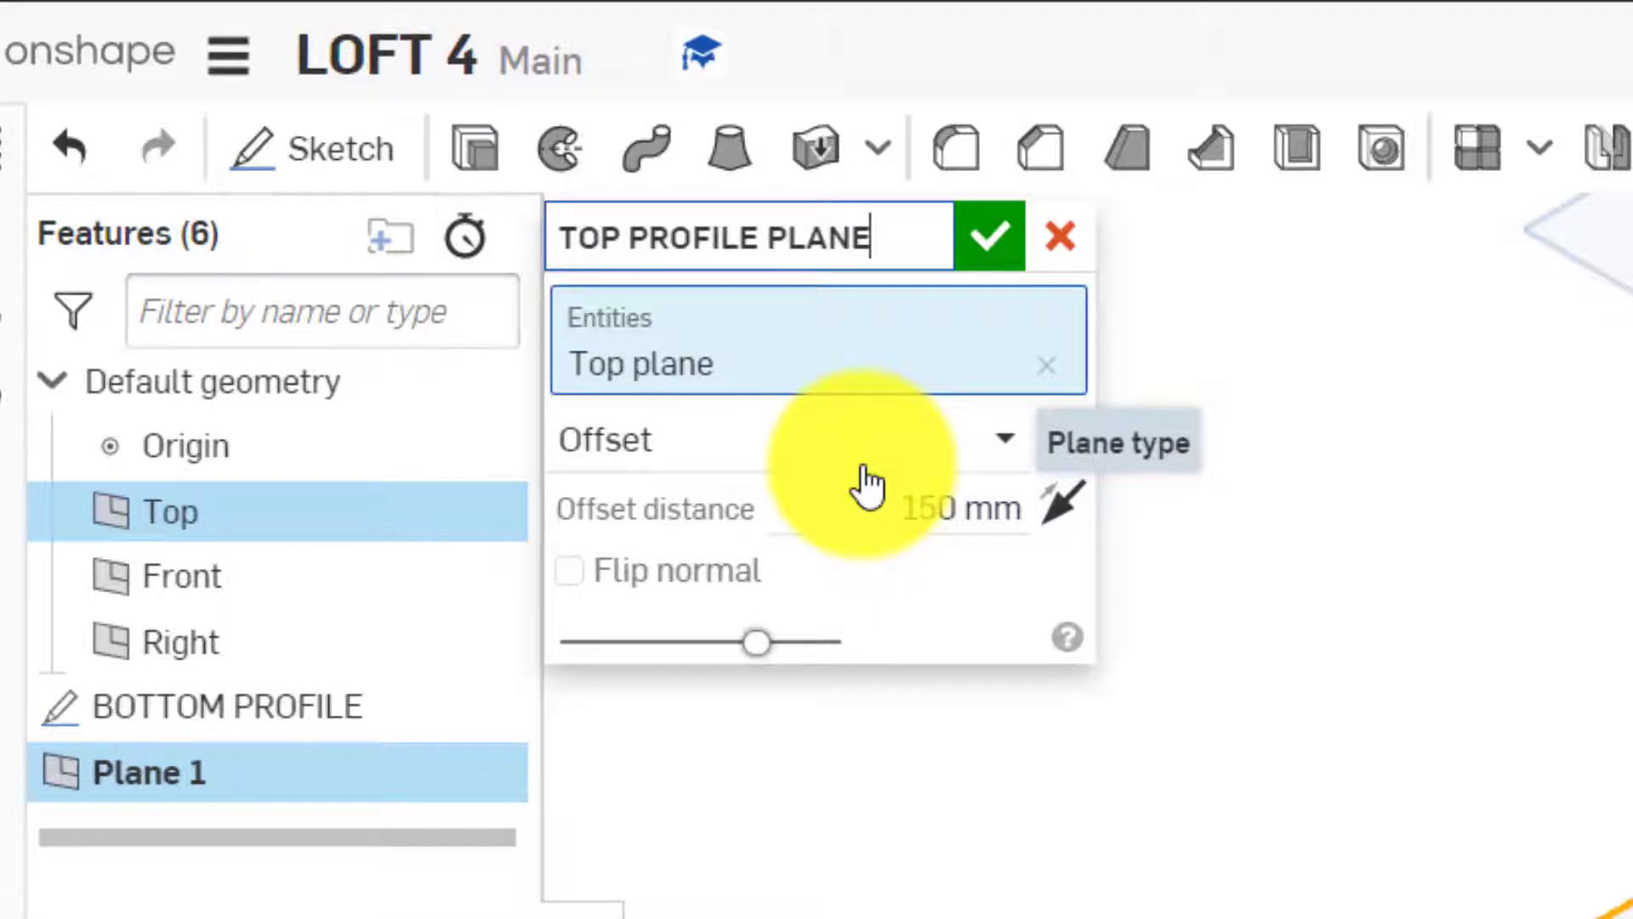
pyautogui.click(987, 242)
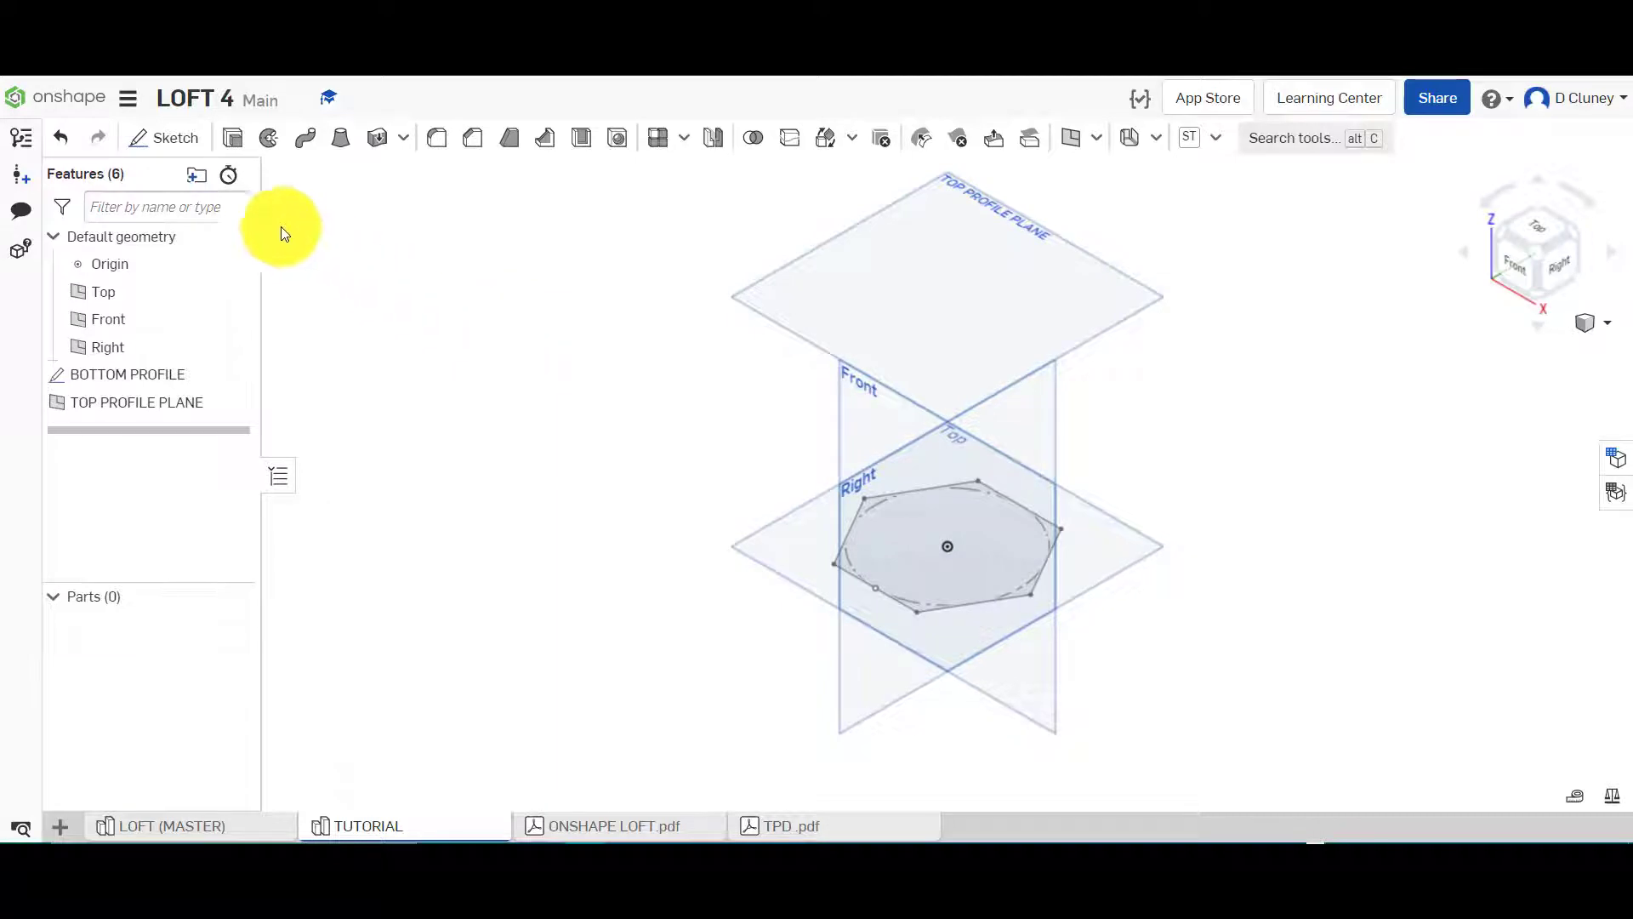
# Start a new sketch on TOP PROFILE PLANE, viewed face-on
pyautogui.click(173, 138)
pyautogui.click(1080, 257)
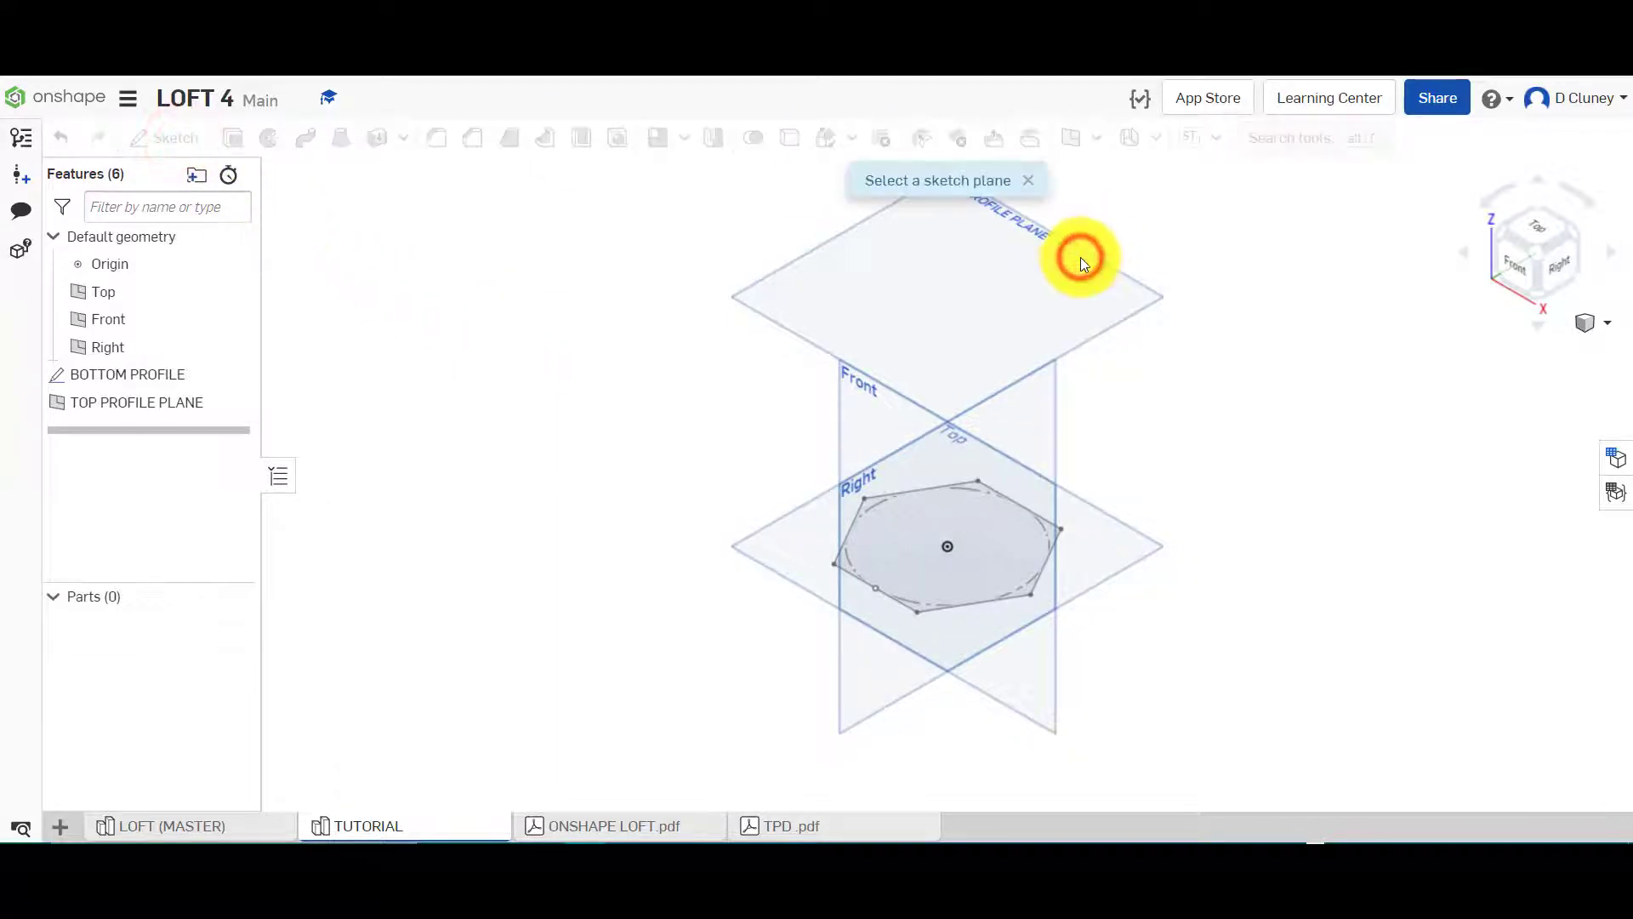
pyautogui.press('n')
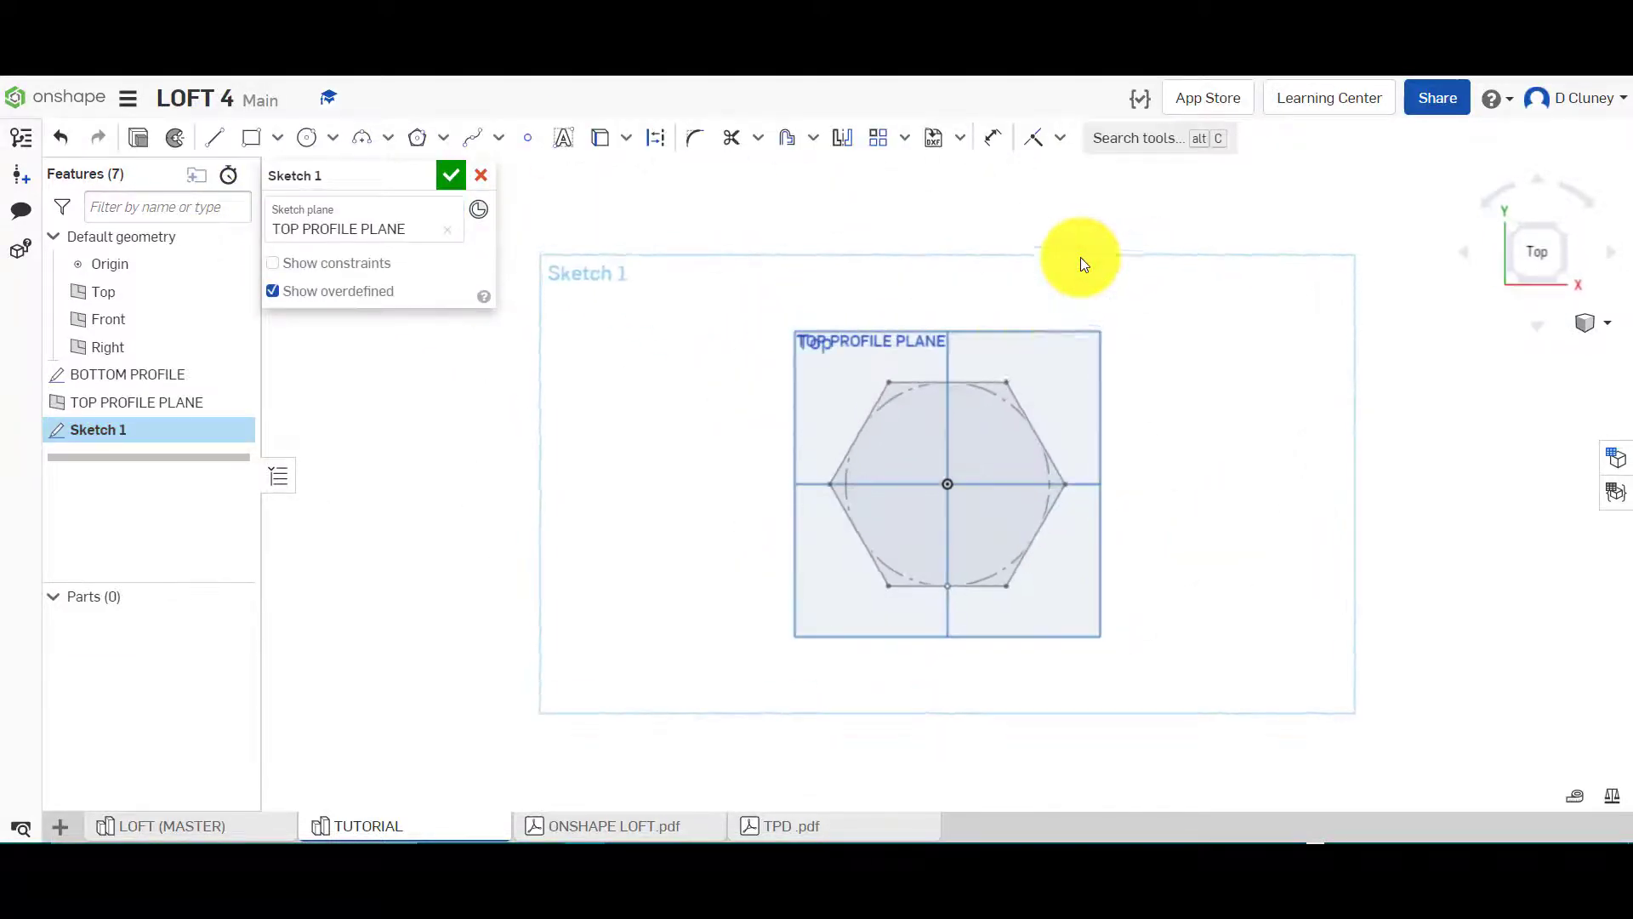
# In LOFT (MASTER), inspect the TOP PROFILE sketch (60 across flats) and accept it
pyautogui.click(225, 825)
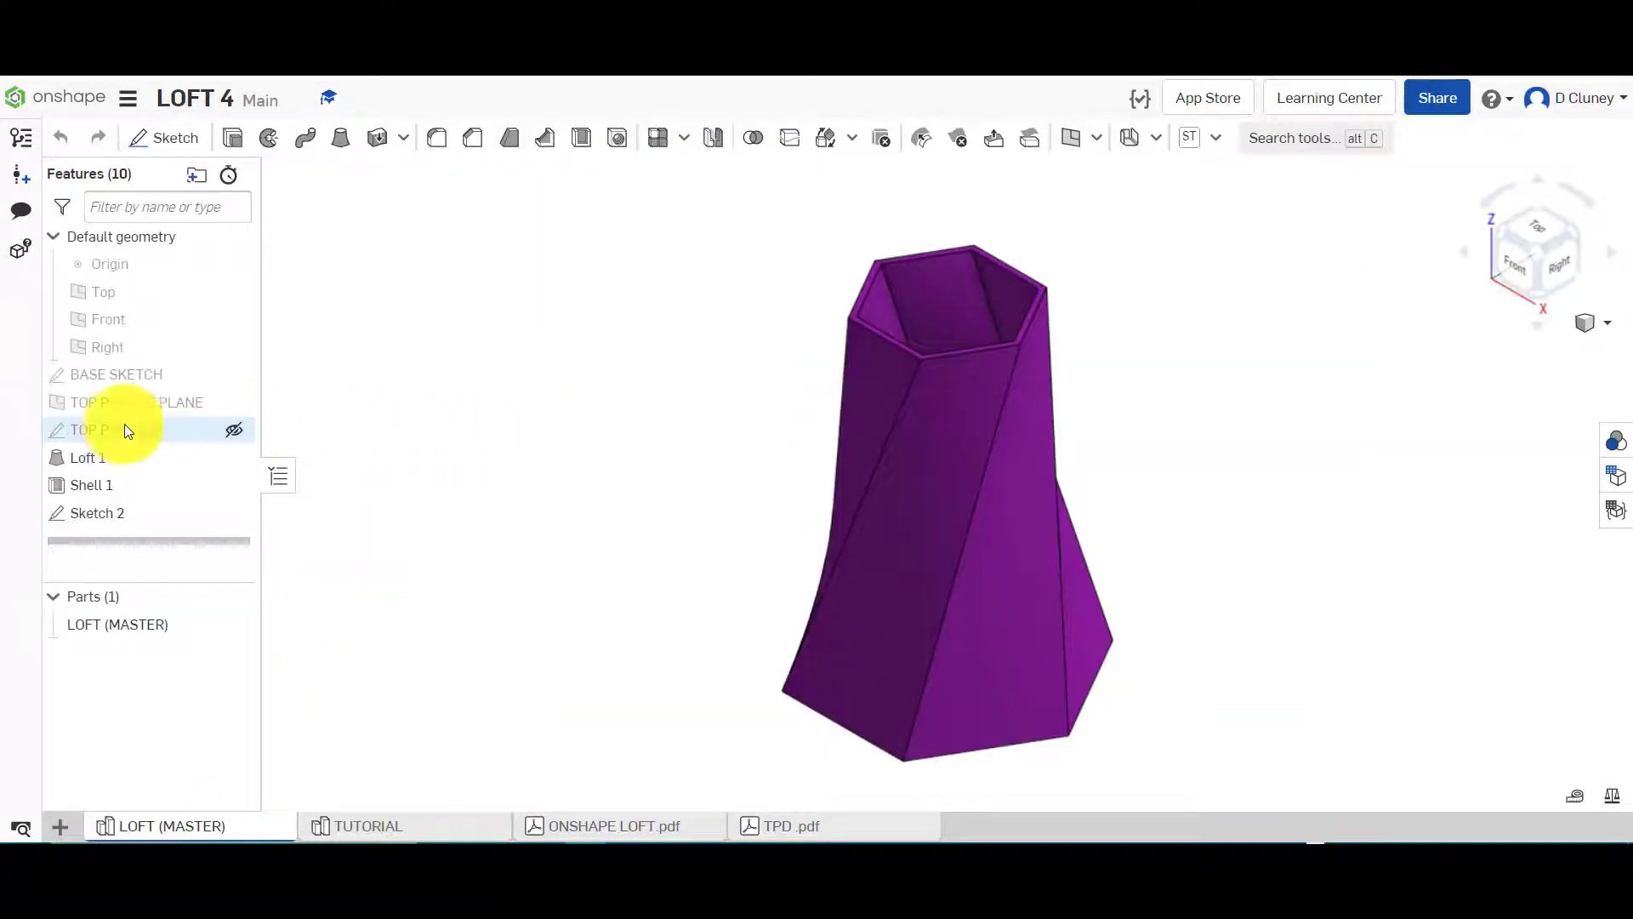
pyautogui.rightClick(120, 428)
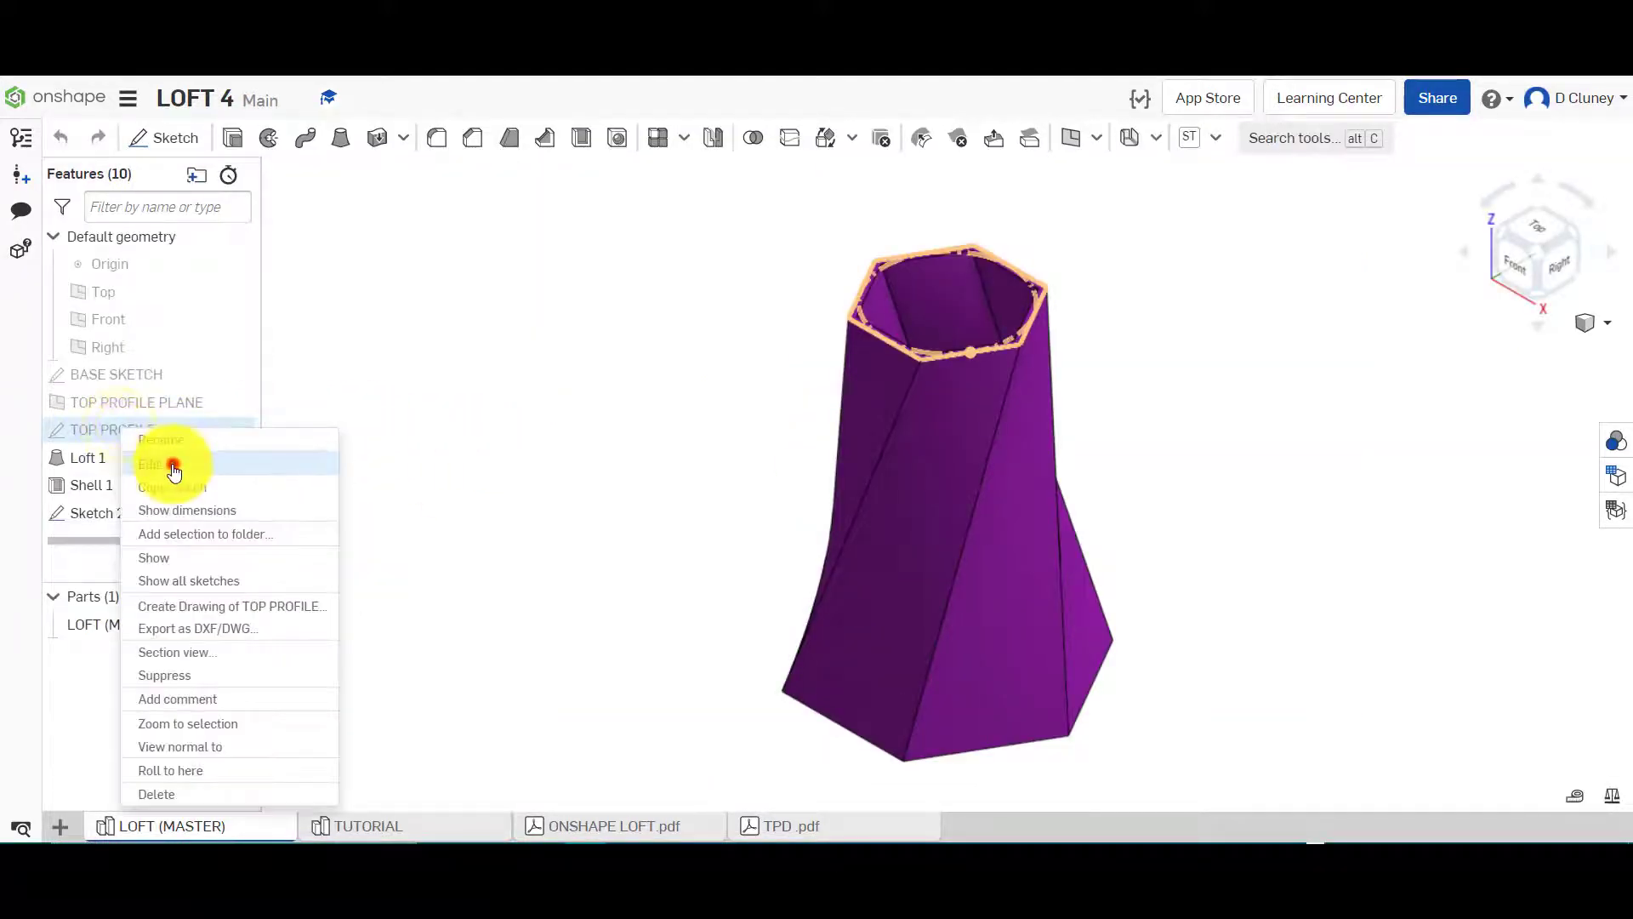
pyautogui.click(174, 467)
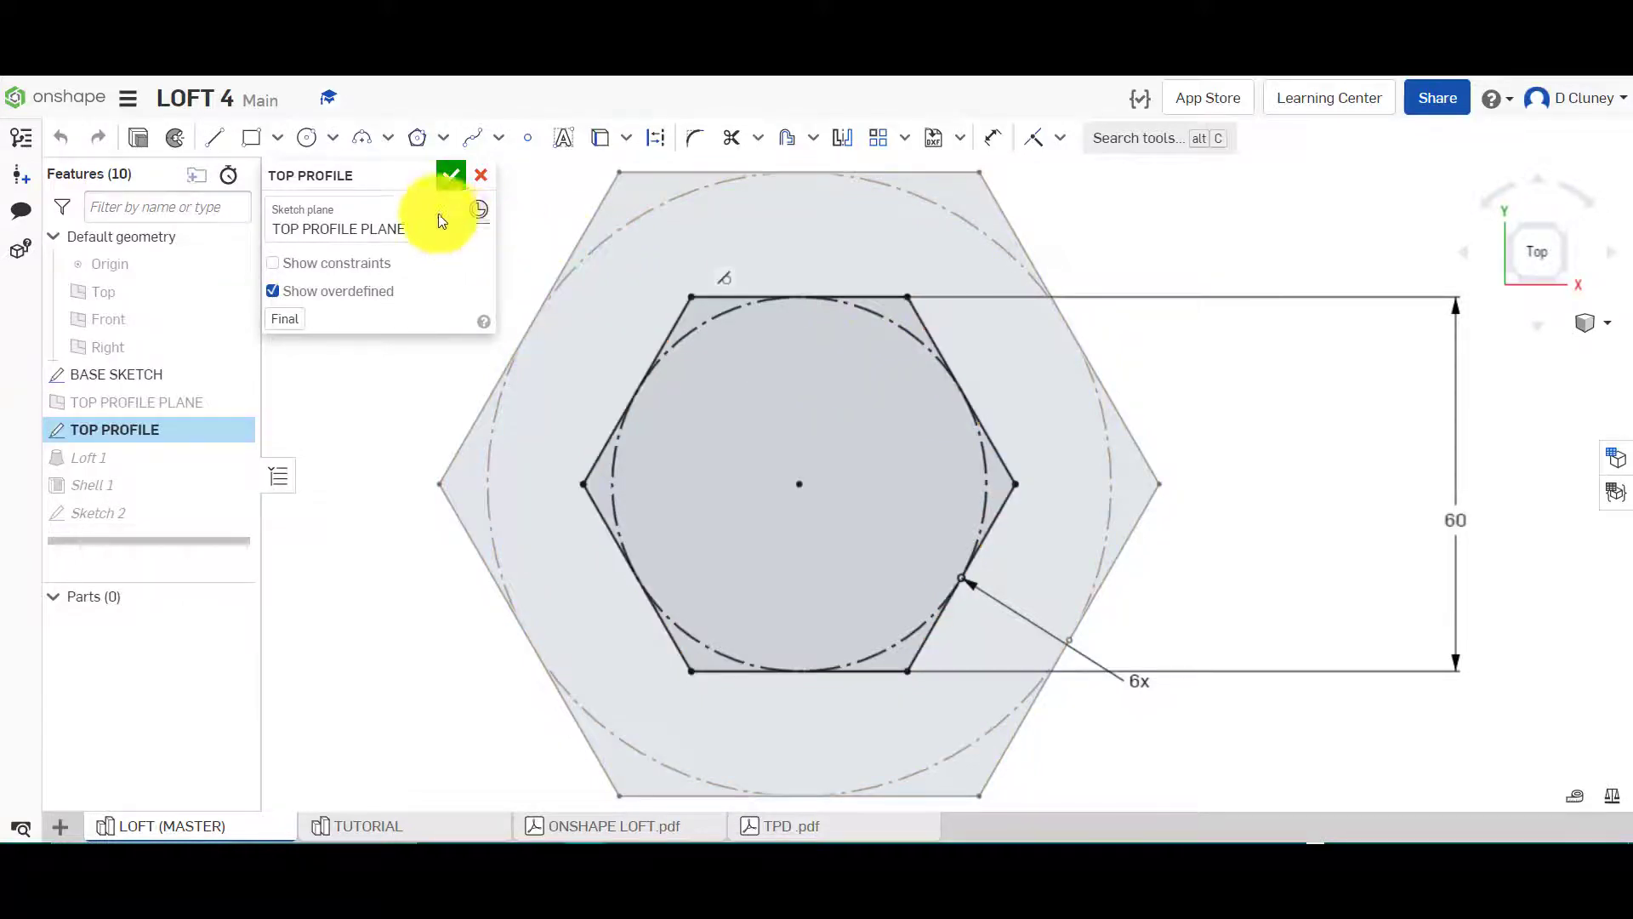
pyautogui.click(449, 177)
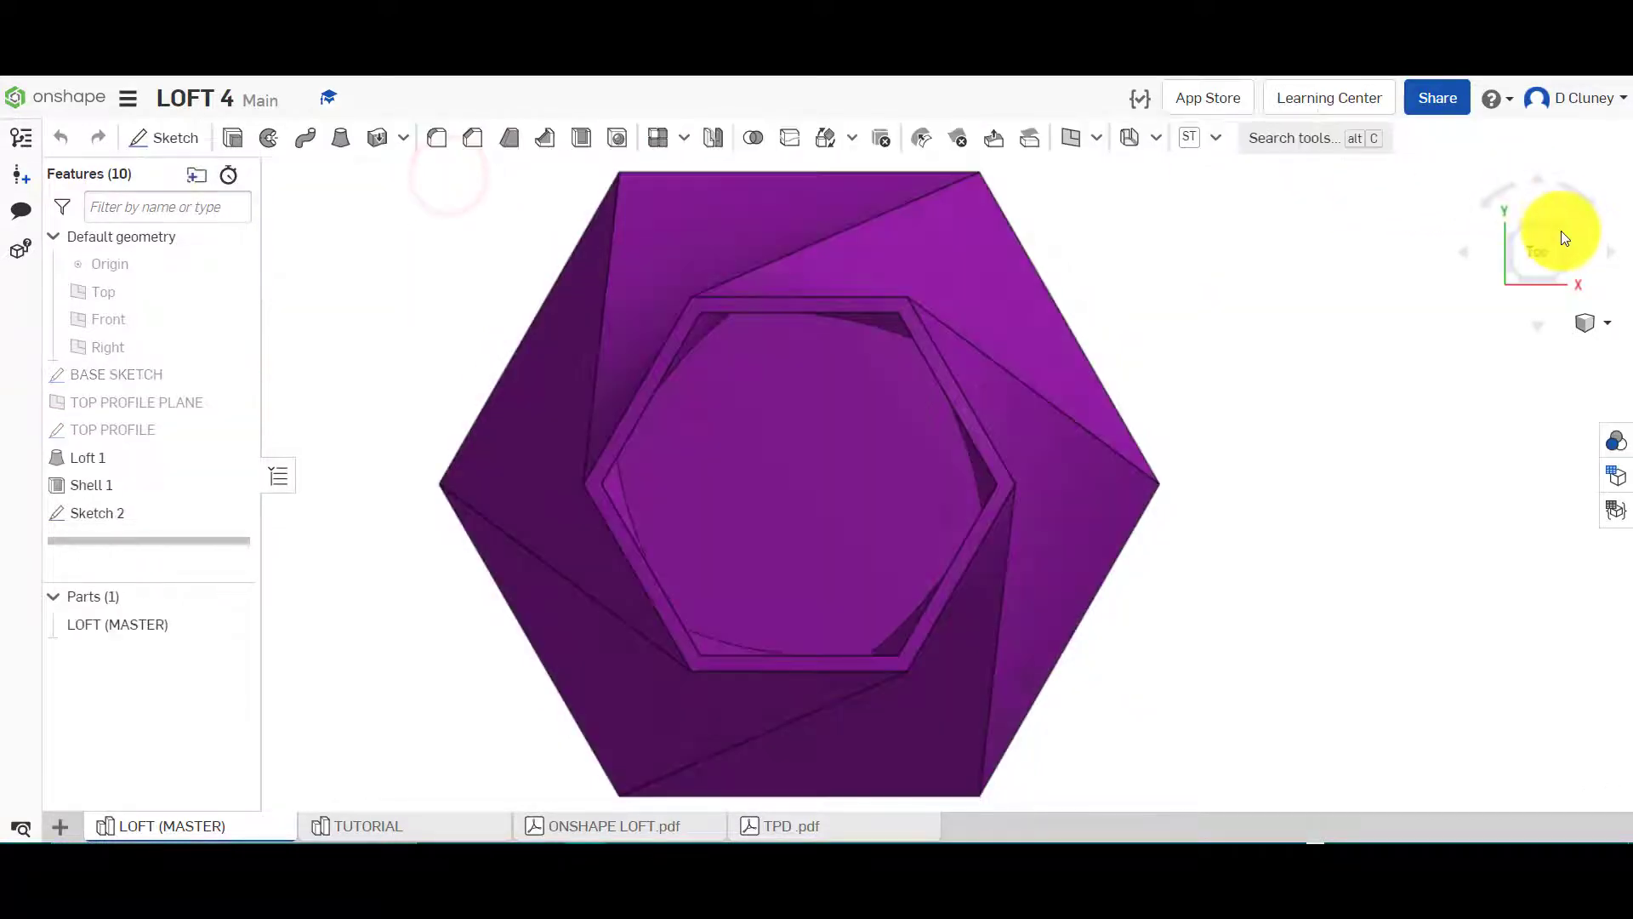
pyautogui.rightClick(138, 431)
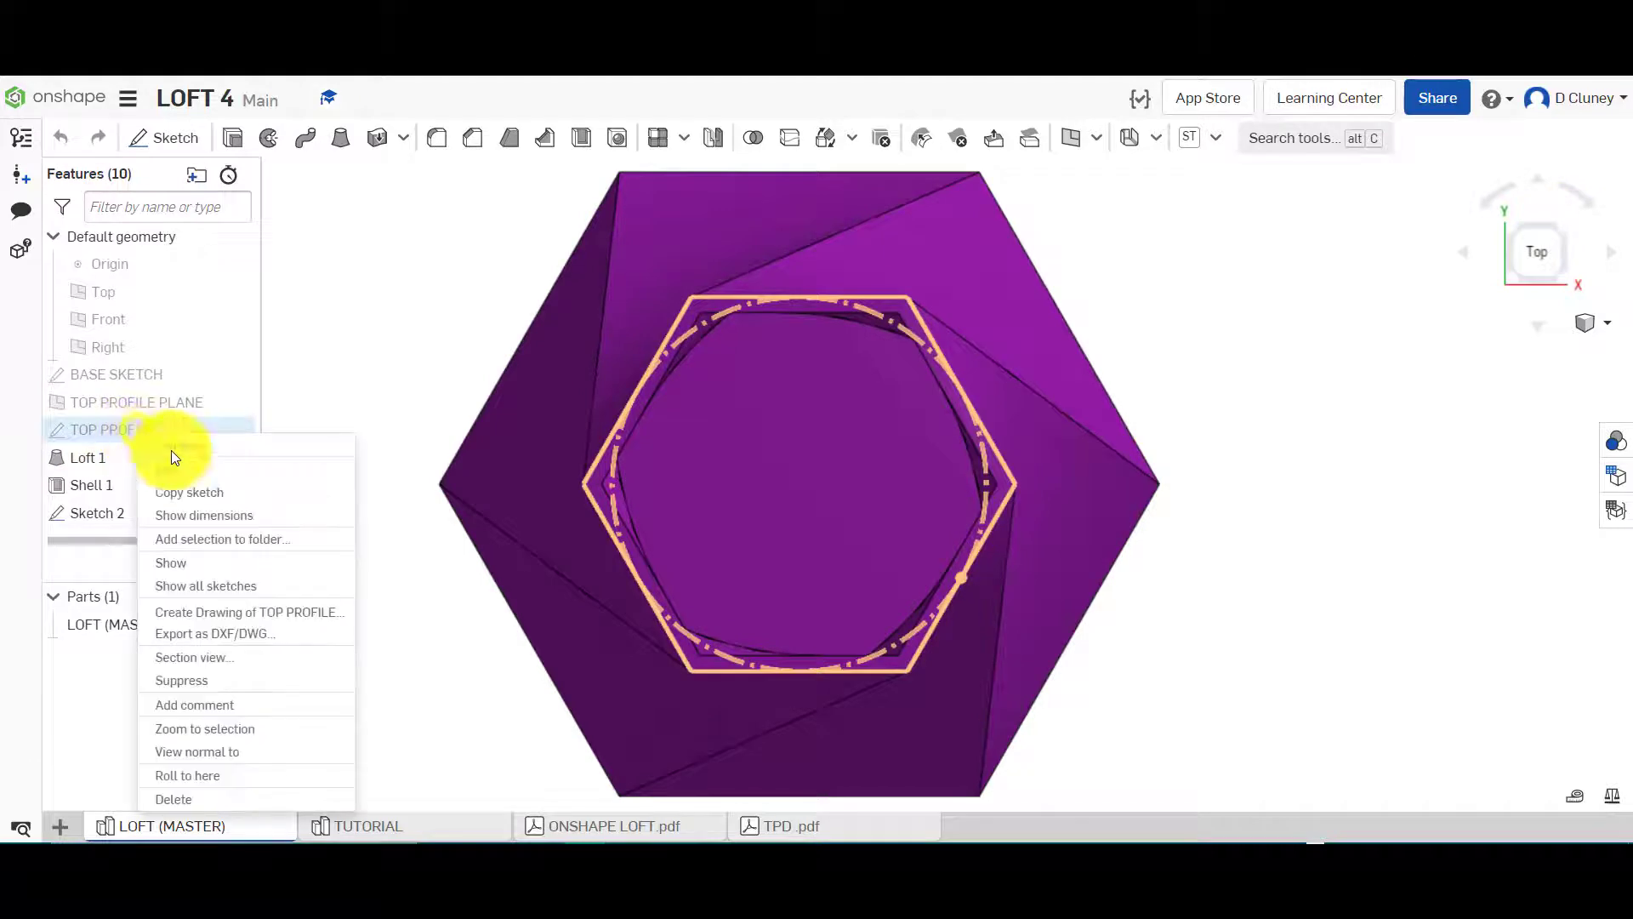
pyautogui.click(203, 472)
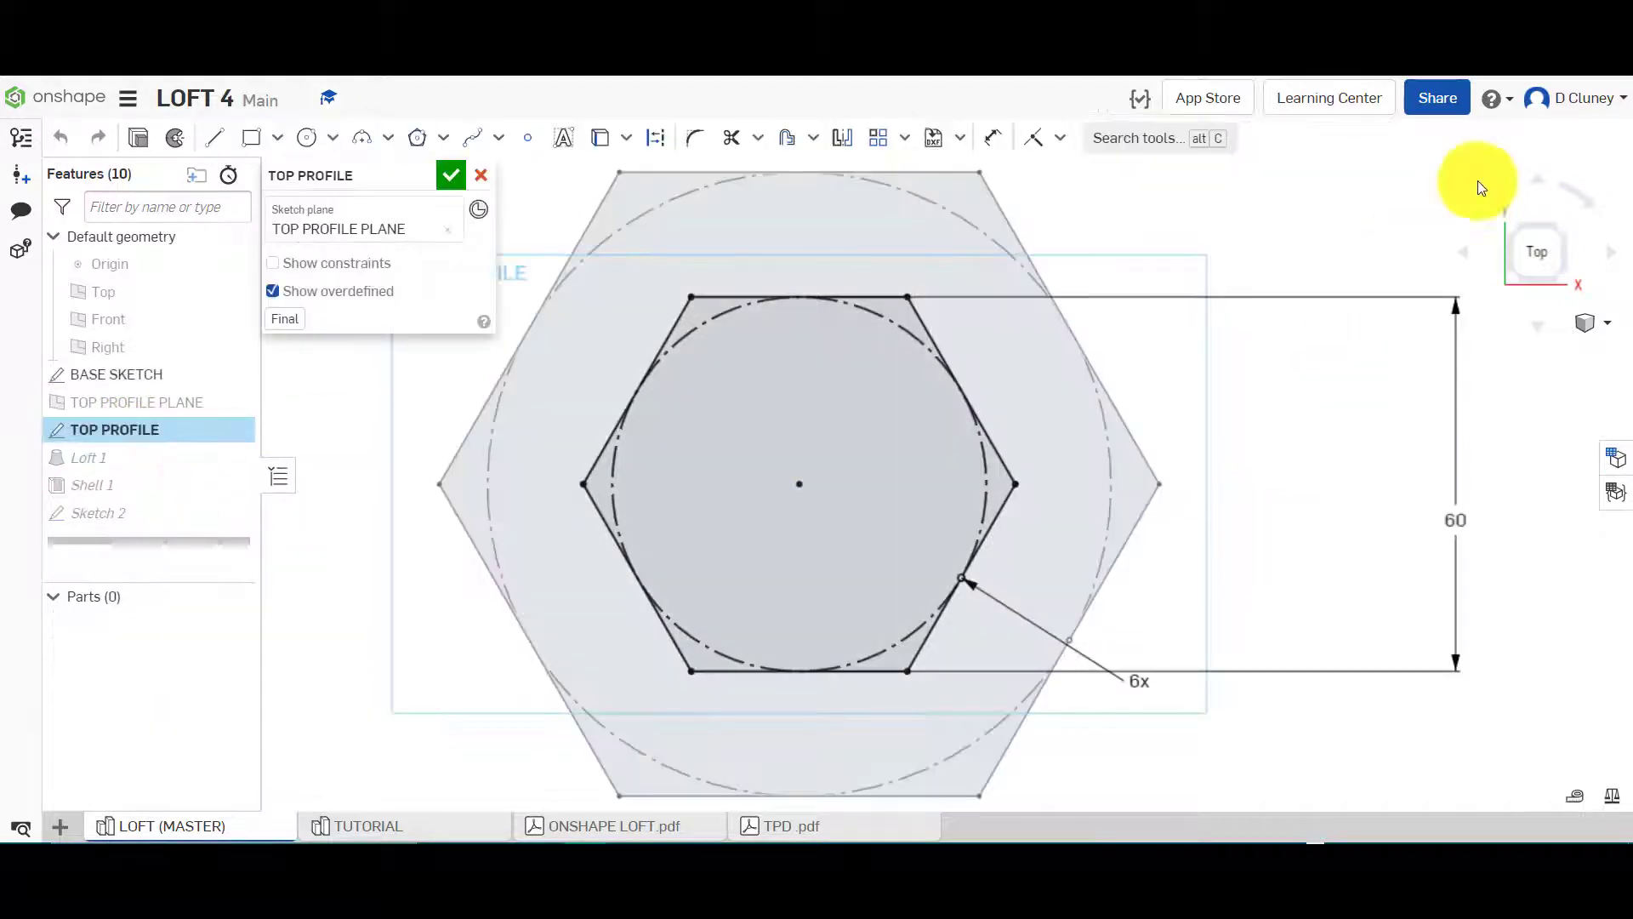
pyautogui.click(456, 174)
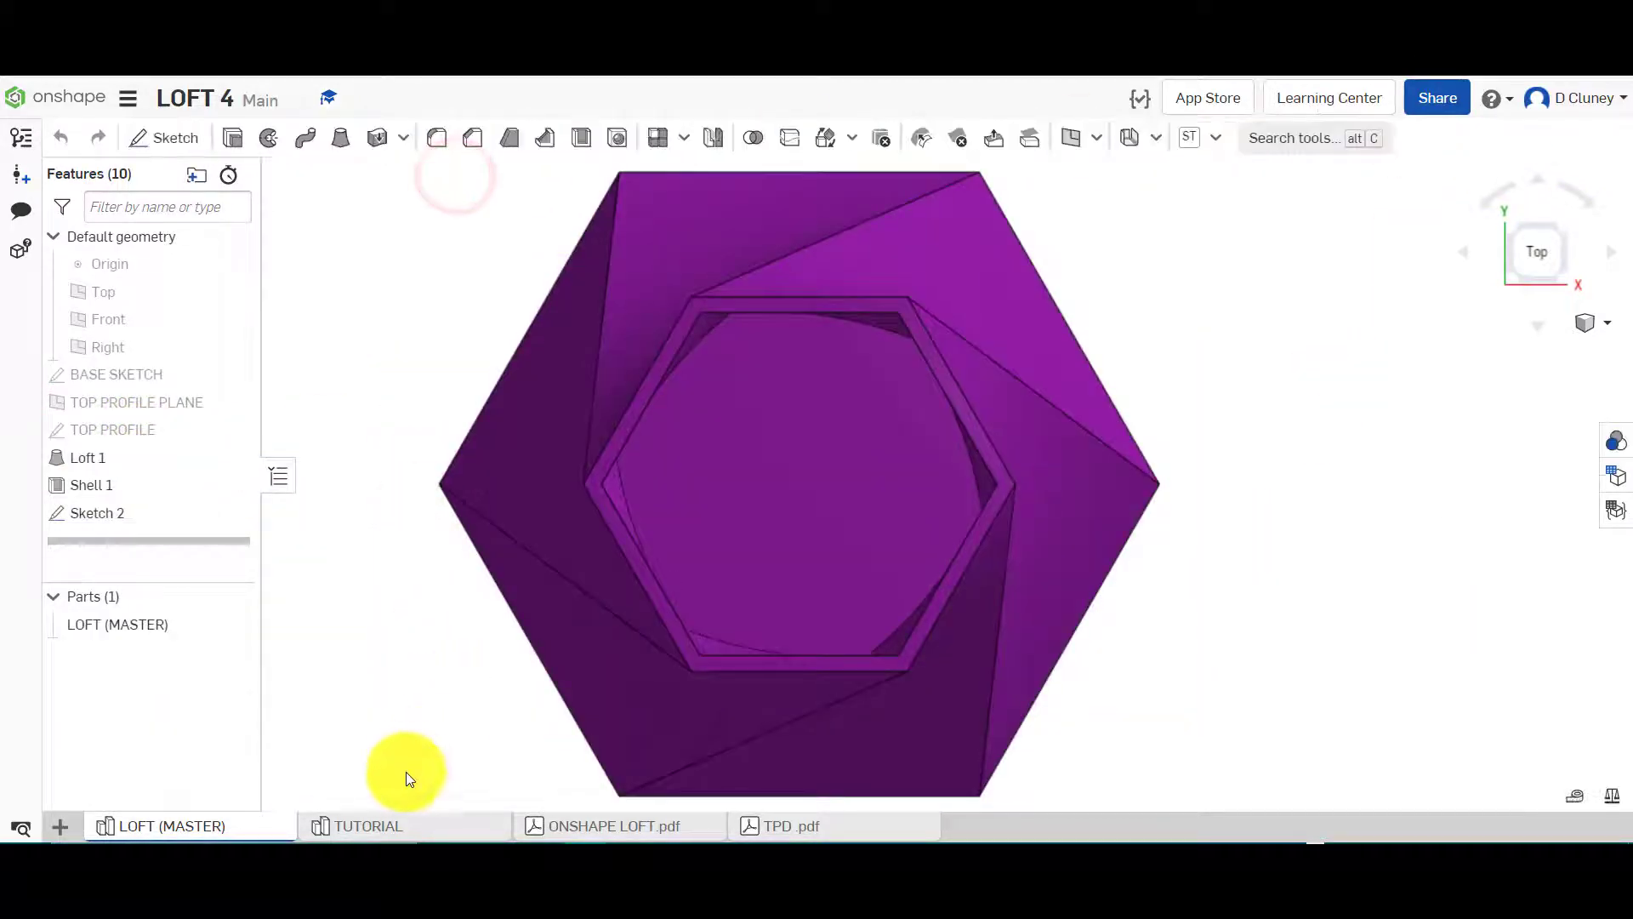
# Back in TUTORIAL, draw a six-sided inscribed polygon centred on the origin
pyautogui.click(412, 826)
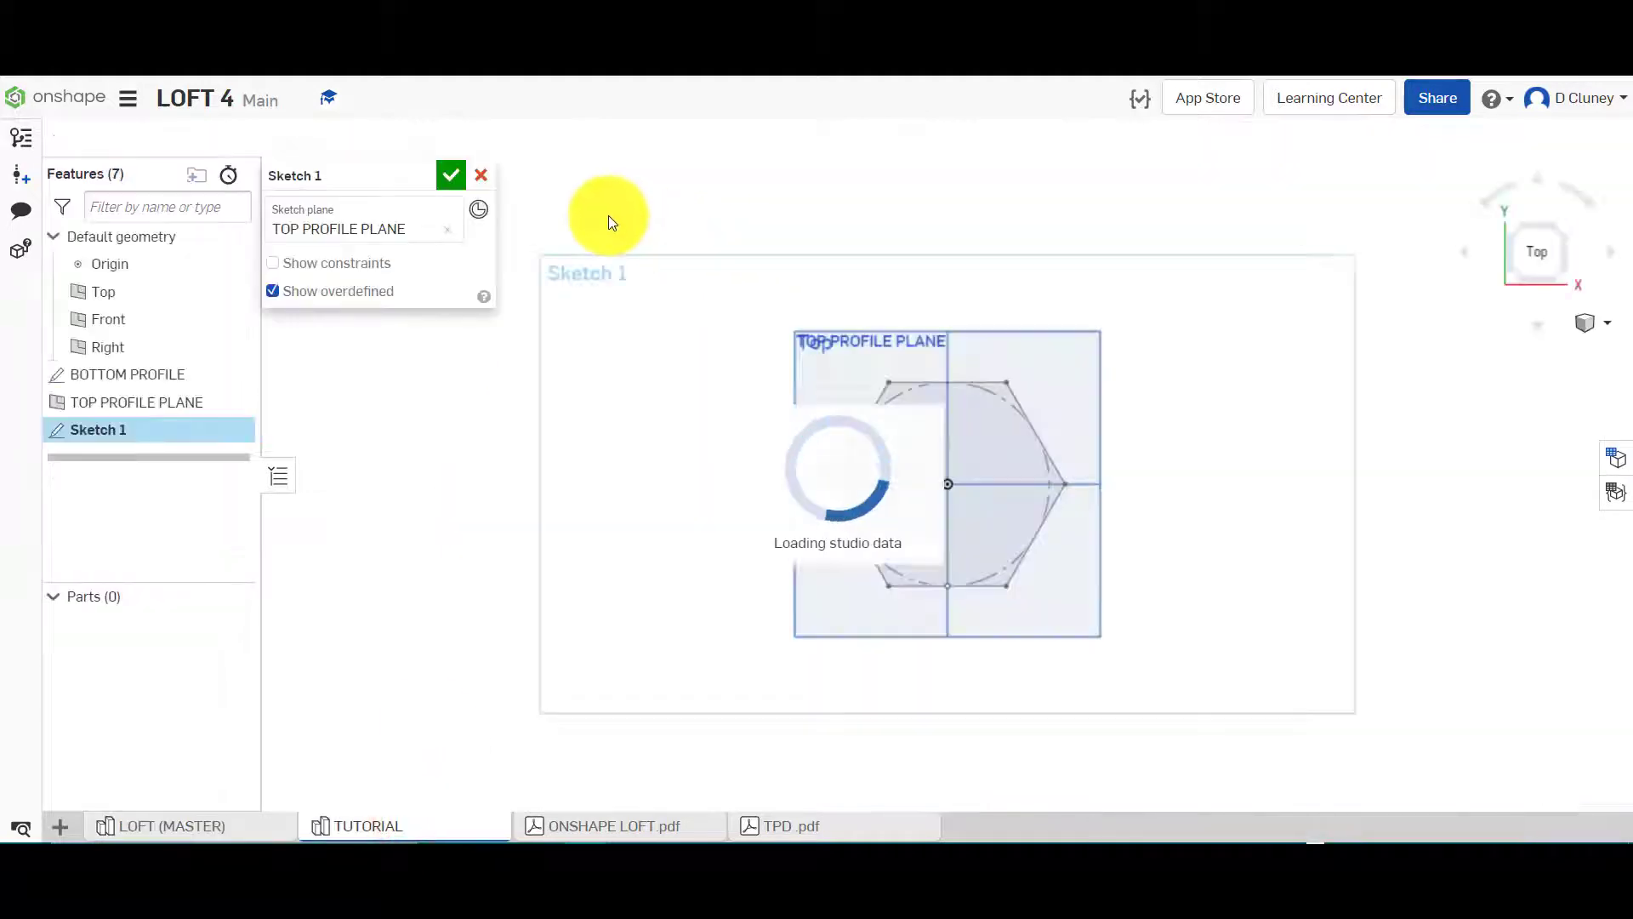
pyautogui.click(417, 137)
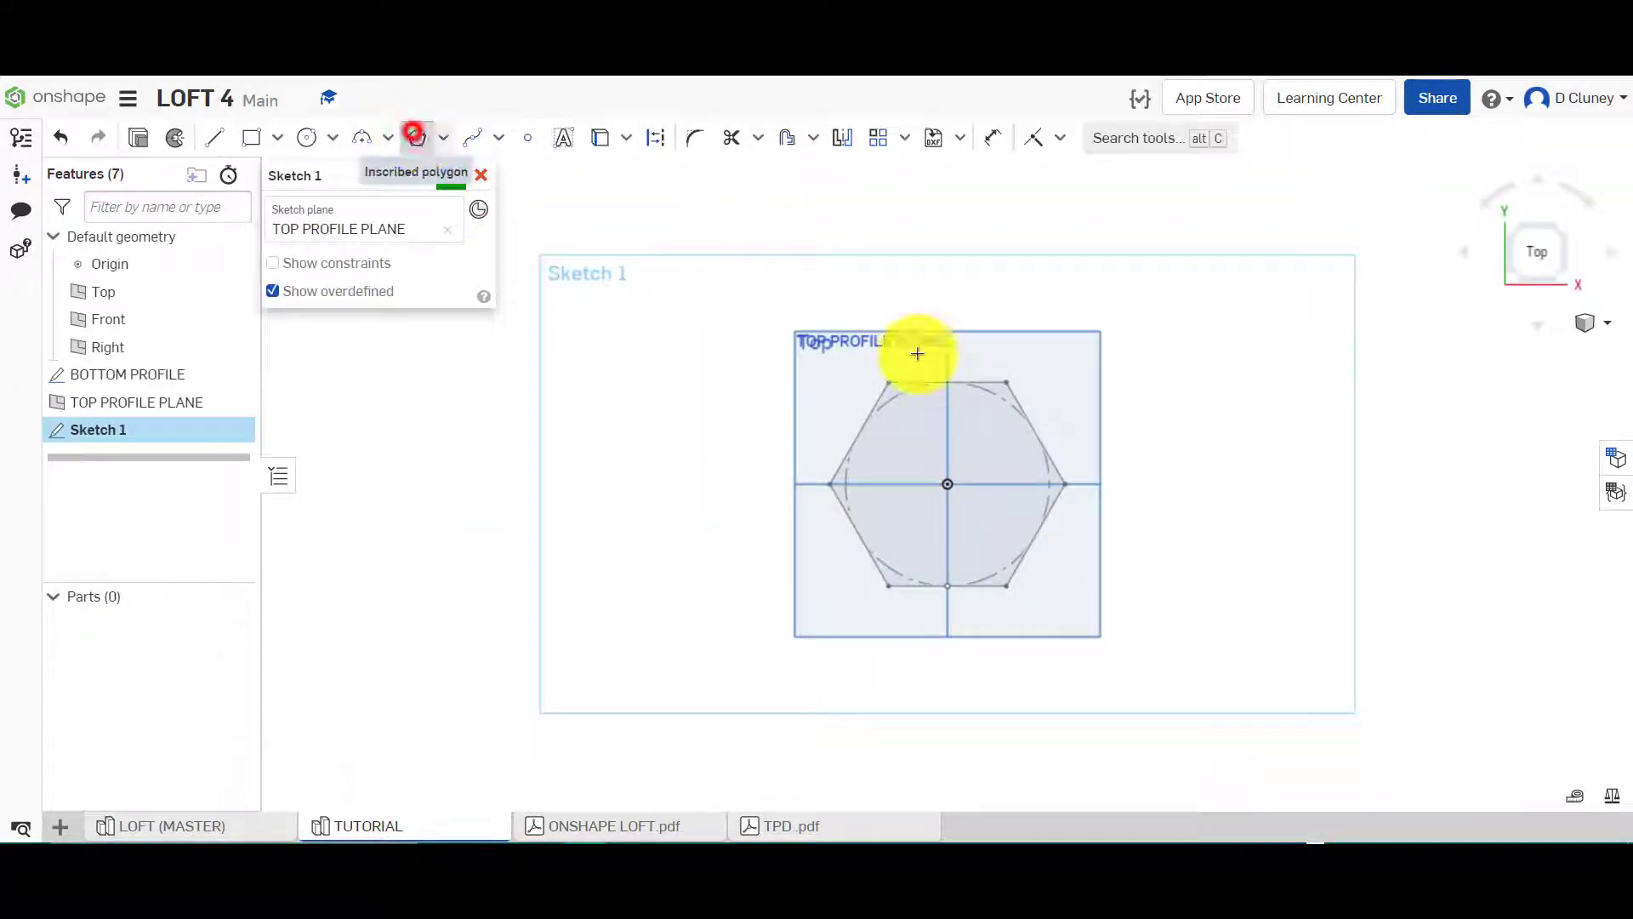
pyautogui.click(947, 484)
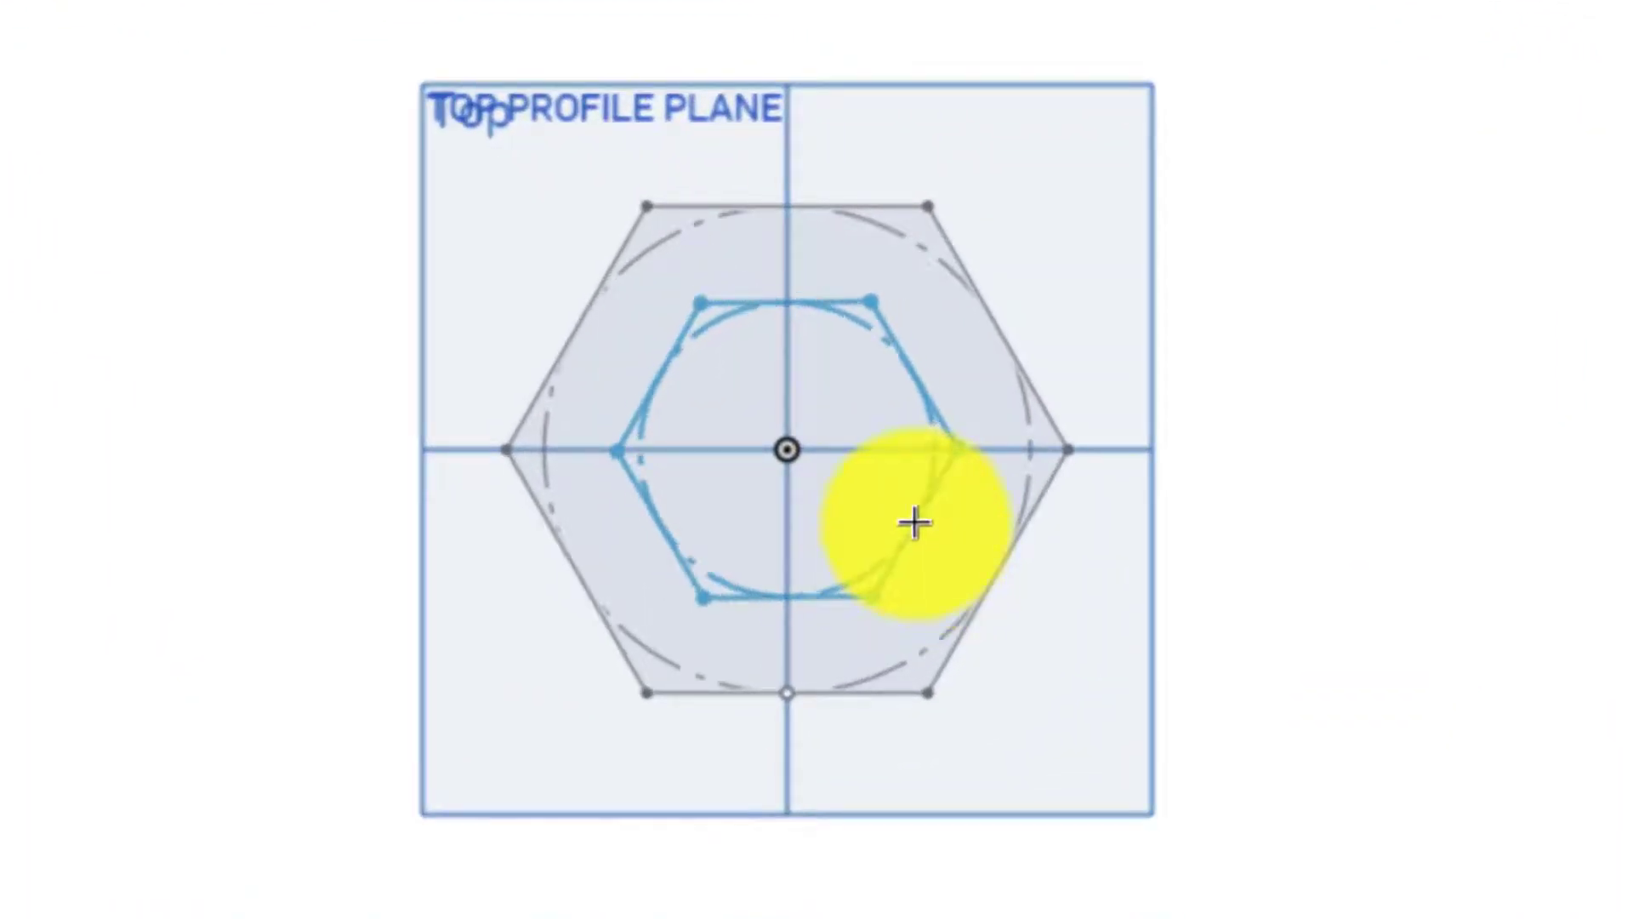
pyautogui.click(786, 581)
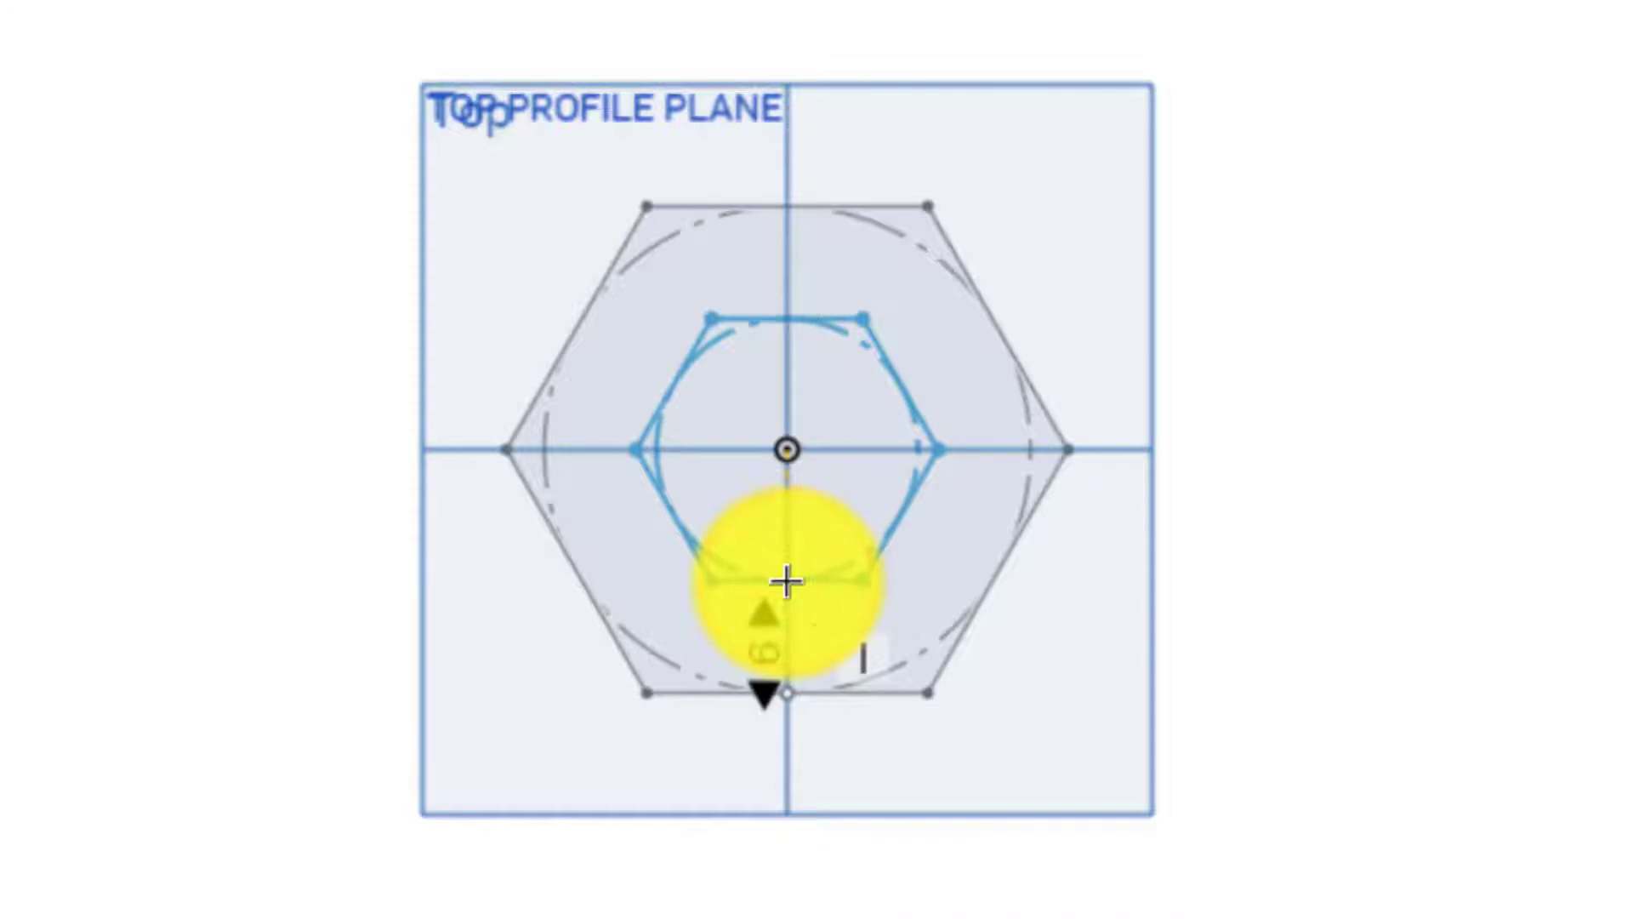
pyautogui.click(785, 581)
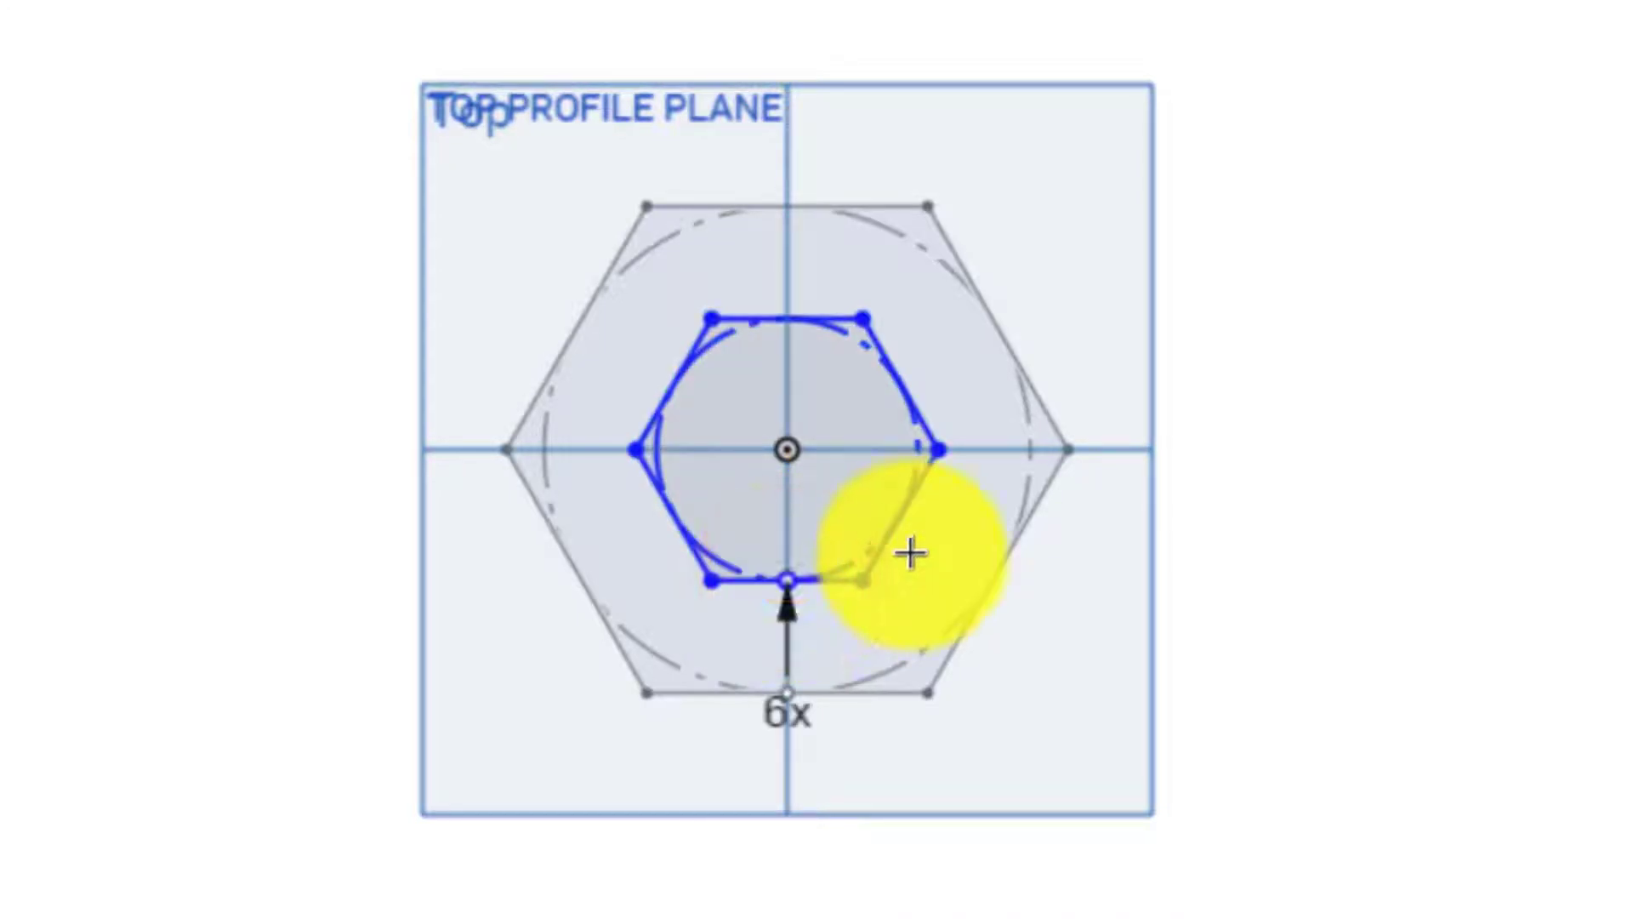
# Dimension the hexagon 60 across its flats
pyautogui.click(815, 314)
pyautogui.press('d')
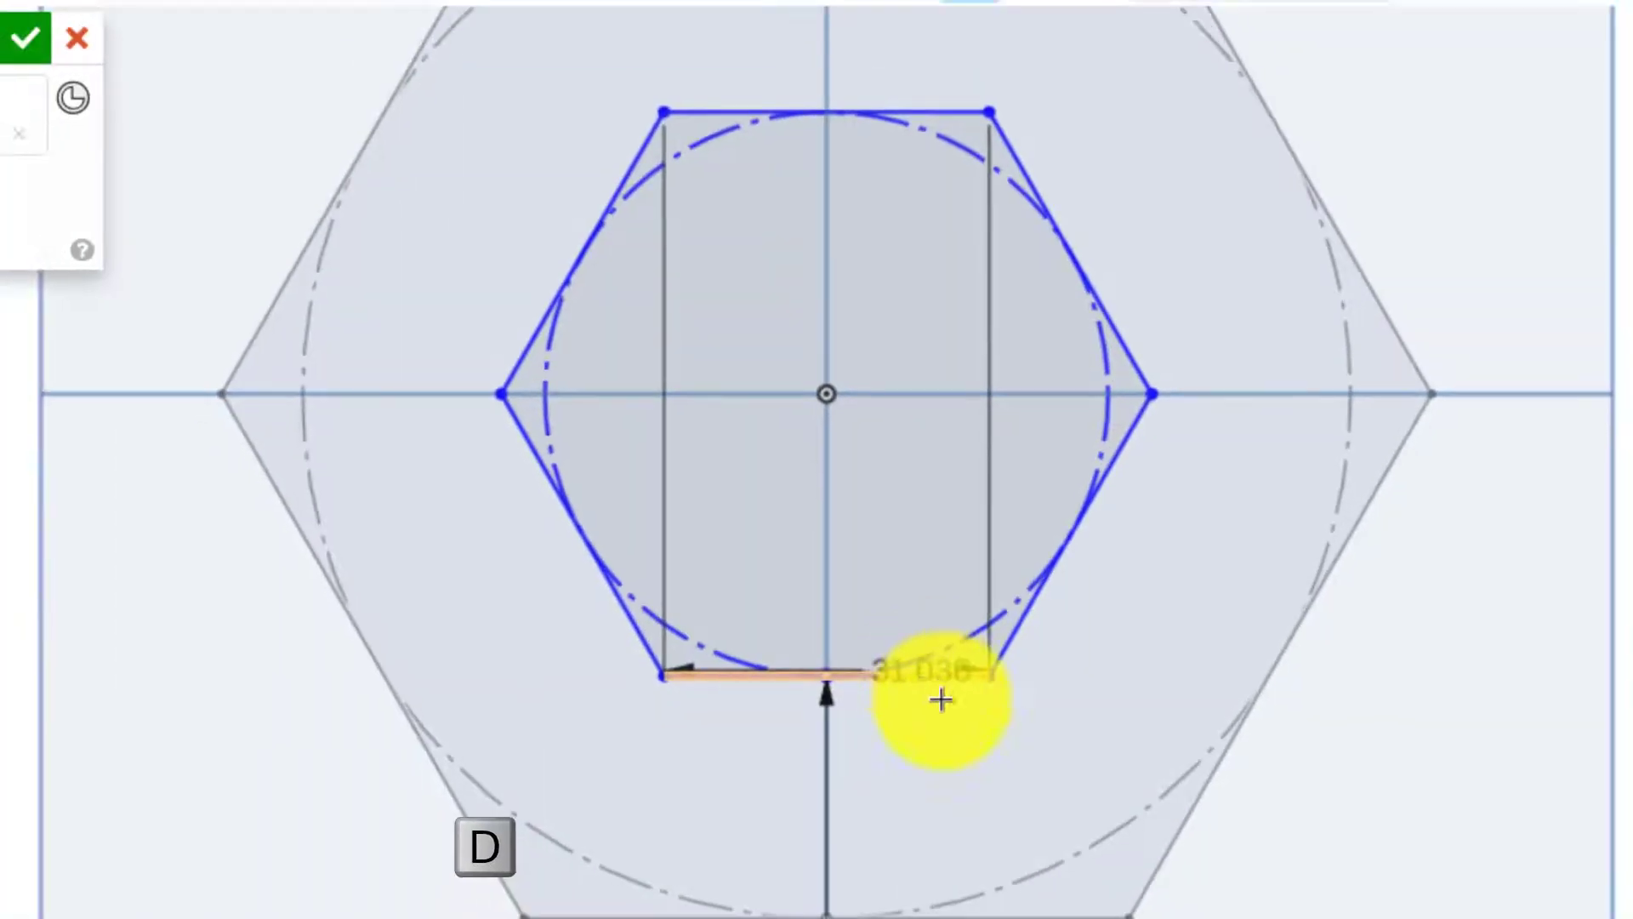
pyautogui.click(937, 678)
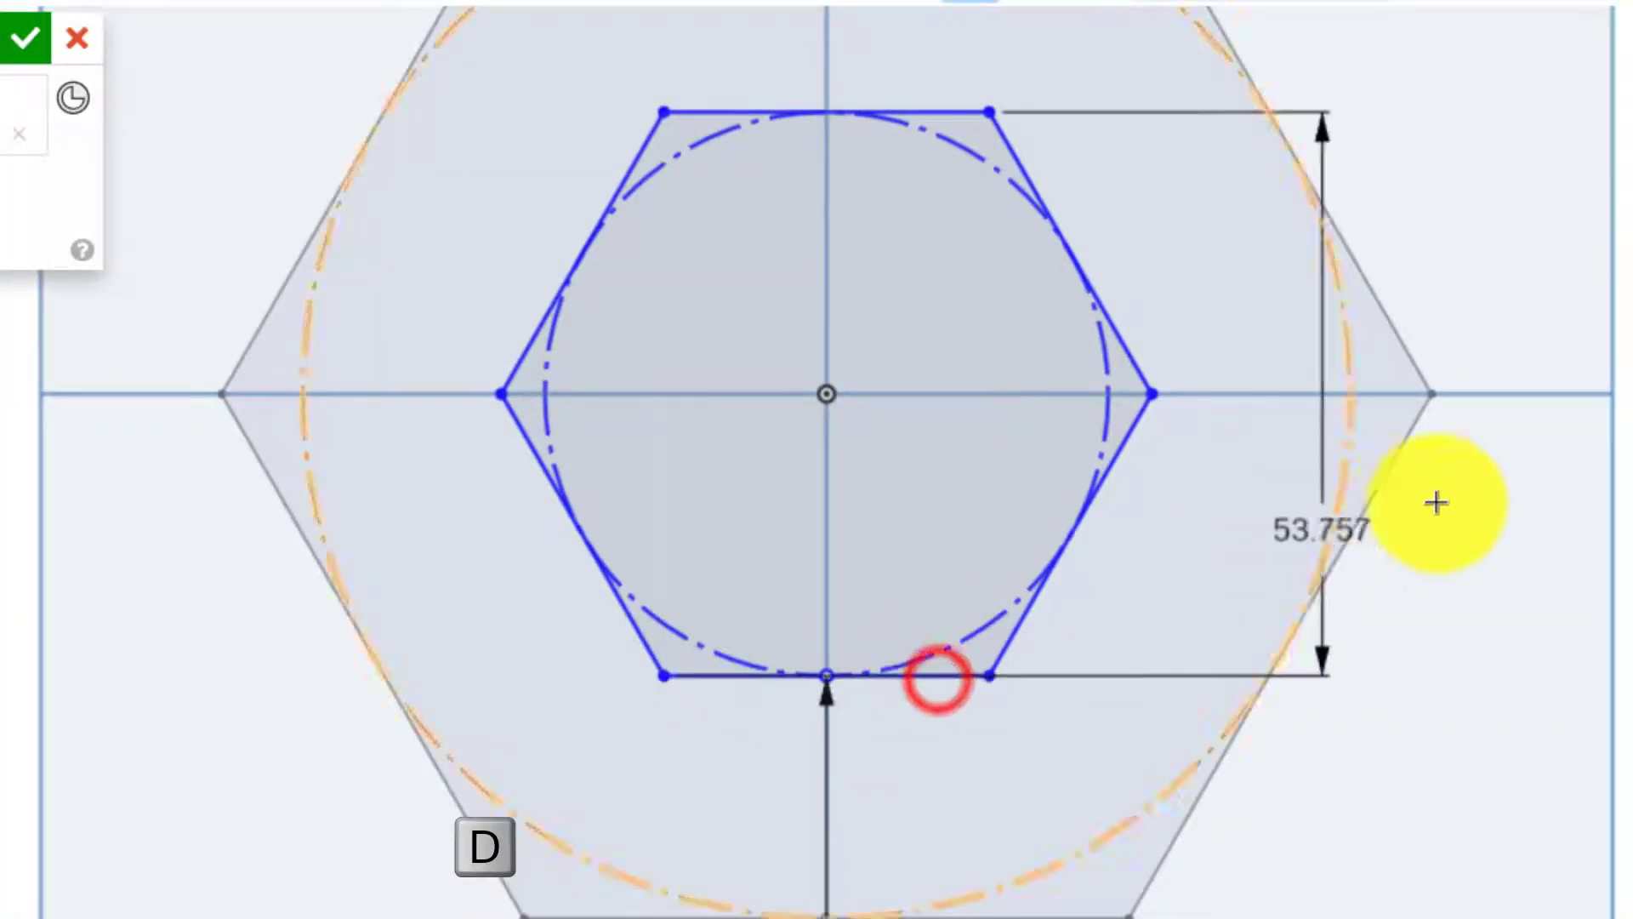
pyautogui.click(1494, 506)
pyautogui.write('60')
pyautogui.press('Return')
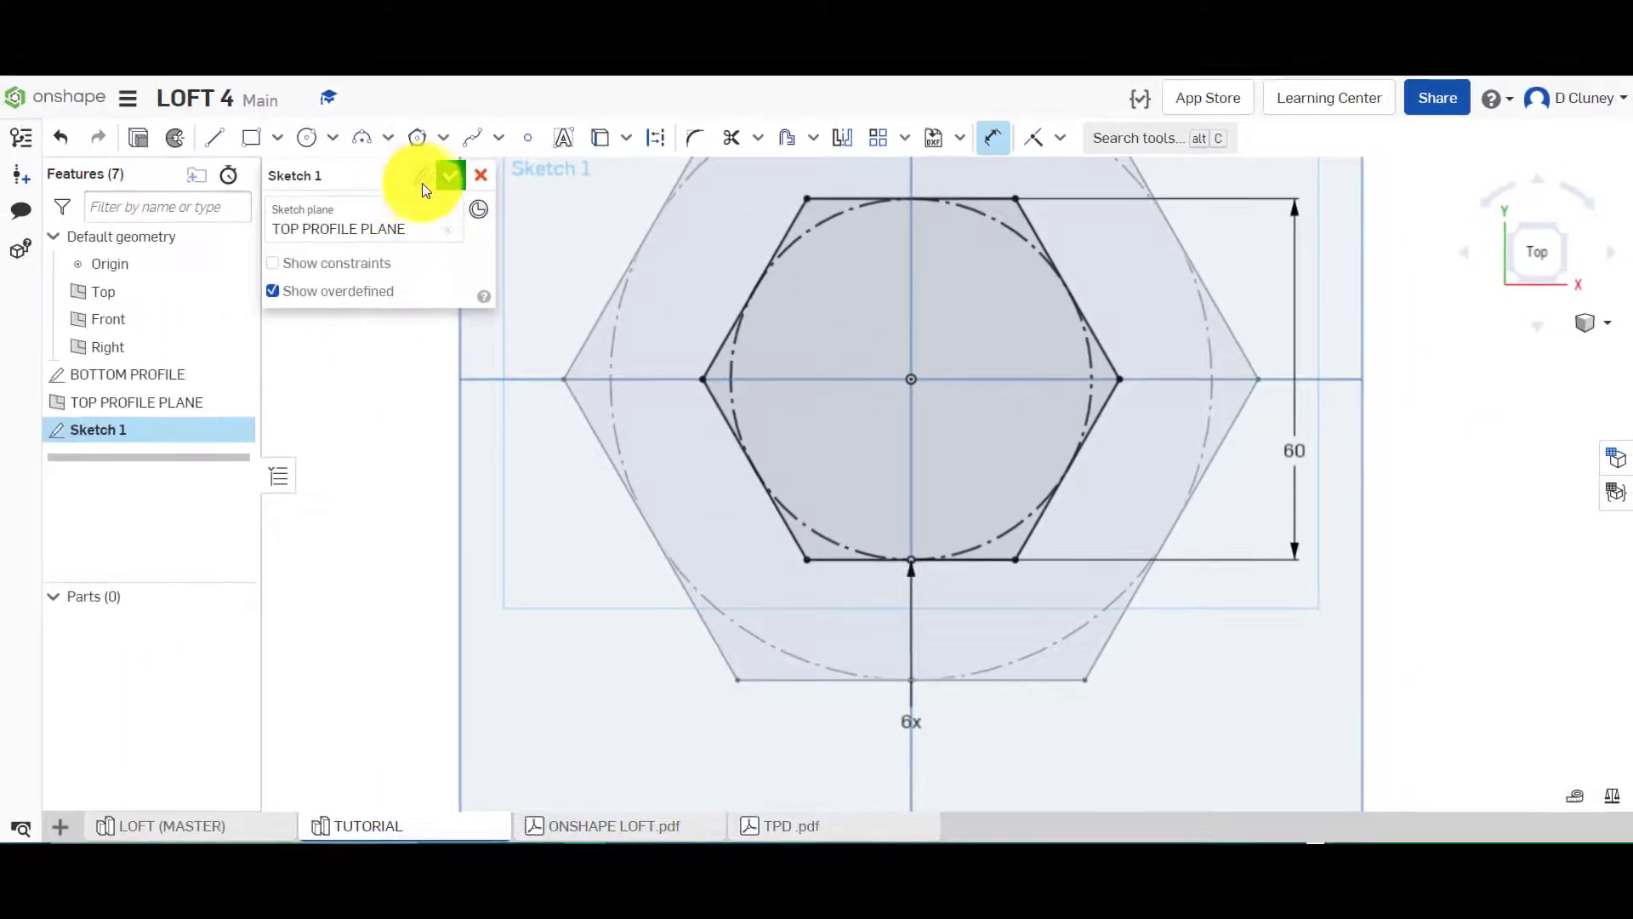
# Name the sketch TOP PROFILE and accept it
pyautogui.click(422, 177)
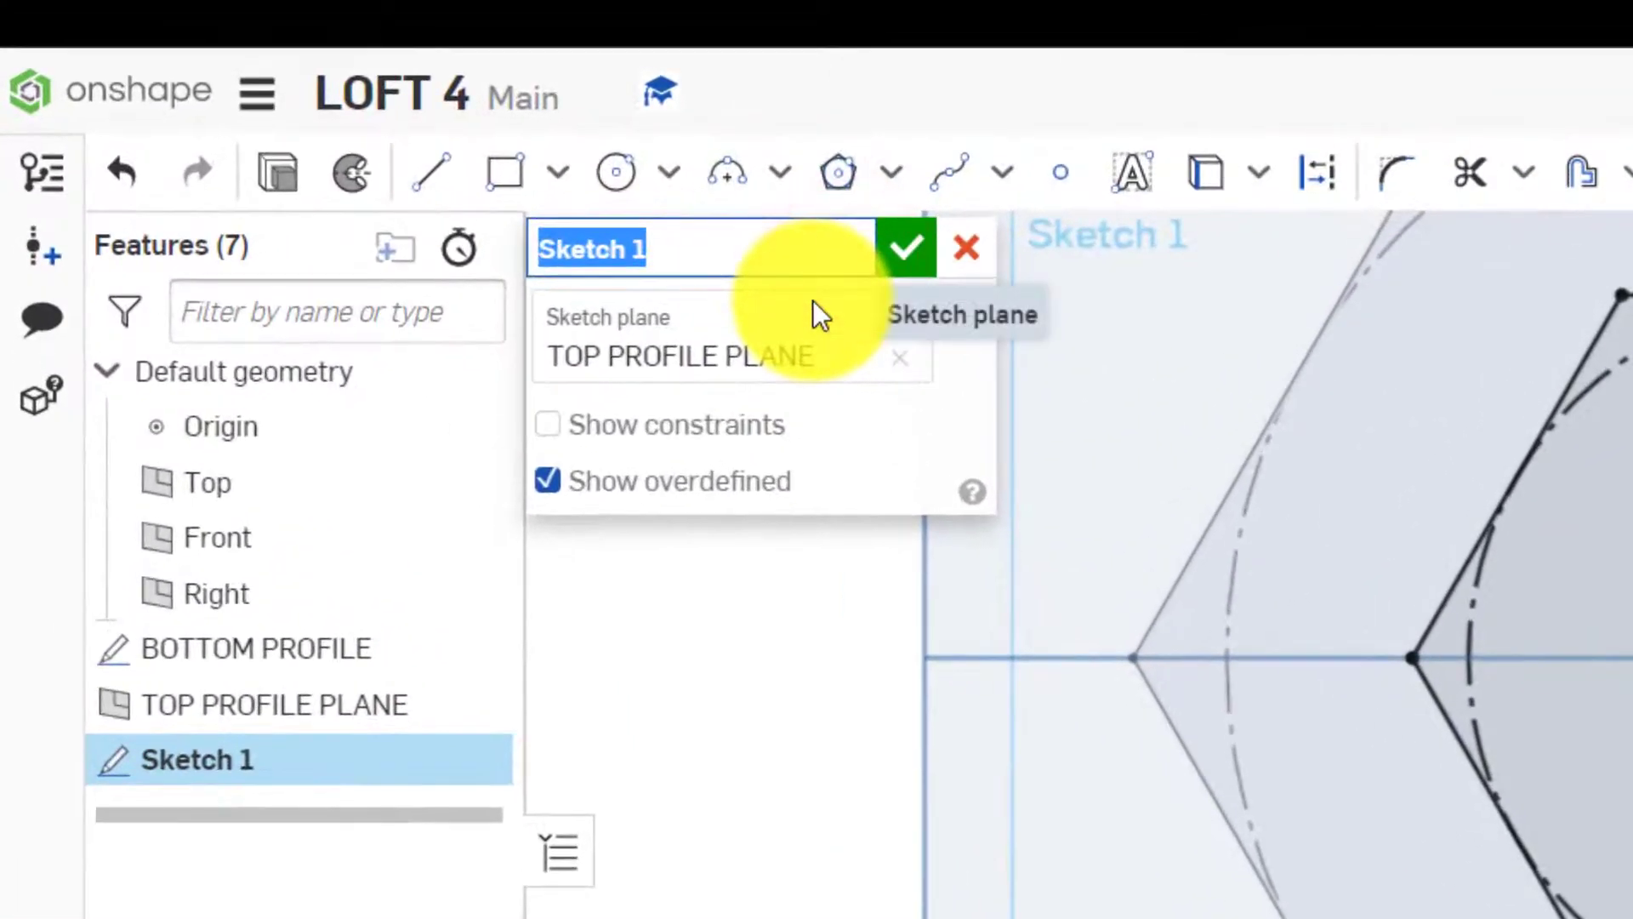
pyautogui.write('TOP PROF')
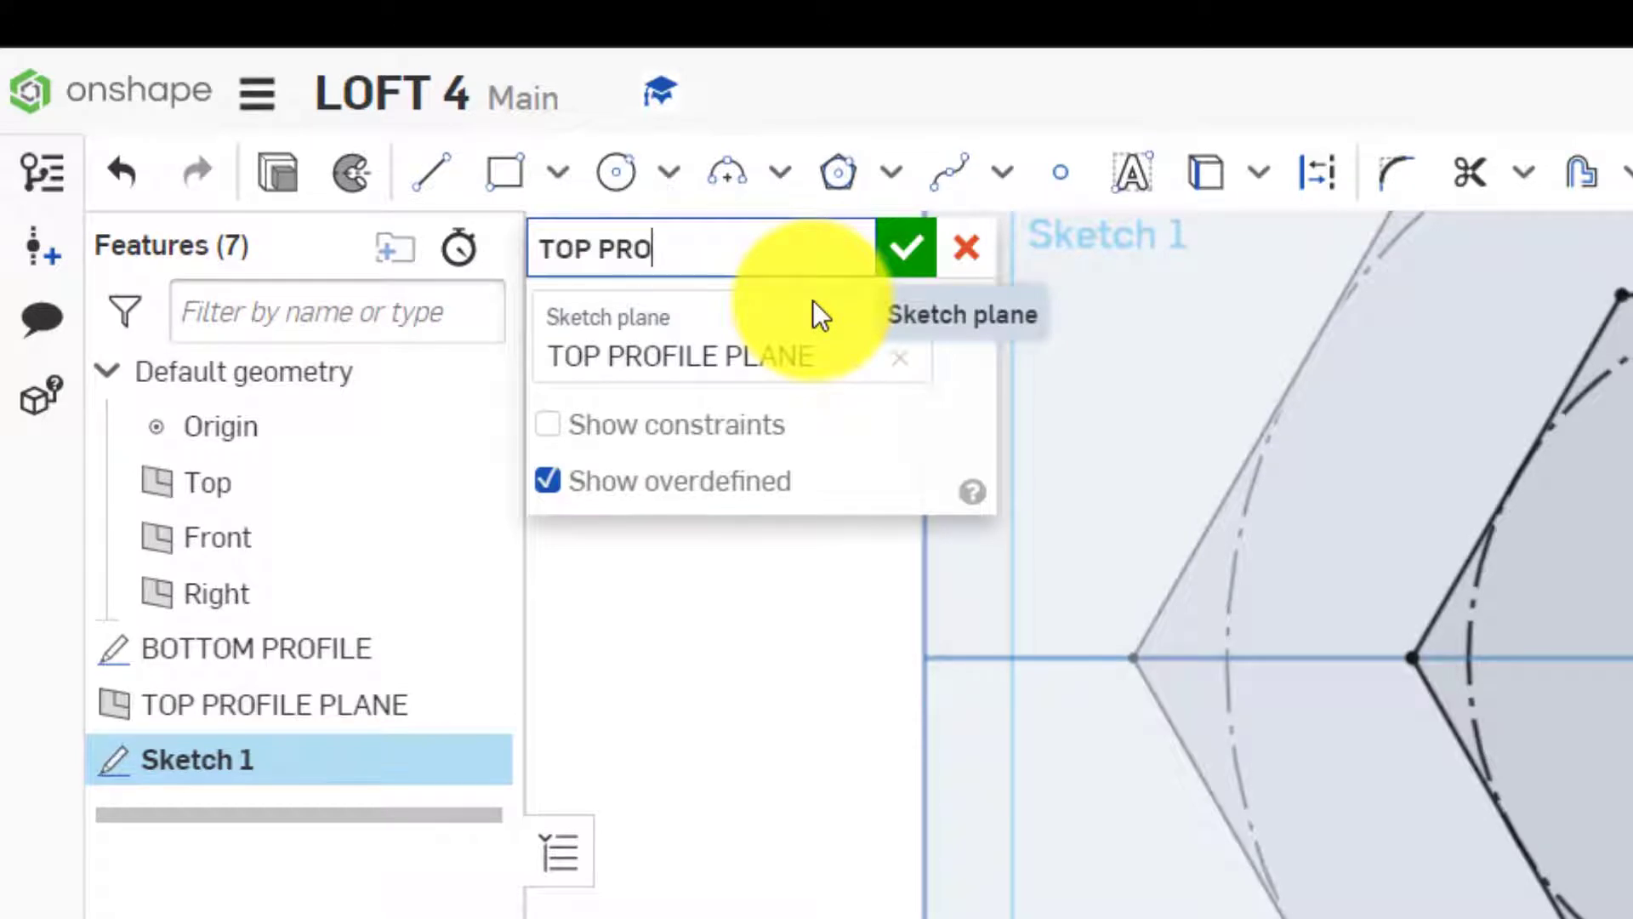
pyautogui.write('ILE')
pyautogui.click(905, 247)
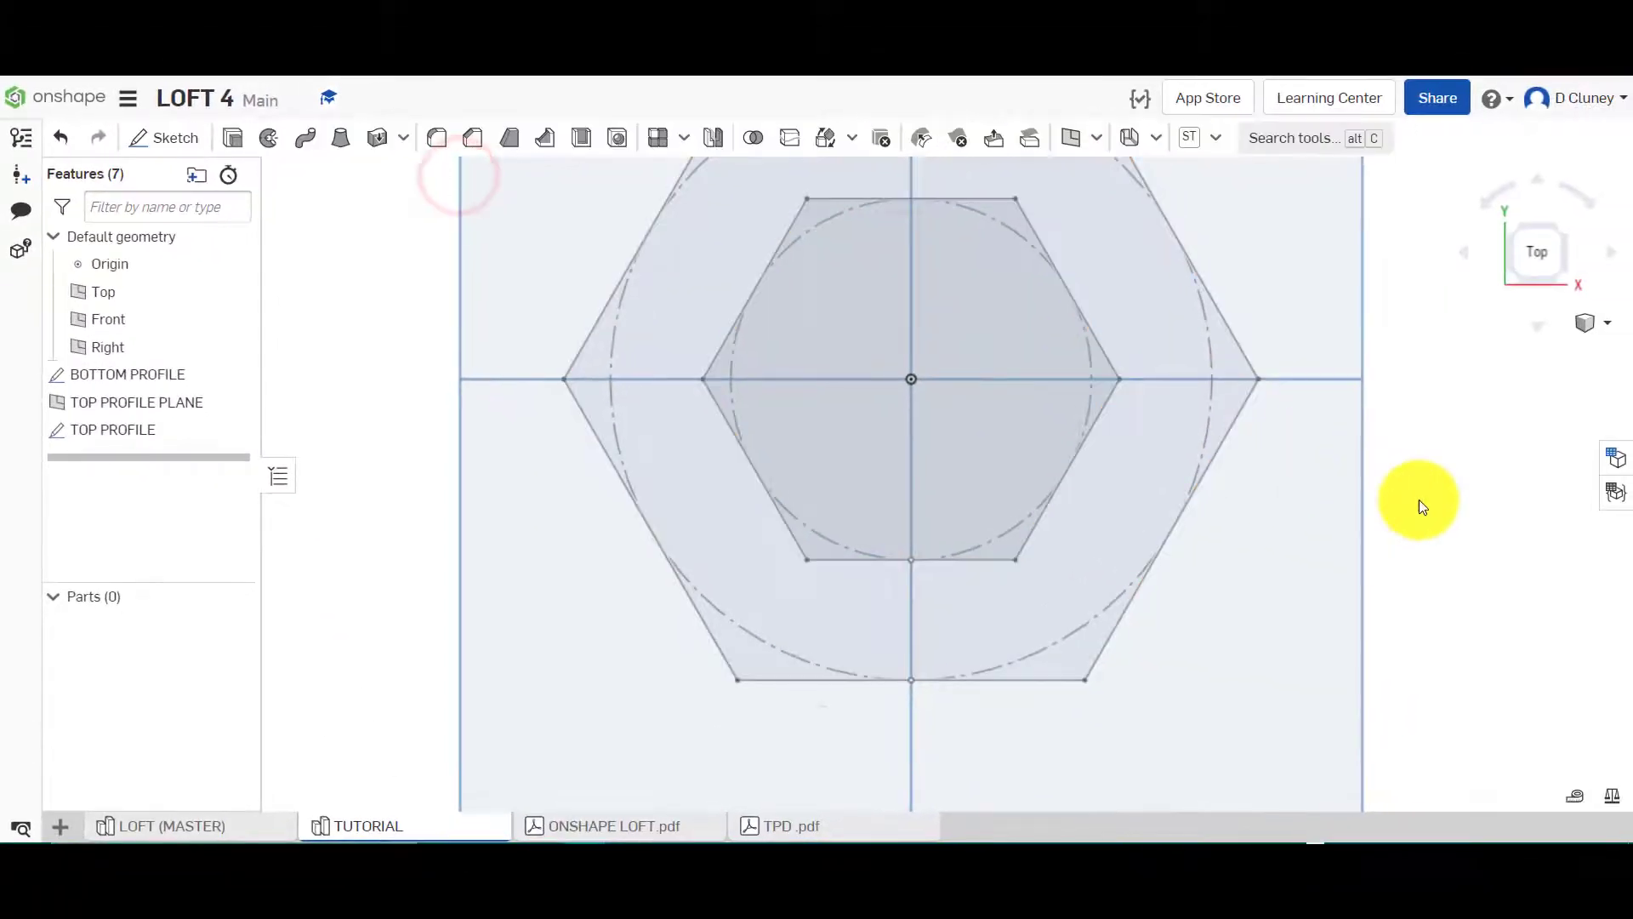
# Loft the BOTTOM PROFILE and TOP PROFILE hexagons into solid Loft 1, checked from top and isometric views
pyautogui.rightClick(1419, 501)
pyautogui.click(1486, 582)
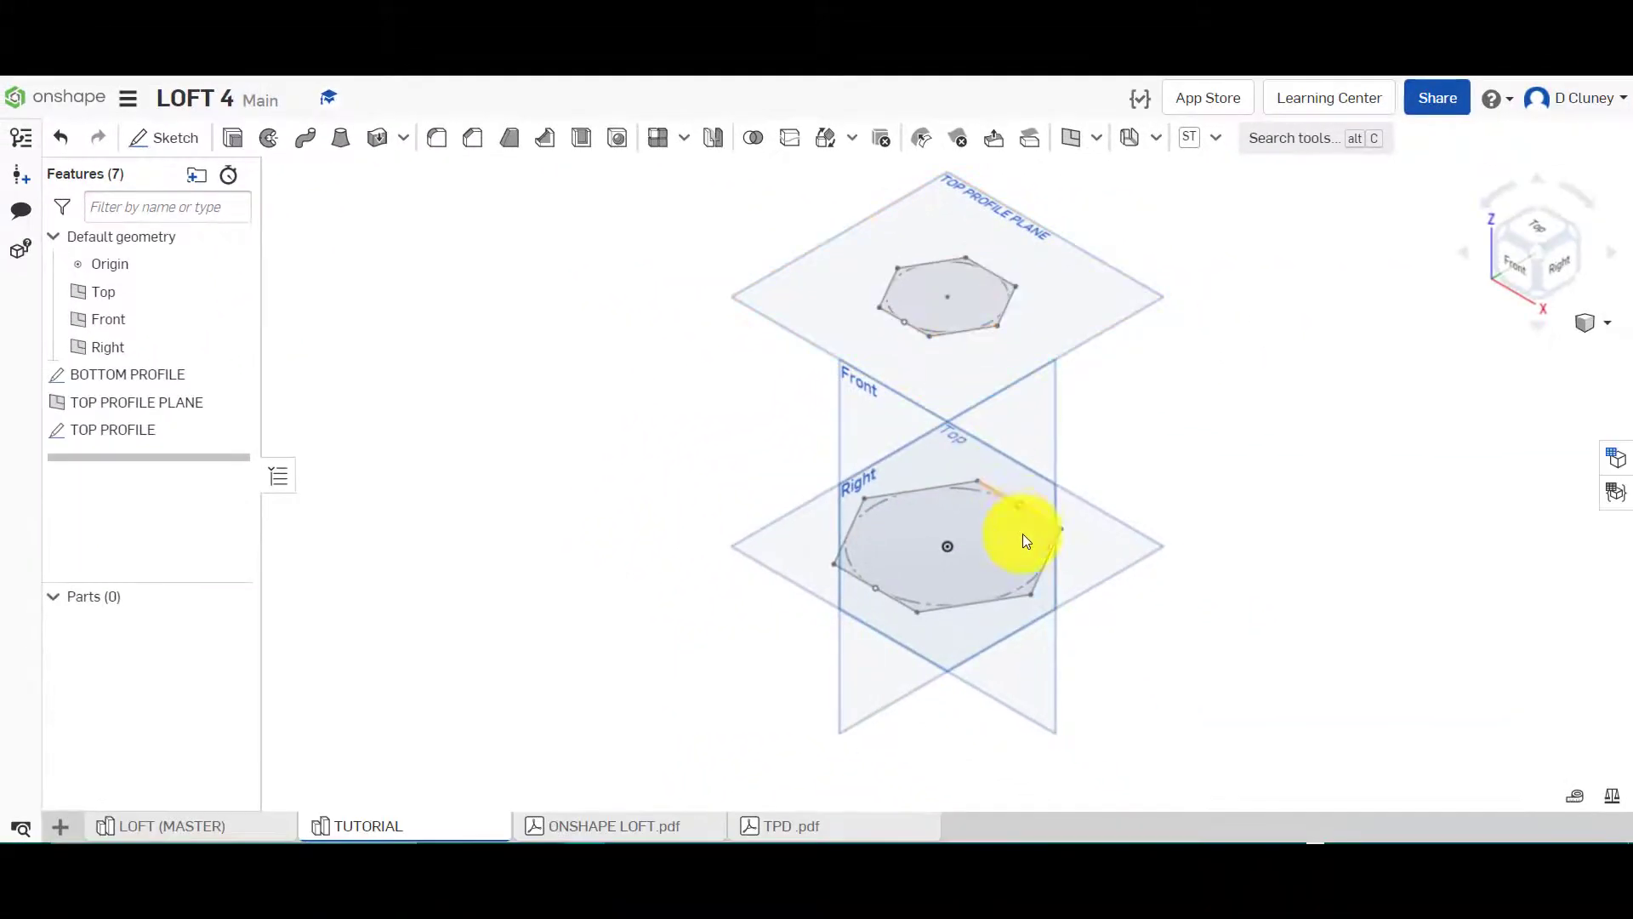
pyautogui.click(342, 138)
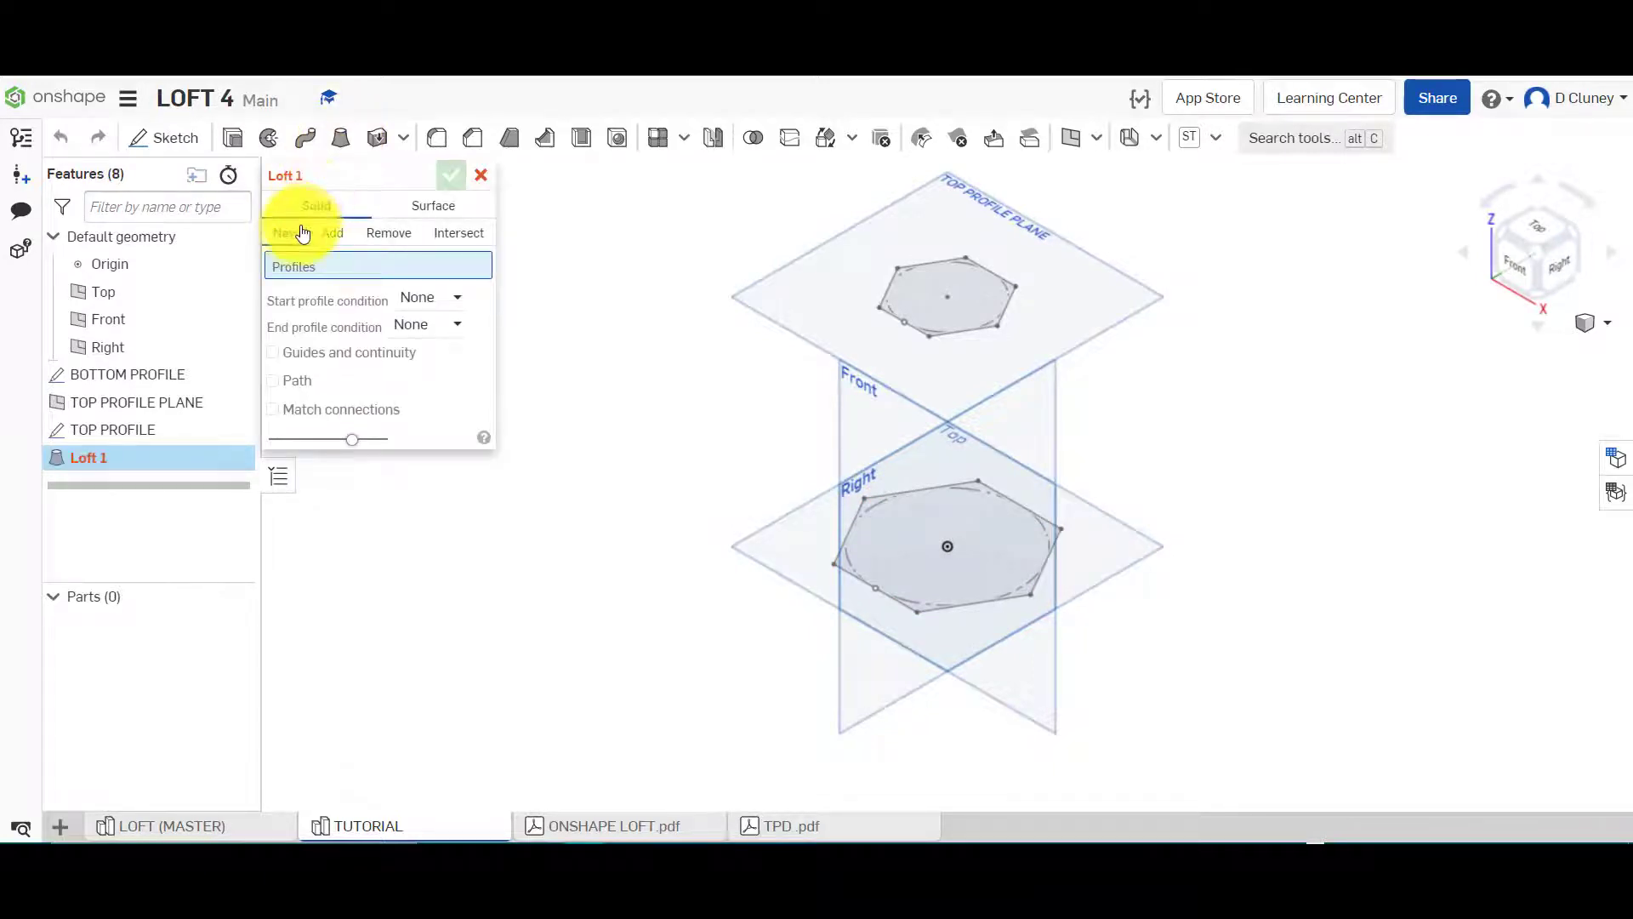
pyautogui.click(999, 590)
pyautogui.click(966, 331)
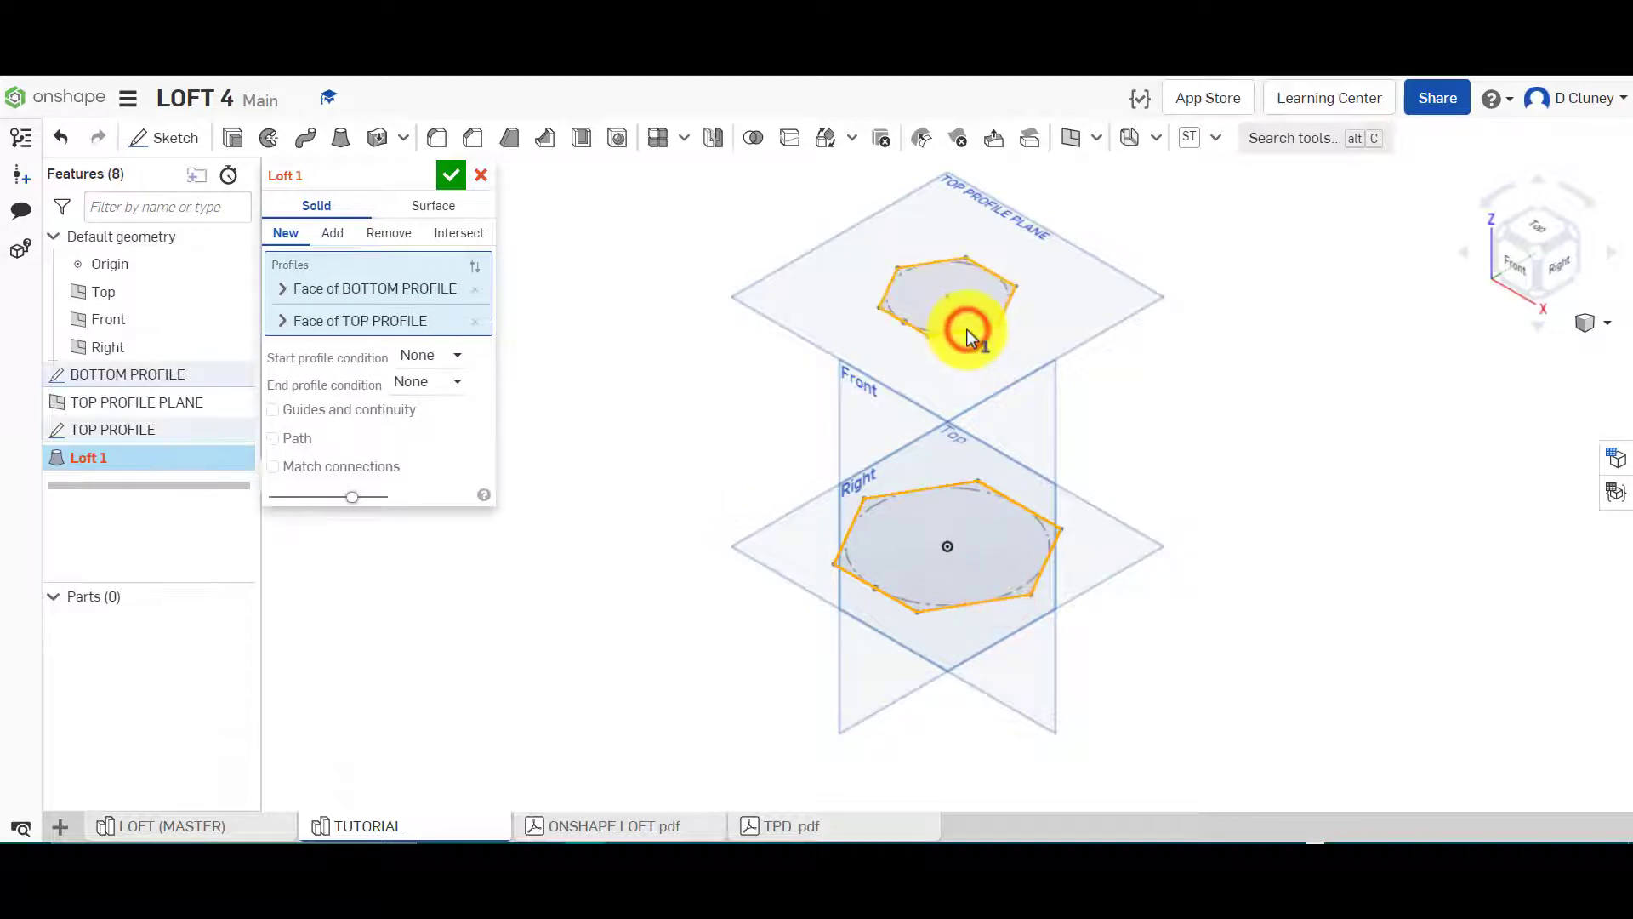
pyautogui.click(451, 176)
pyautogui.click(1534, 233)
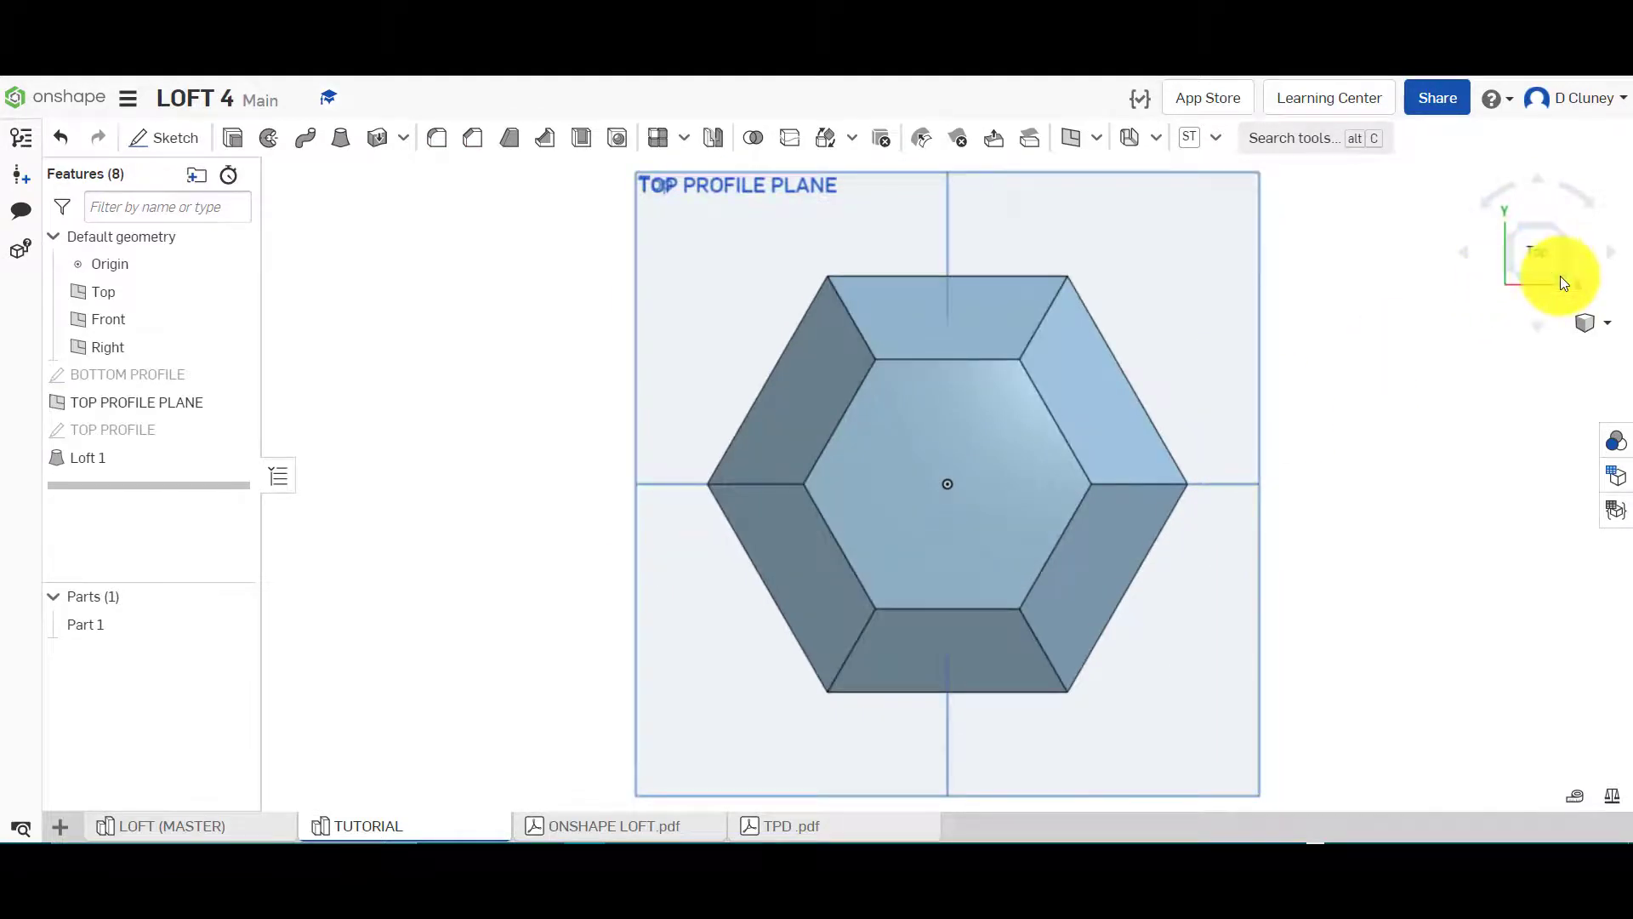
pyautogui.click(1560, 276)
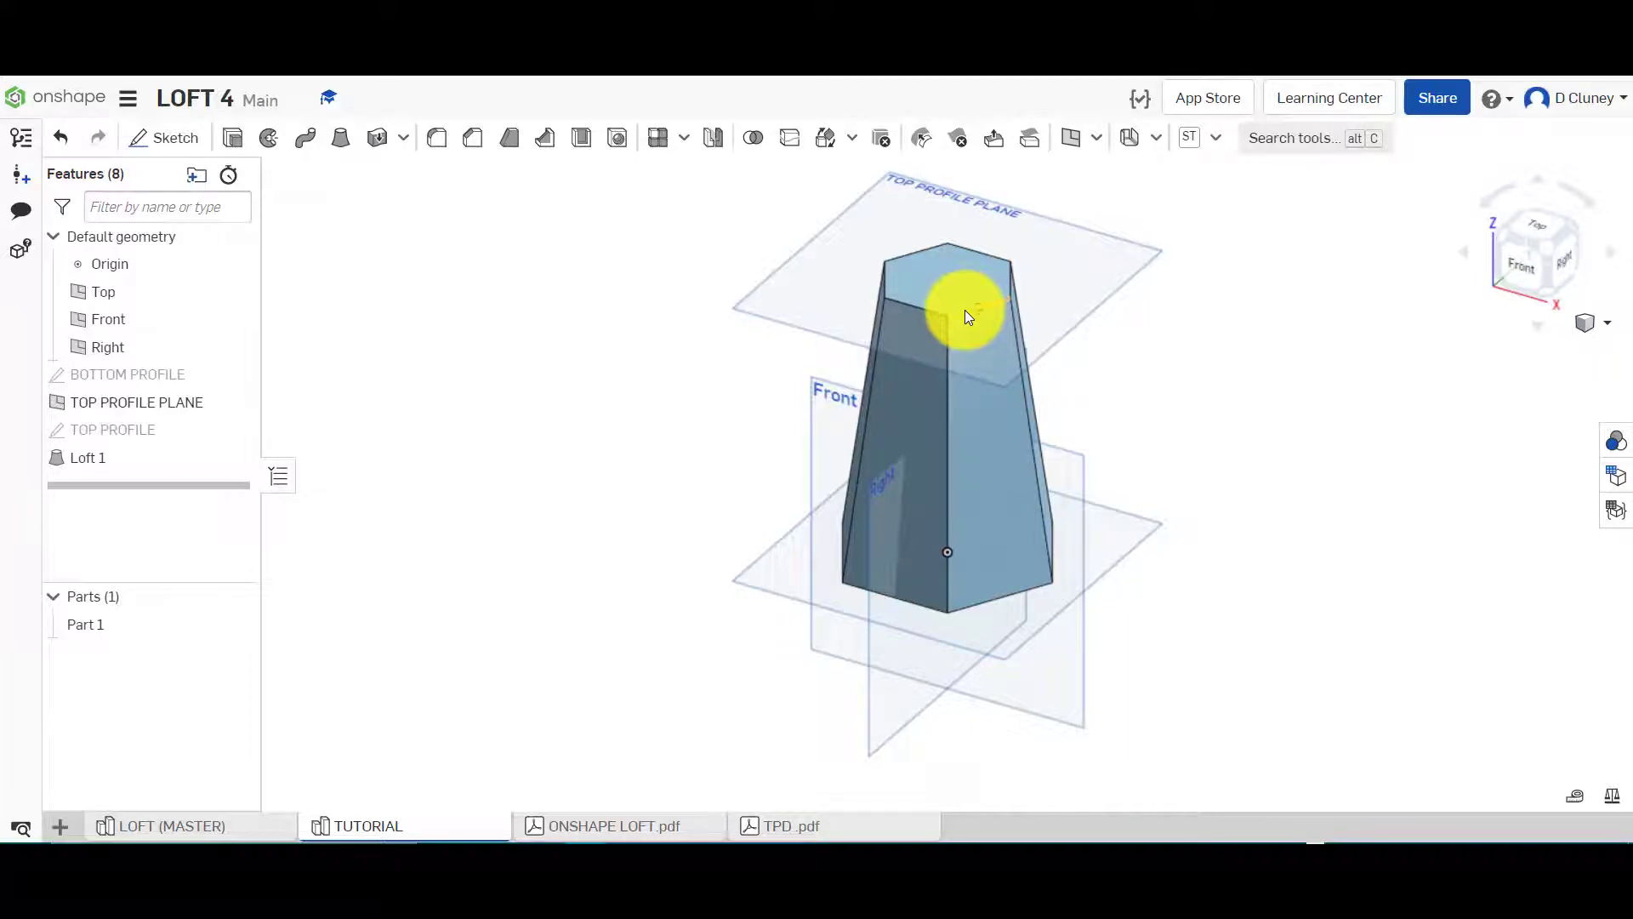
pyautogui.rightClick(116, 432)
pyautogui.click(159, 471)
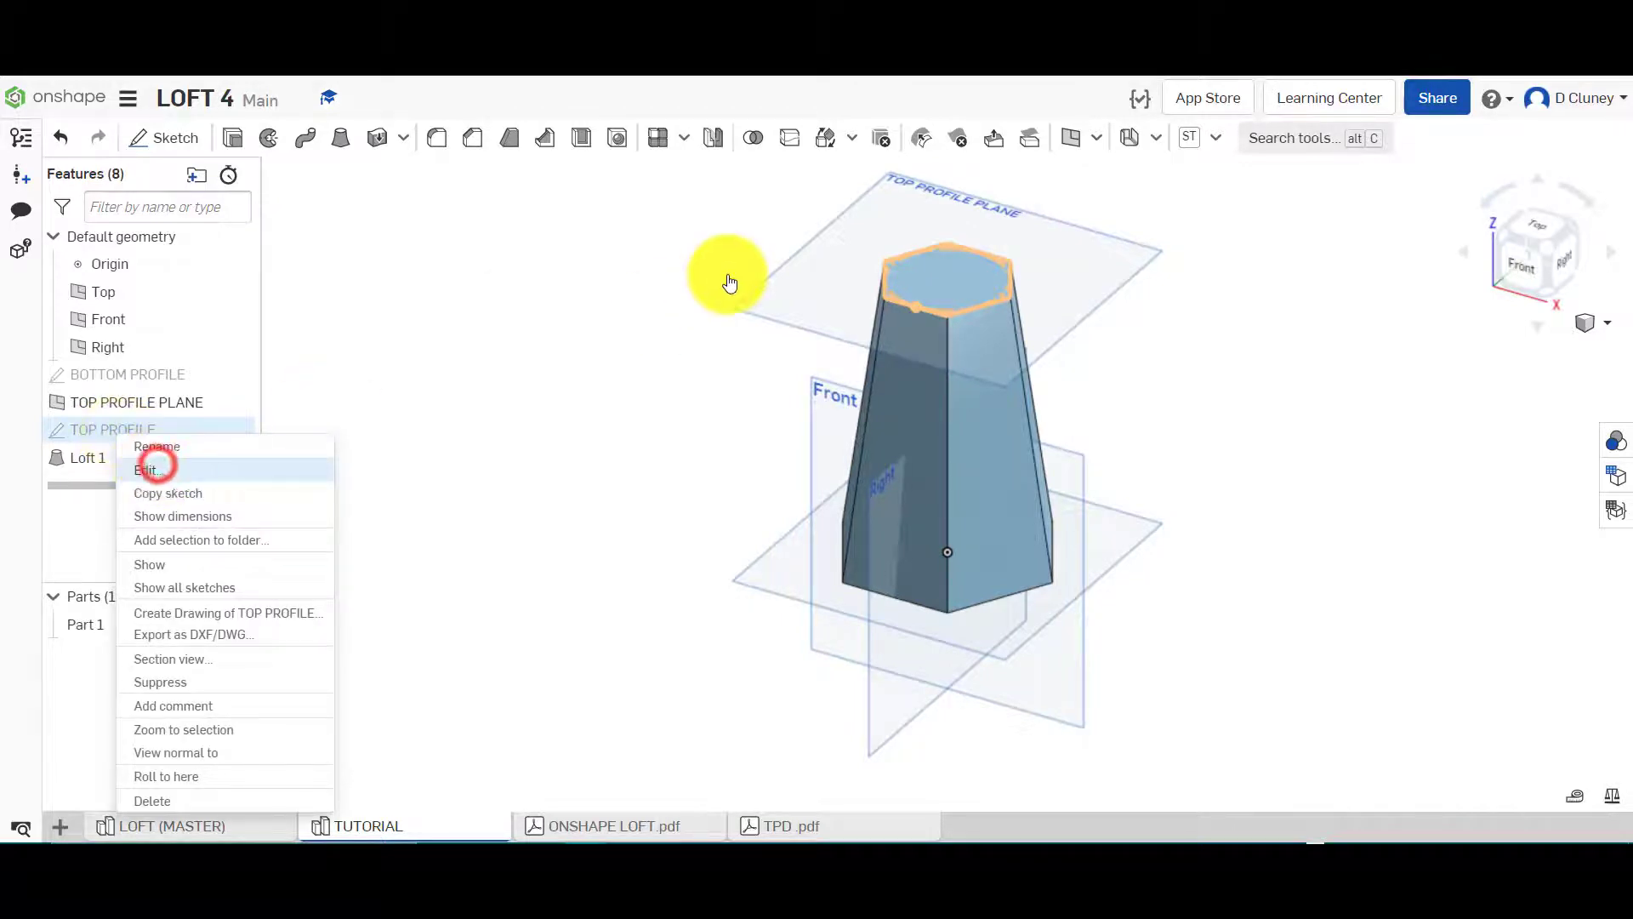
pyautogui.click(1539, 233)
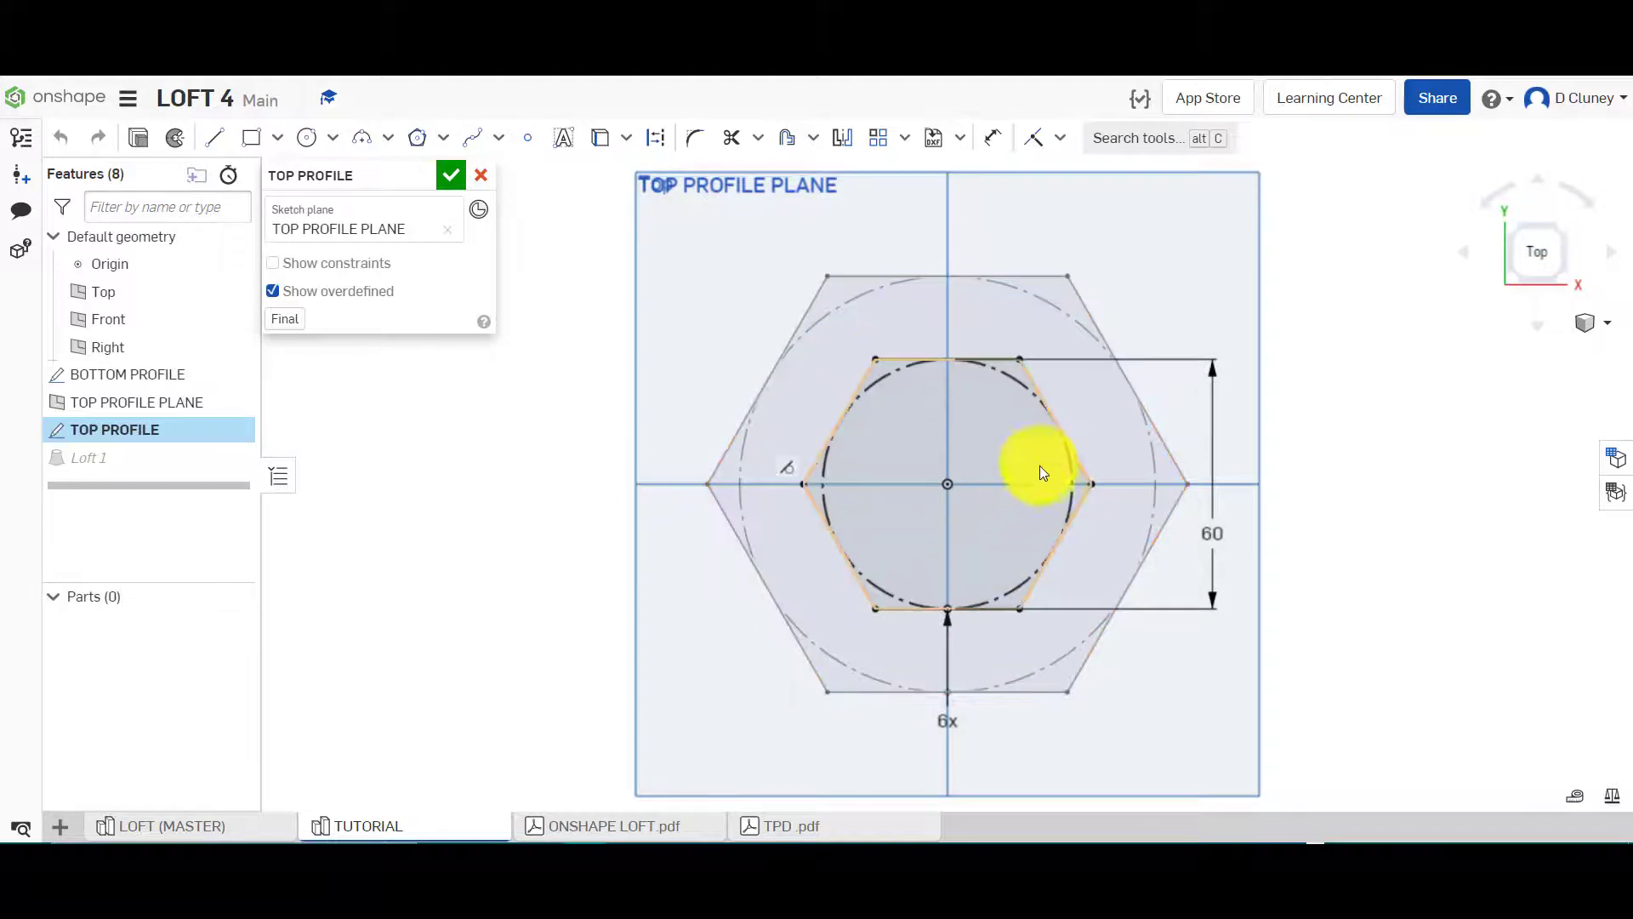
pyautogui.click(356, 264)
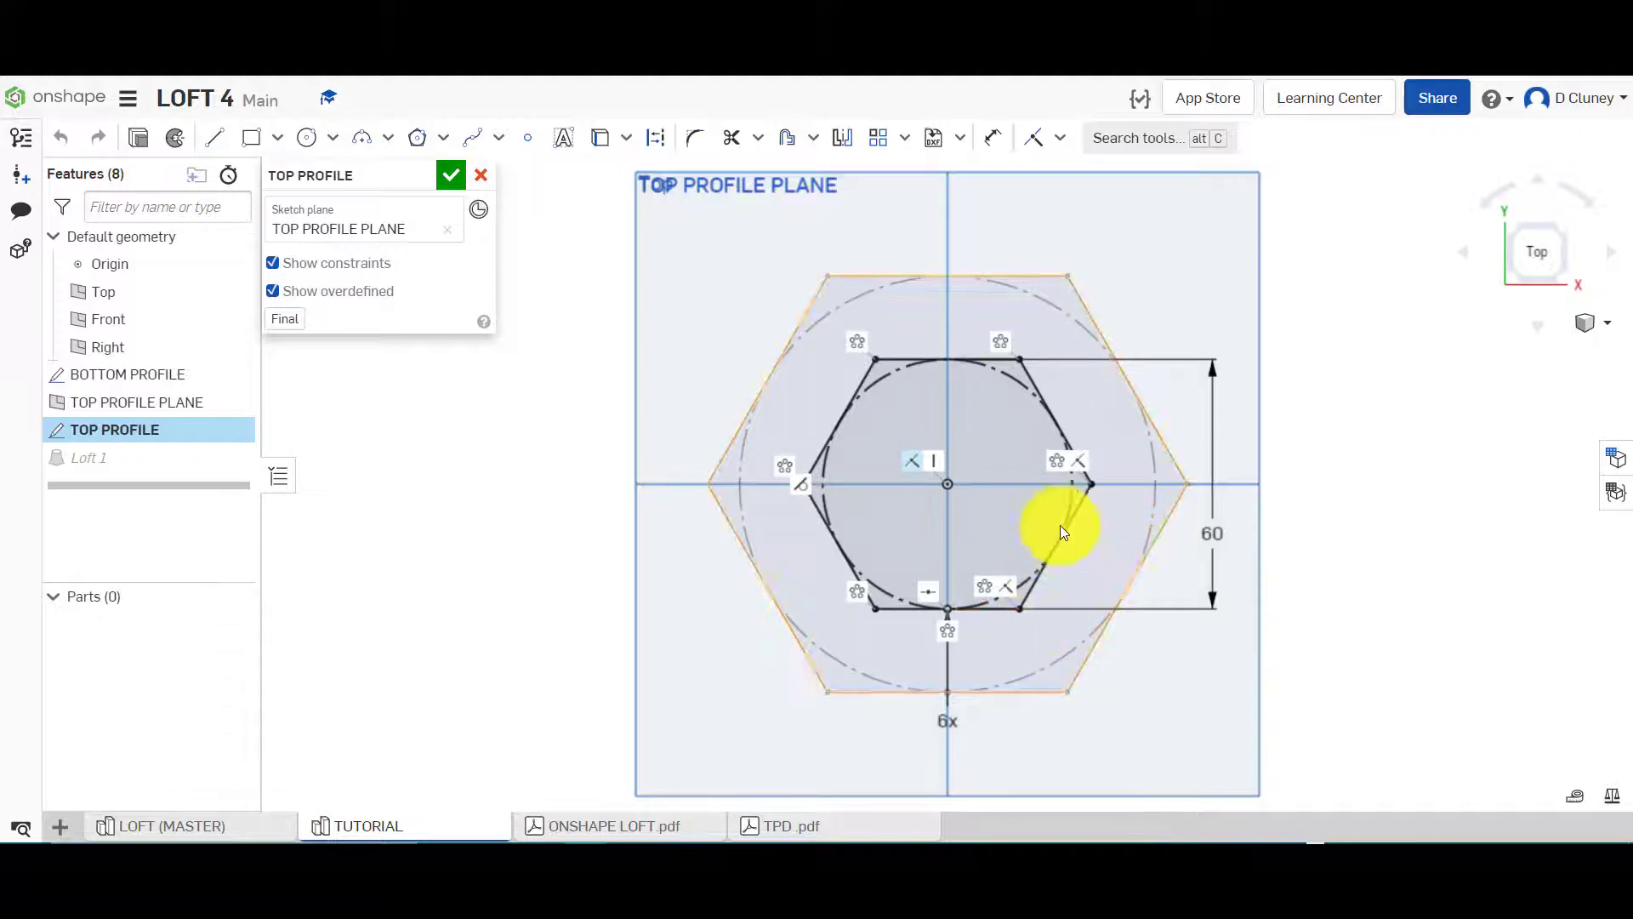
pyautogui.click(339, 263)
pyautogui.click(814, 137)
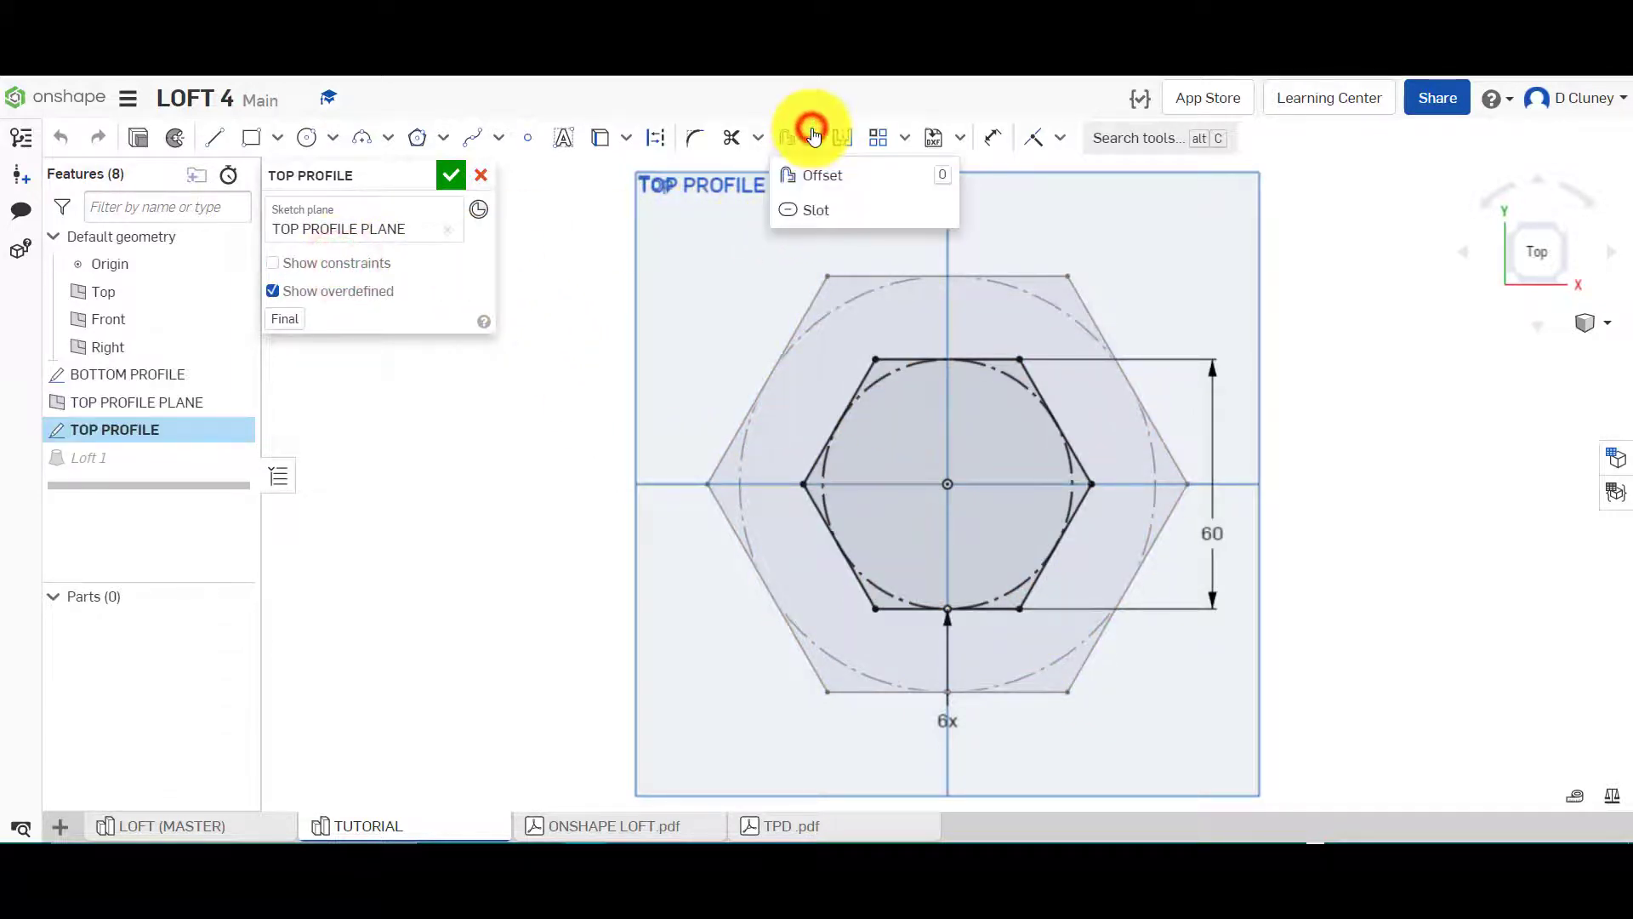
pyautogui.click(904, 137)
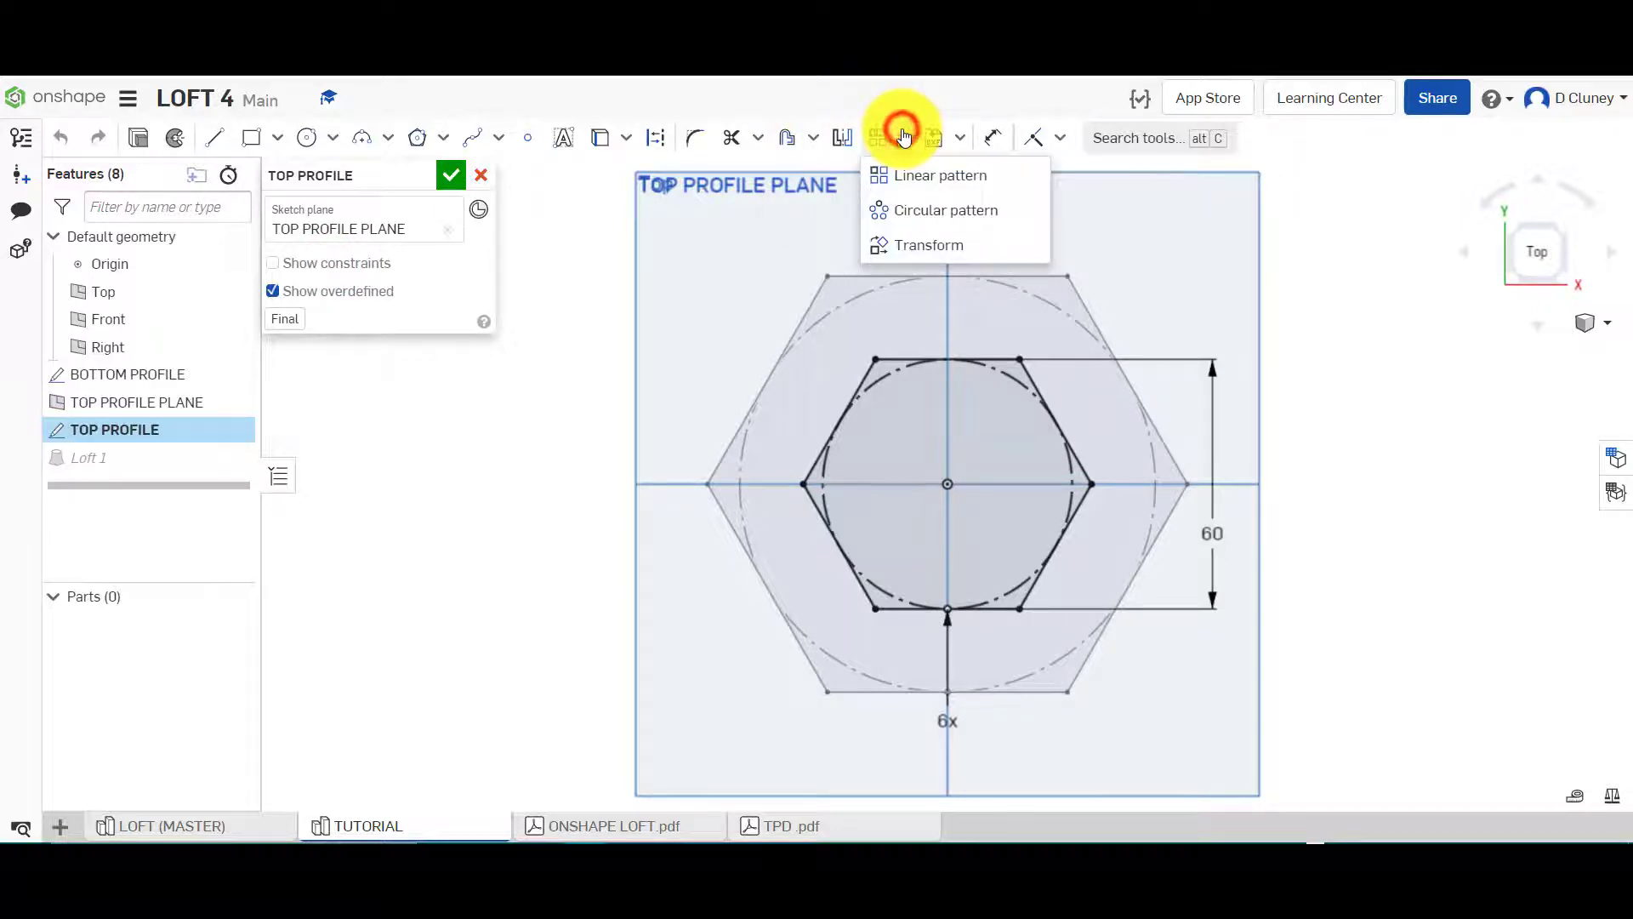
pyautogui.click(933, 252)
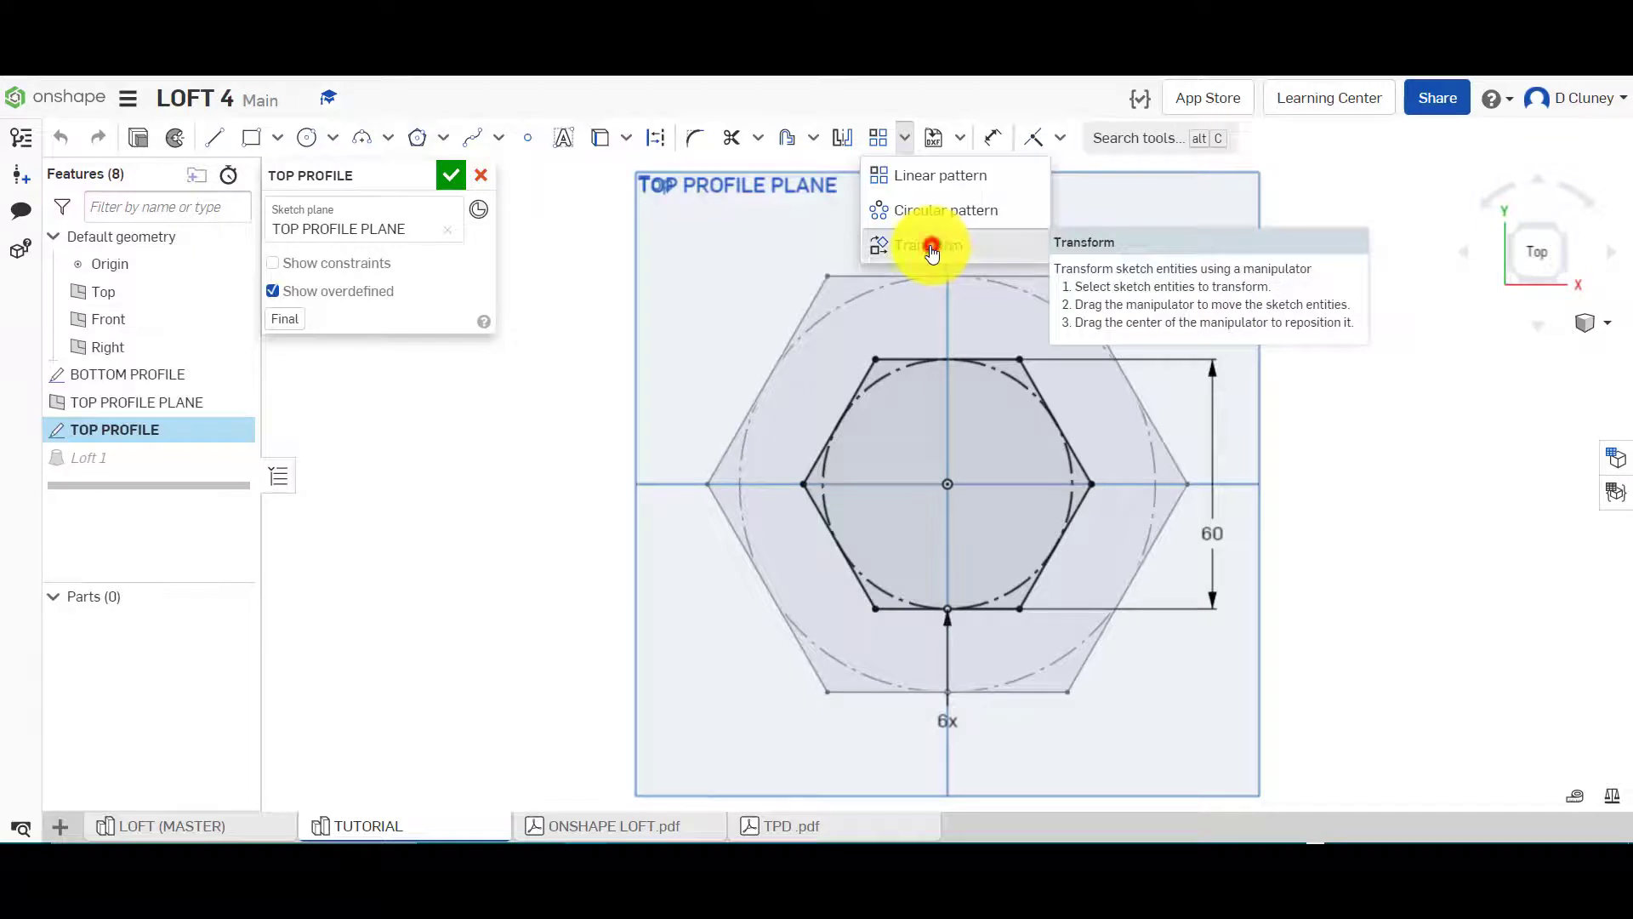
pyautogui.moveTo(727, 279); pyautogui.dragTo(1150, 641)
pyautogui.click(995, 610)
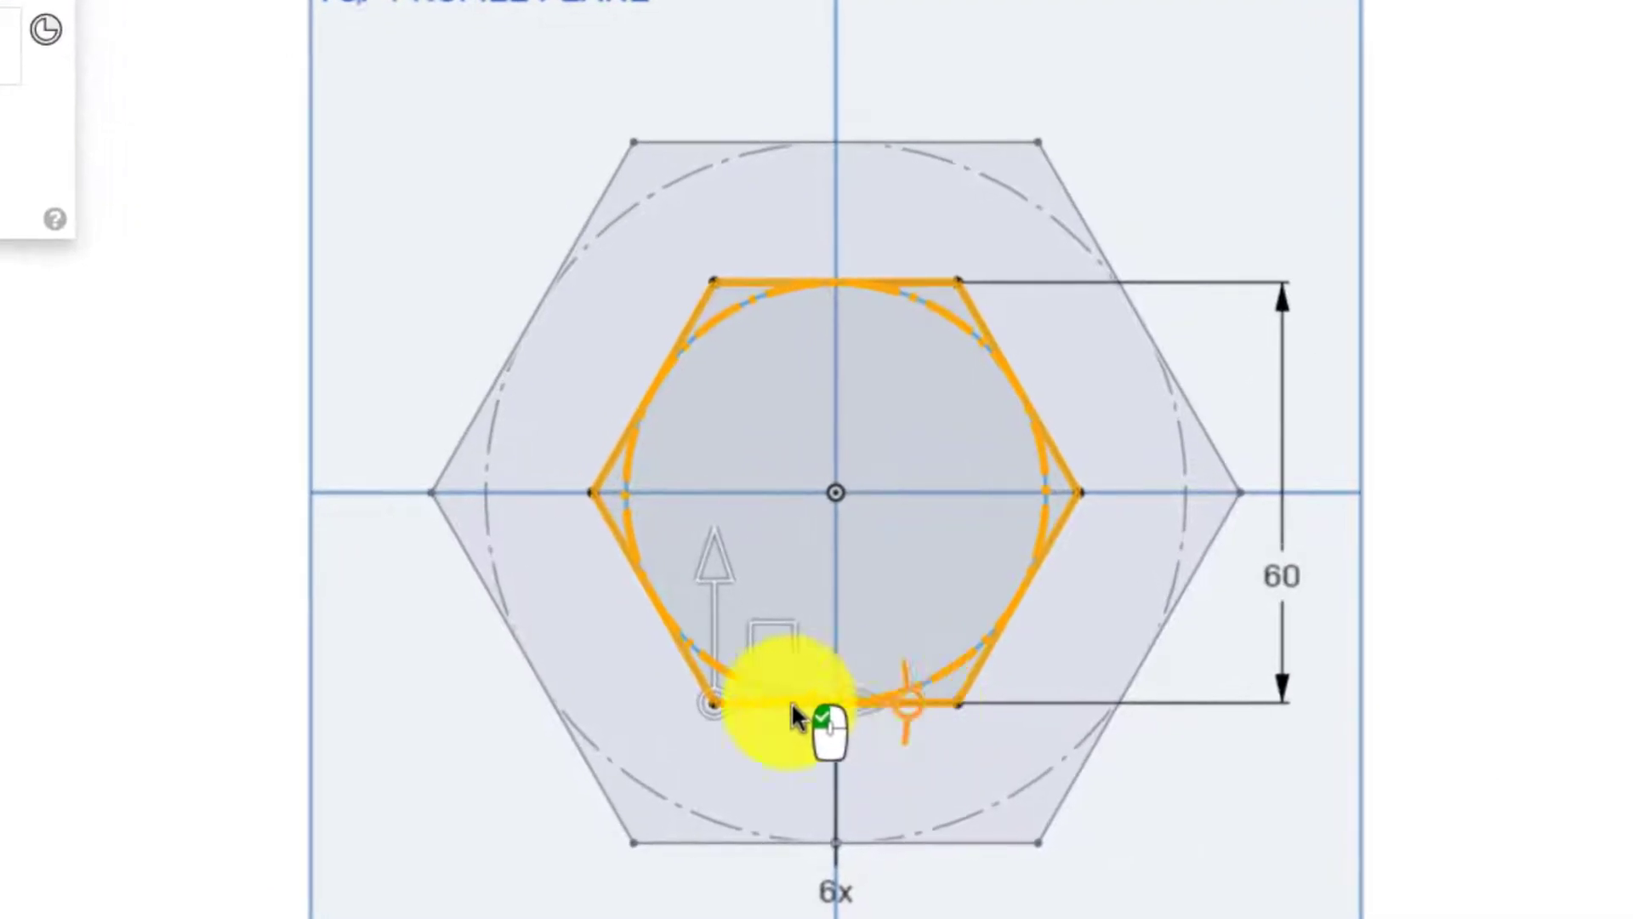
pyautogui.moveTo(717, 702)
pyautogui.mouseDown()
pyautogui.moveTo(810, 584)
pyautogui.moveTo(838, 506)
pyautogui.mouseUp()
pyautogui.click(861, 505)
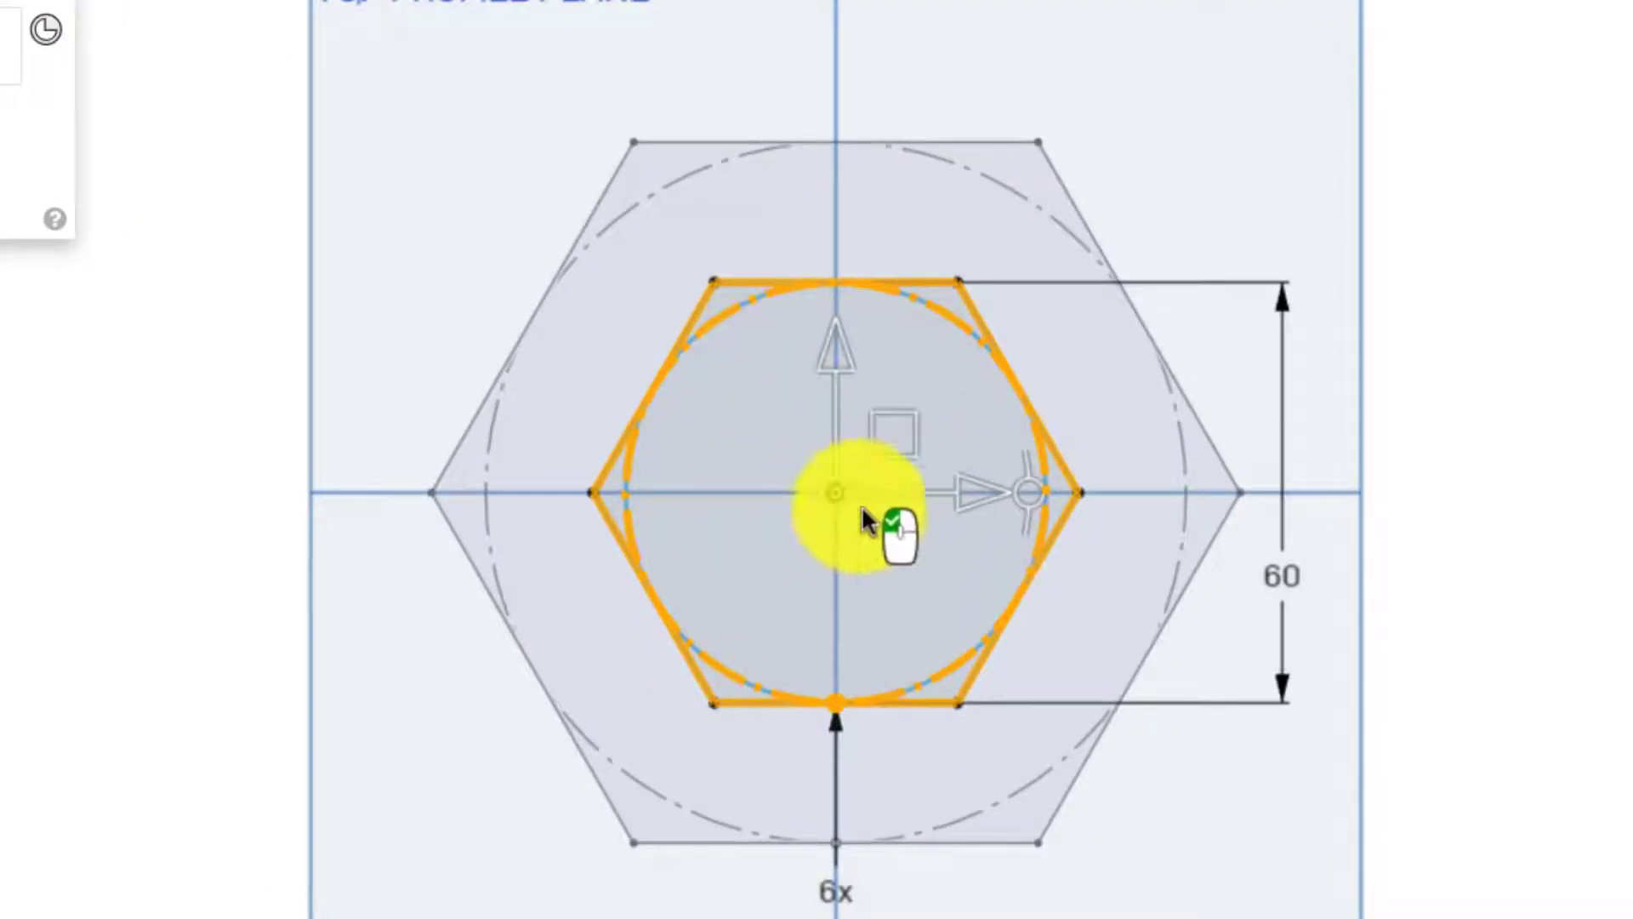
pyautogui.click(1024, 493)
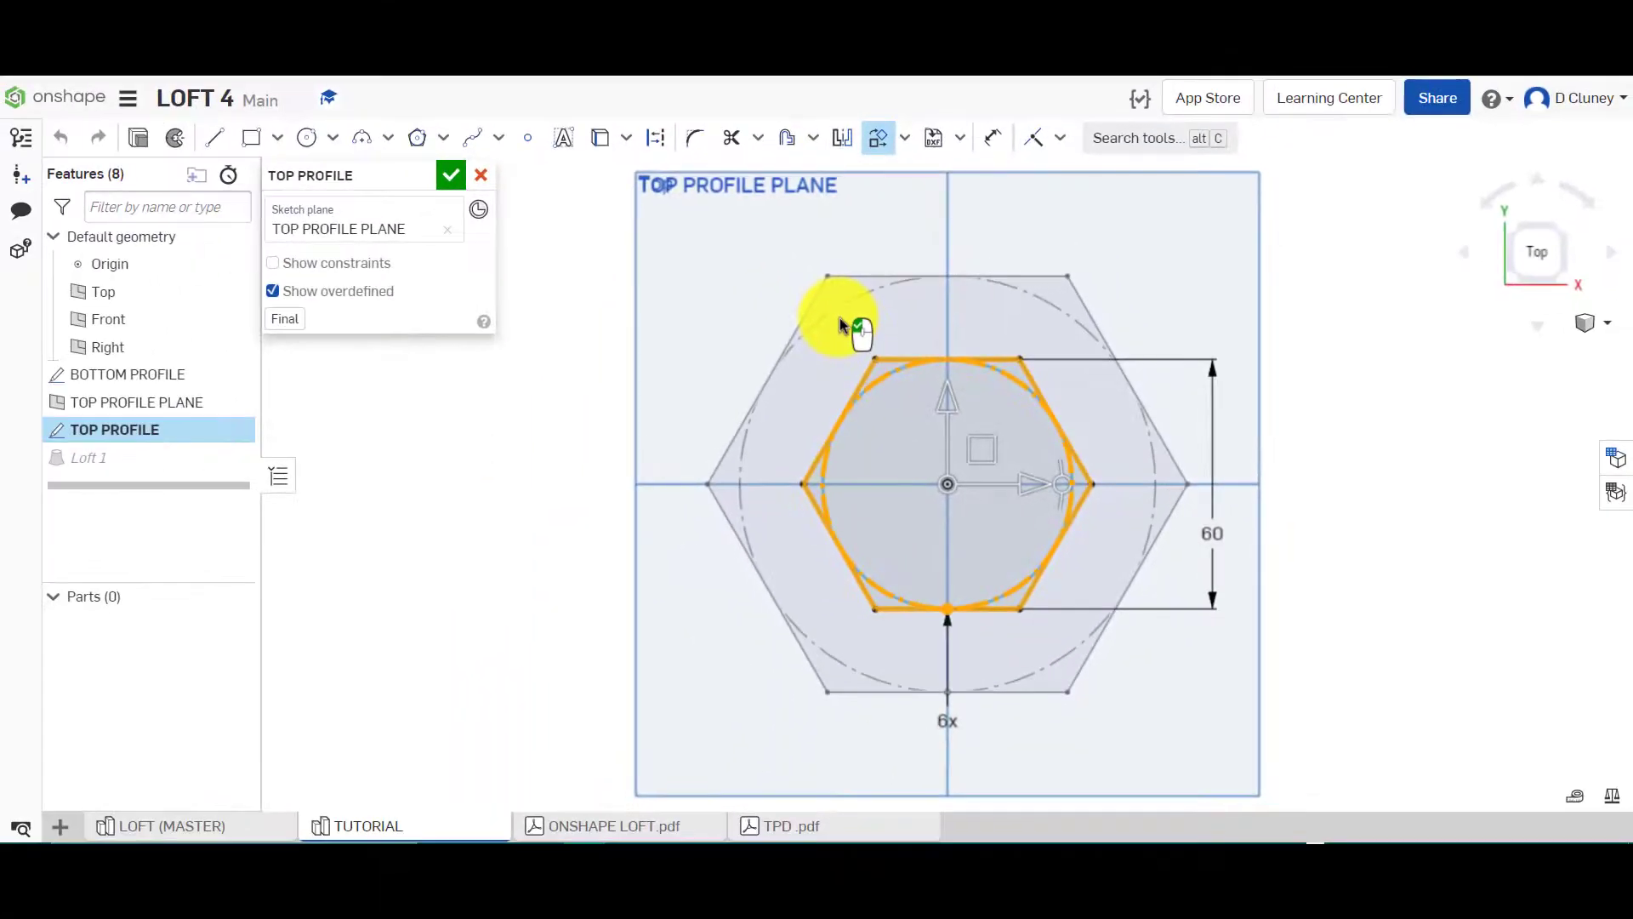
pyautogui.click(452, 177)
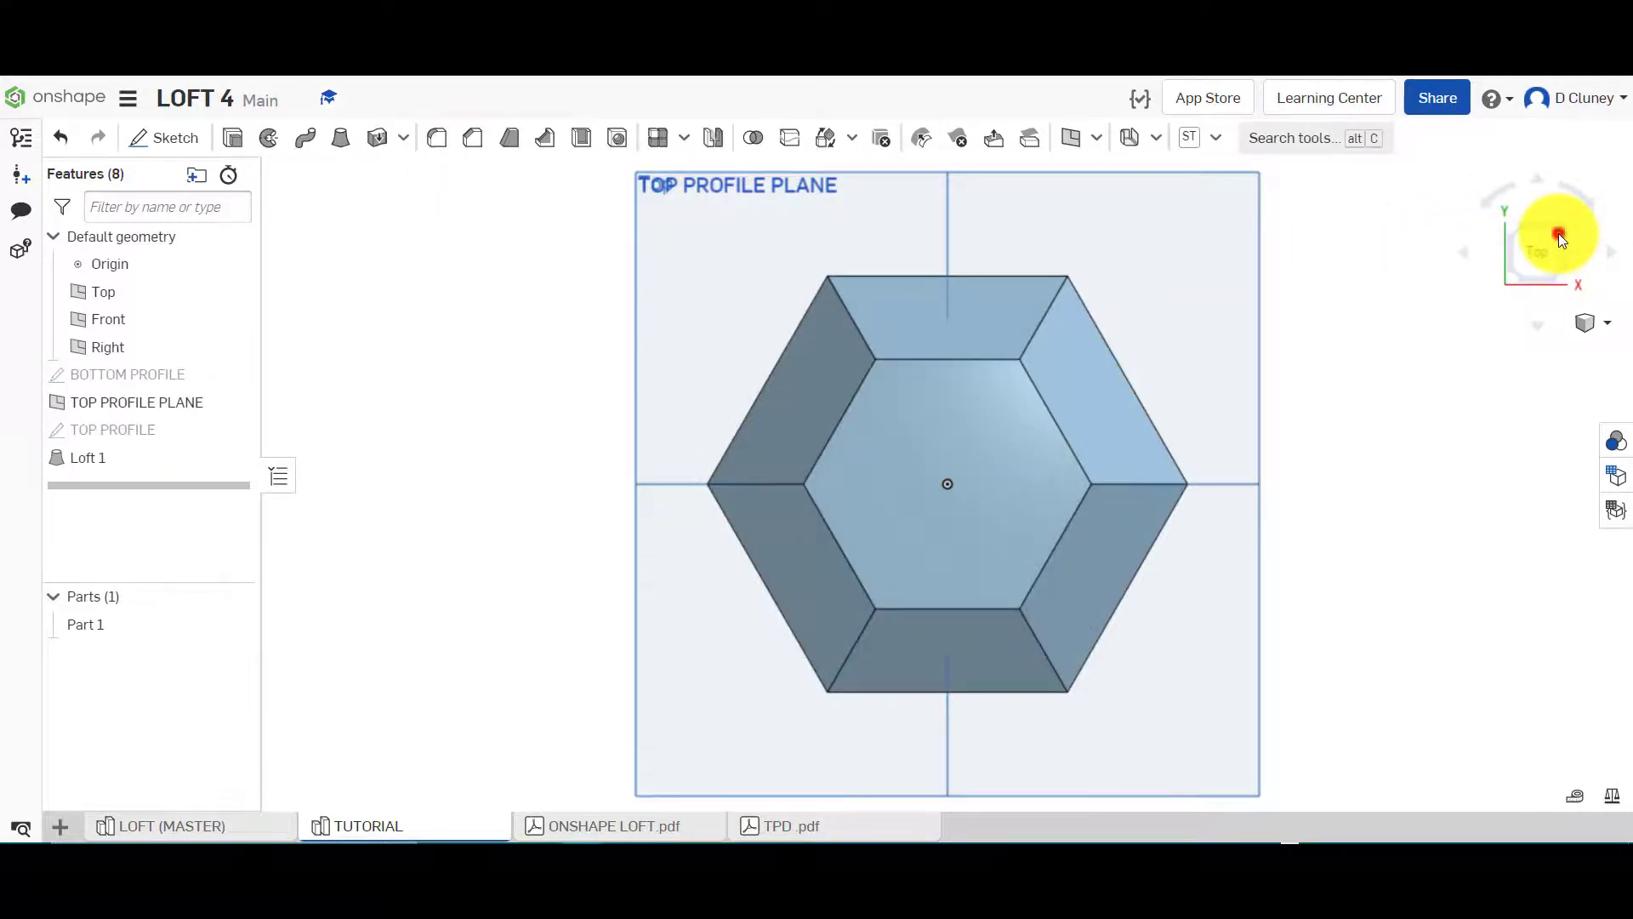
pyautogui.click(1558, 233)
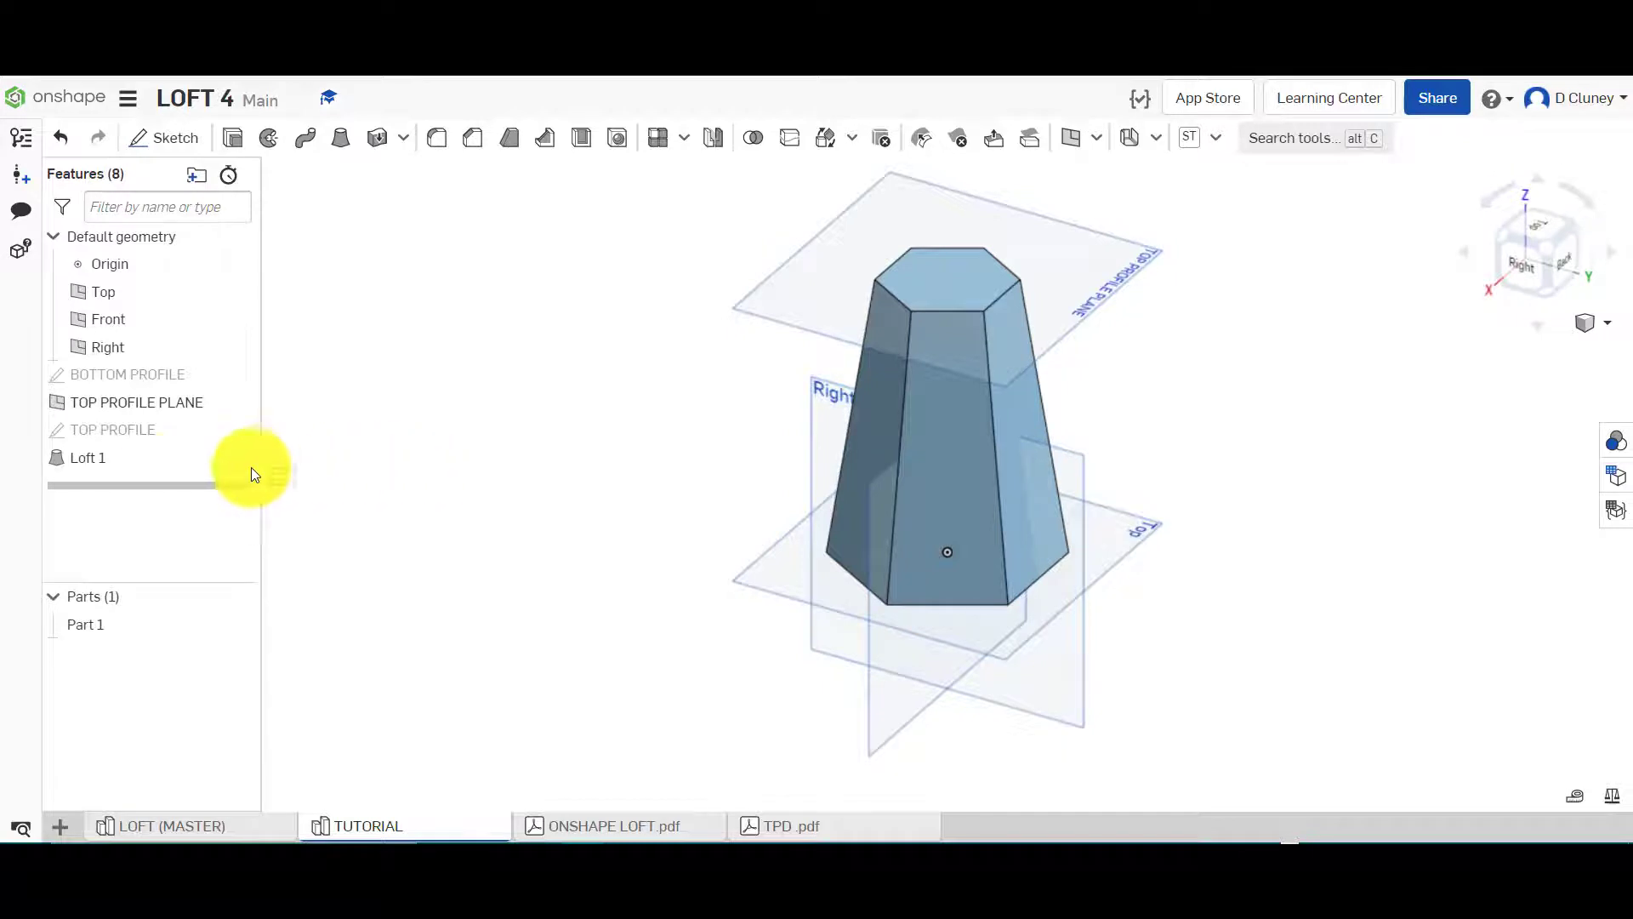
pyautogui.rightClick(160, 461)
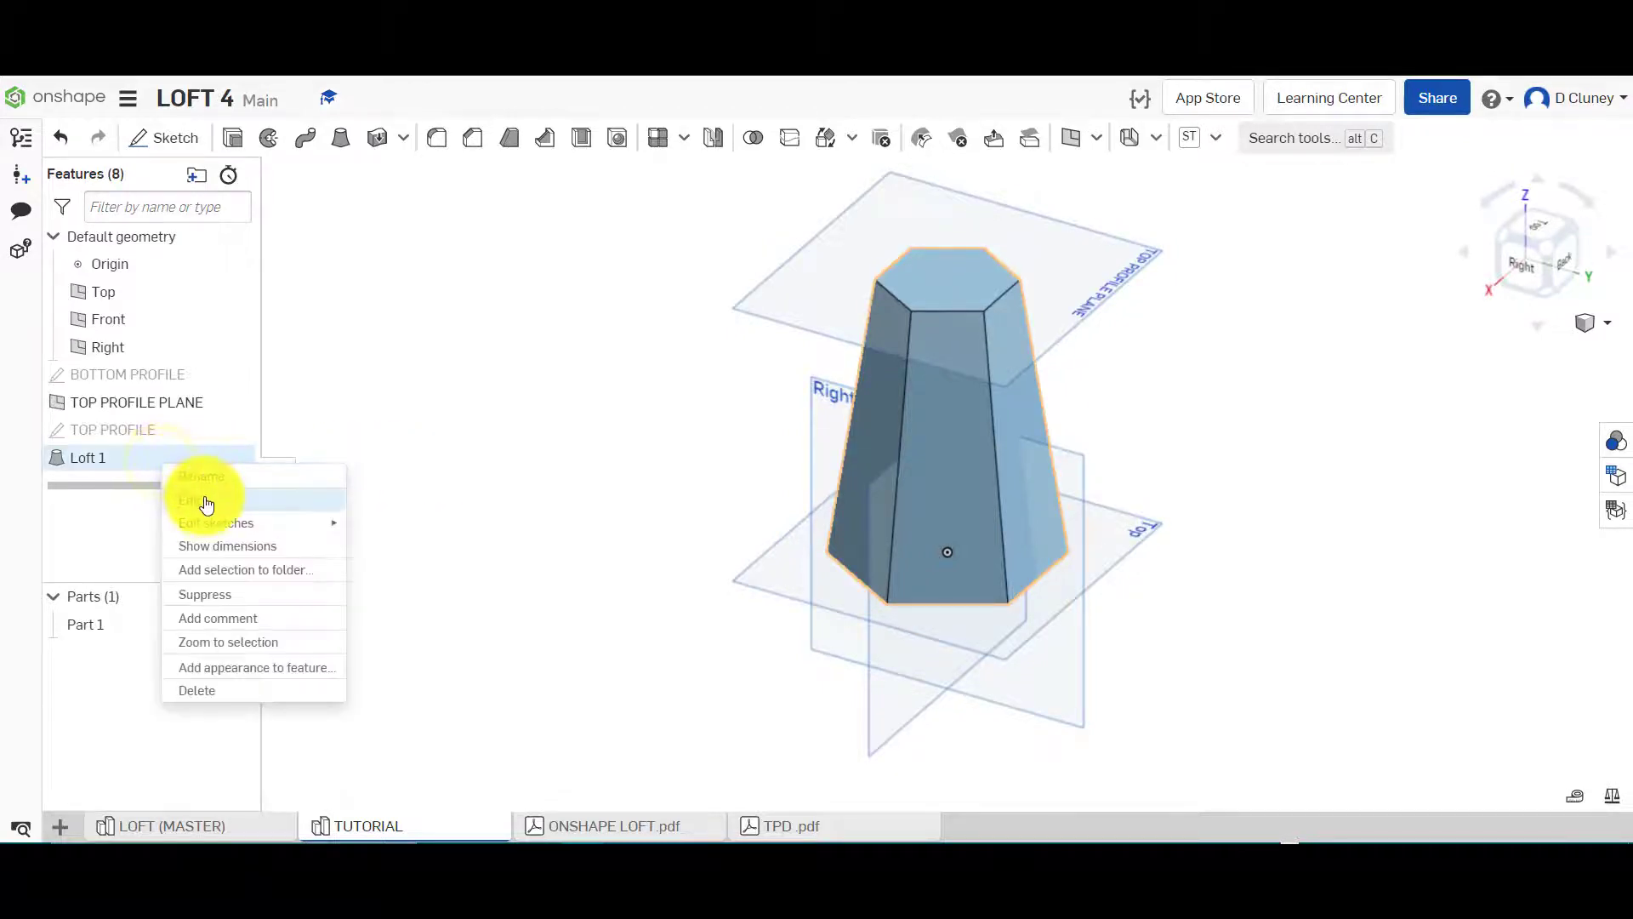
pyautogui.click(208, 504)
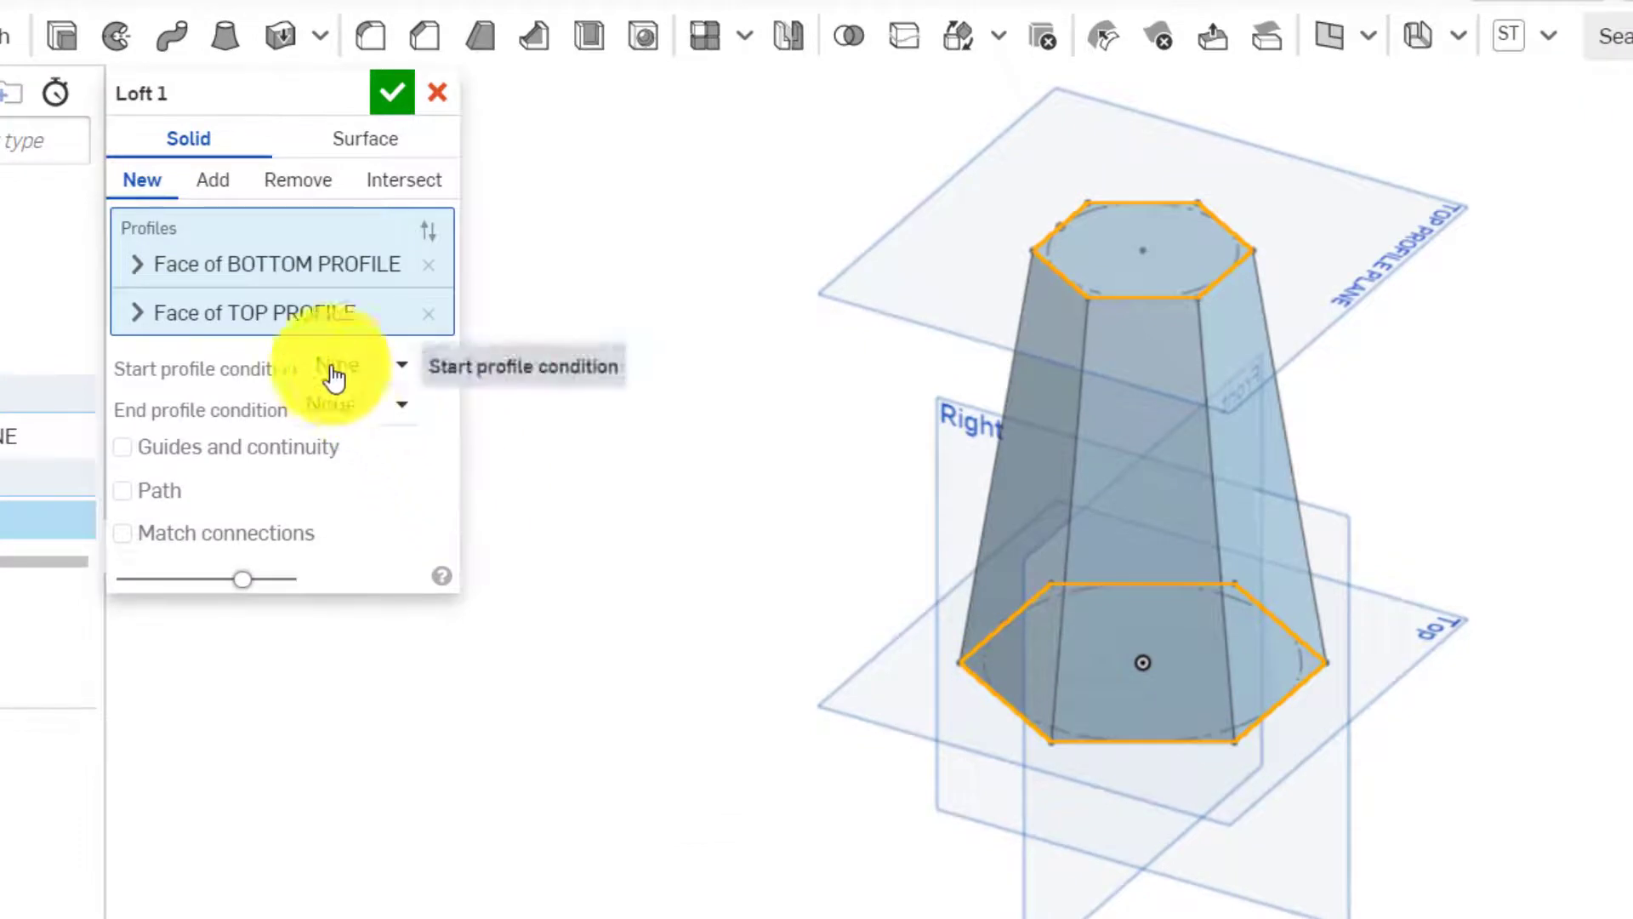
pyautogui.click(332, 367)
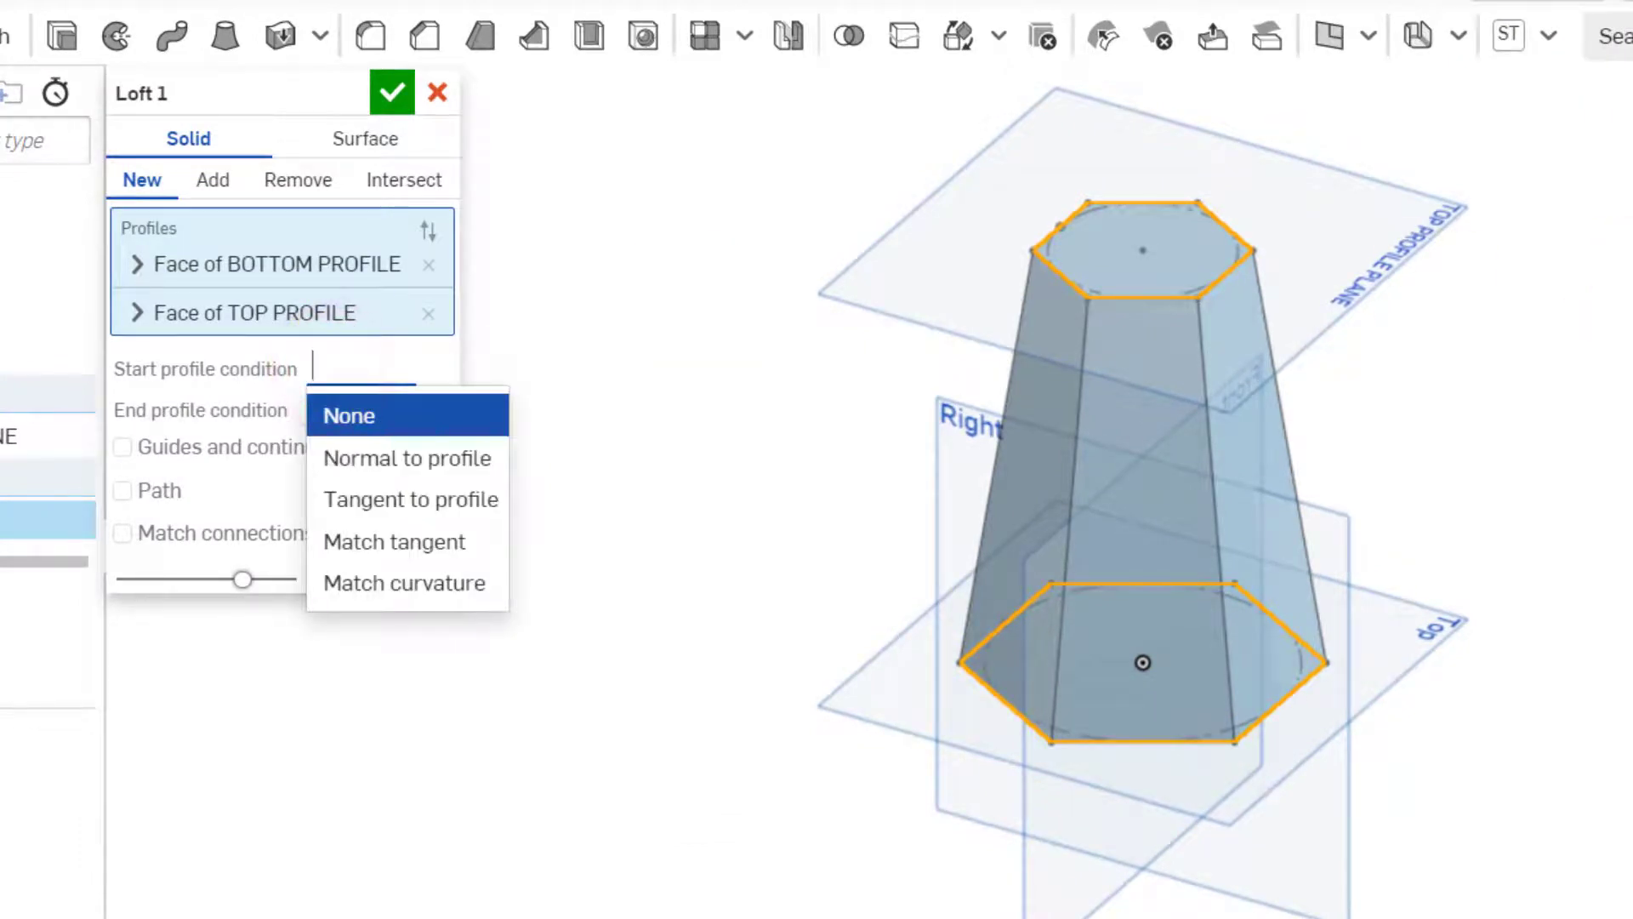
pyautogui.click(349, 415)
pyautogui.hotkey('shift', '4')
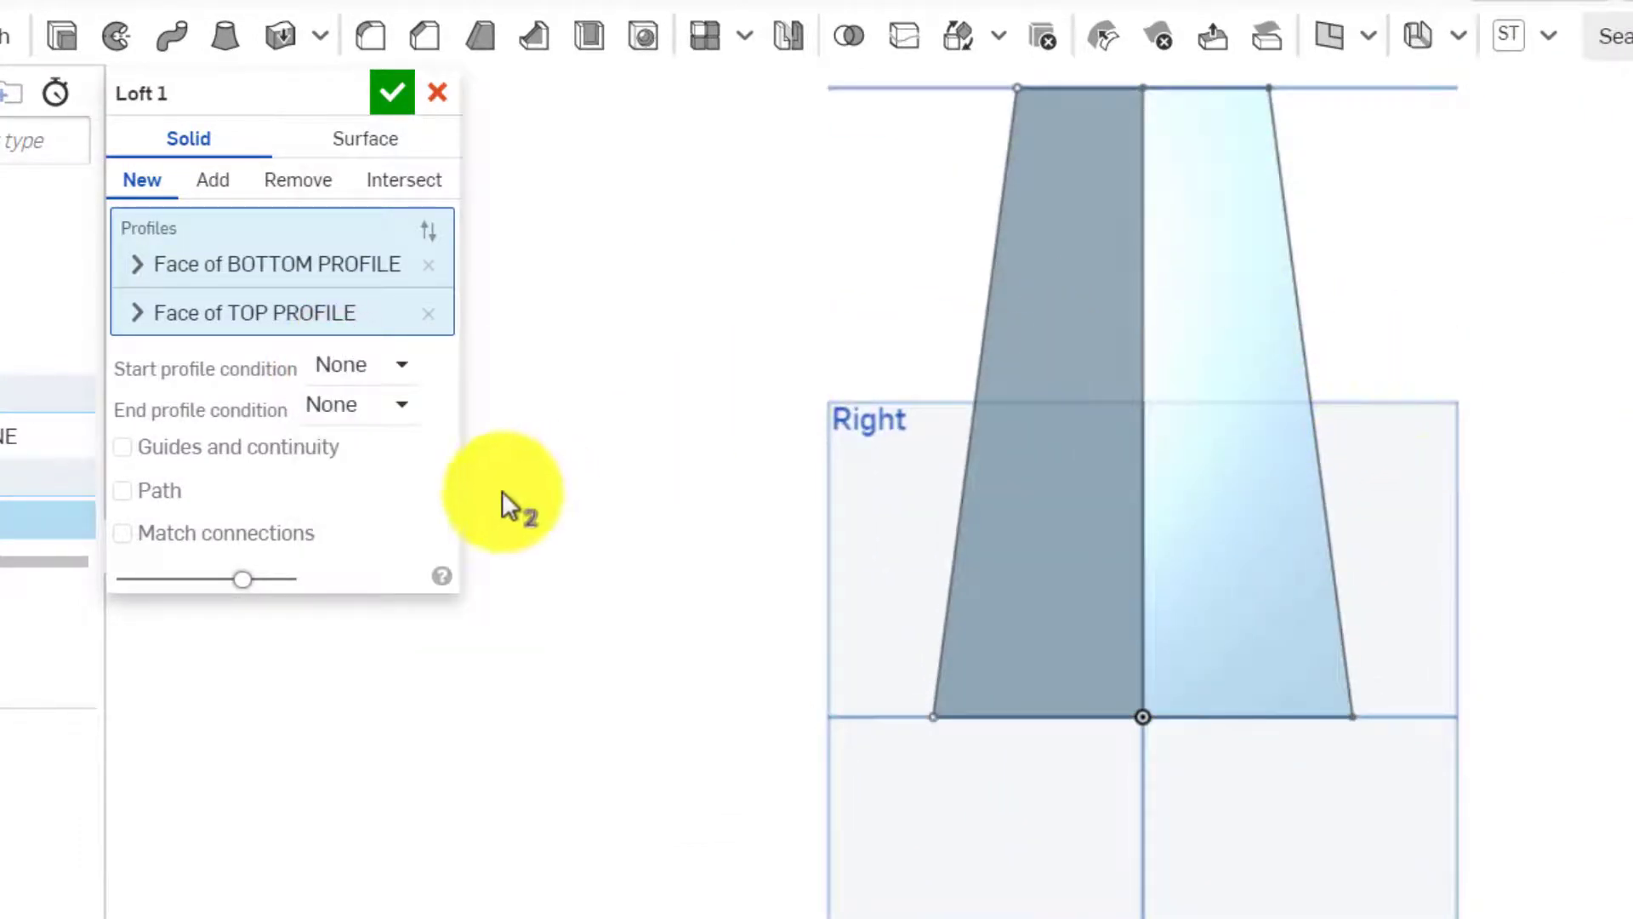
pyautogui.click(367, 371)
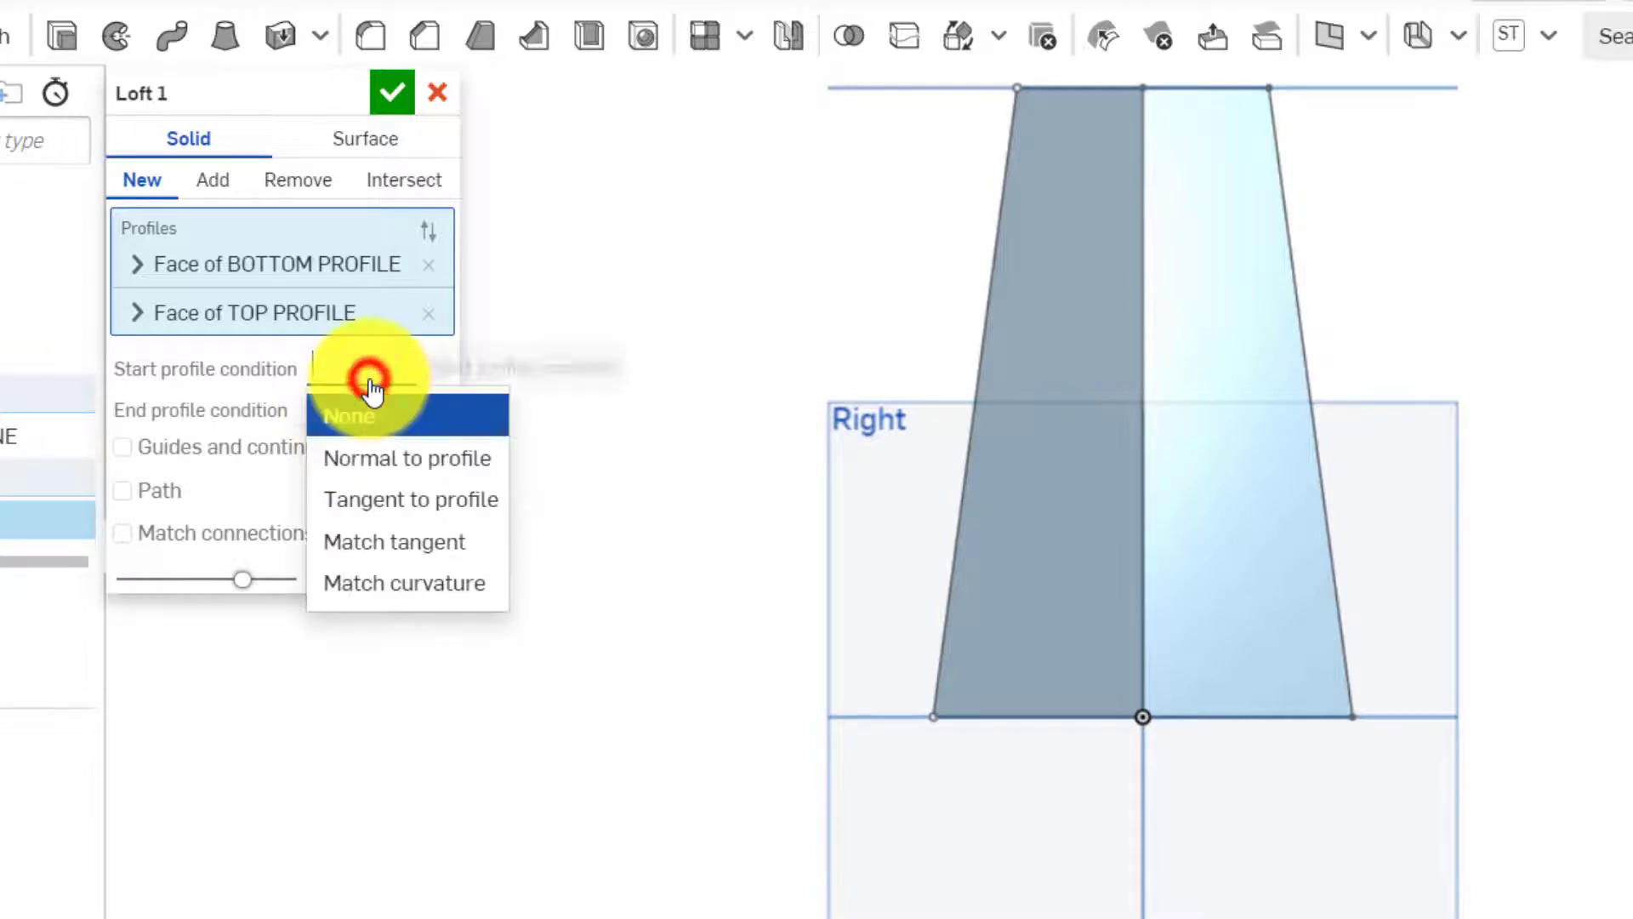
pyautogui.click(411, 468)
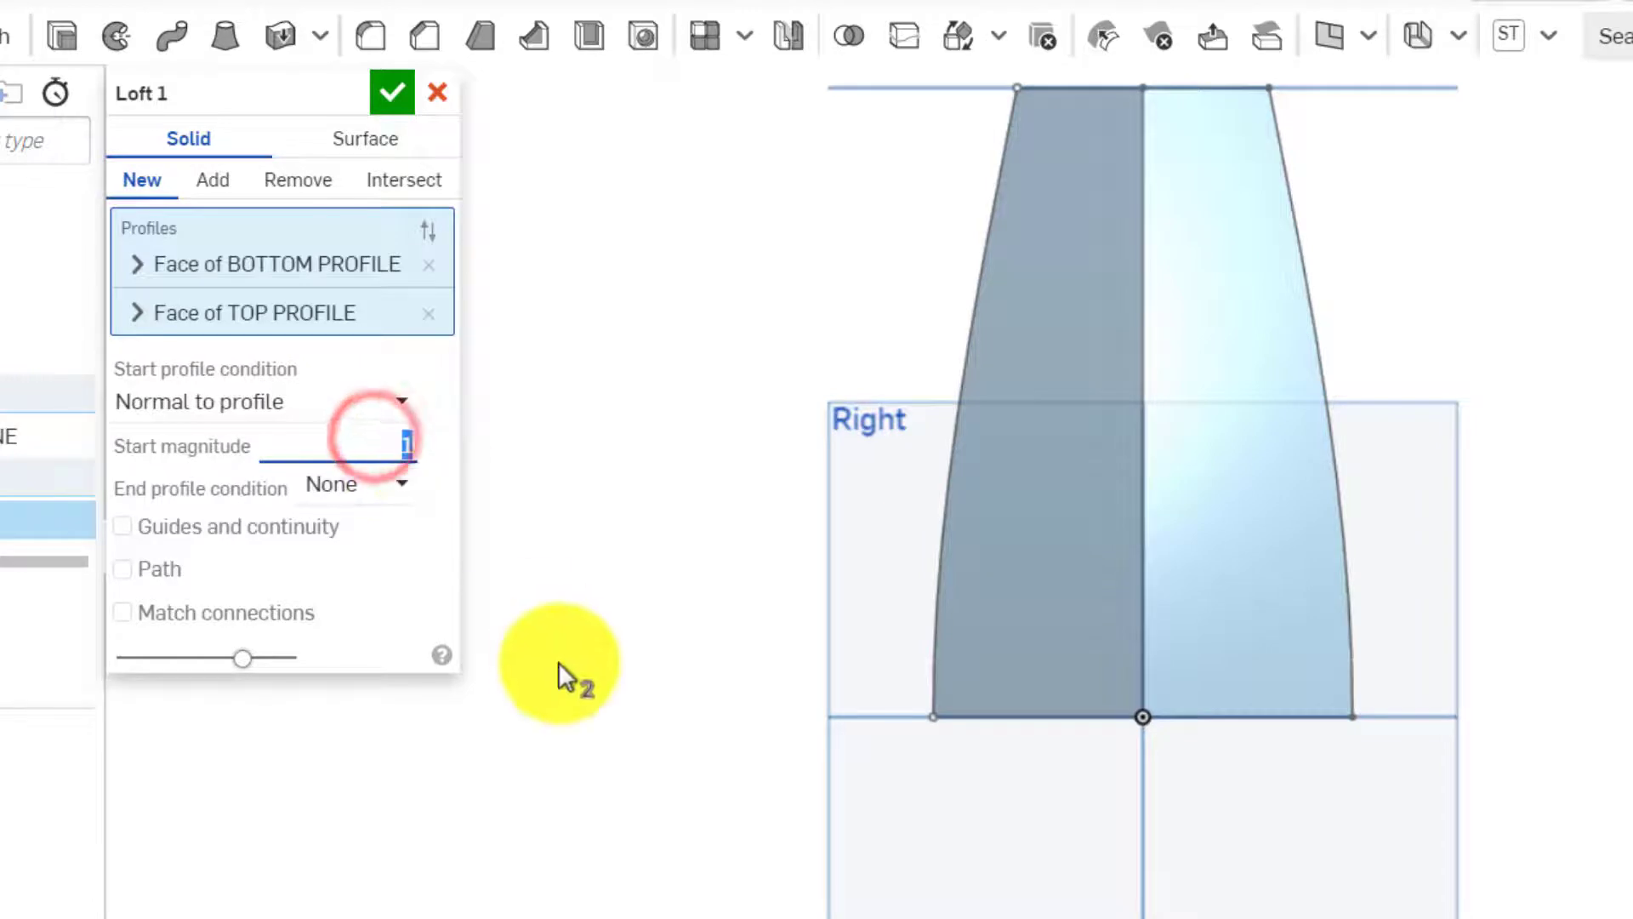
pyautogui.write('3')
pyautogui.click(671, 607)
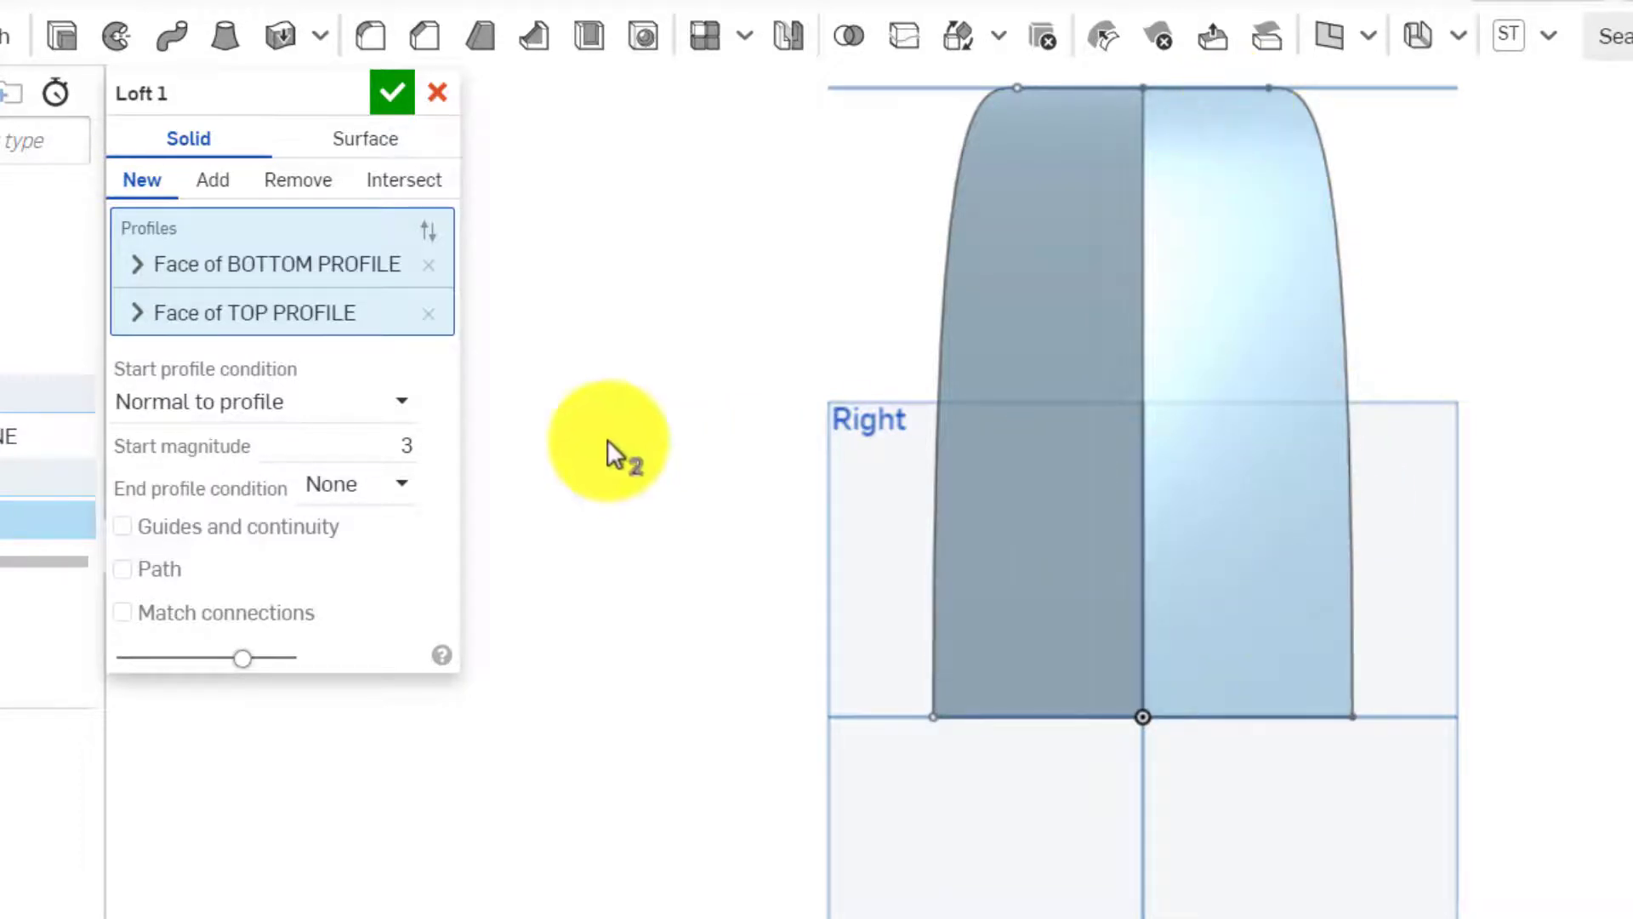
pyautogui.click(294, 417)
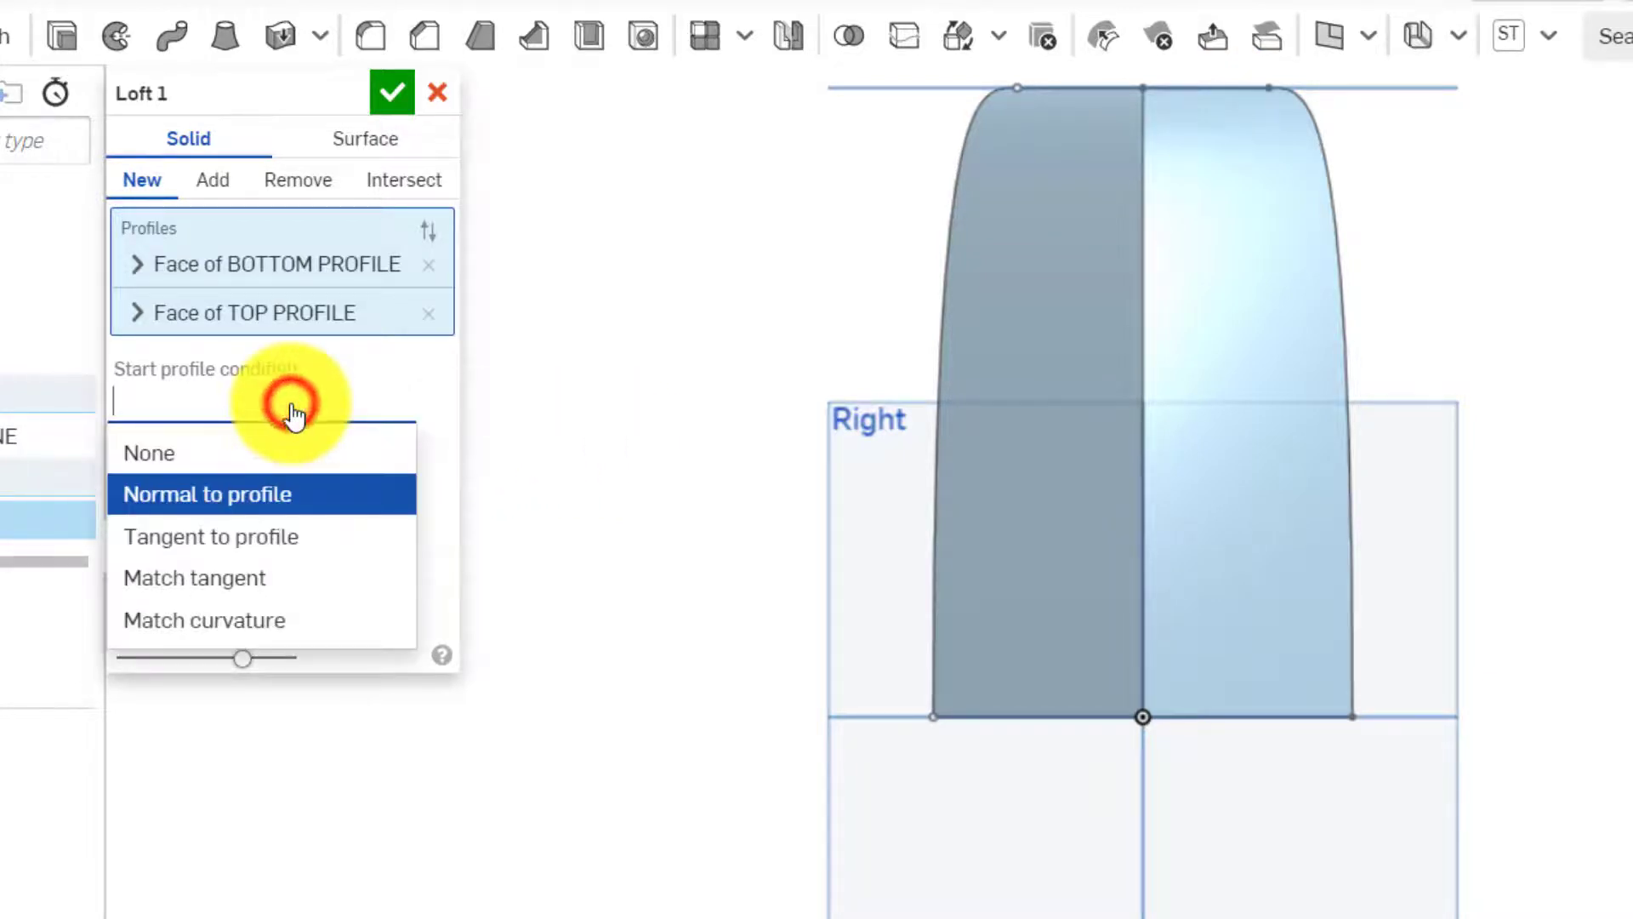
pyautogui.click(284, 451)
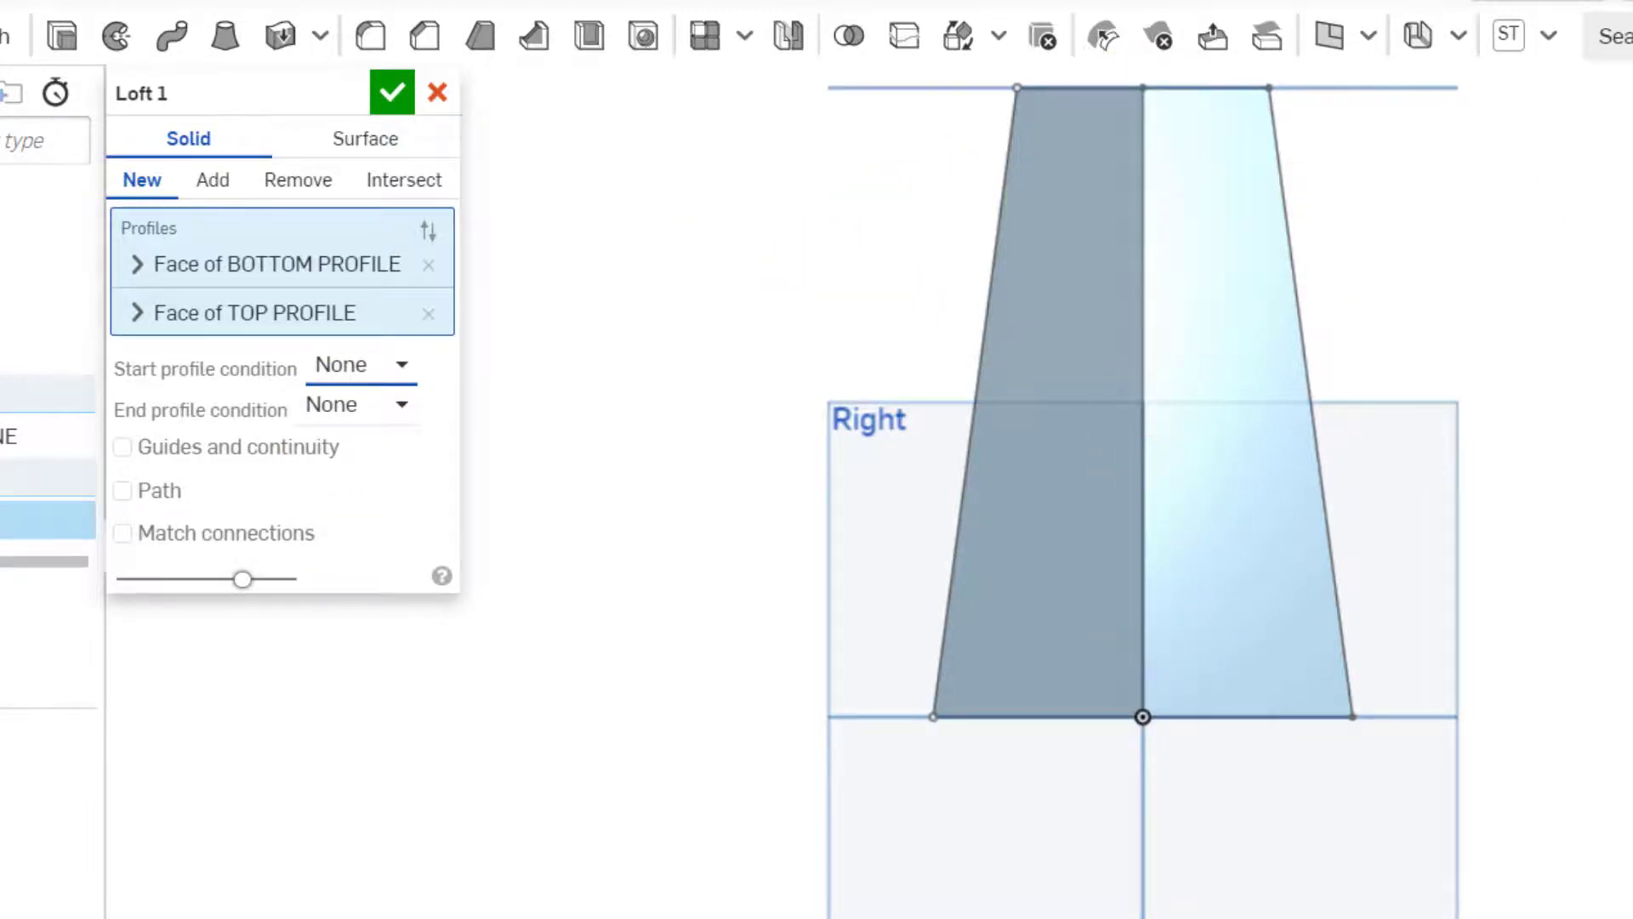
pyautogui.hotkey('shift', '7')
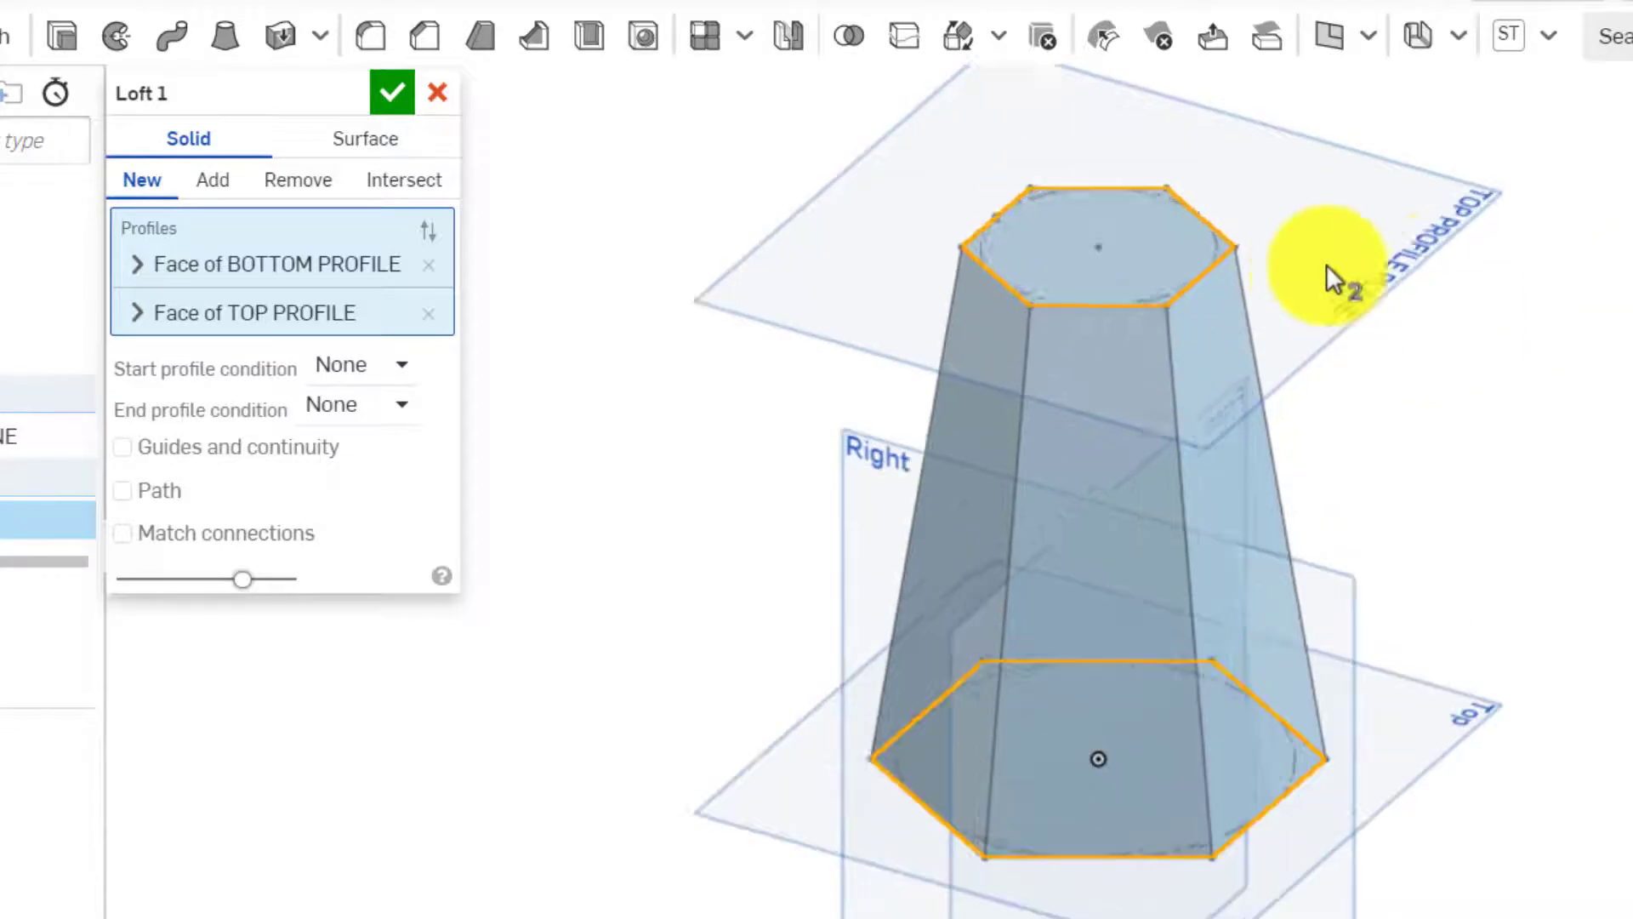
# Enable Match connections, linking a bottom corner to an offset top corner to twist Loft 1
pyautogui.scroll(2, 1325, 264)
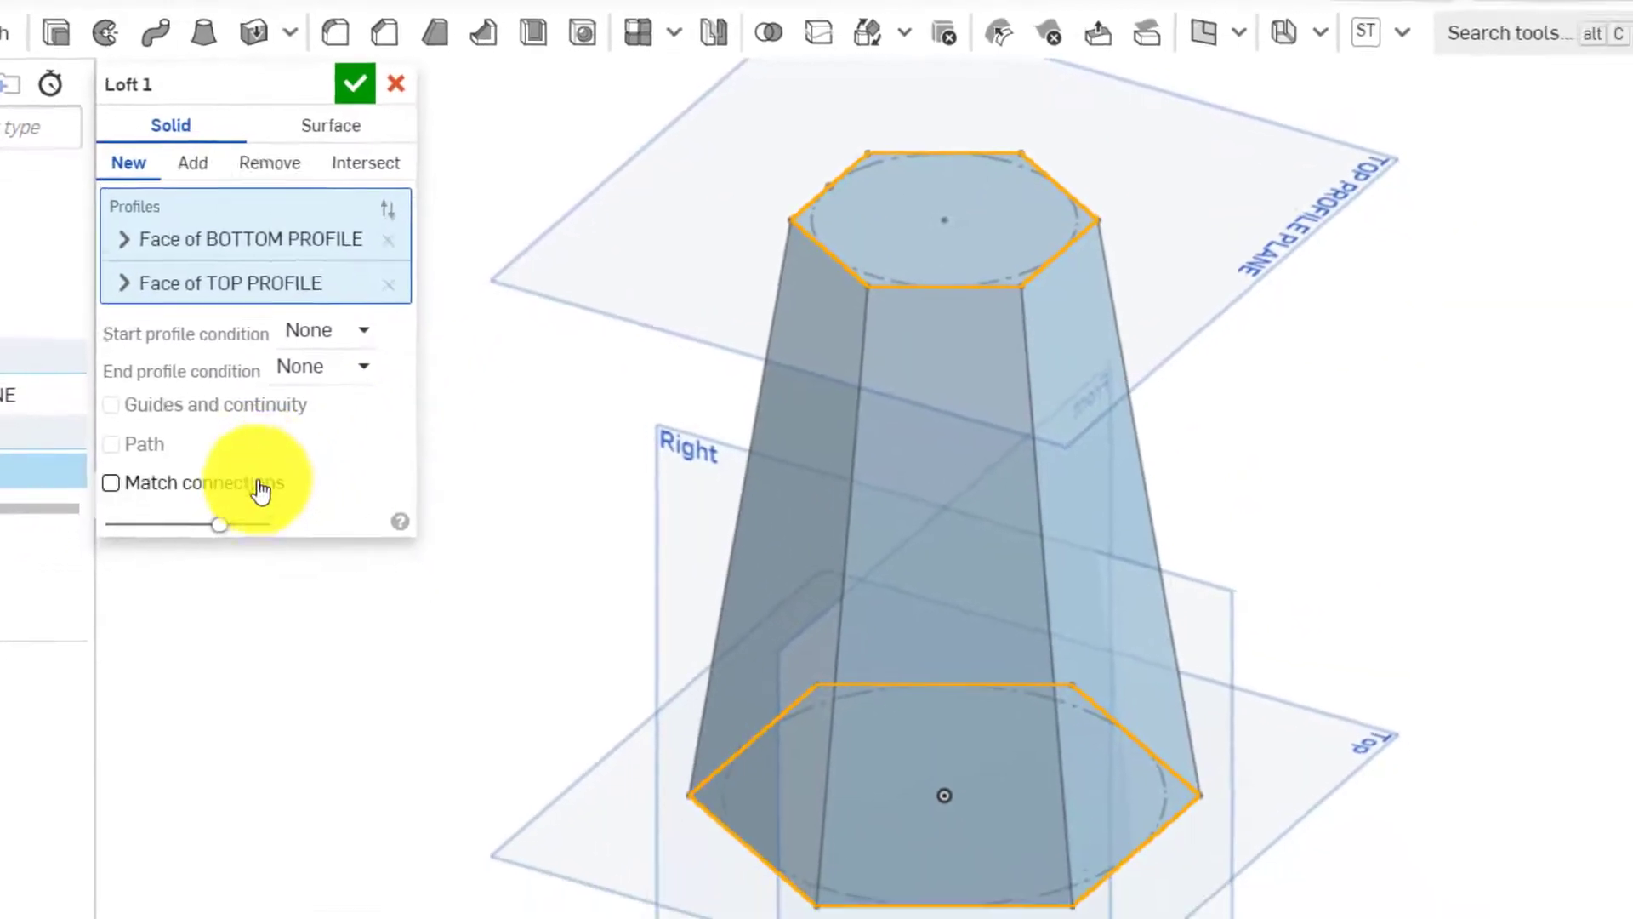
pyautogui.click(255, 484)
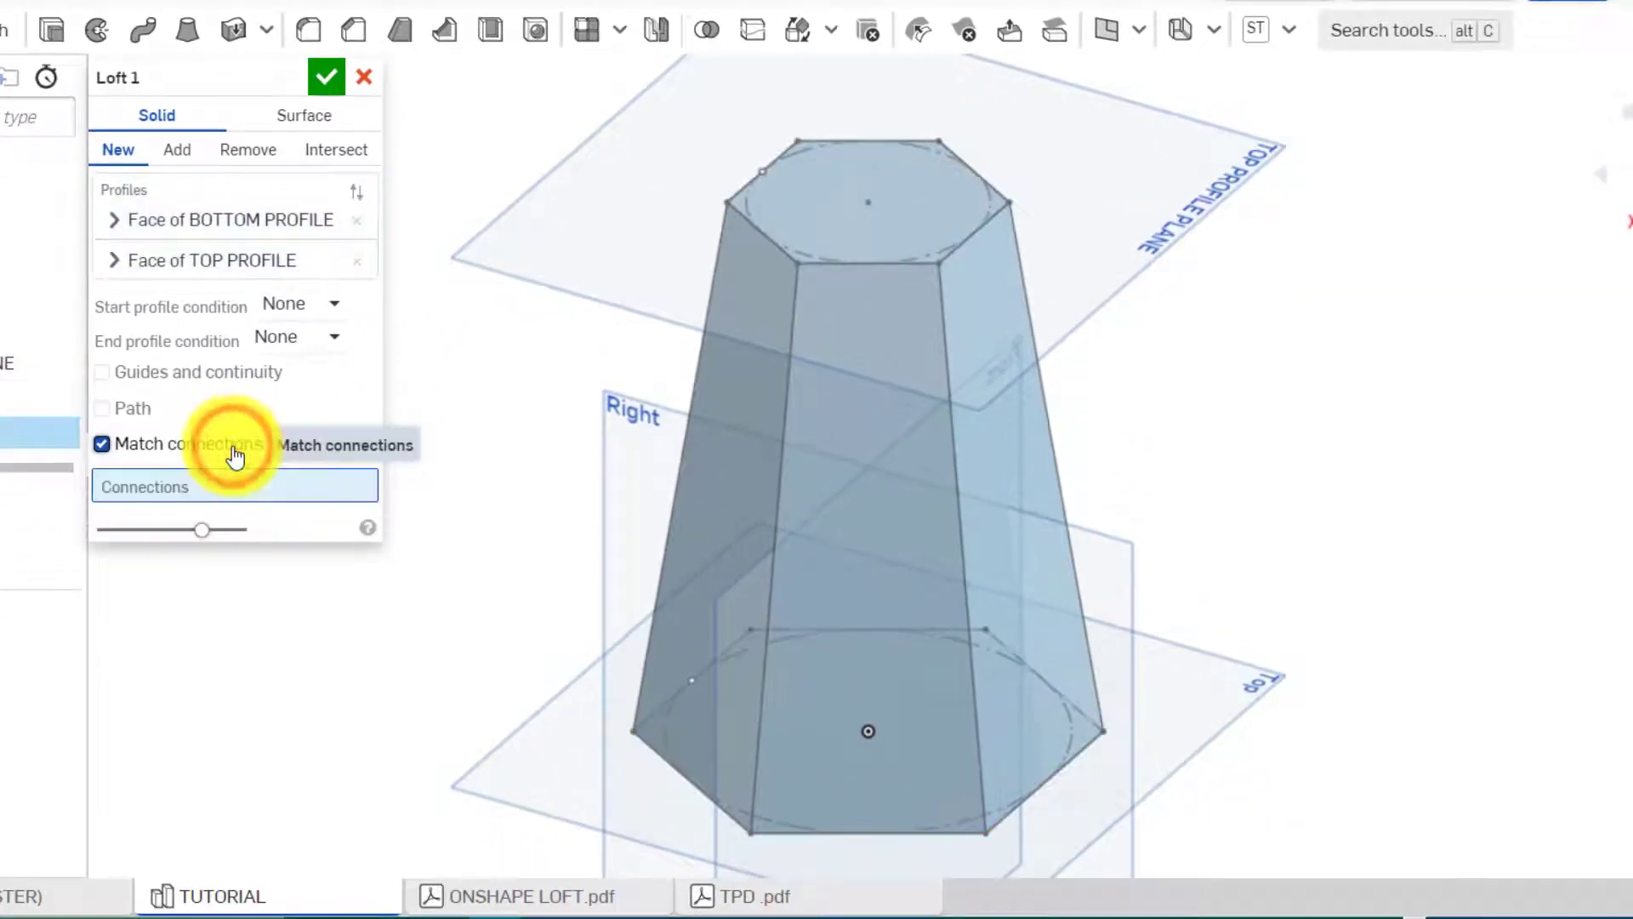
pyautogui.click(232, 493)
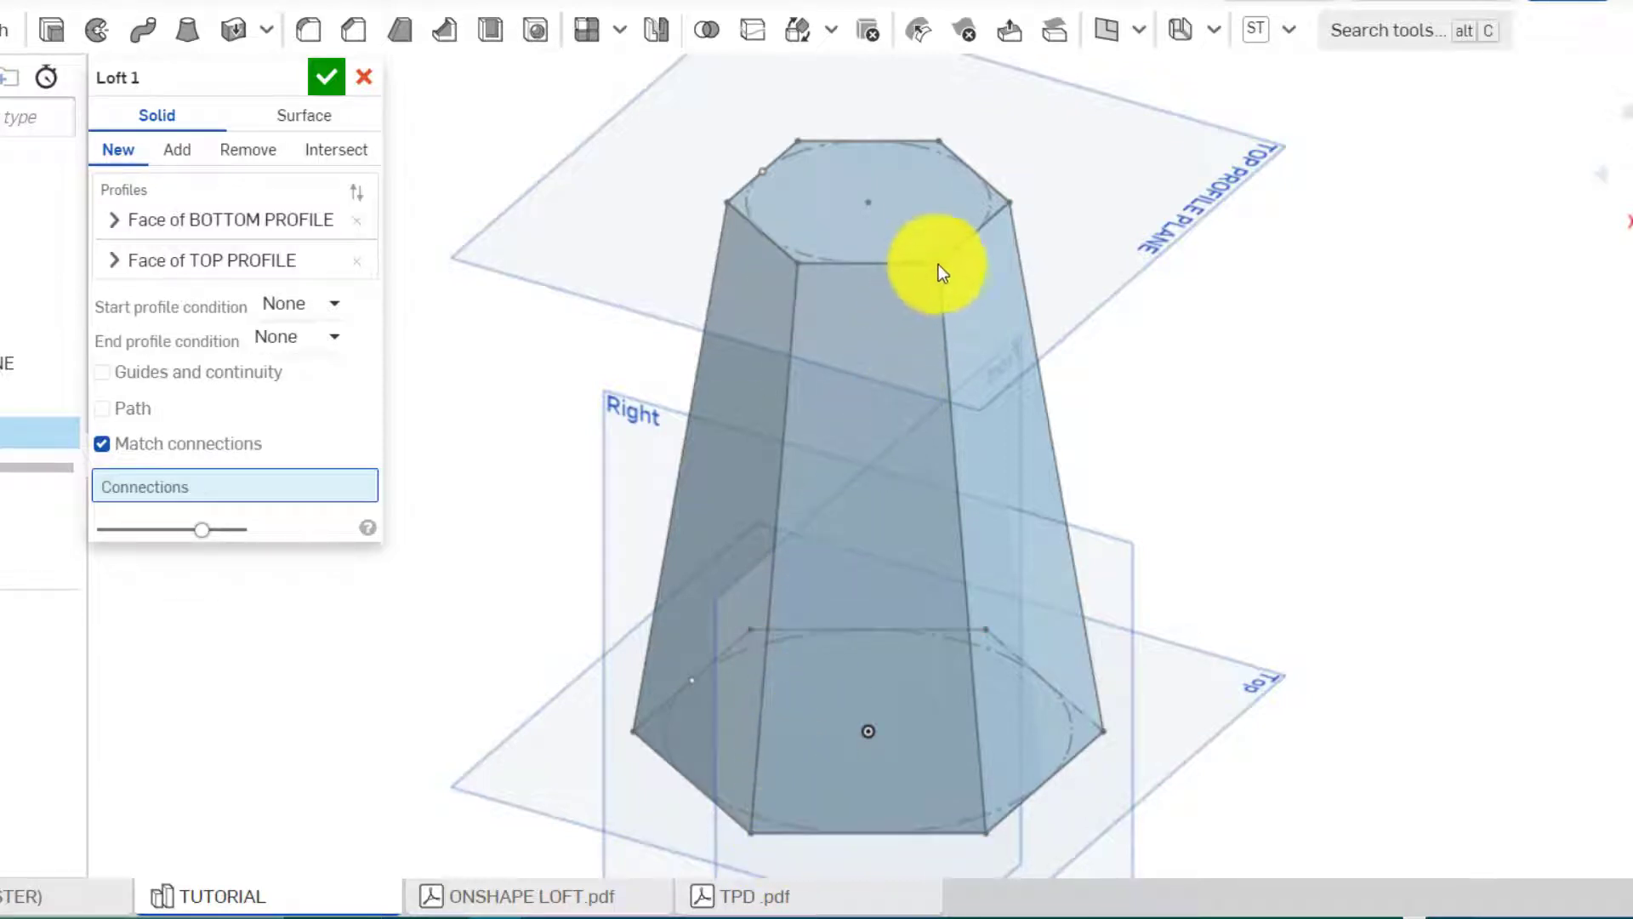
pyautogui.click(309, 485)
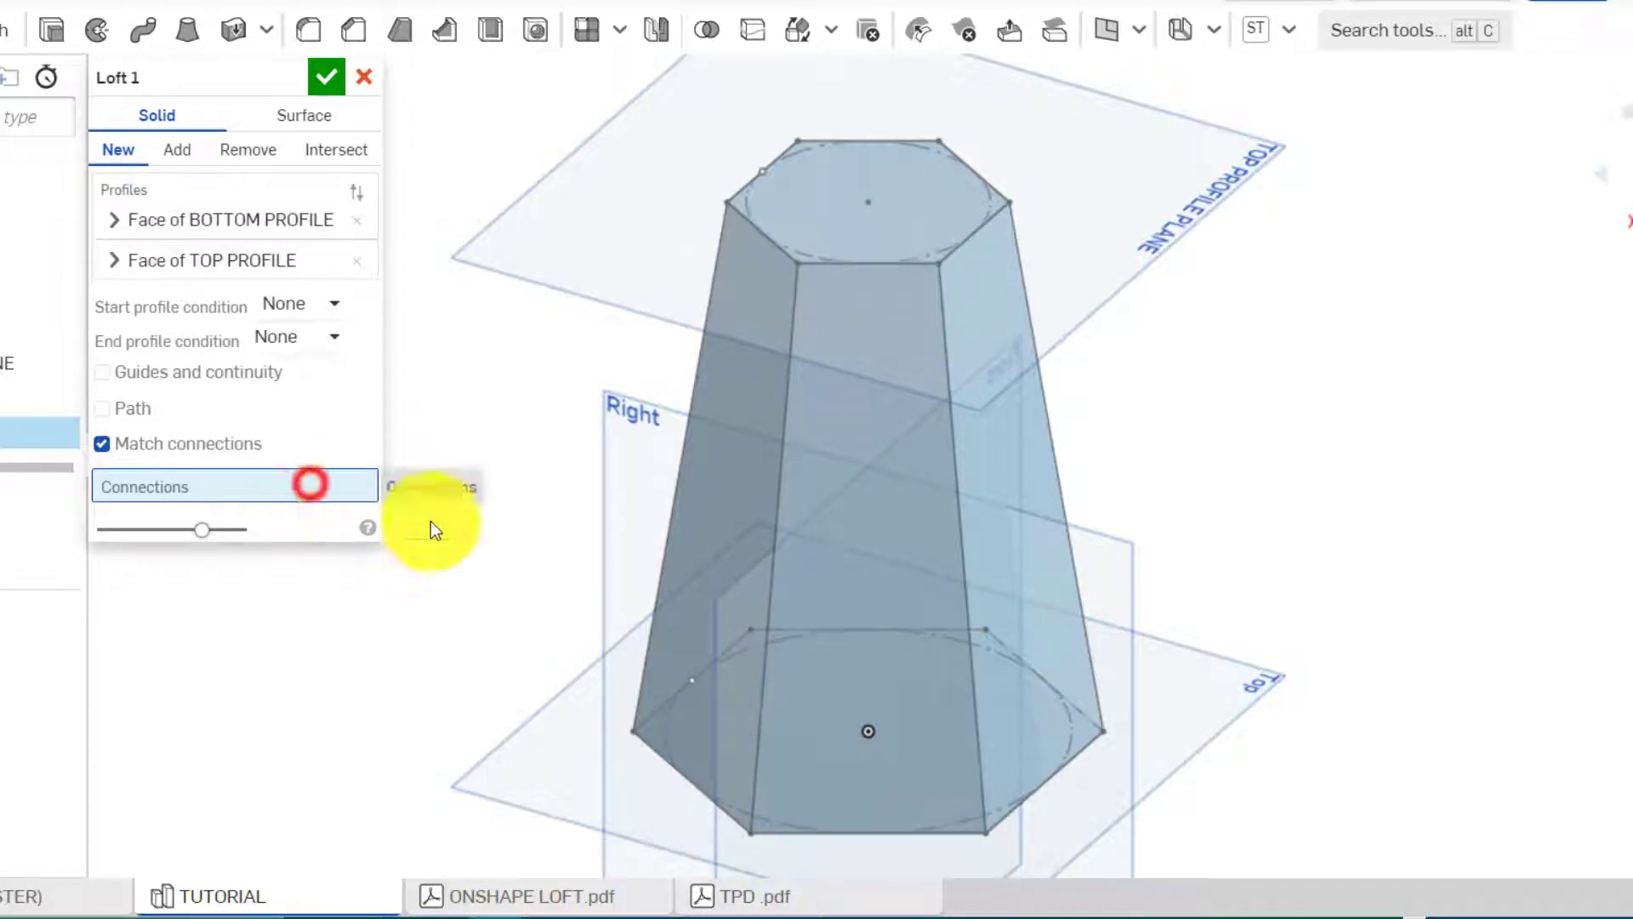
pyautogui.click(746, 835)
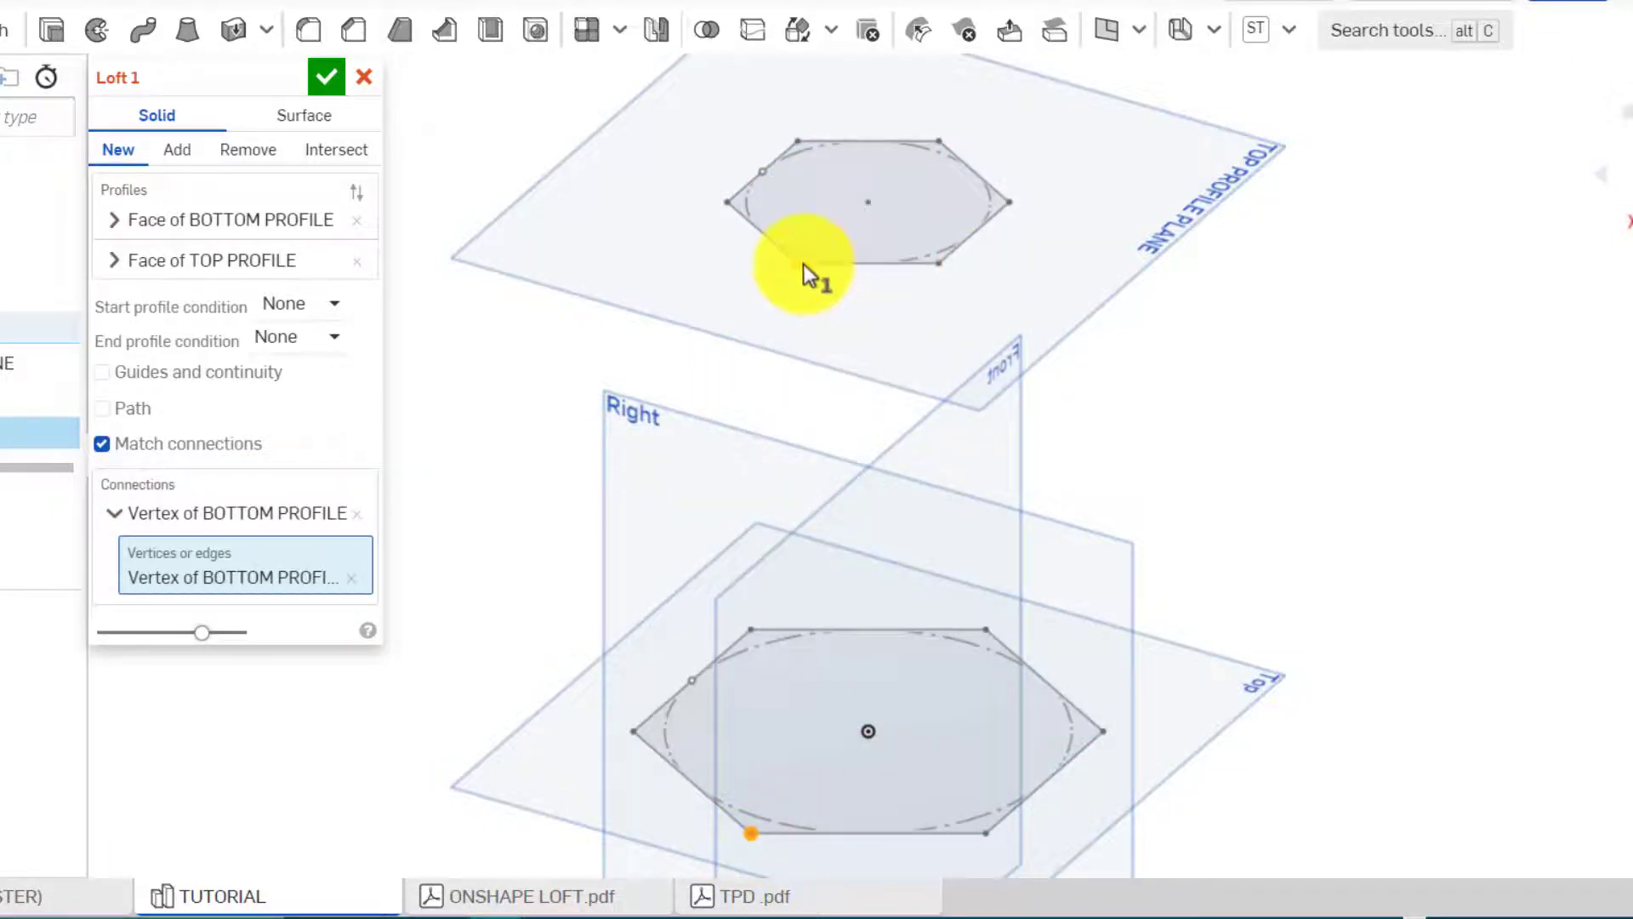
pyautogui.click(937, 265)
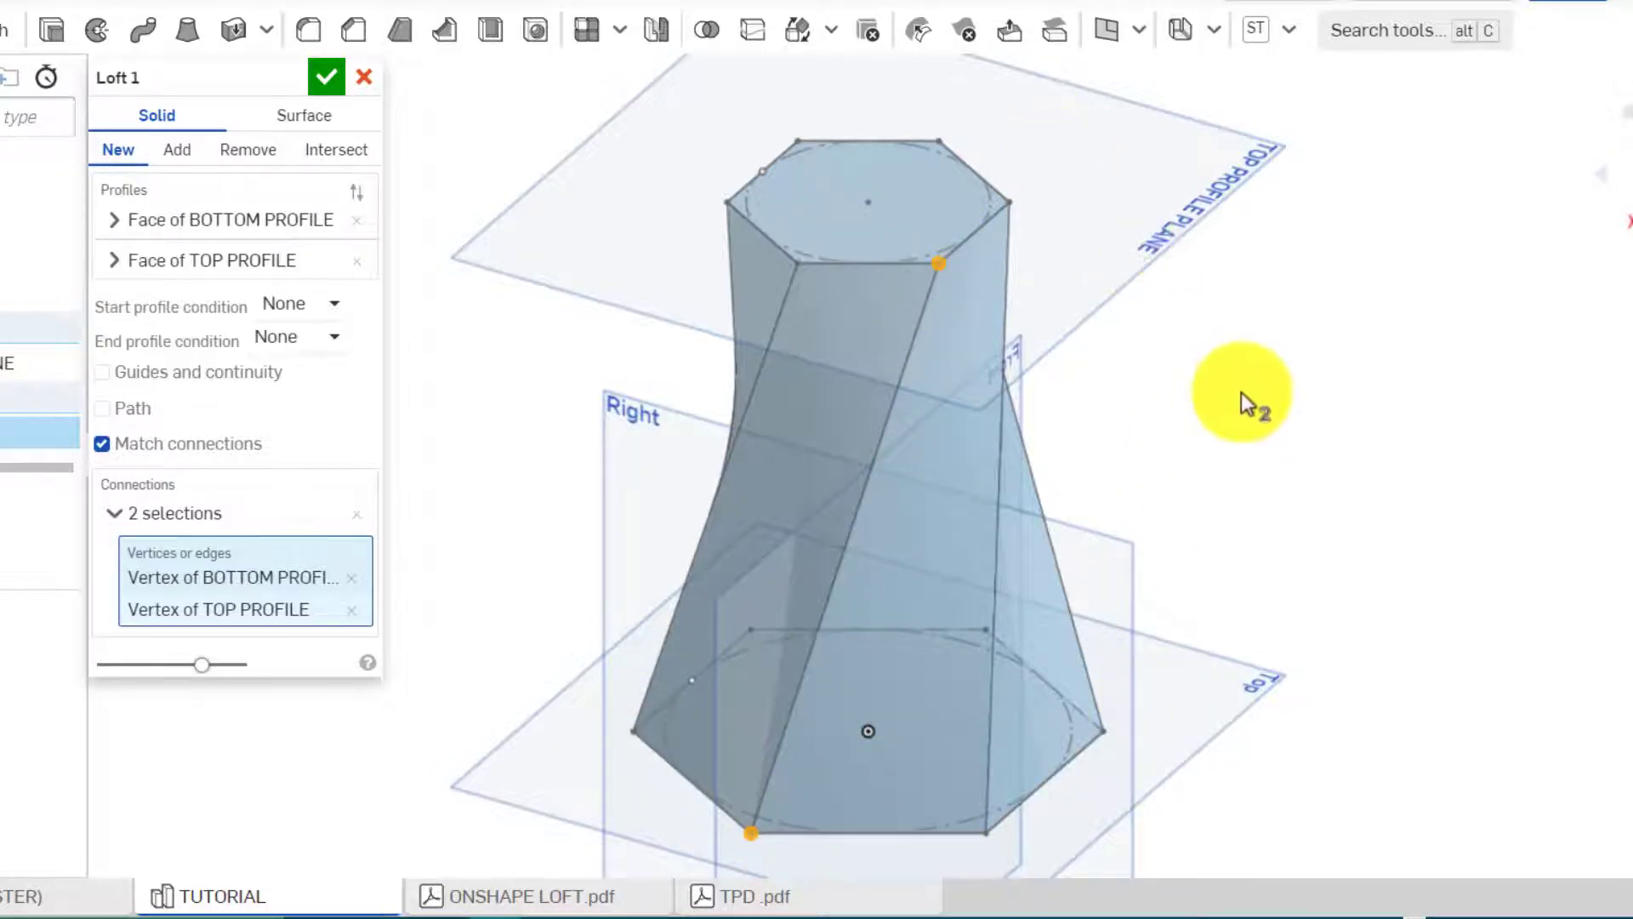
pyautogui.moveTo(1269, 395); pyautogui.dragTo(1314, 444, button='right')
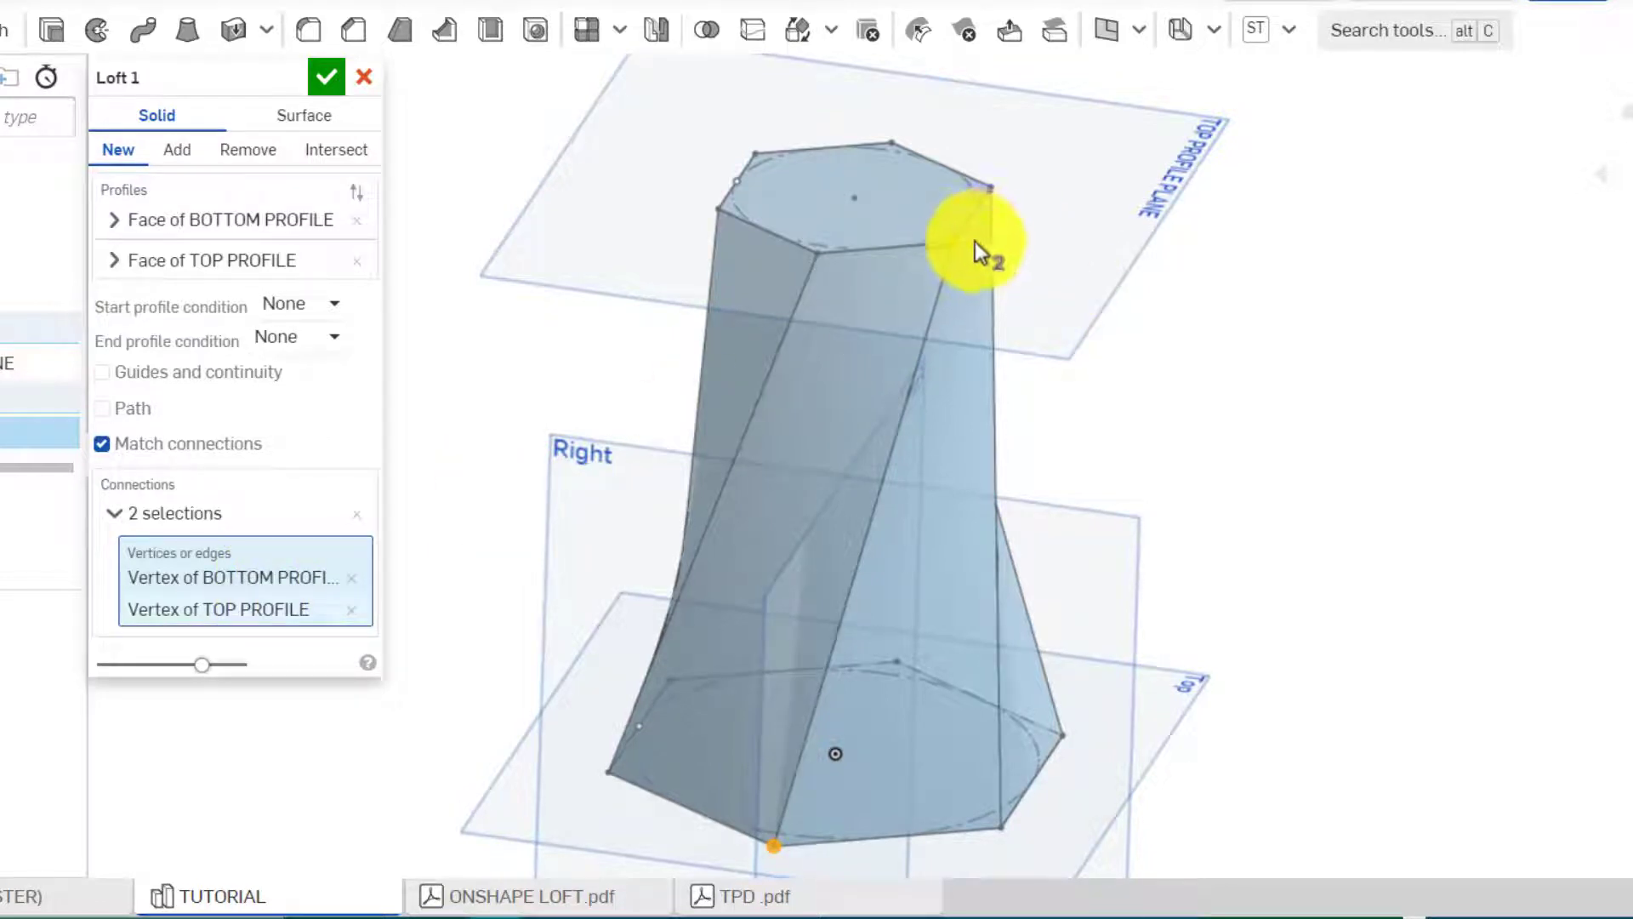
pyautogui.moveTo(970, 243); pyautogui.dragTo(809, 257)
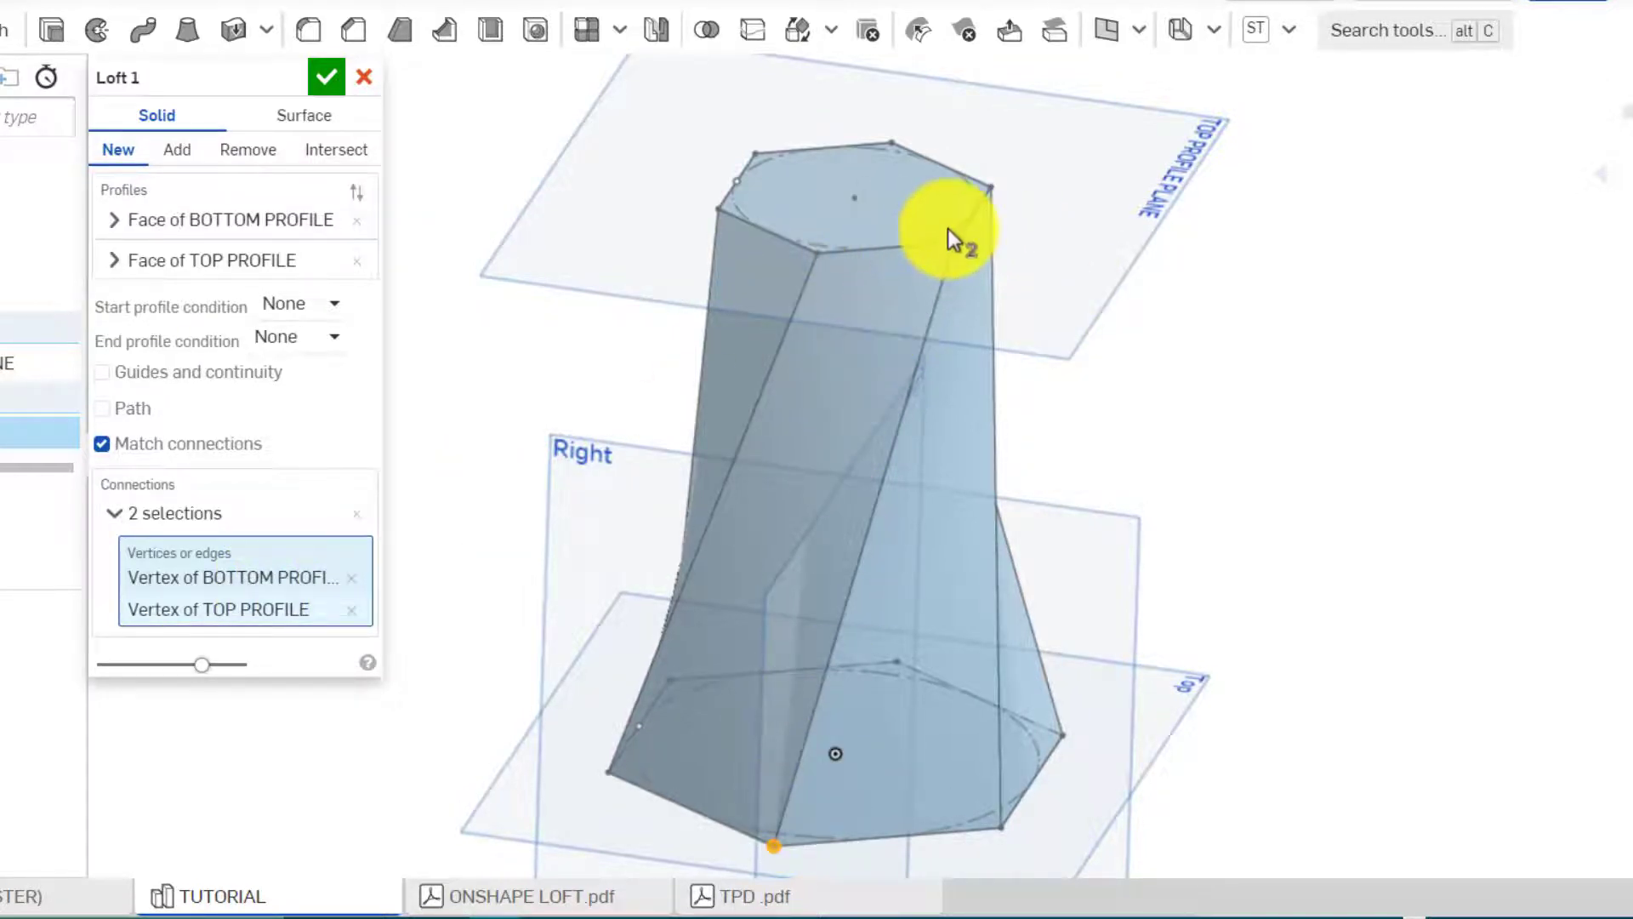
pyautogui.click(330, 74)
# Assign ABS material to Part 1, then return to the LOFT (MASTER) studio
pyautogui.click(1538, 225)
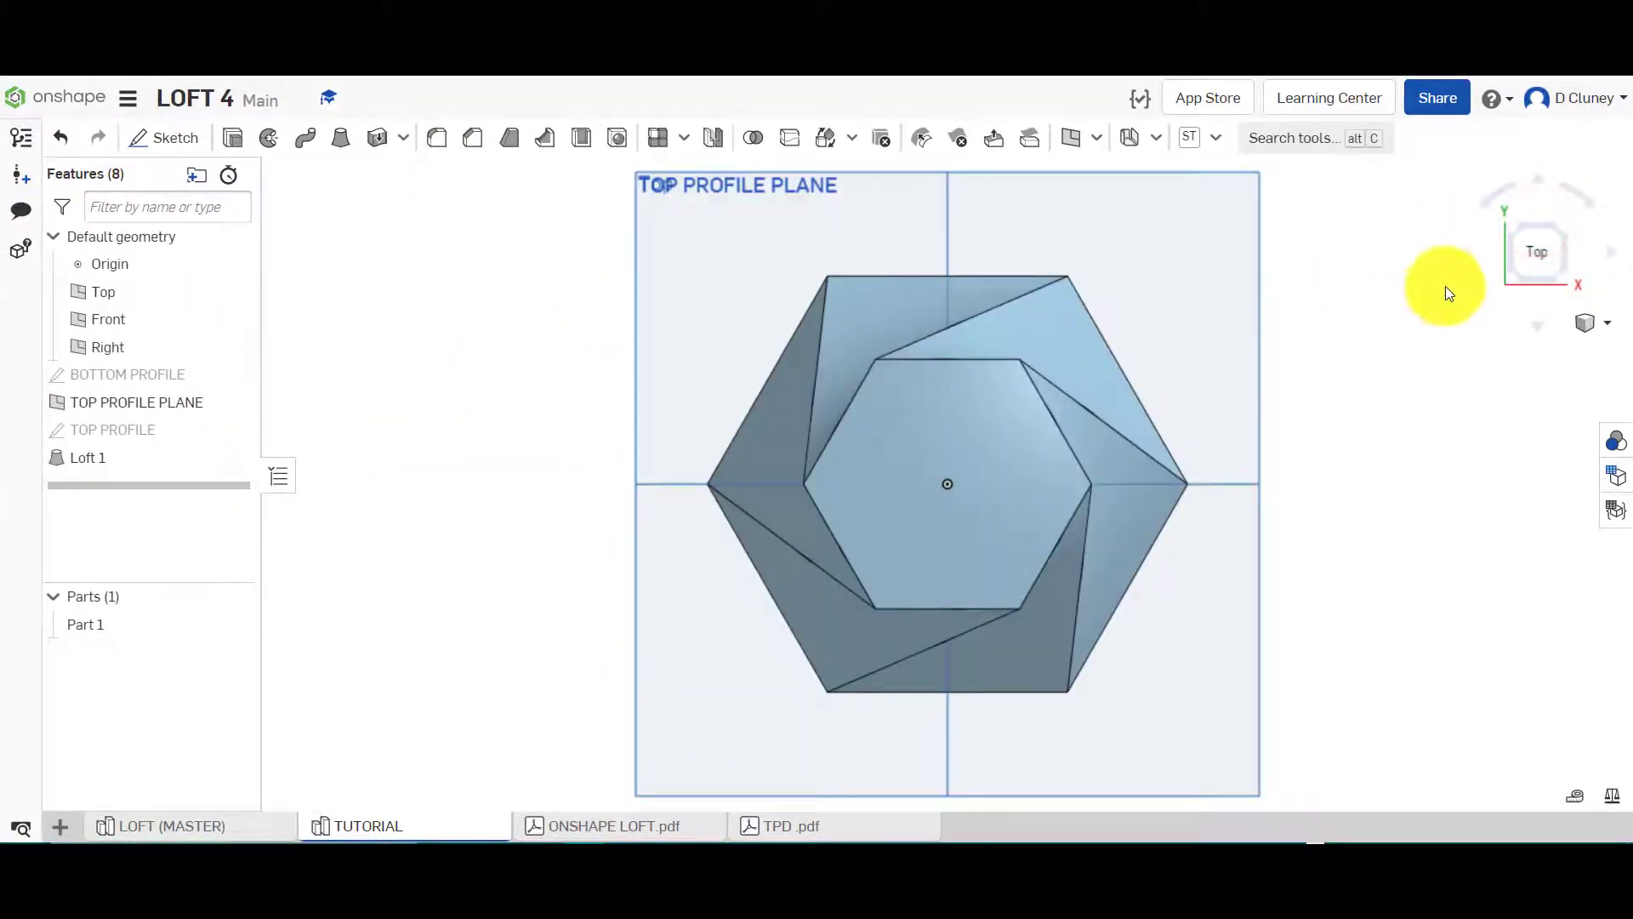
pyautogui.click(1512, 230)
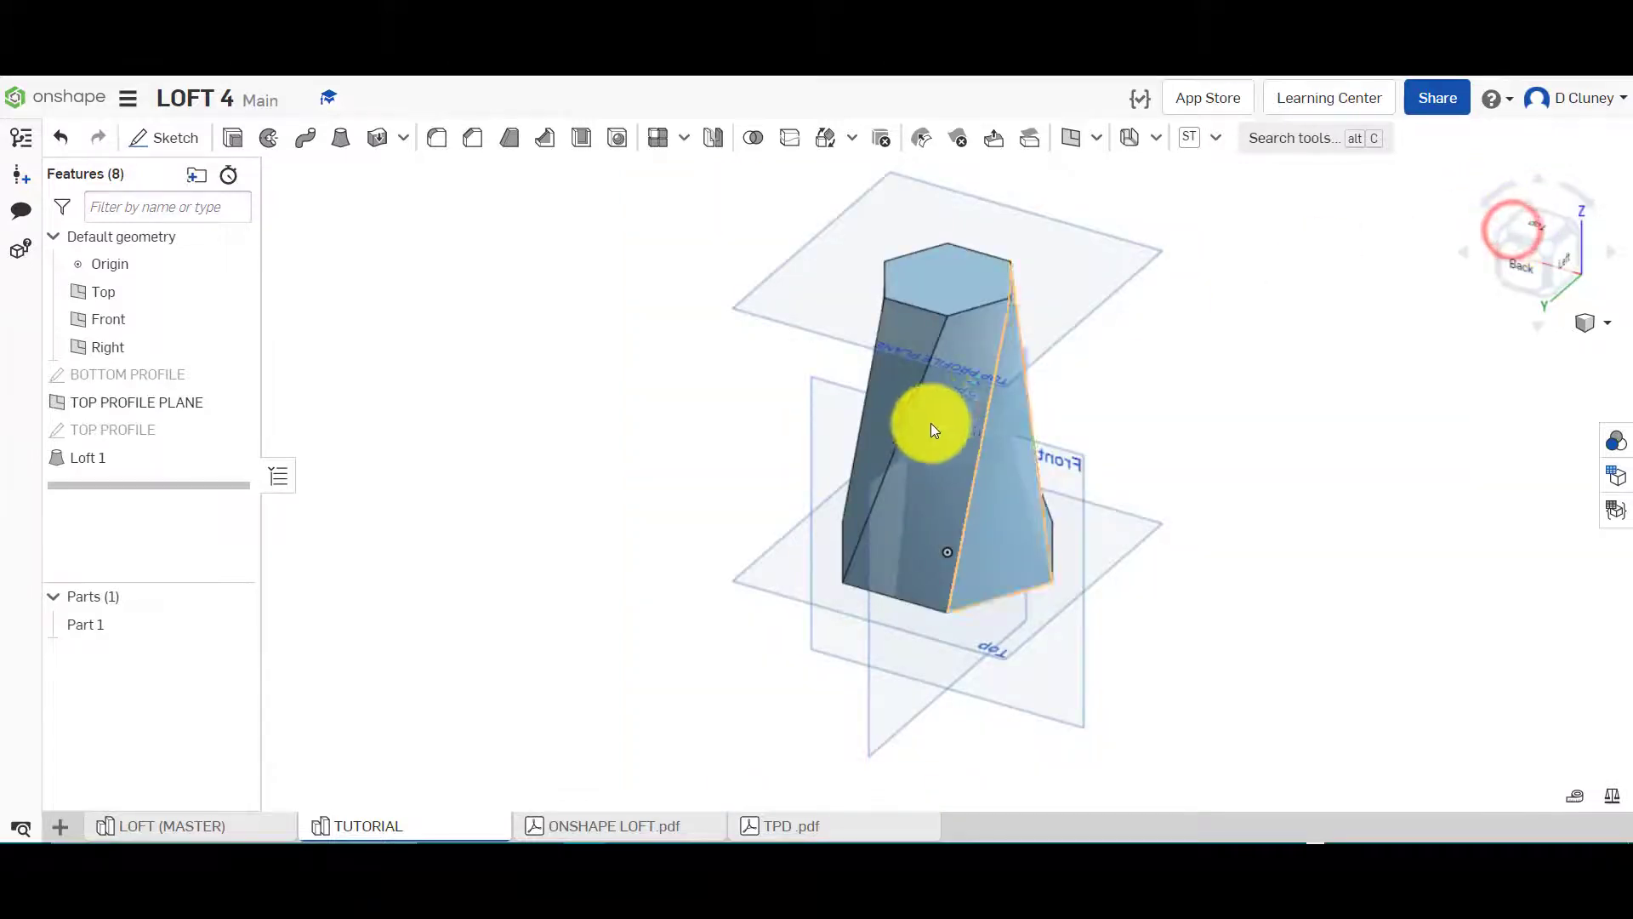
pyautogui.rightClick(146, 620)
pyautogui.click(249, 352)
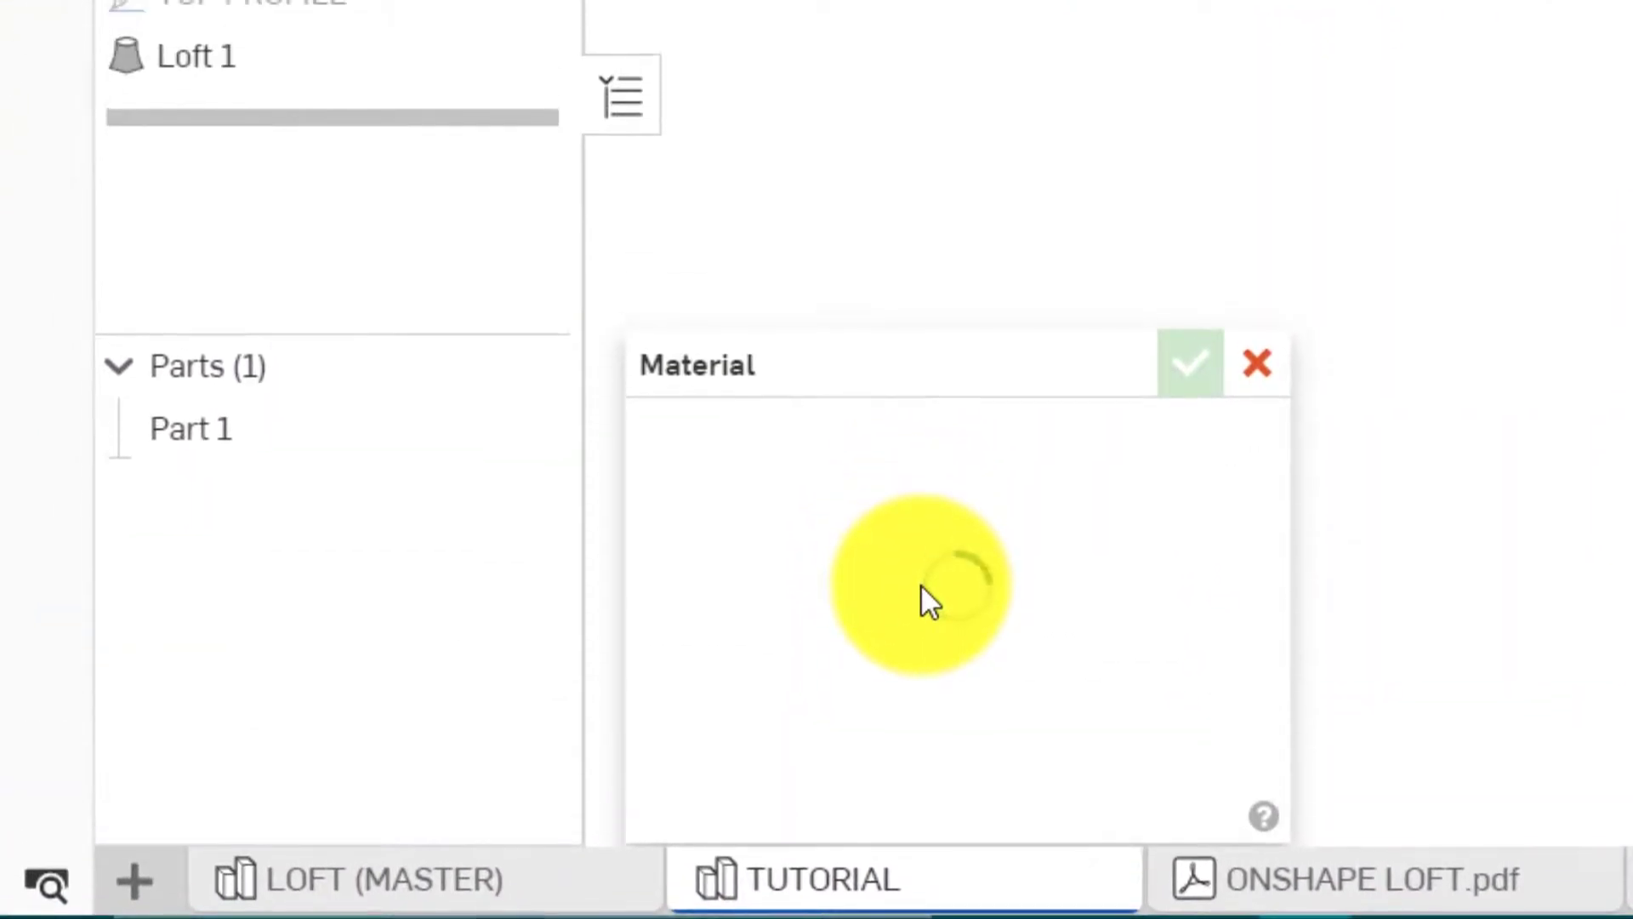
pyautogui.click(867, 641)
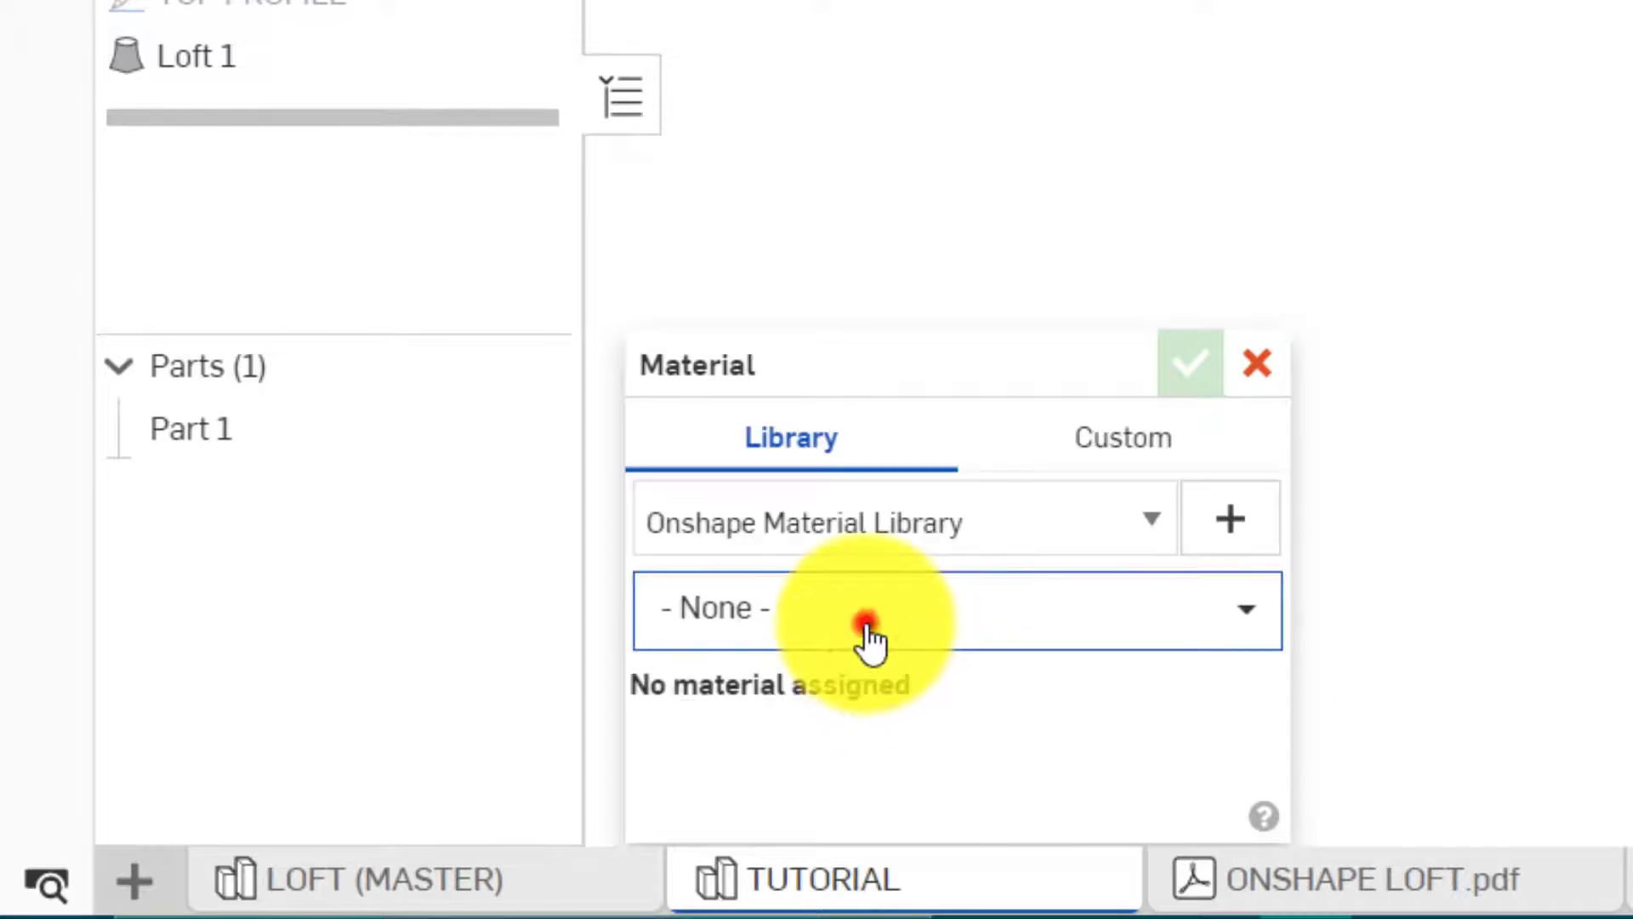
pyautogui.write('BS')
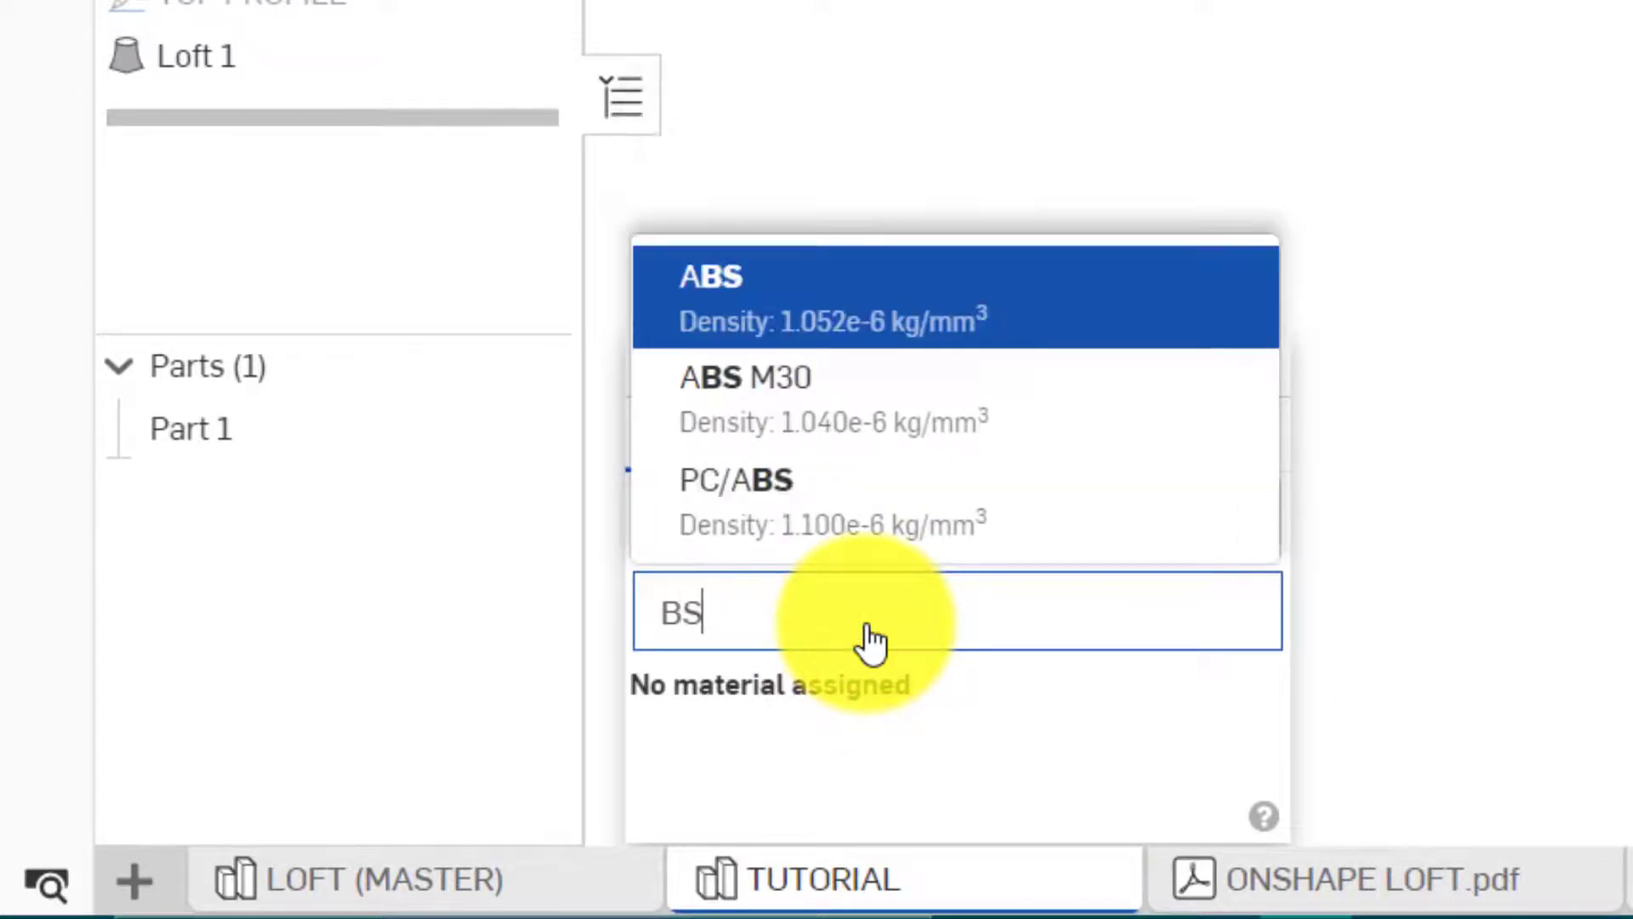
pyautogui.click(832, 315)
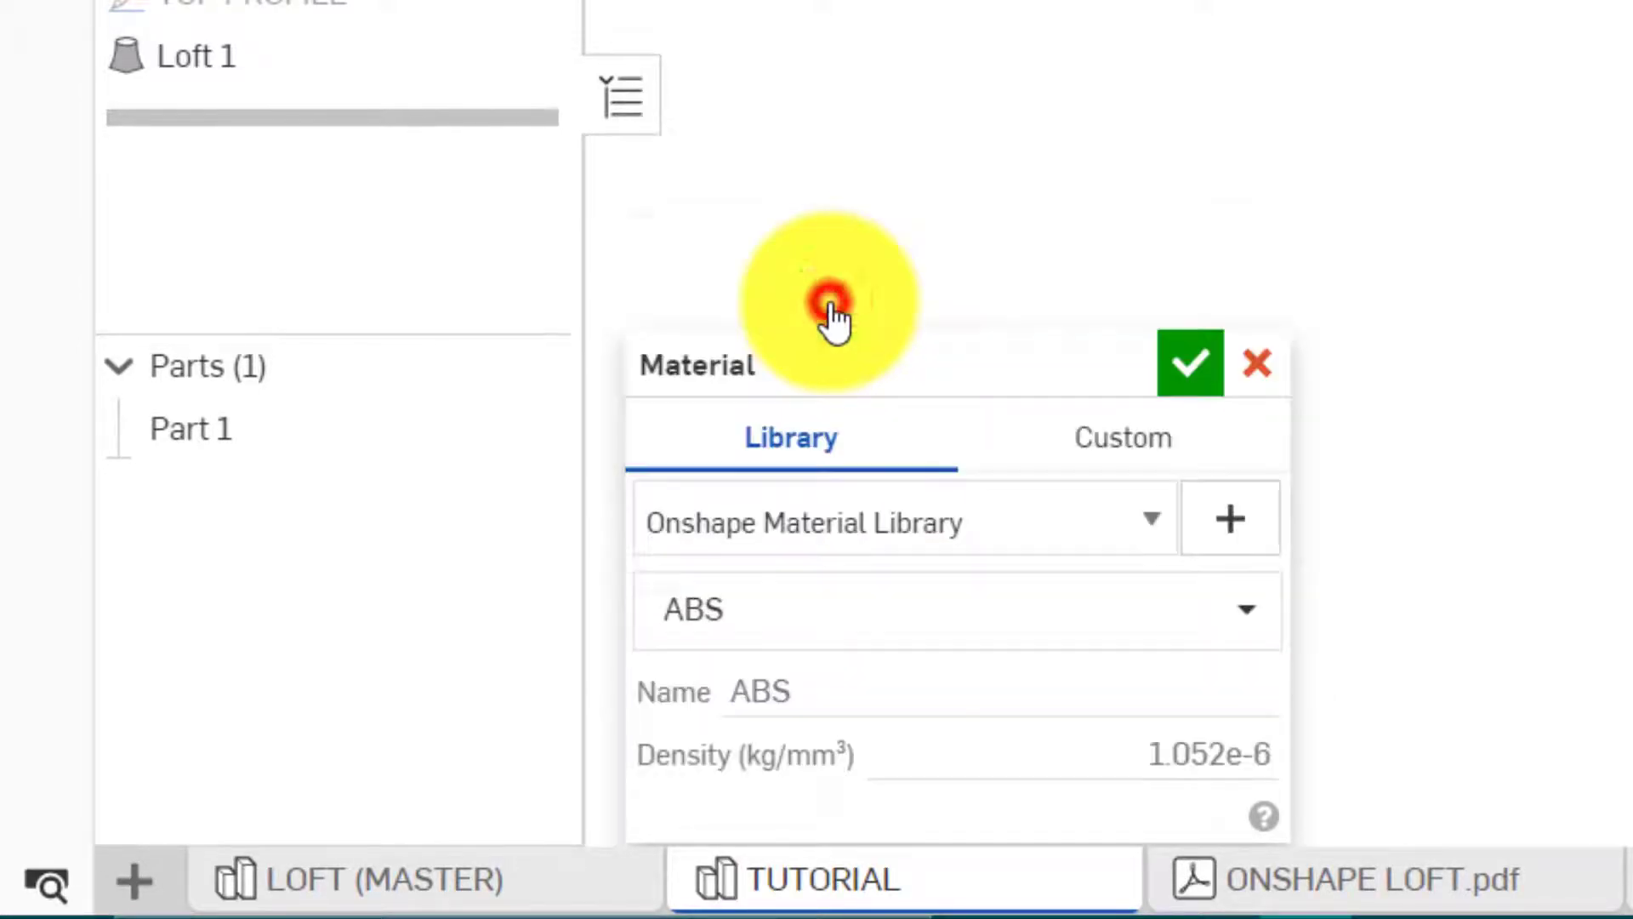
pyautogui.click(1195, 381)
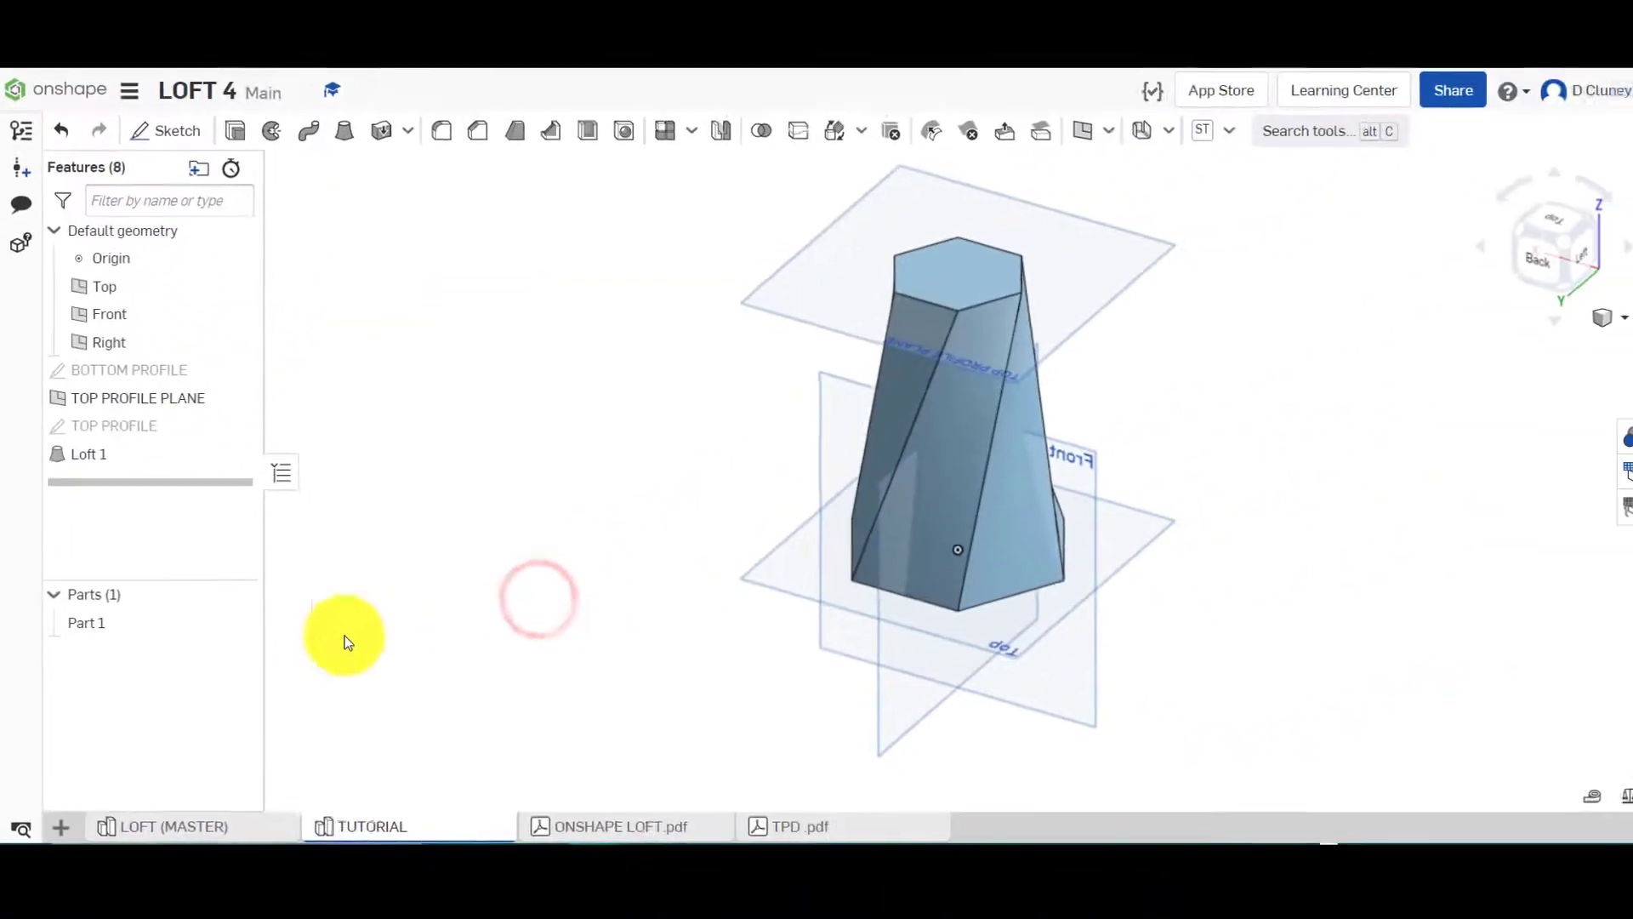
pyautogui.click(248, 821)
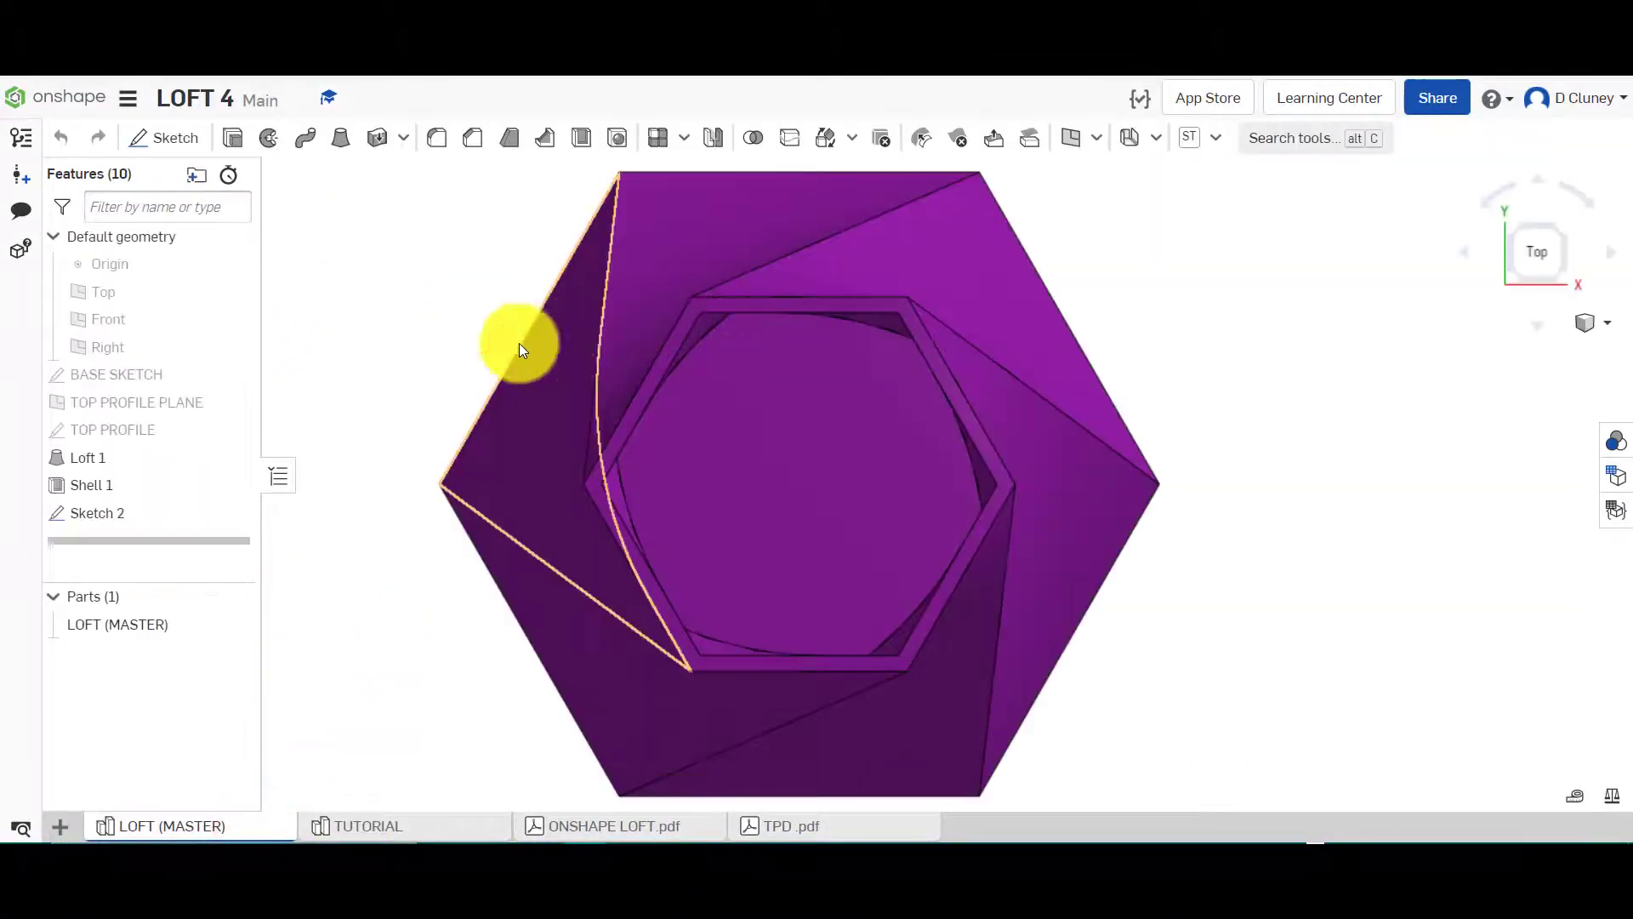
# Inspect the existing Shell 1 settings, then return unchanged to the TUTORIAL part studio
pyautogui.rightClick(150, 487)
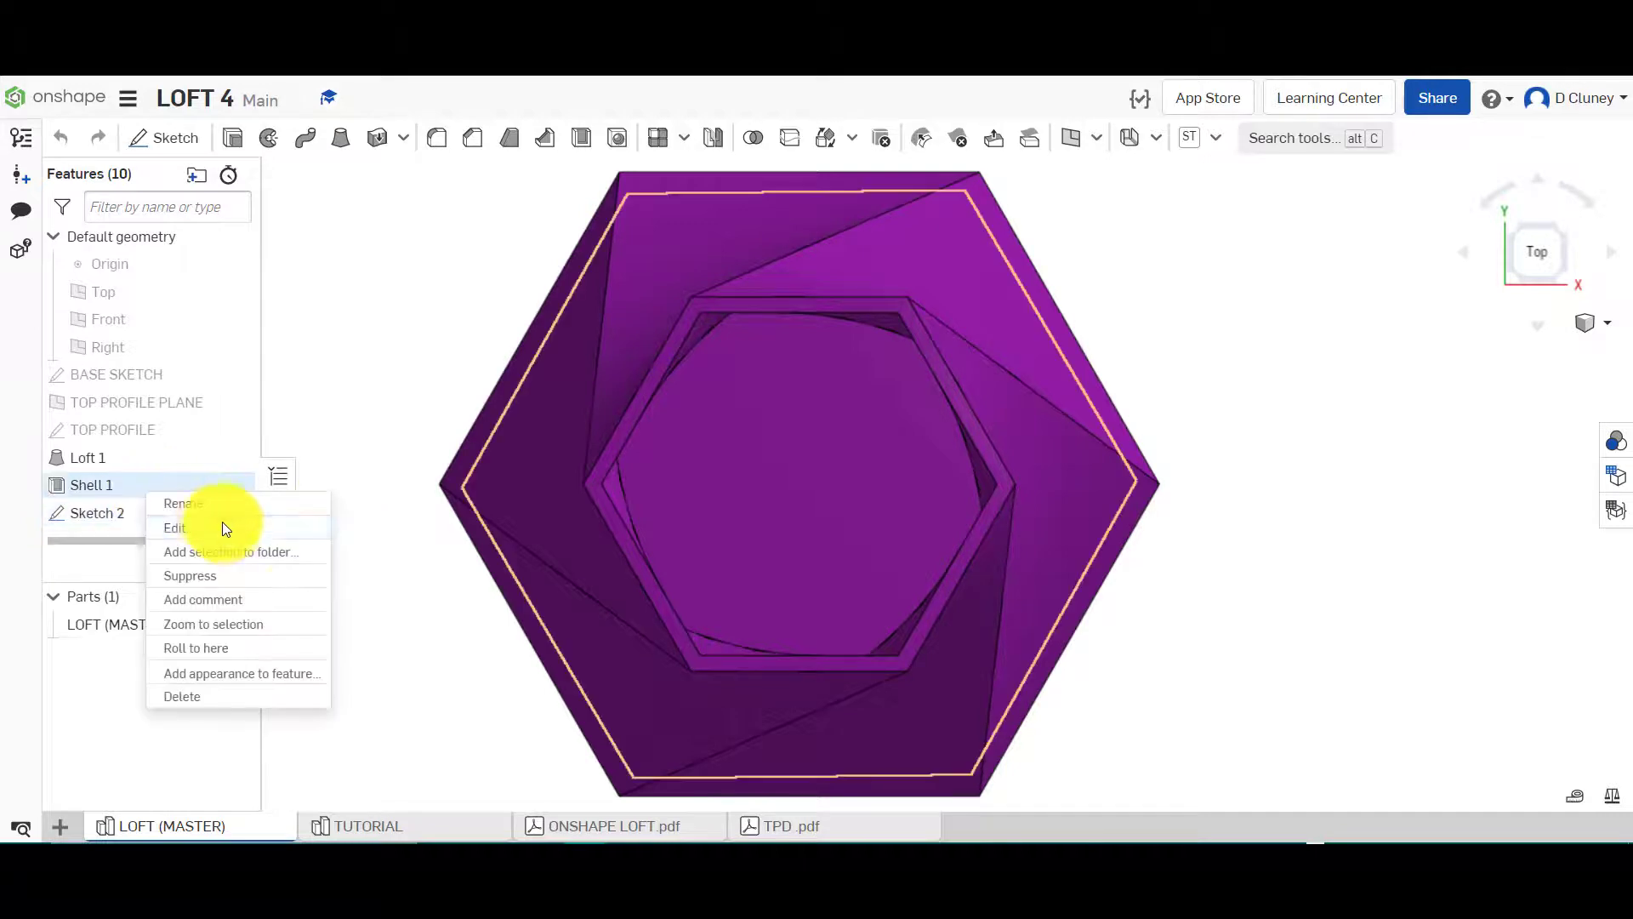
pyautogui.click(226, 525)
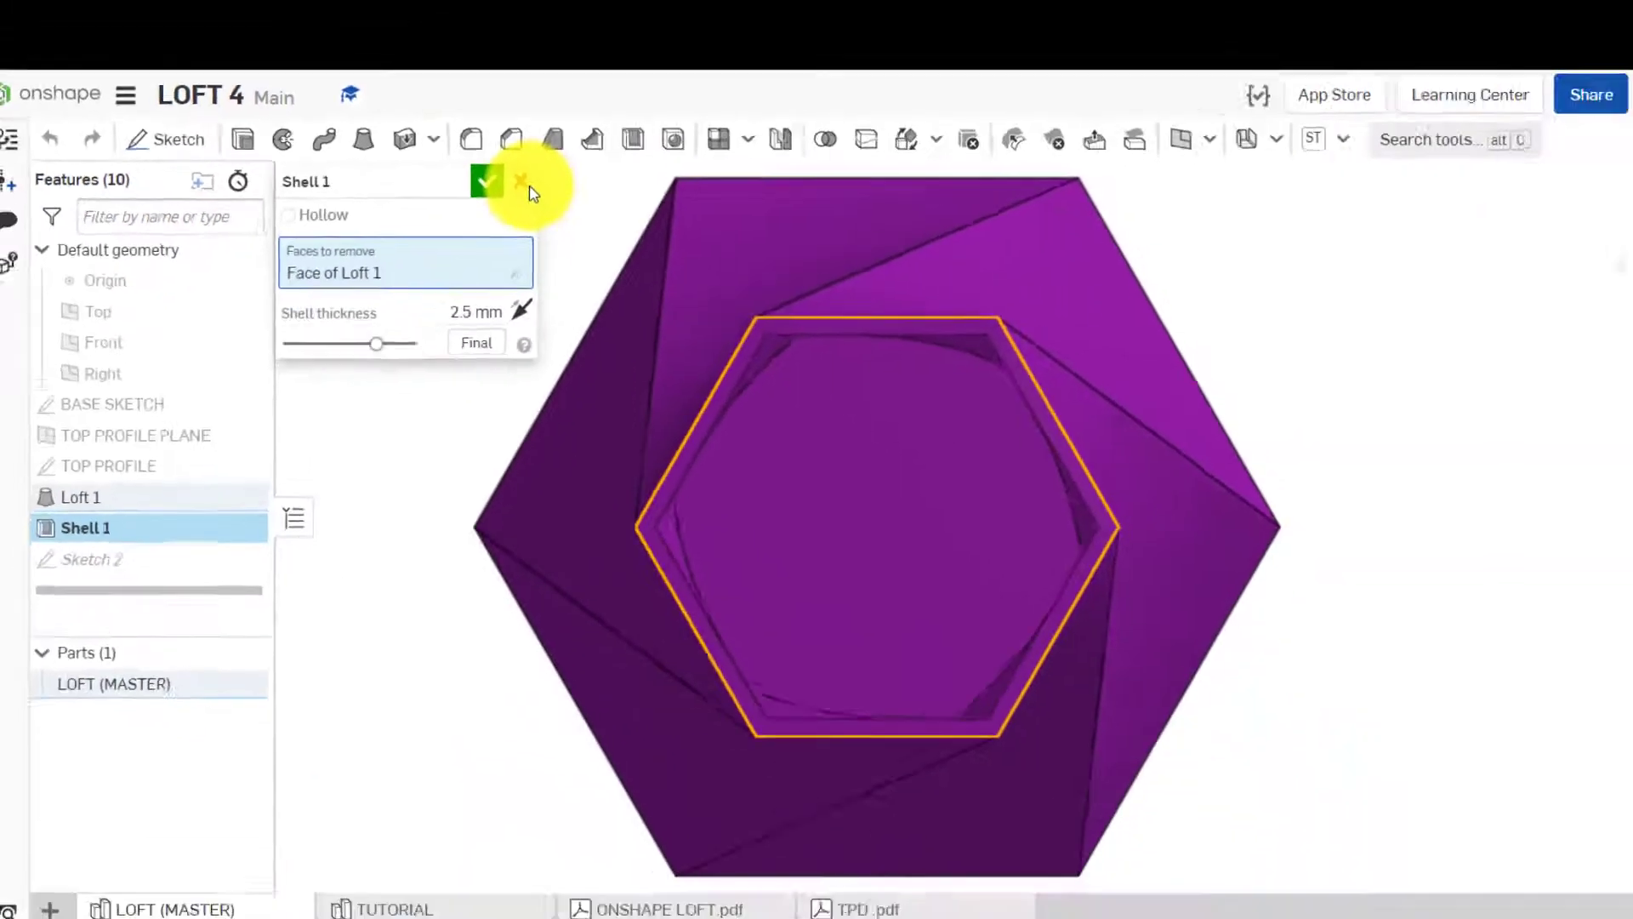
pyautogui.click(523, 182)
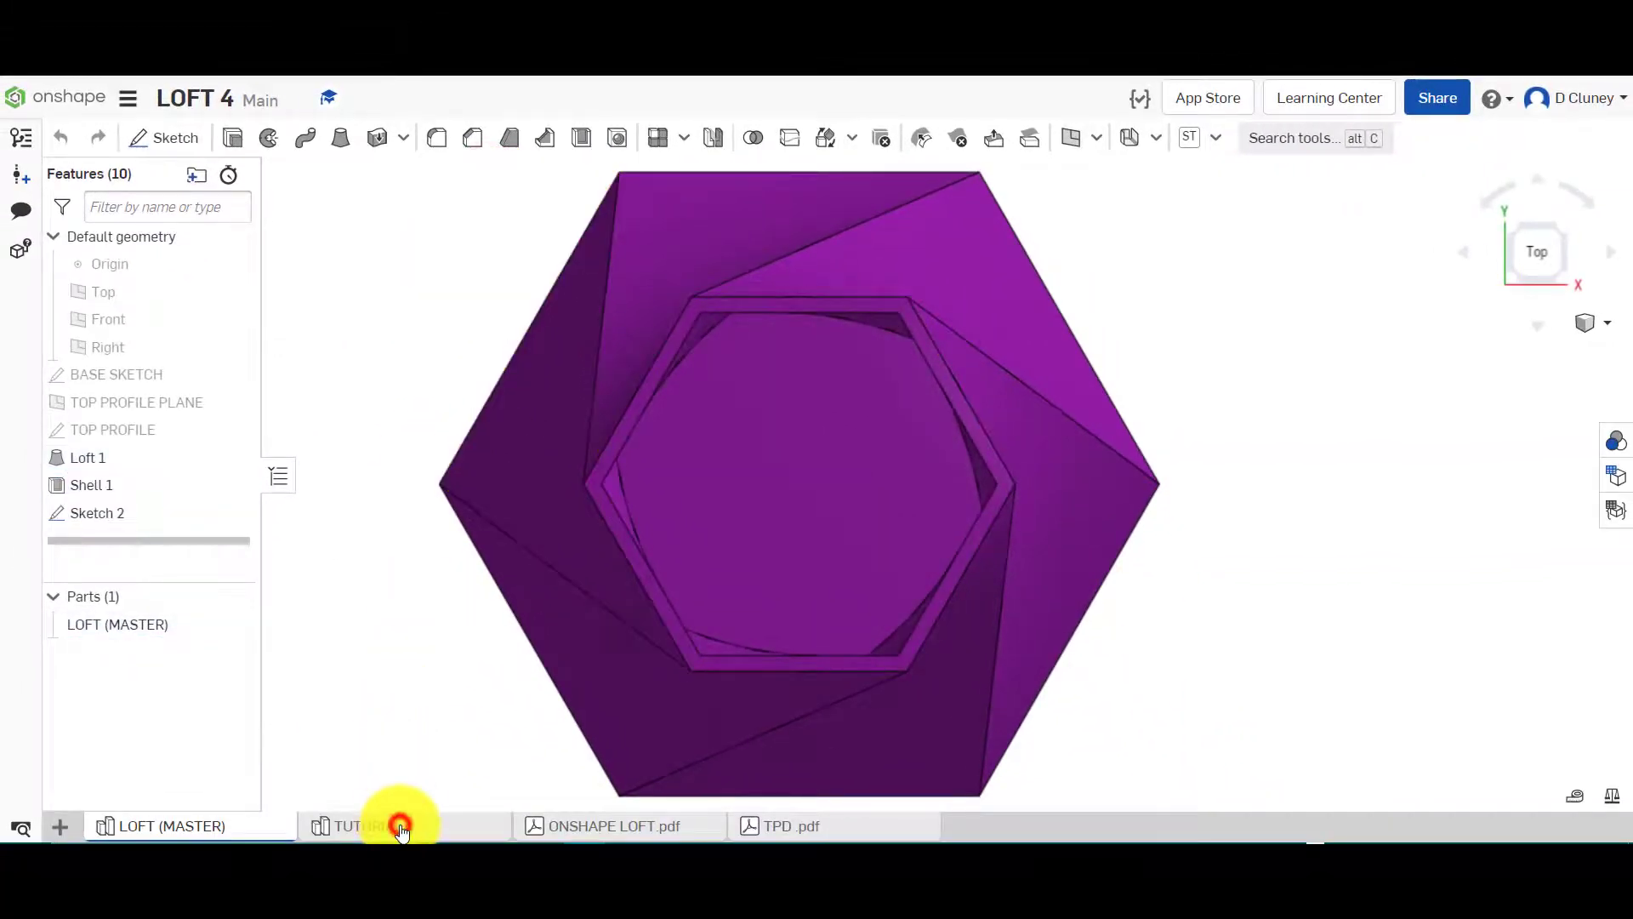
pyautogui.click(400, 825)
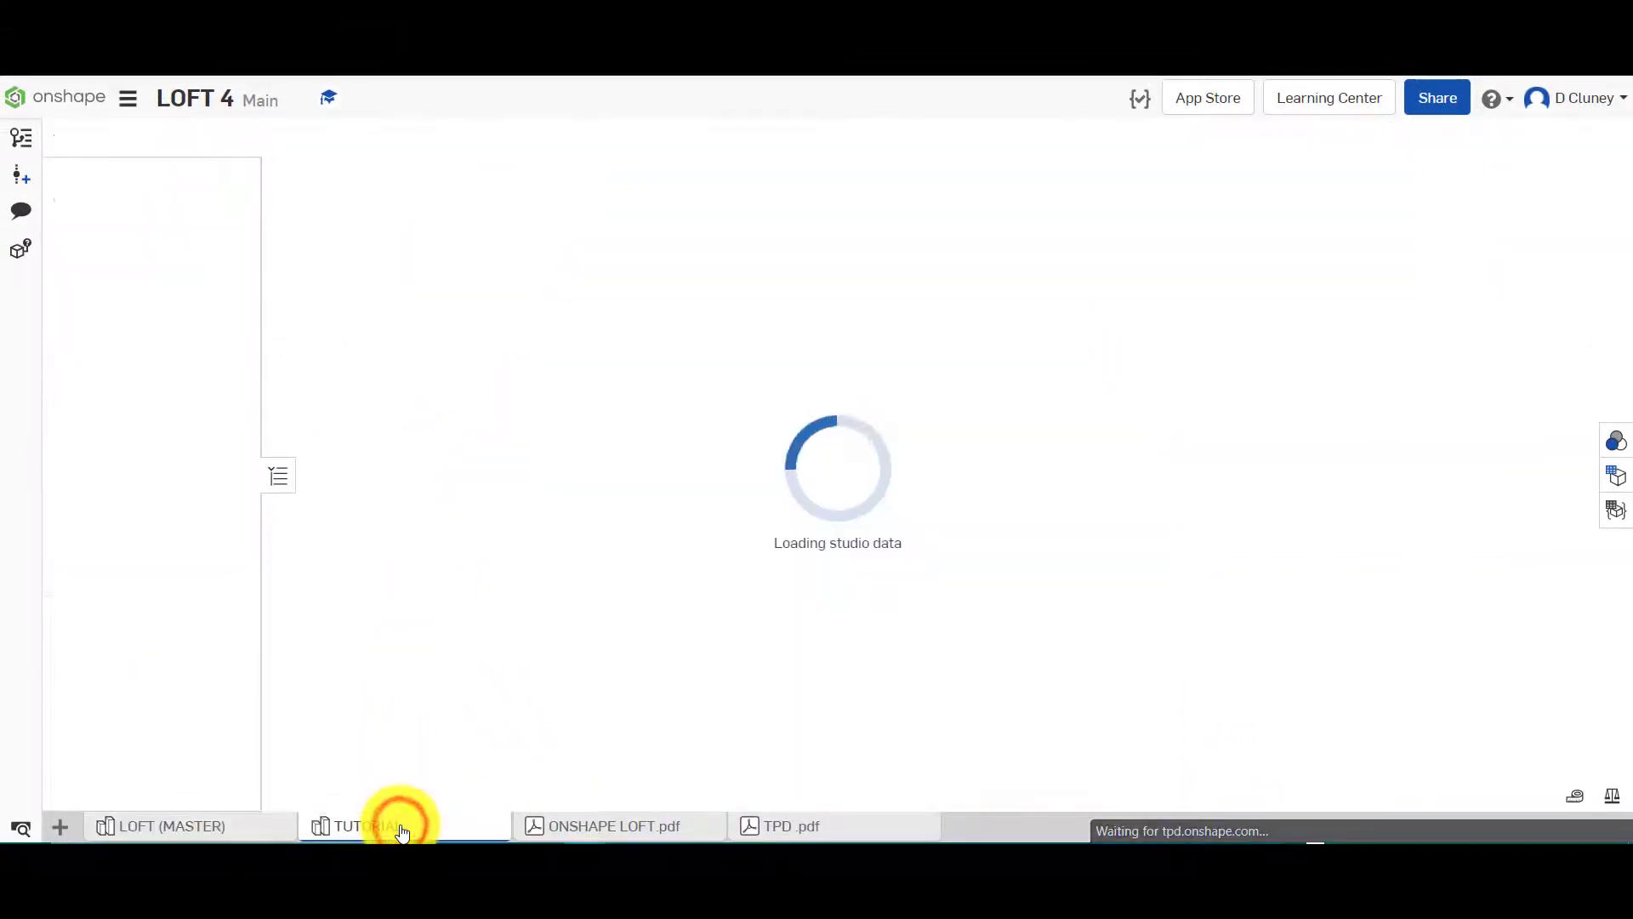
# Shell the loft inward with 2.5 mm walls, removing its top face
pyautogui.click(596, 148)
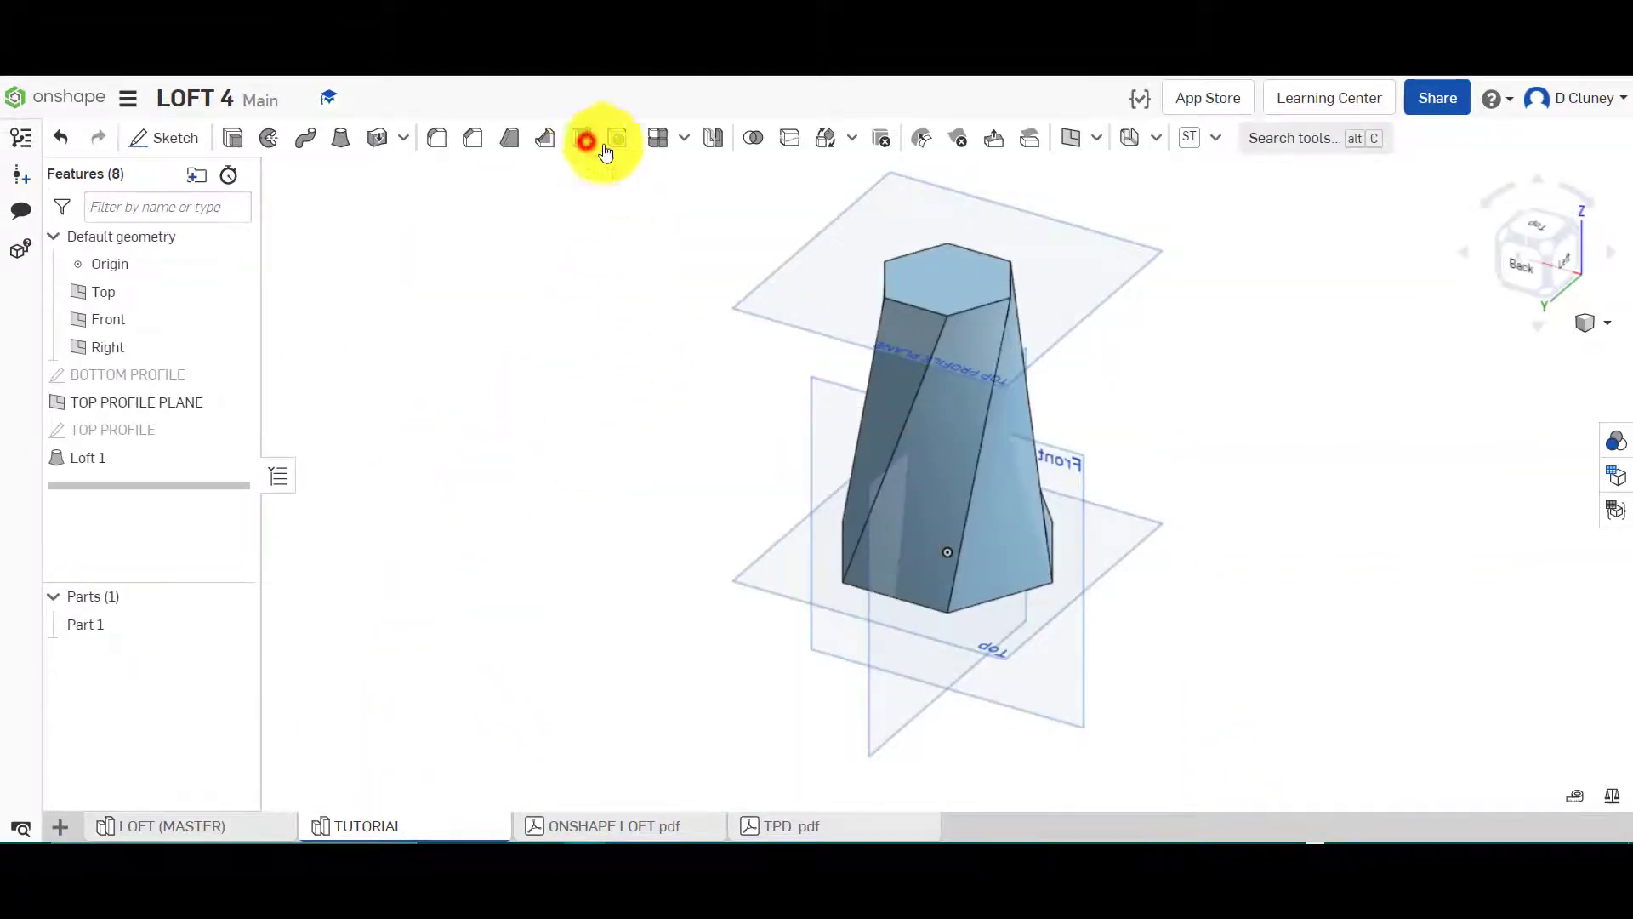
pyautogui.click(972, 288)
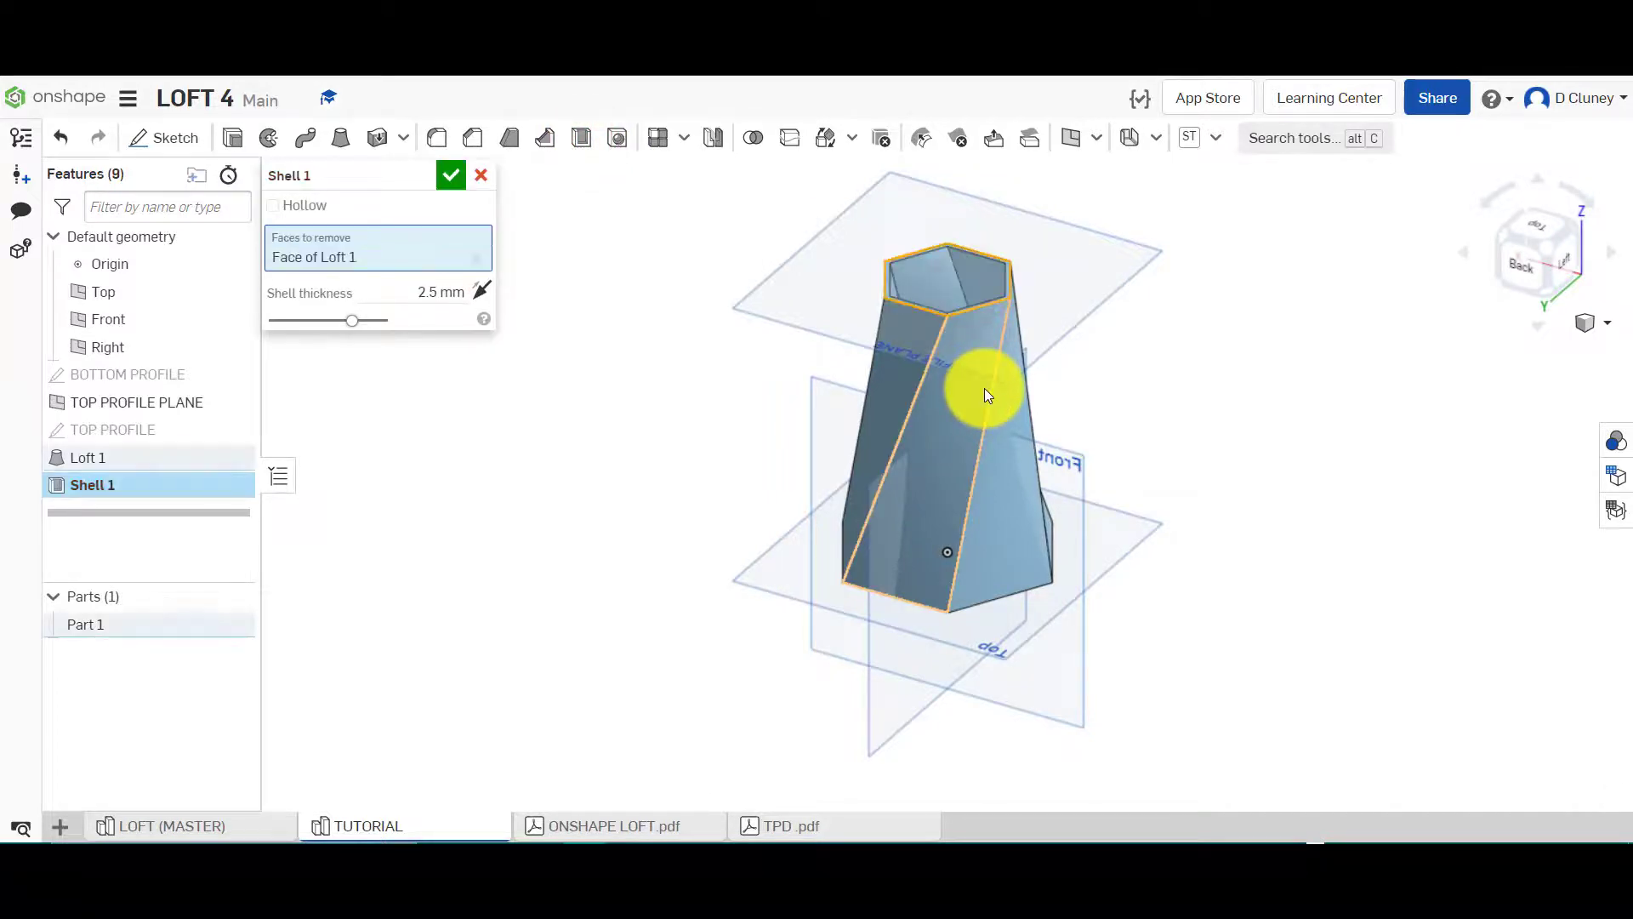
pyautogui.click(482, 294)
pyautogui.click(481, 294)
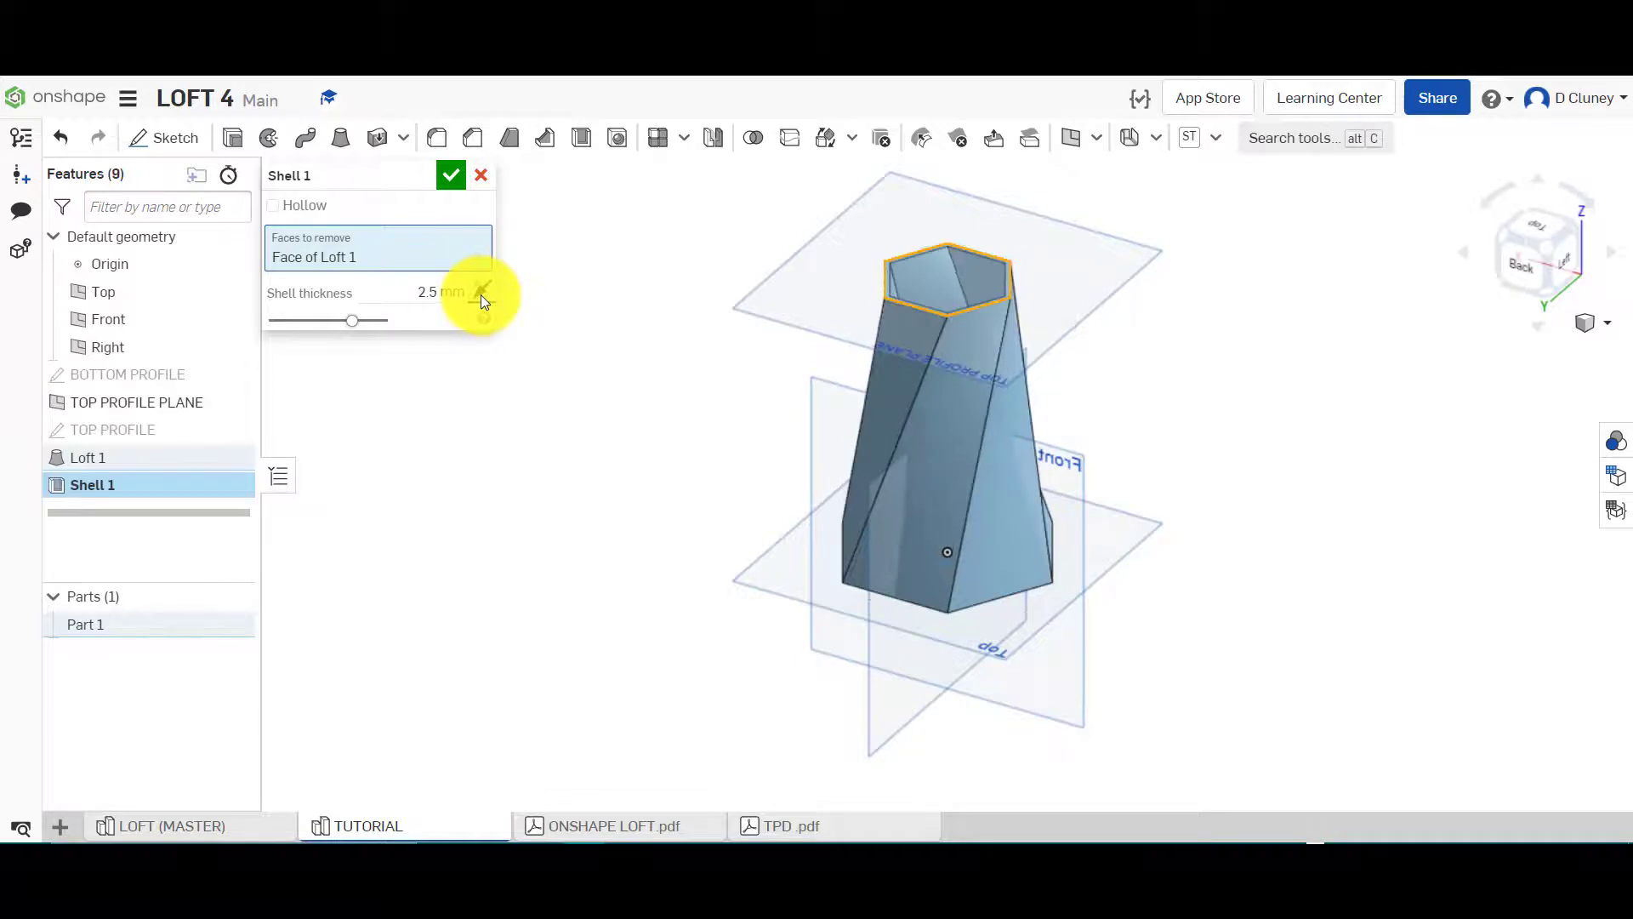
pyautogui.click(447, 175)
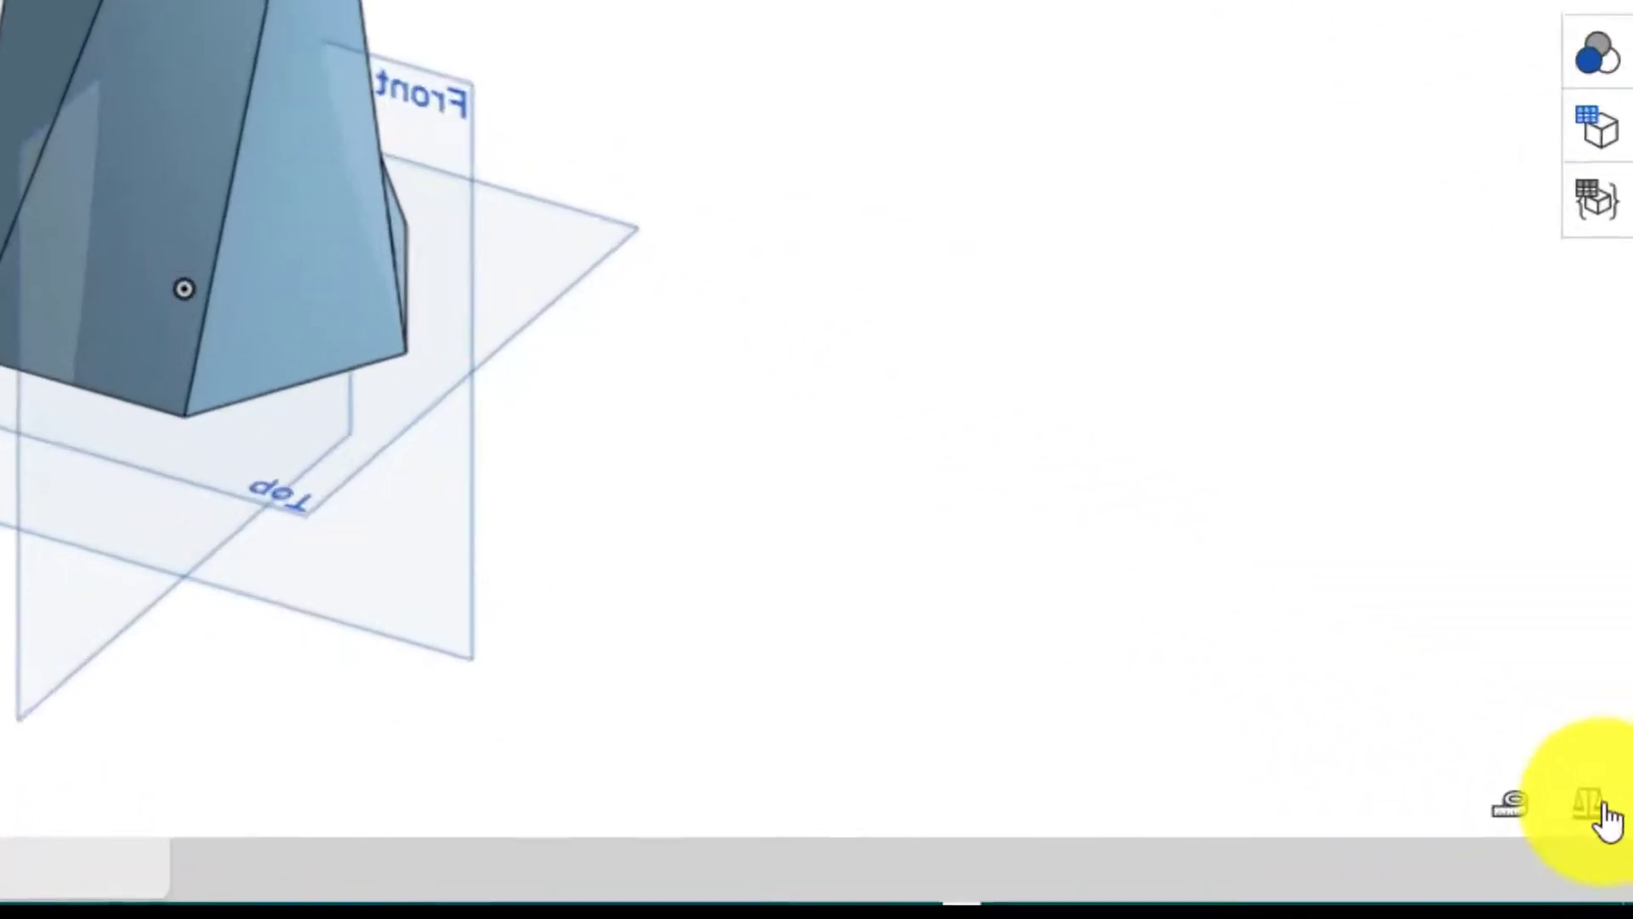
# Check the mass properties of the hollow TUTORIAL vase, Part 1
pyautogui.click(1612, 795)
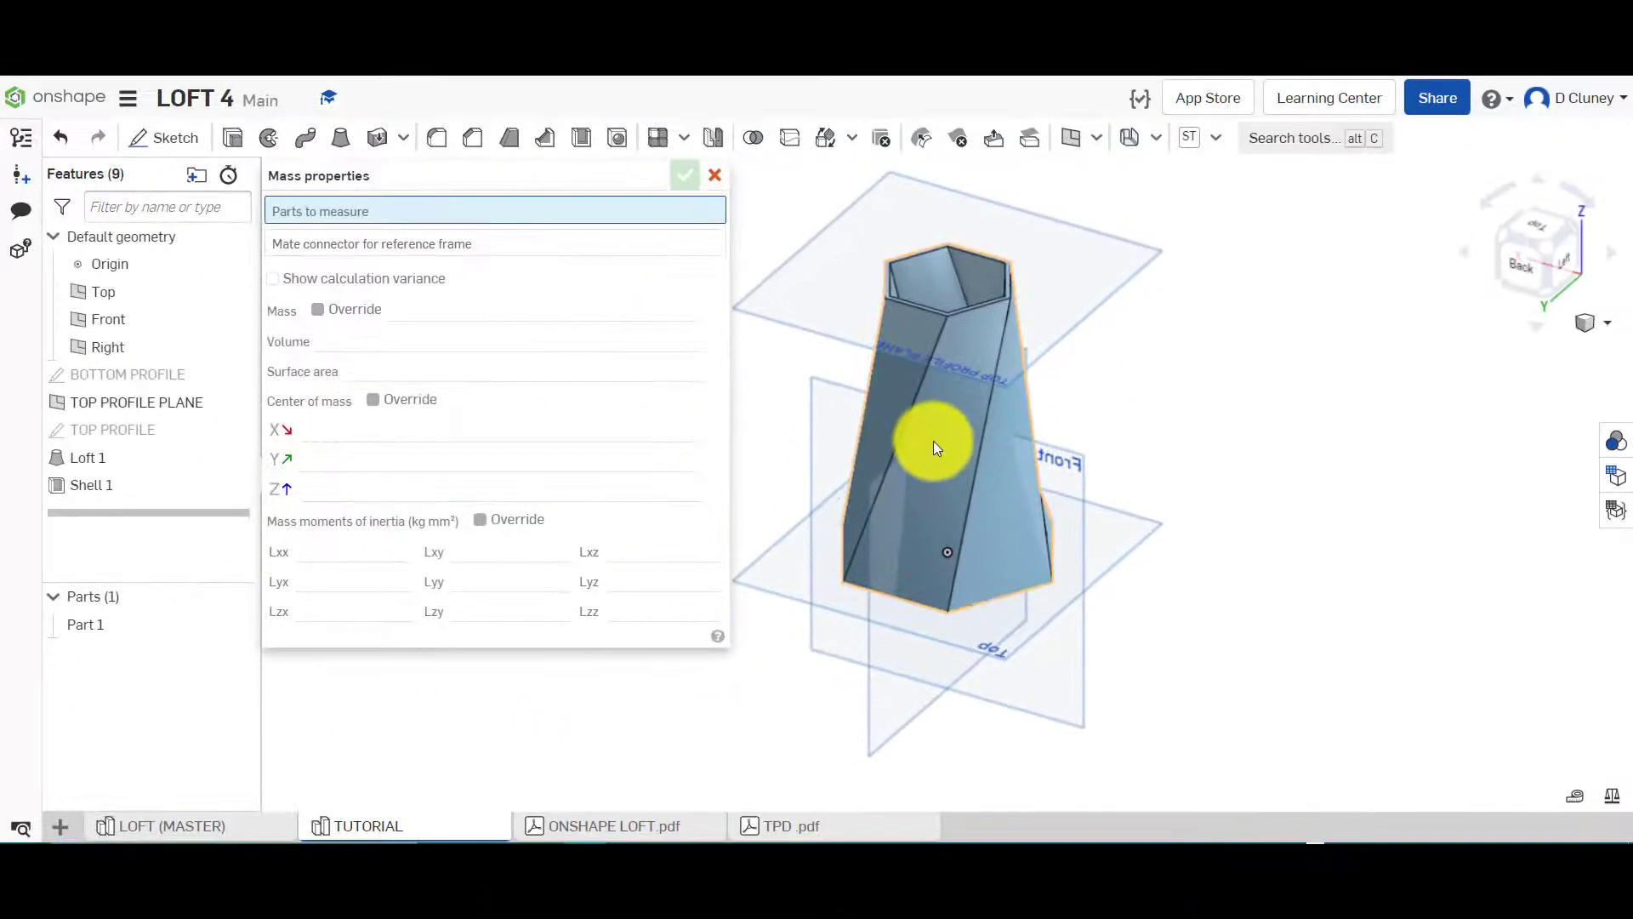
pyautogui.click(932, 440)
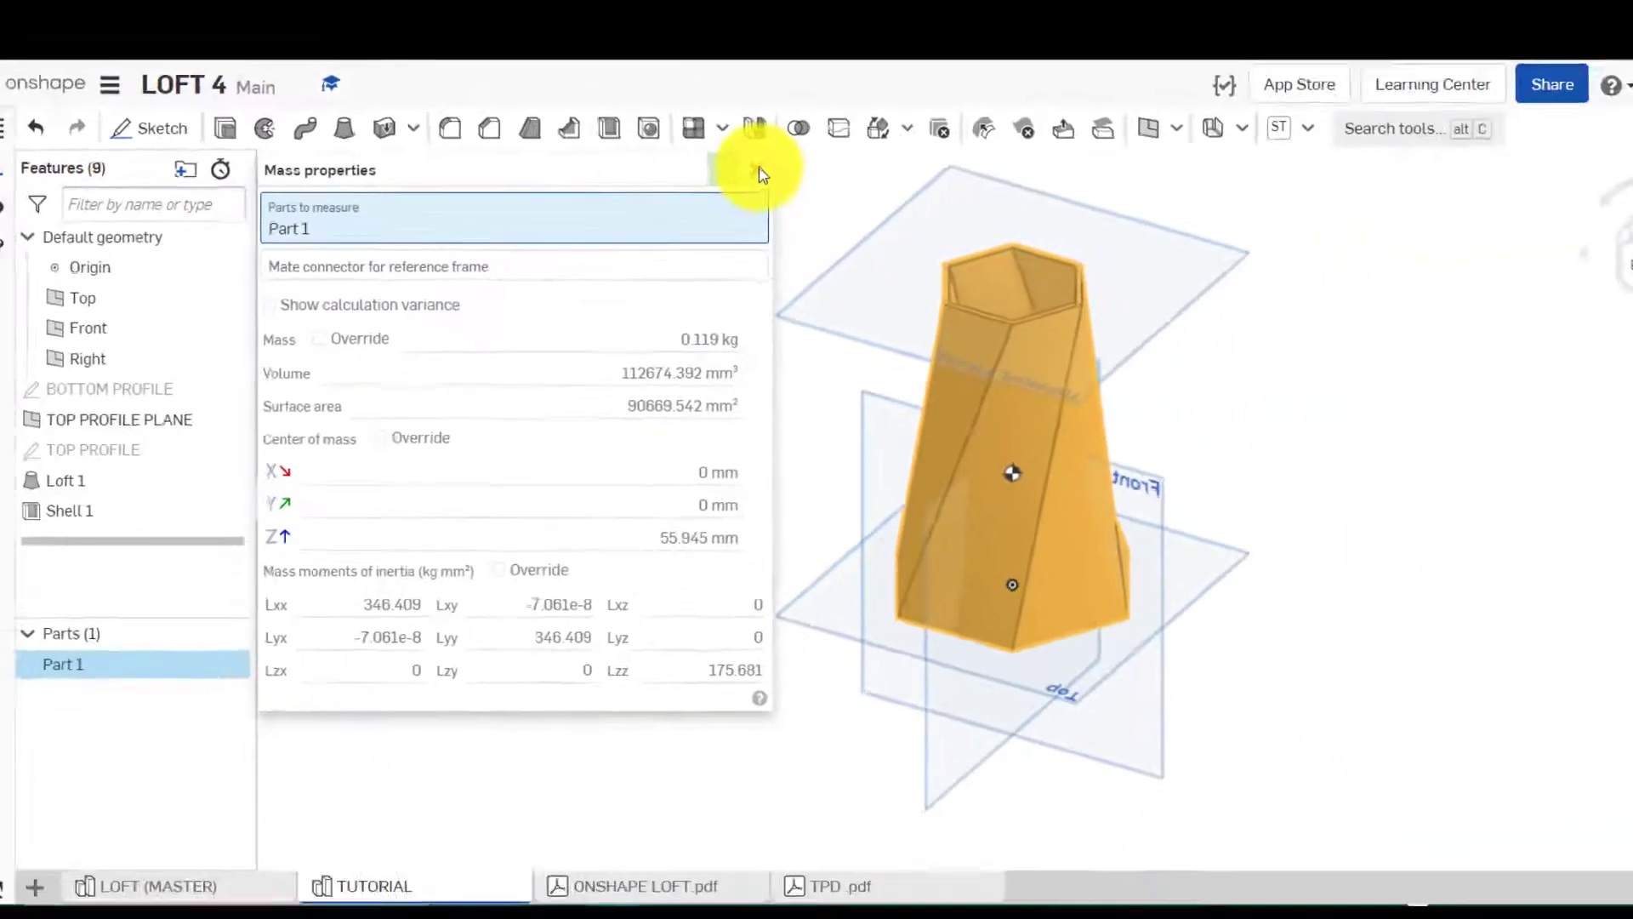
pyautogui.click(1140, 115)
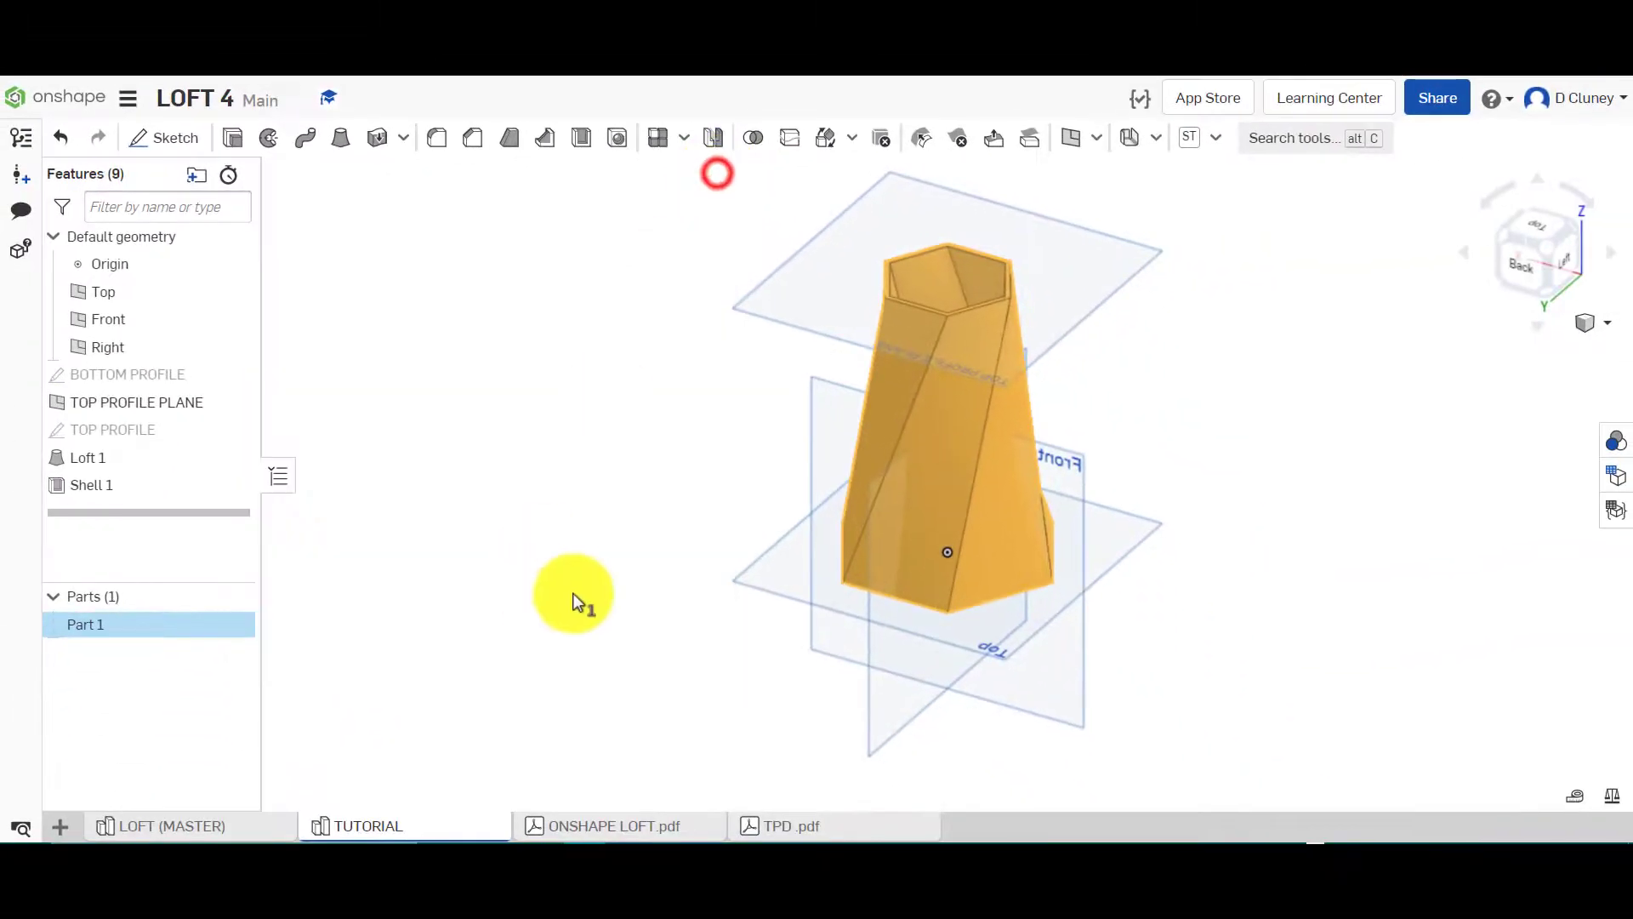
# In LOFT (MASTER), view the vase isometrically and read its volume, 112674.392 mm³
pyautogui.click(262, 827)
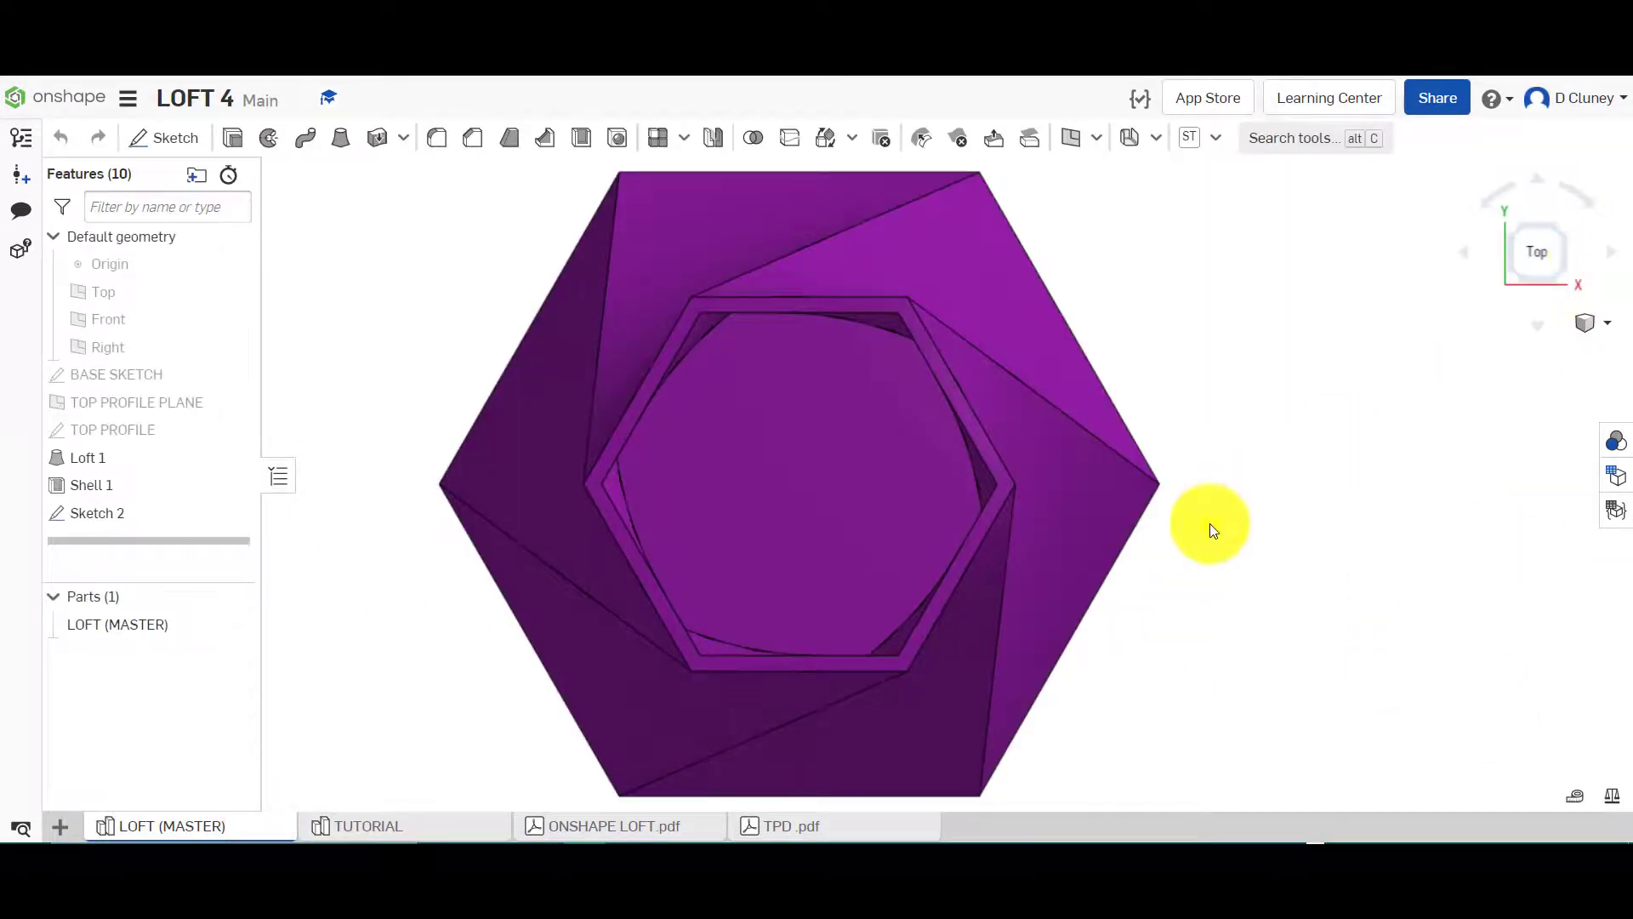
pyautogui.rightClick(1209, 523)
pyautogui.click(1268, 605)
pyautogui.click(1613, 795)
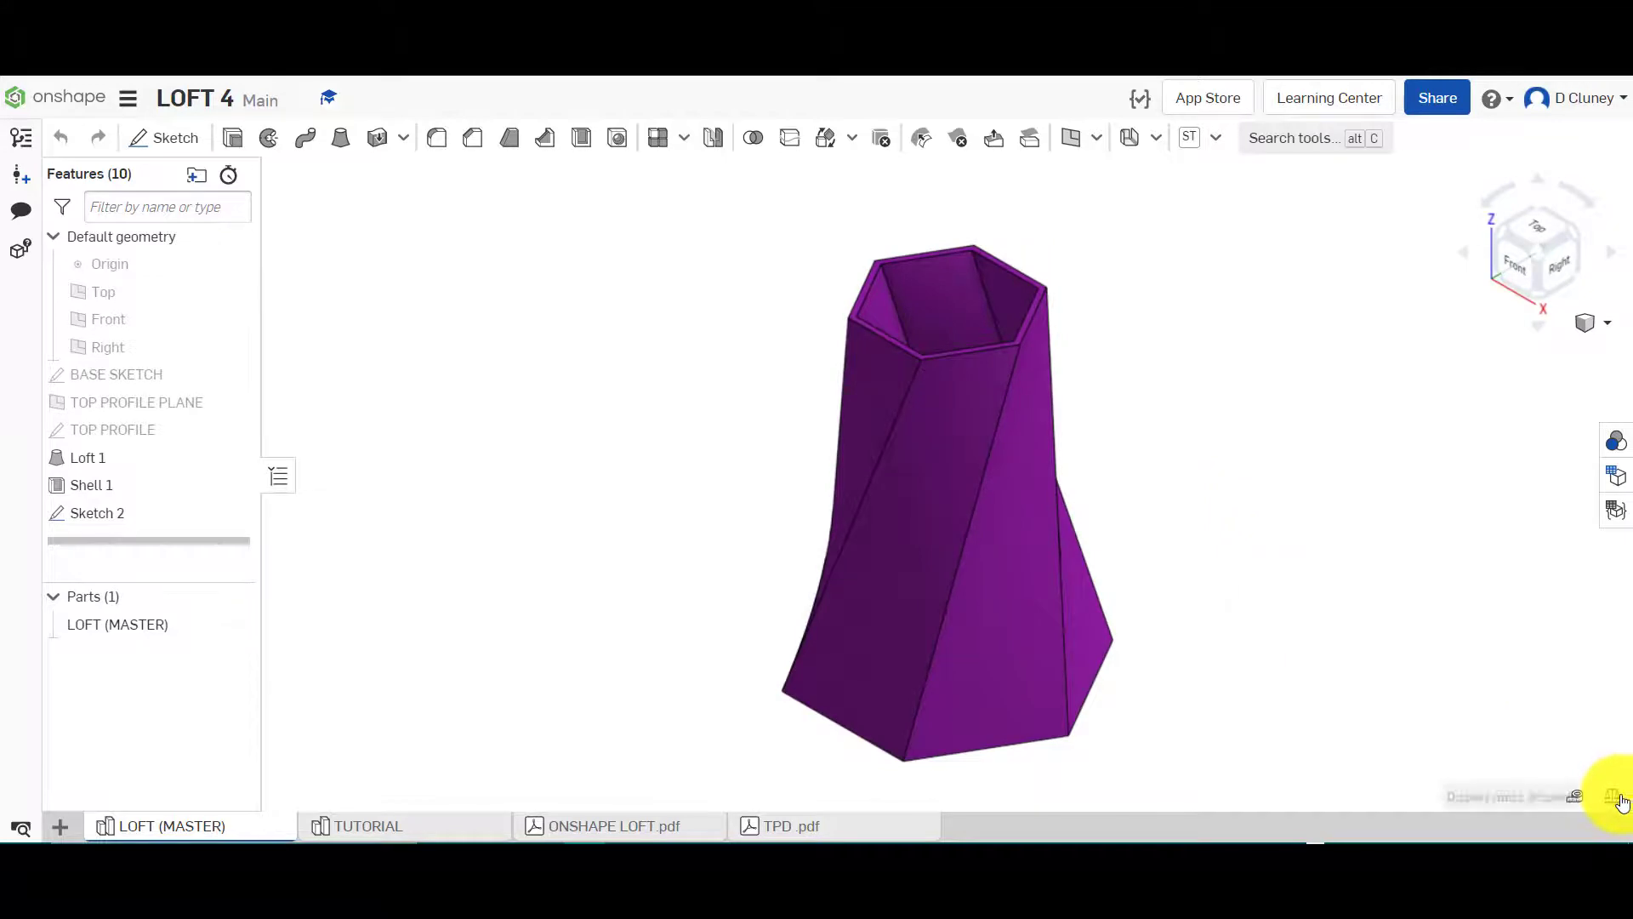
pyautogui.click(1013, 483)
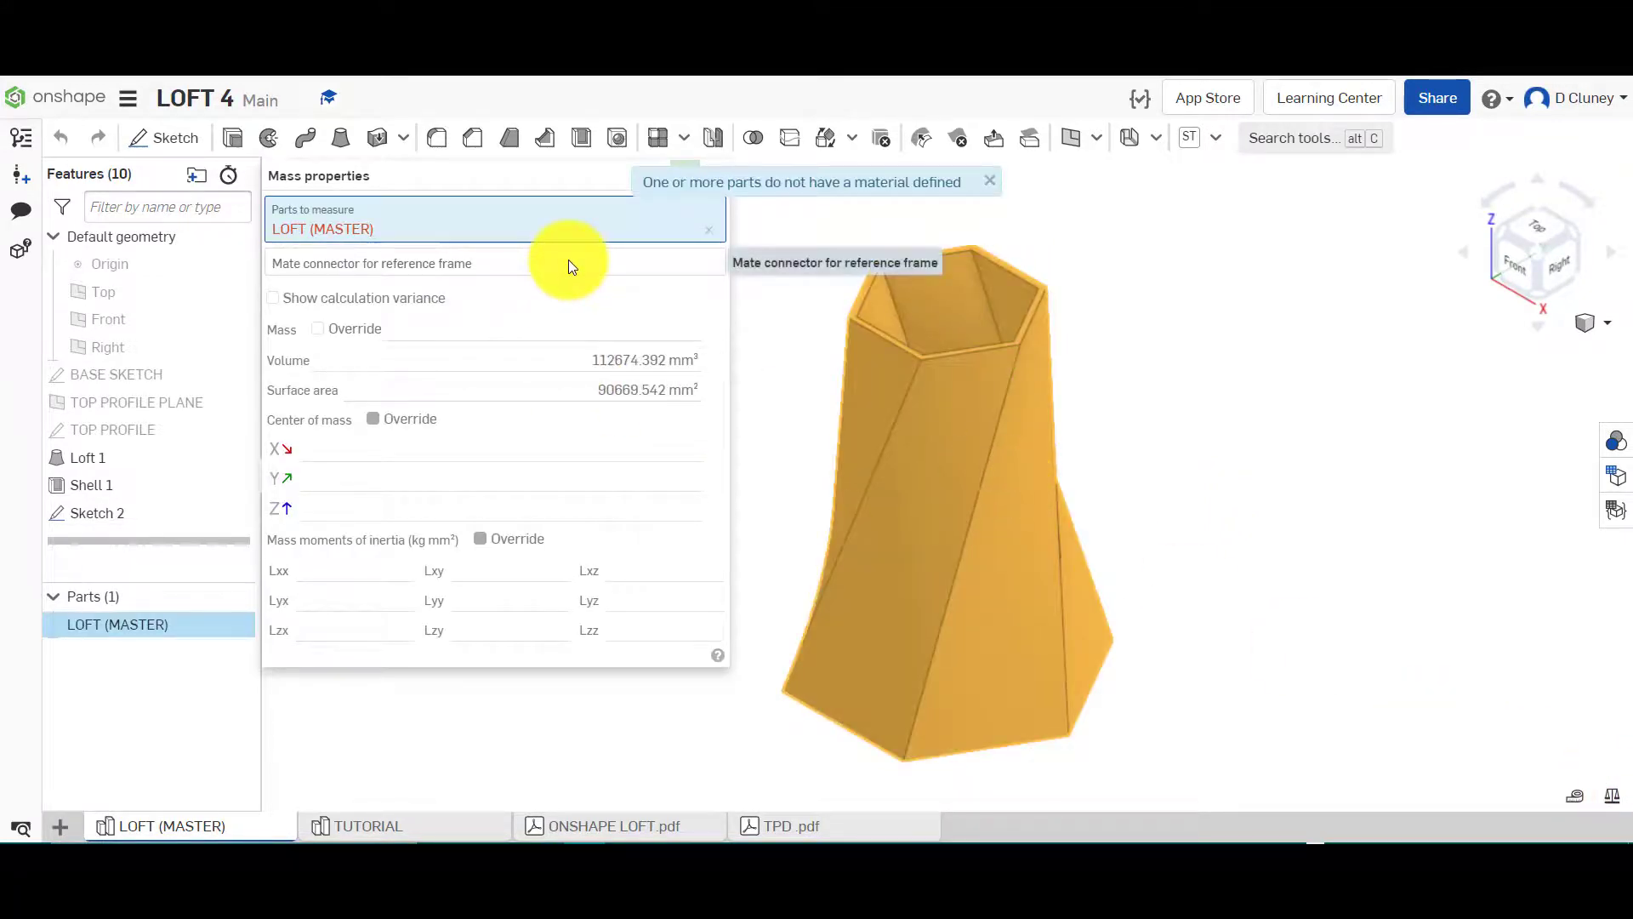
pyautogui.click(990, 183)
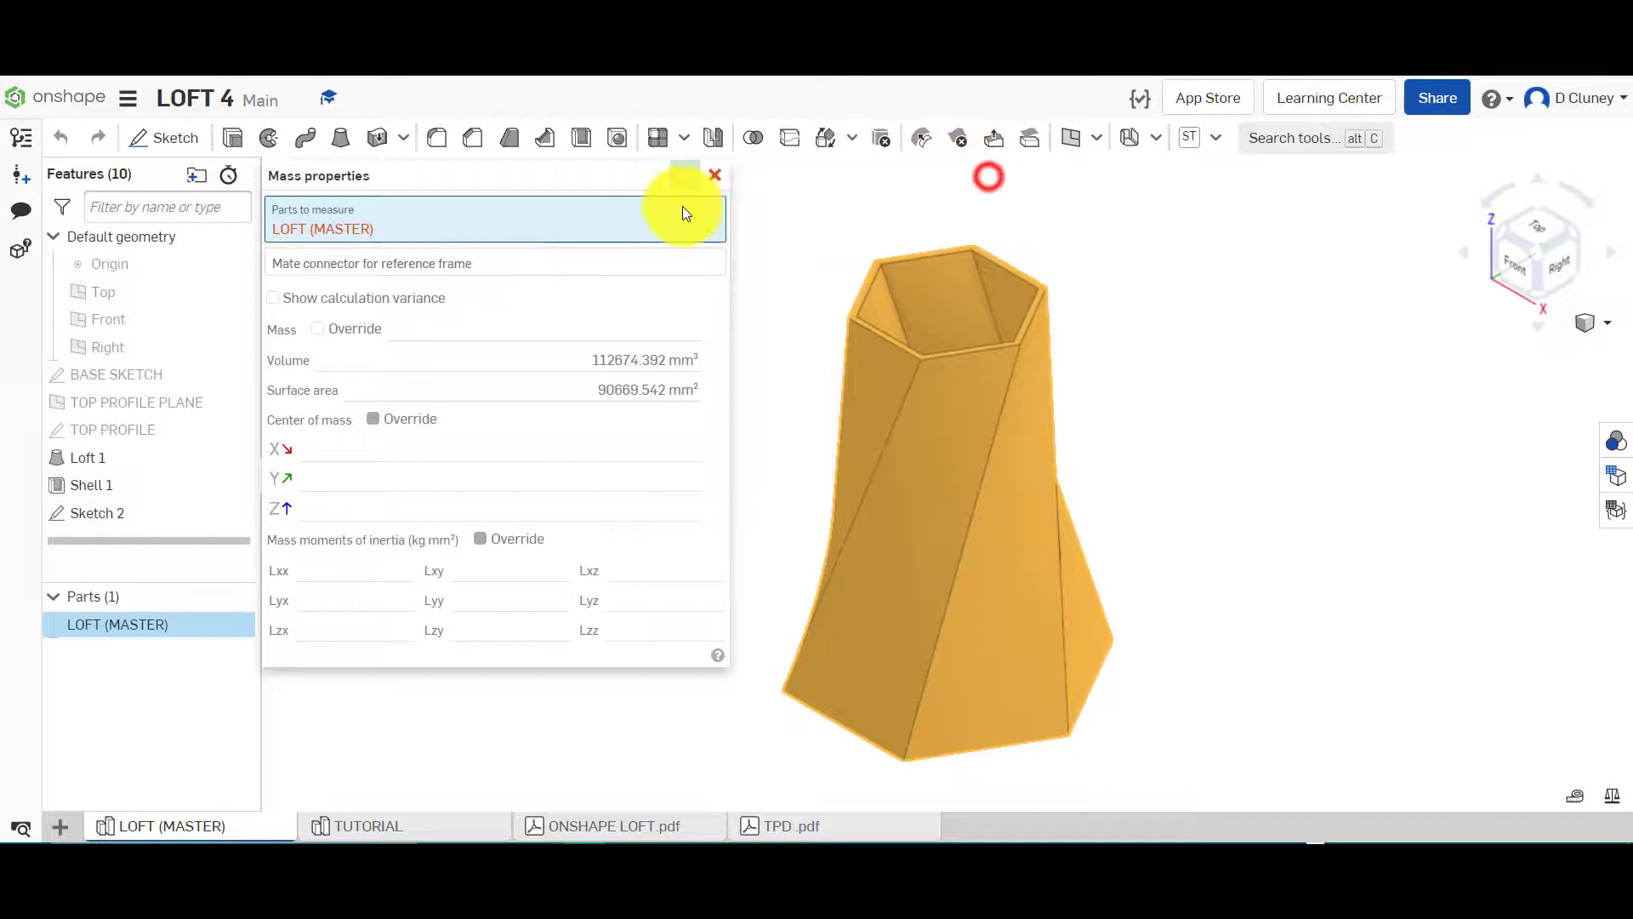
pyautogui.click(715, 170)
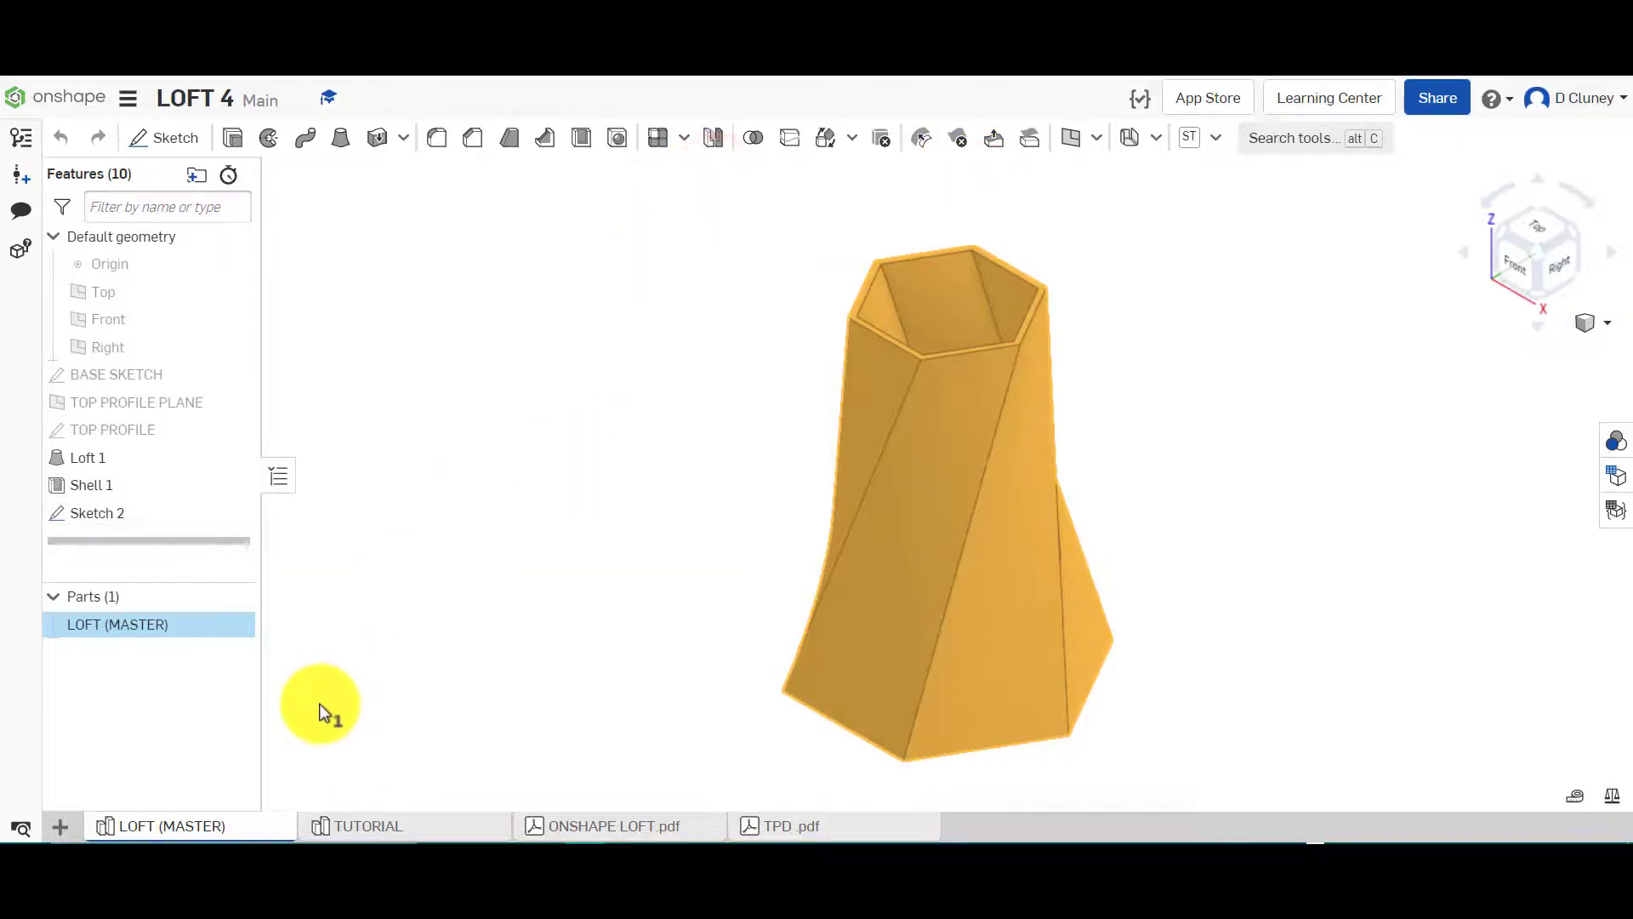
# Assign ABS material (density 1.052e-6 kg/mm³) to the LOFT (MASTER) part
pyautogui.rightClick(205, 835)
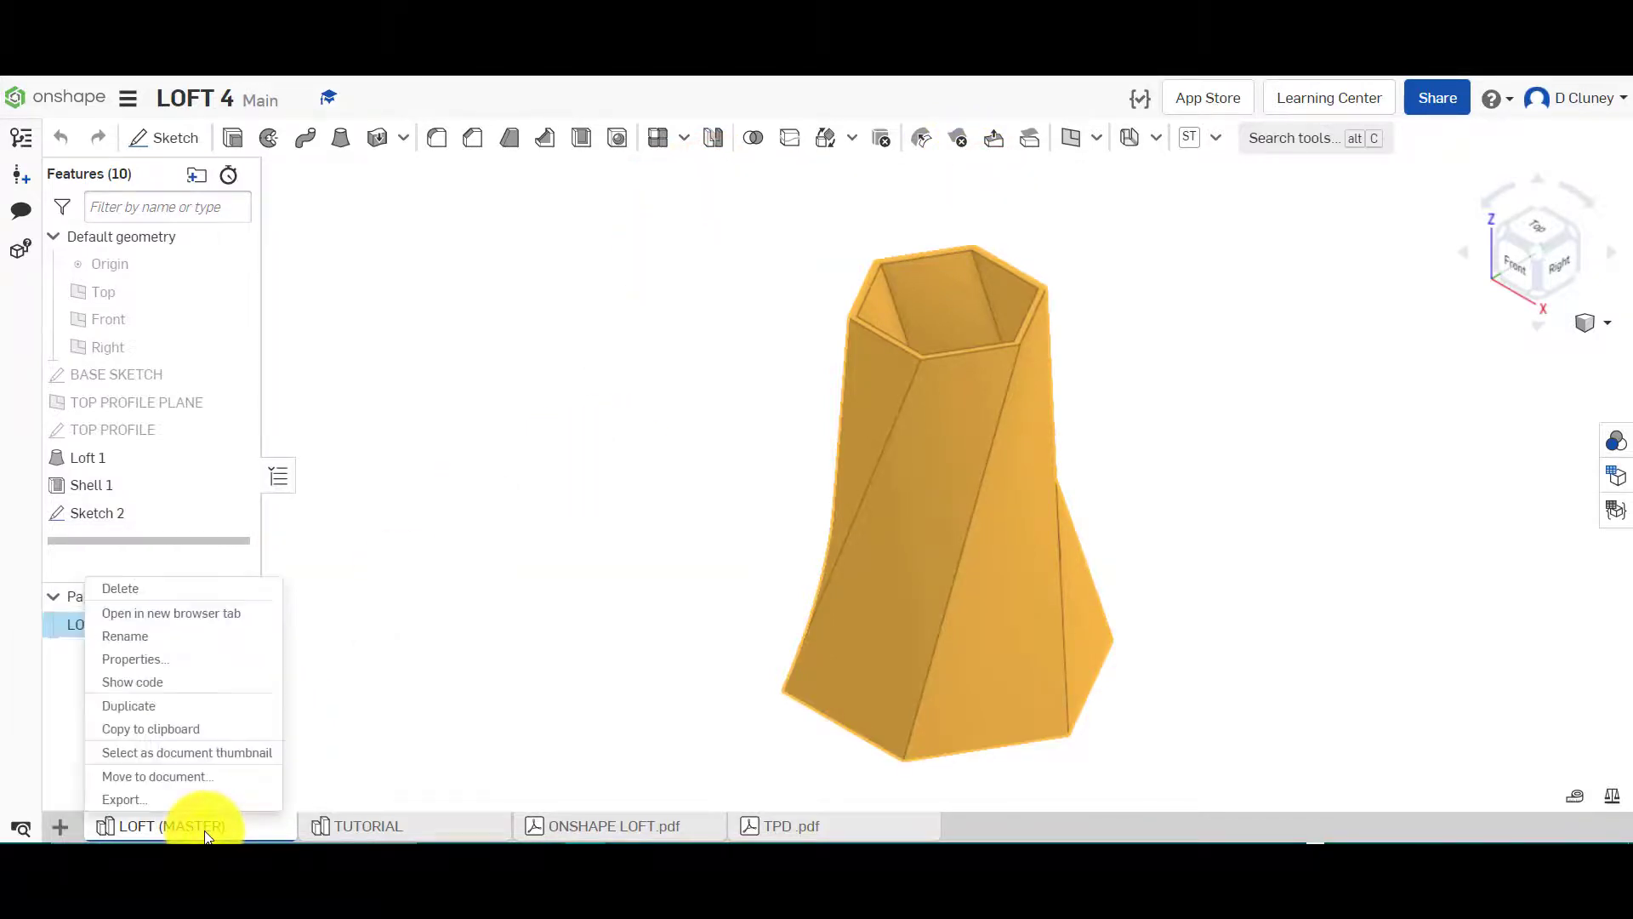
pyautogui.click(413, 663)
pyautogui.rightClick(180, 625)
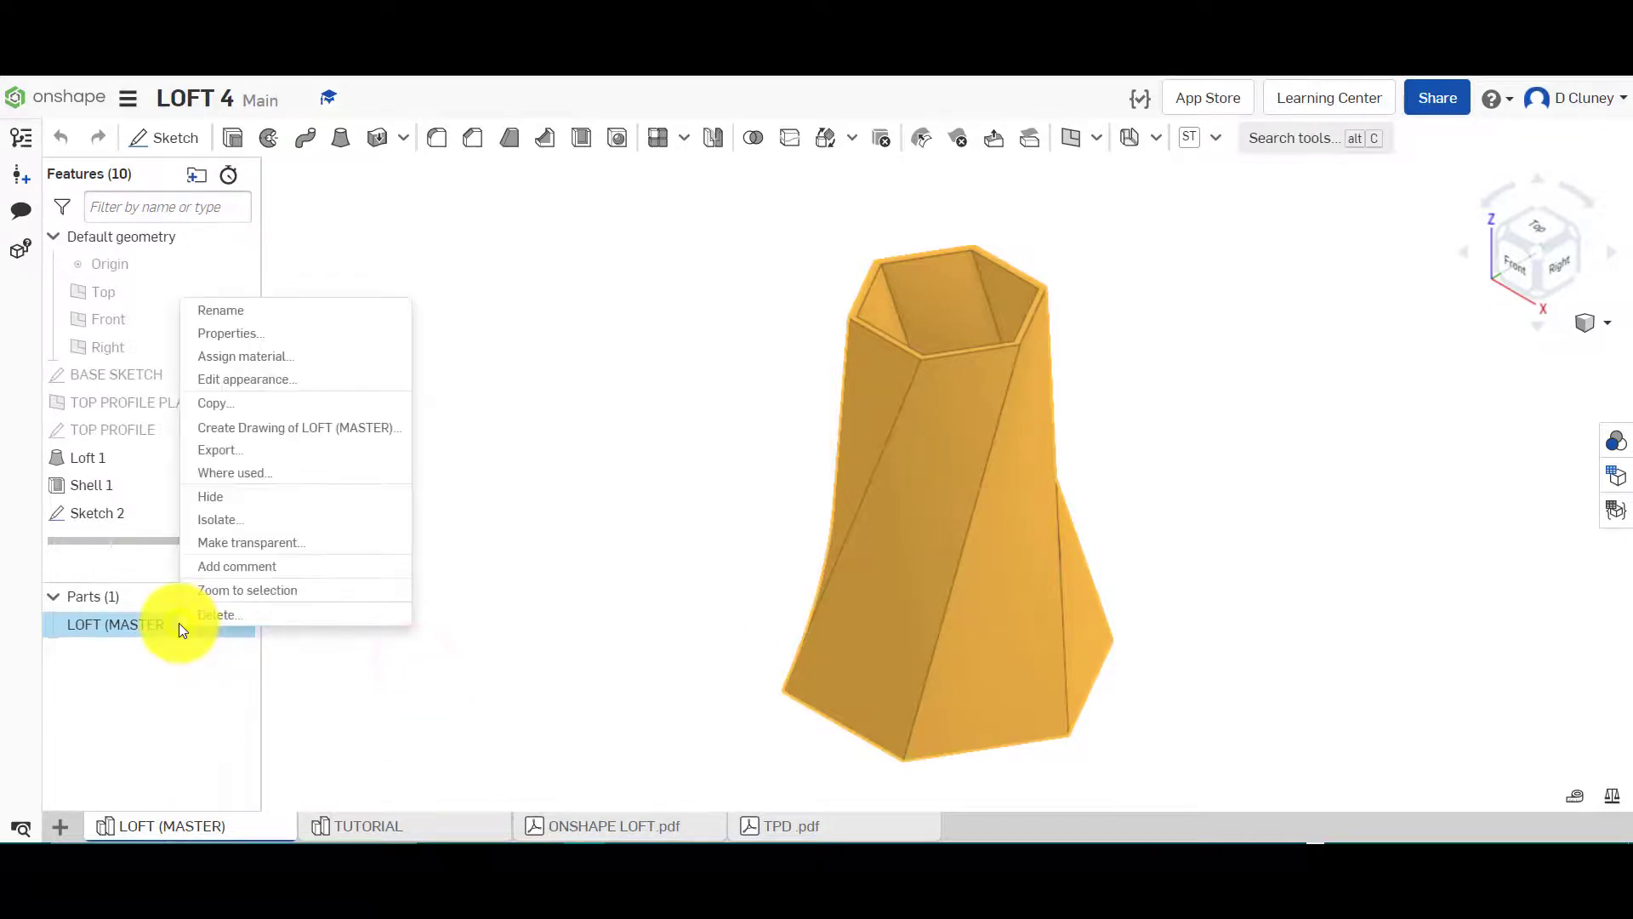
pyautogui.click(257, 358)
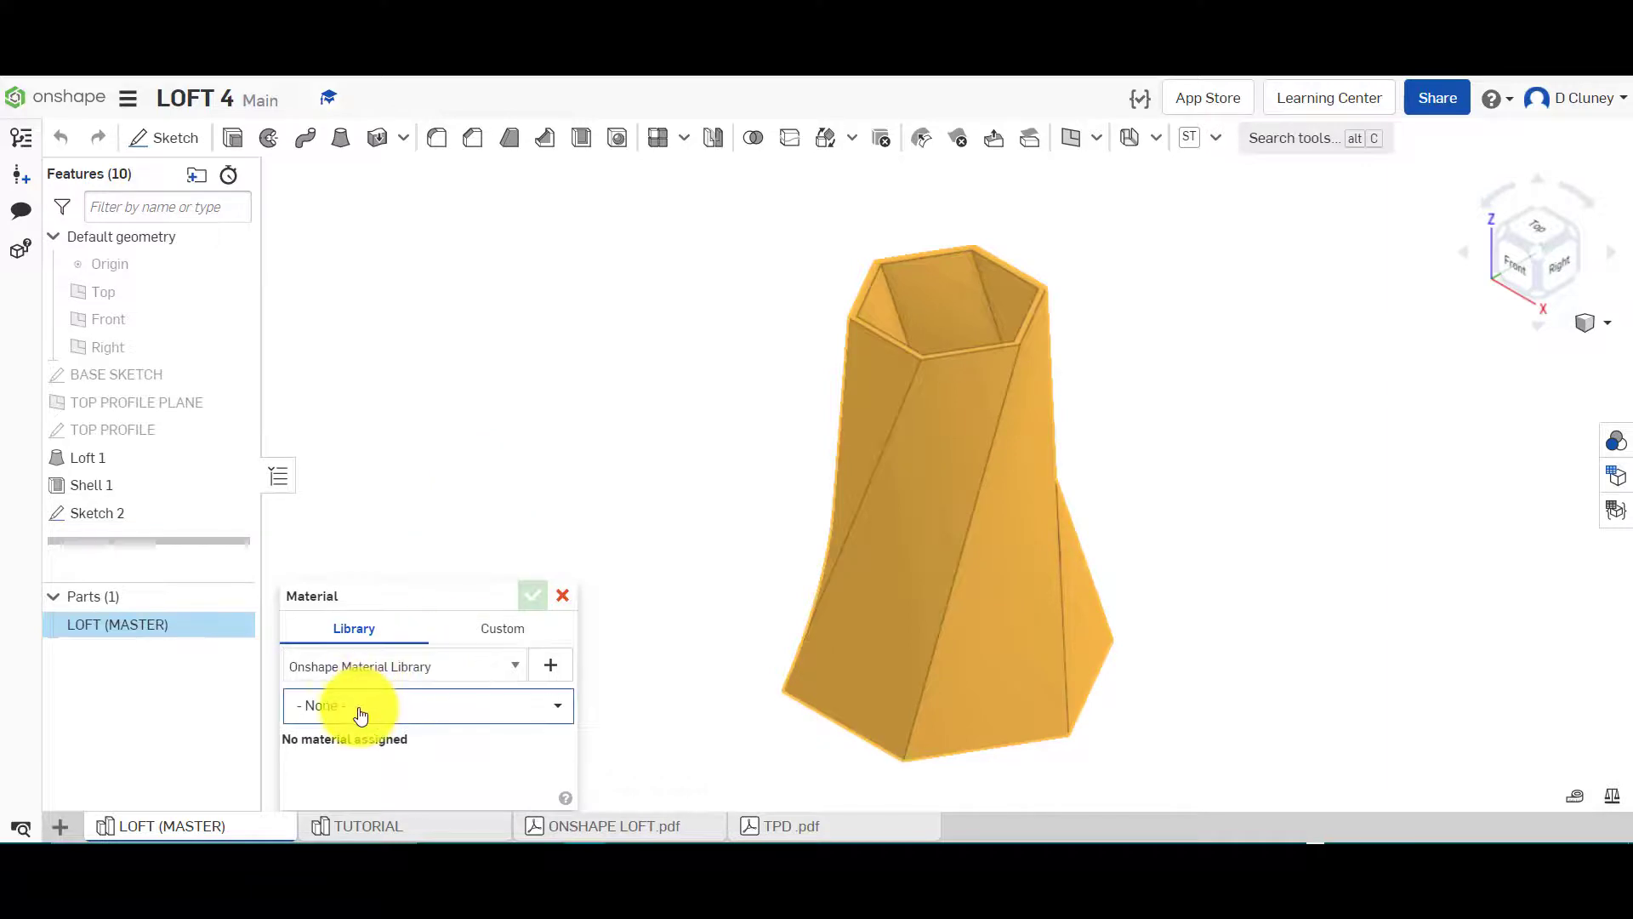
pyautogui.click(358, 707)
pyautogui.write('A')
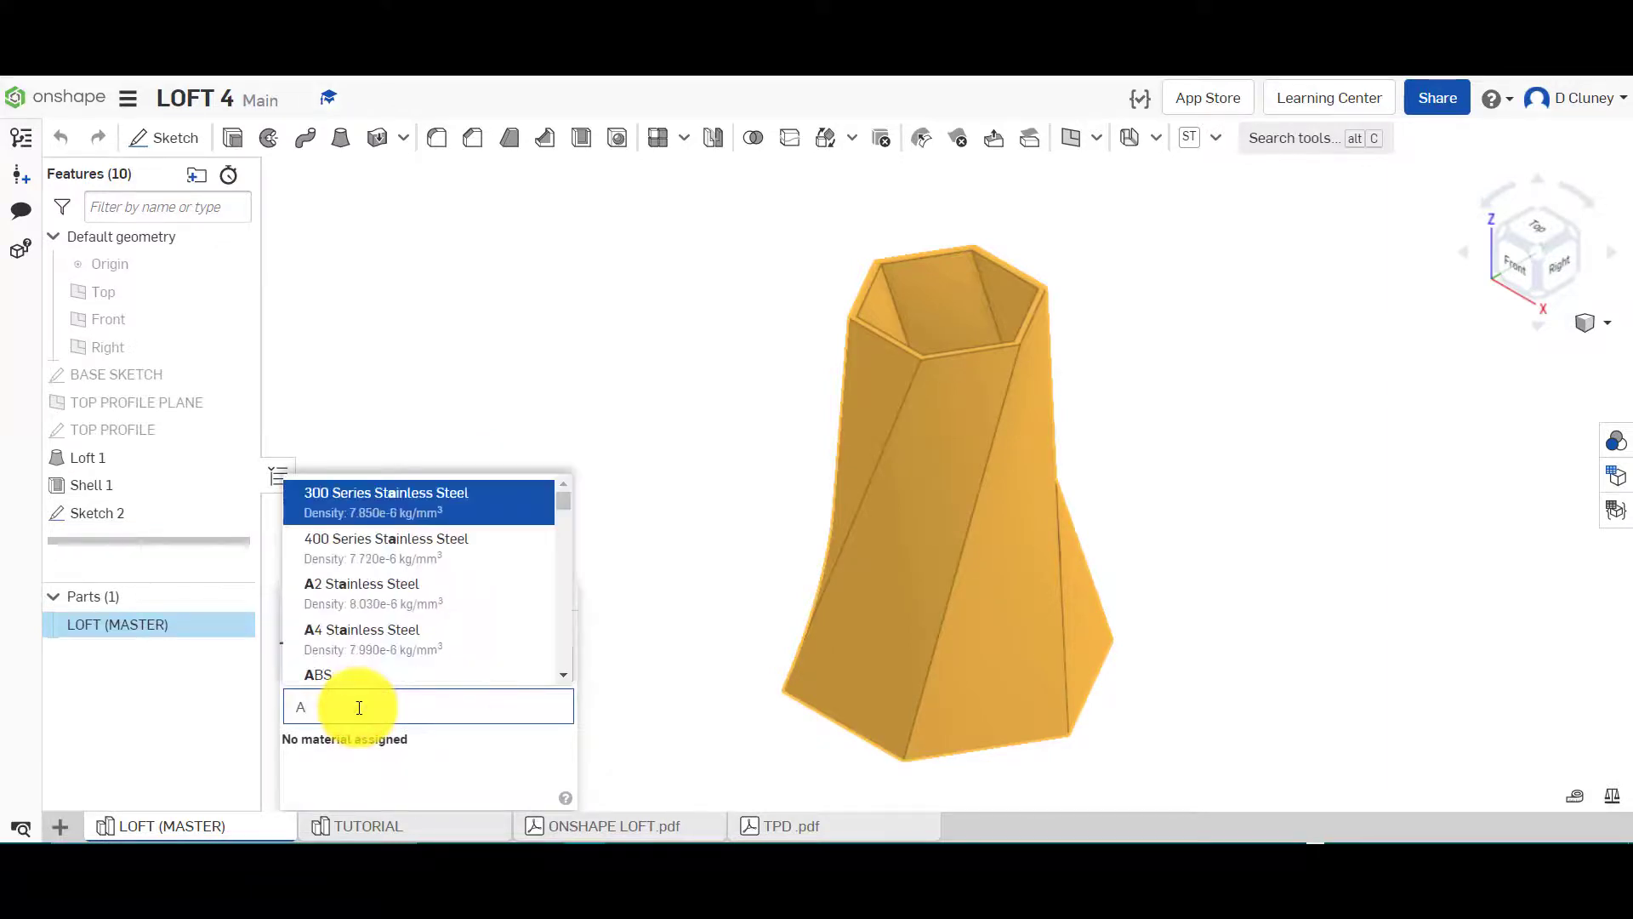
pyautogui.write('BS')
pyautogui.click(412, 553)
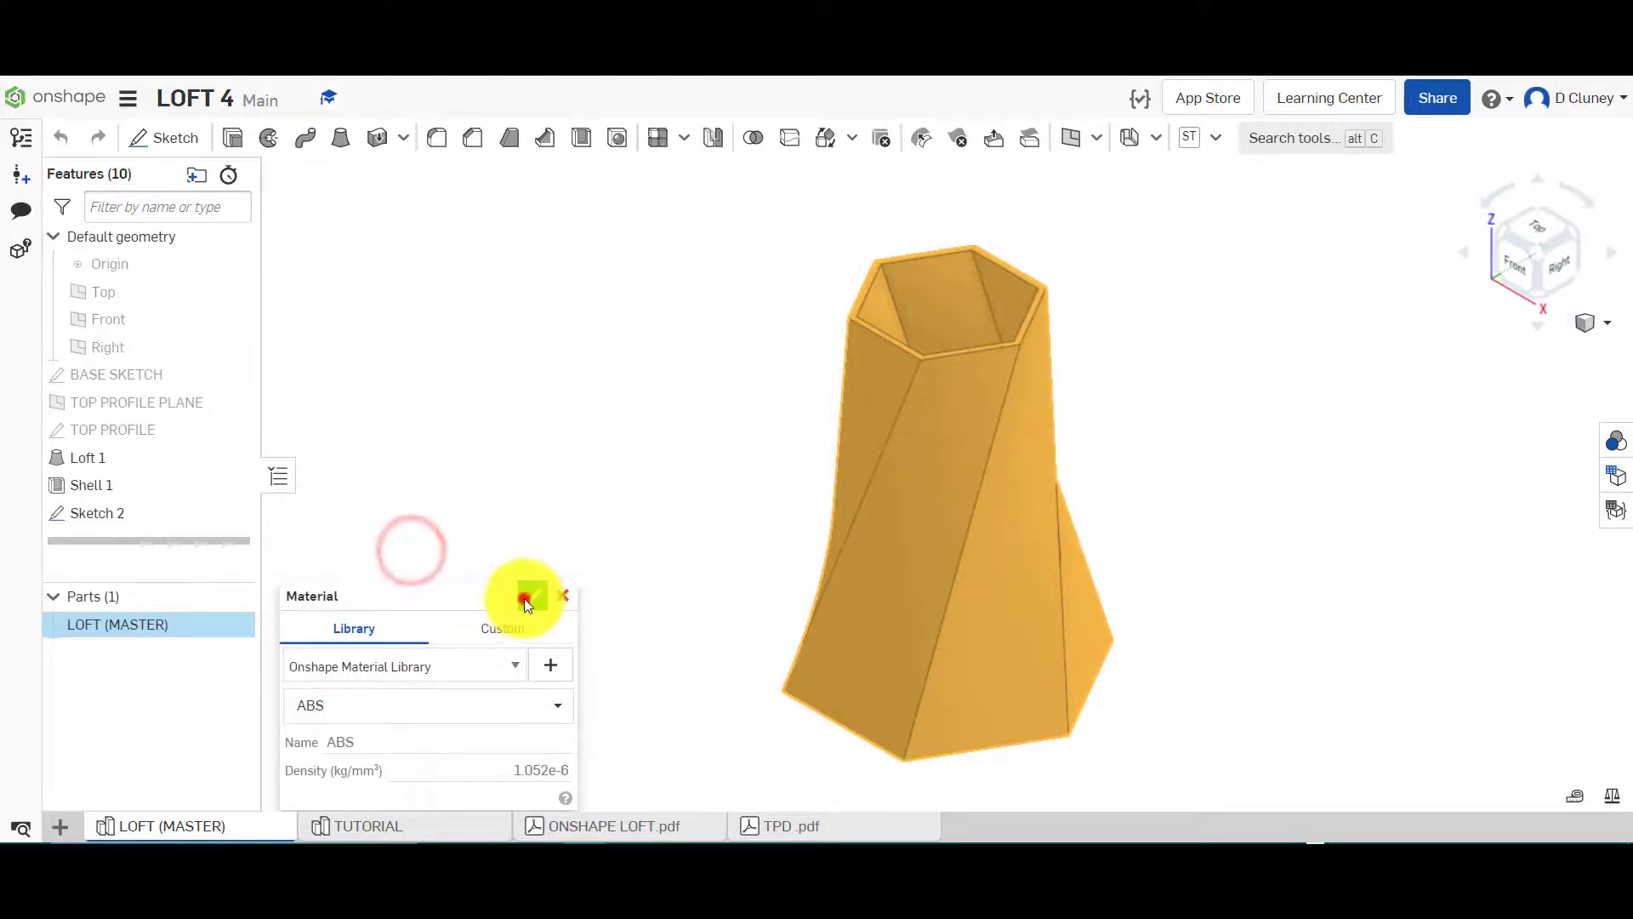
pyautogui.click(526, 597)
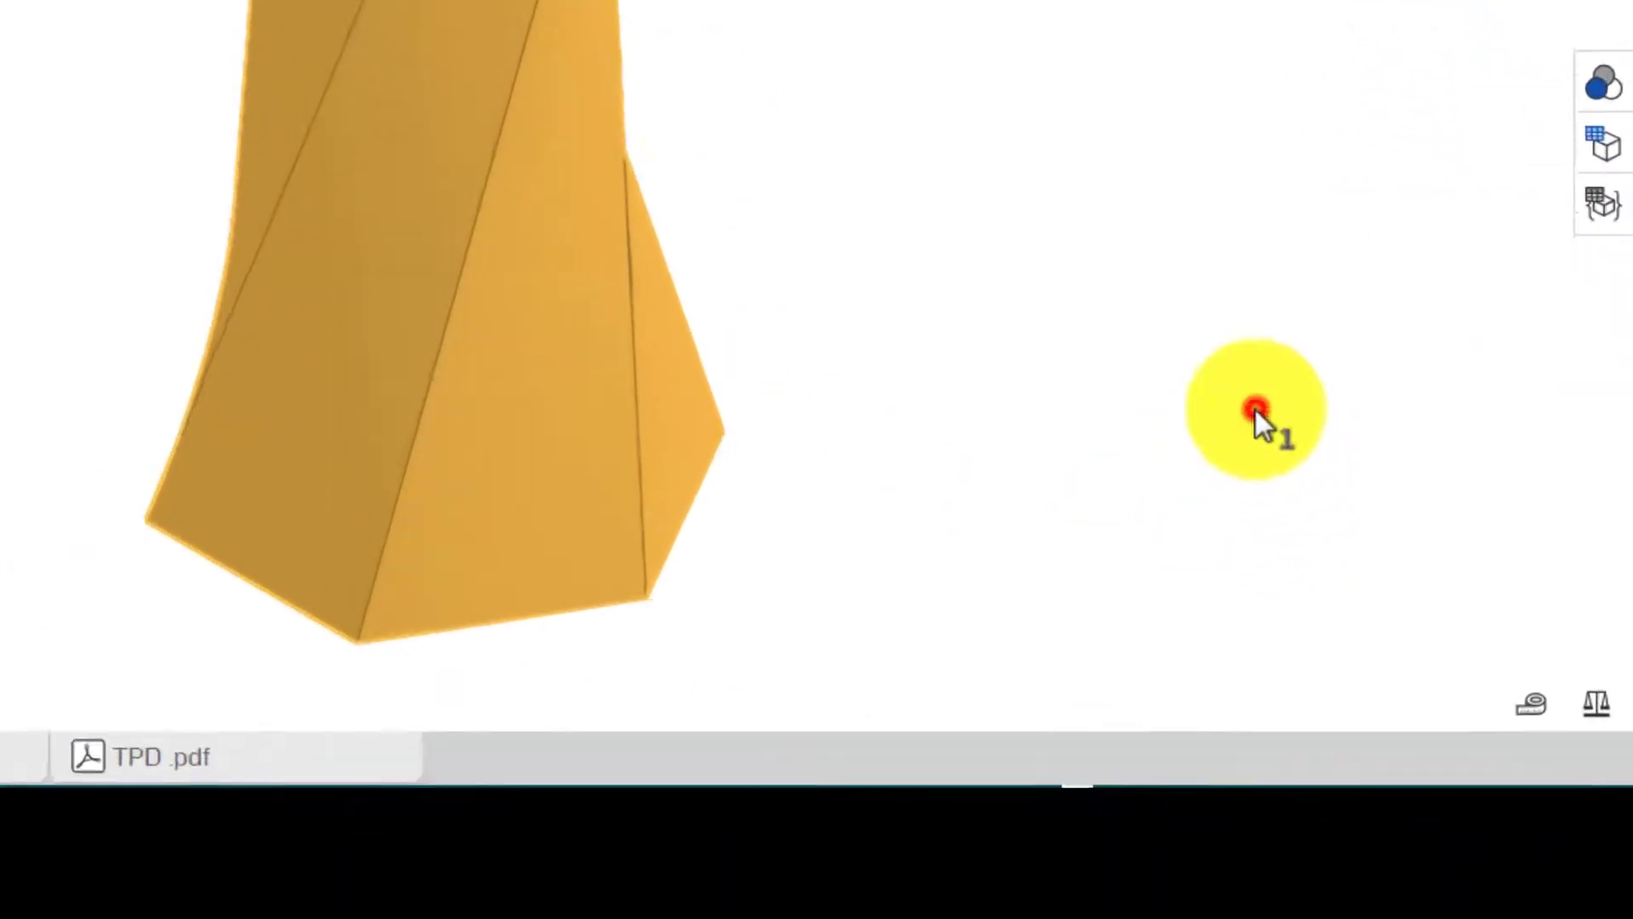
# Measure the LOFT (MASTER) part's mass with ABS applied: 0.11853346 kg
pyautogui.click(1596, 702)
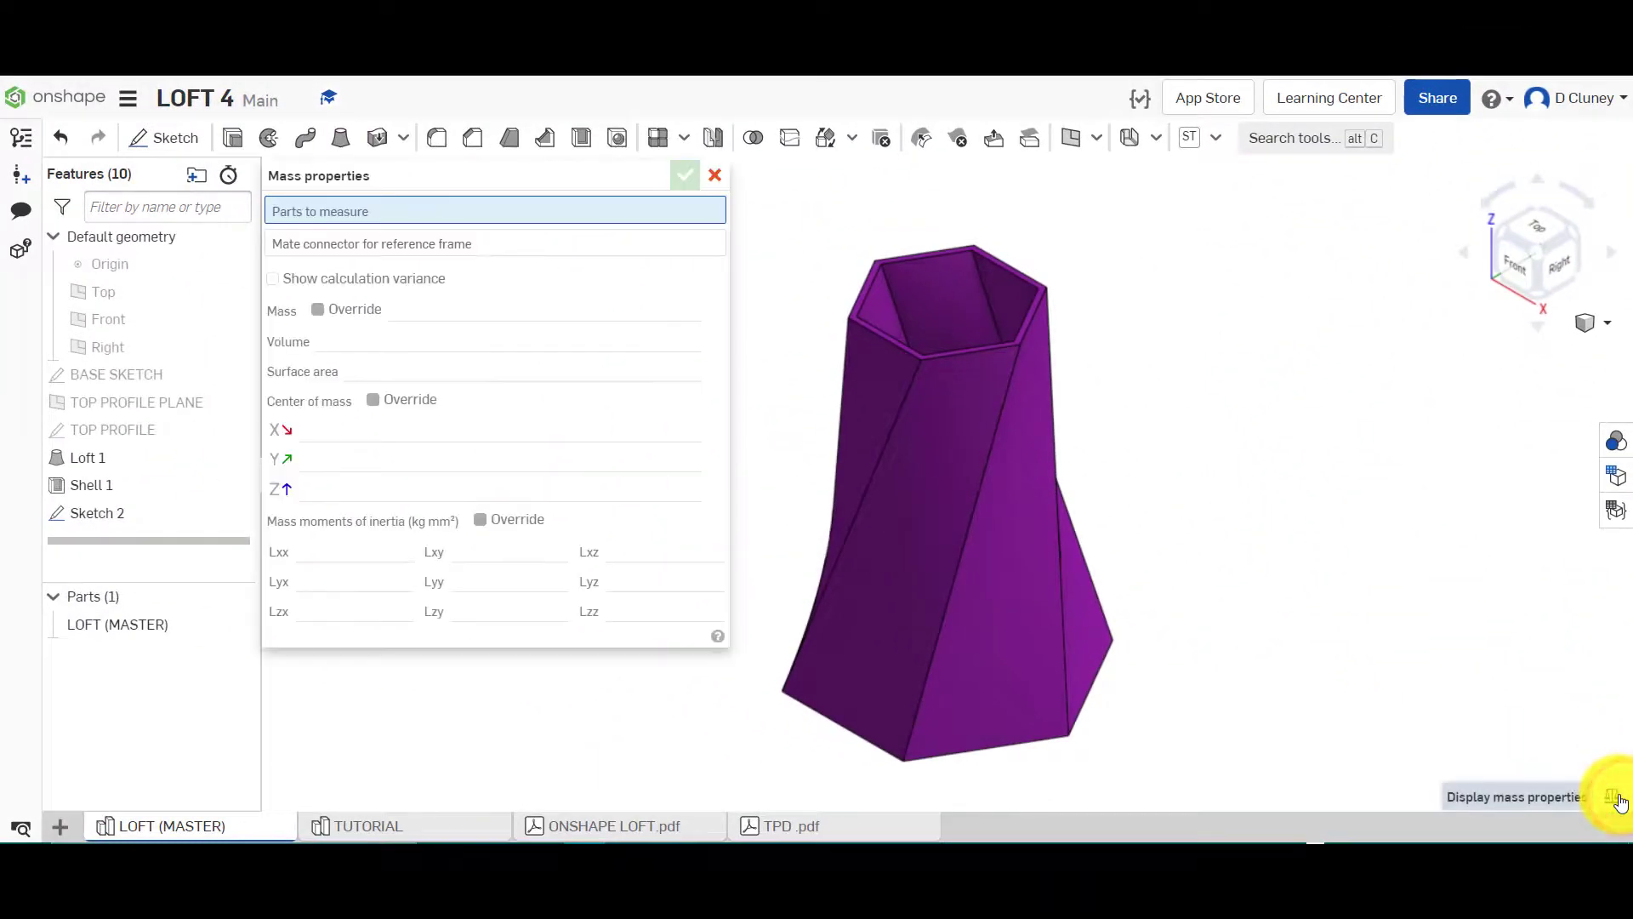
pyautogui.click(991, 582)
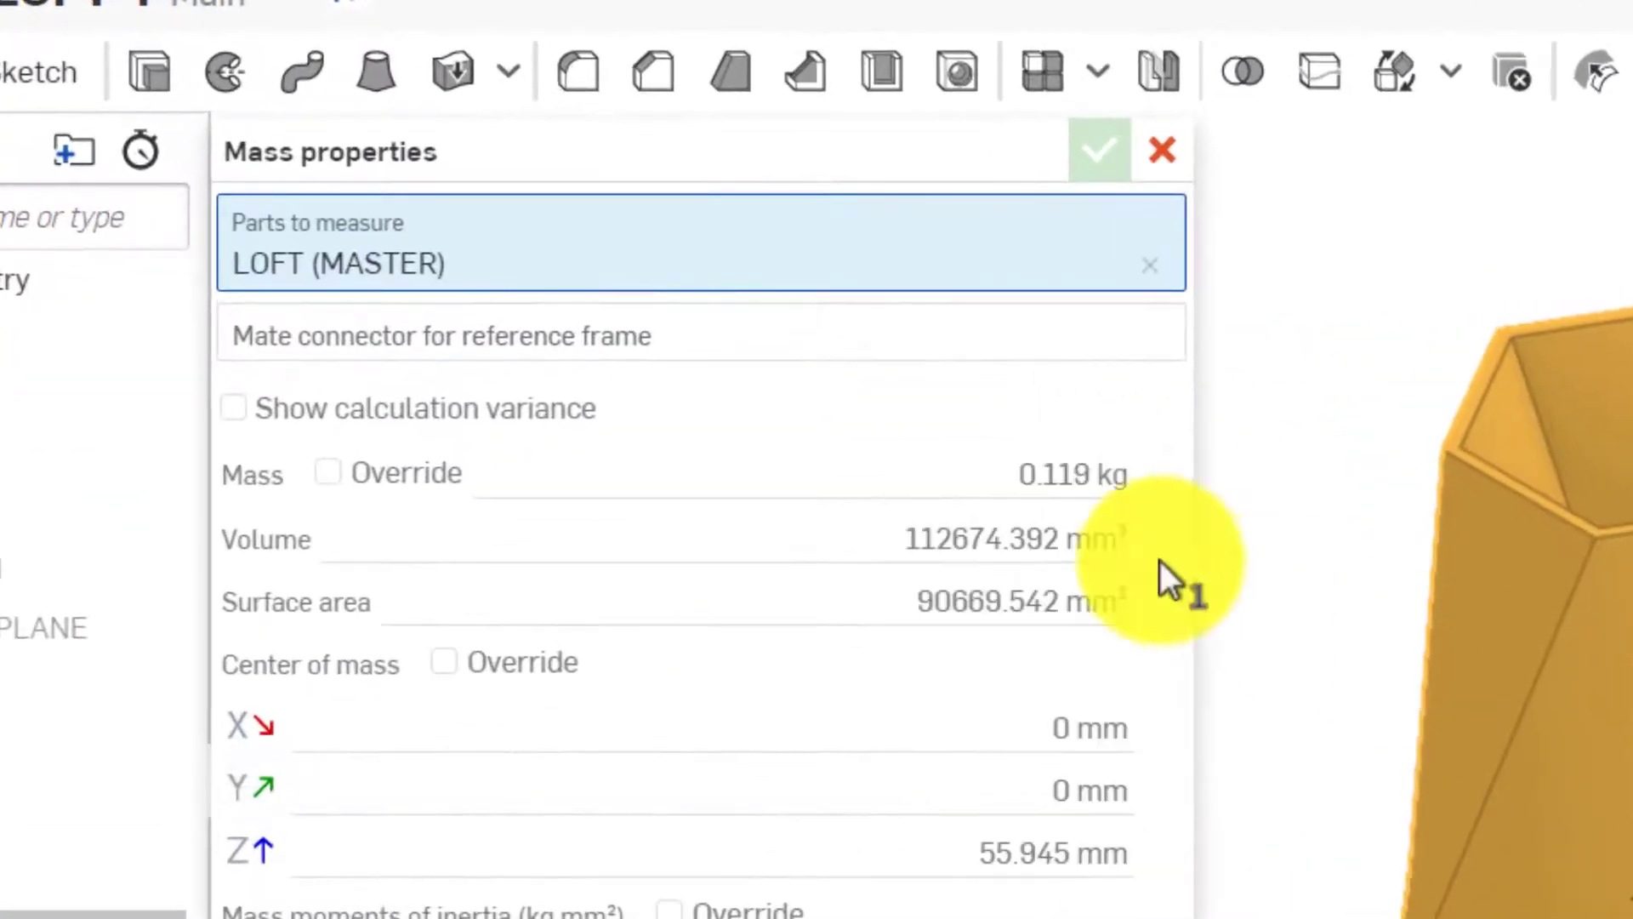
pyautogui.moveTo(1102, 486)
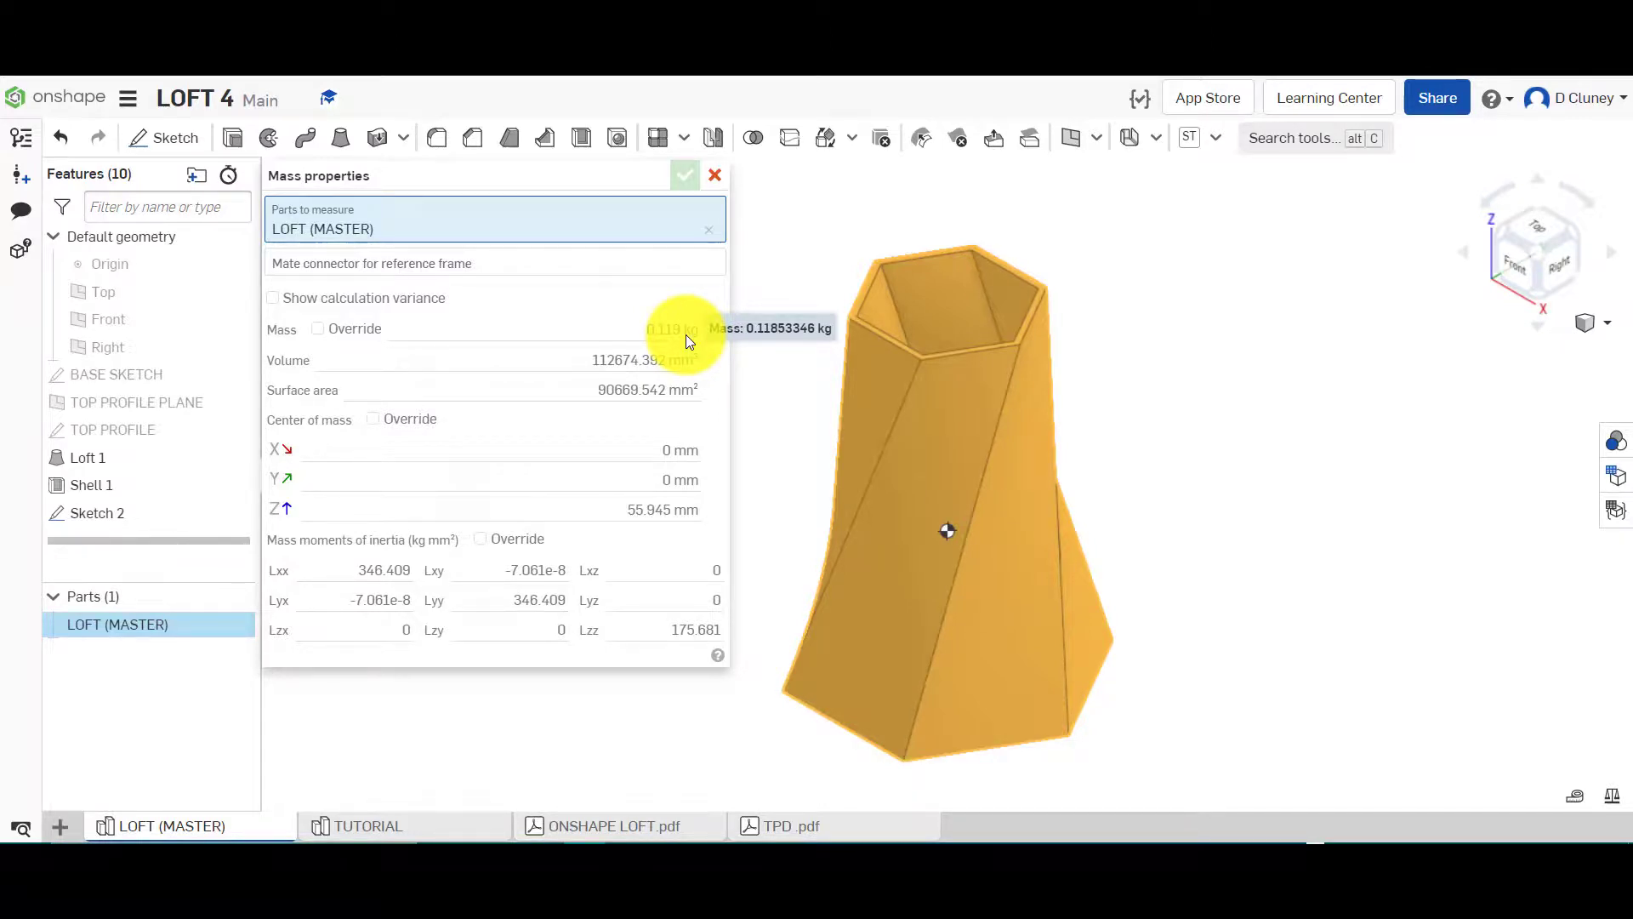
pyautogui.click(715, 176)
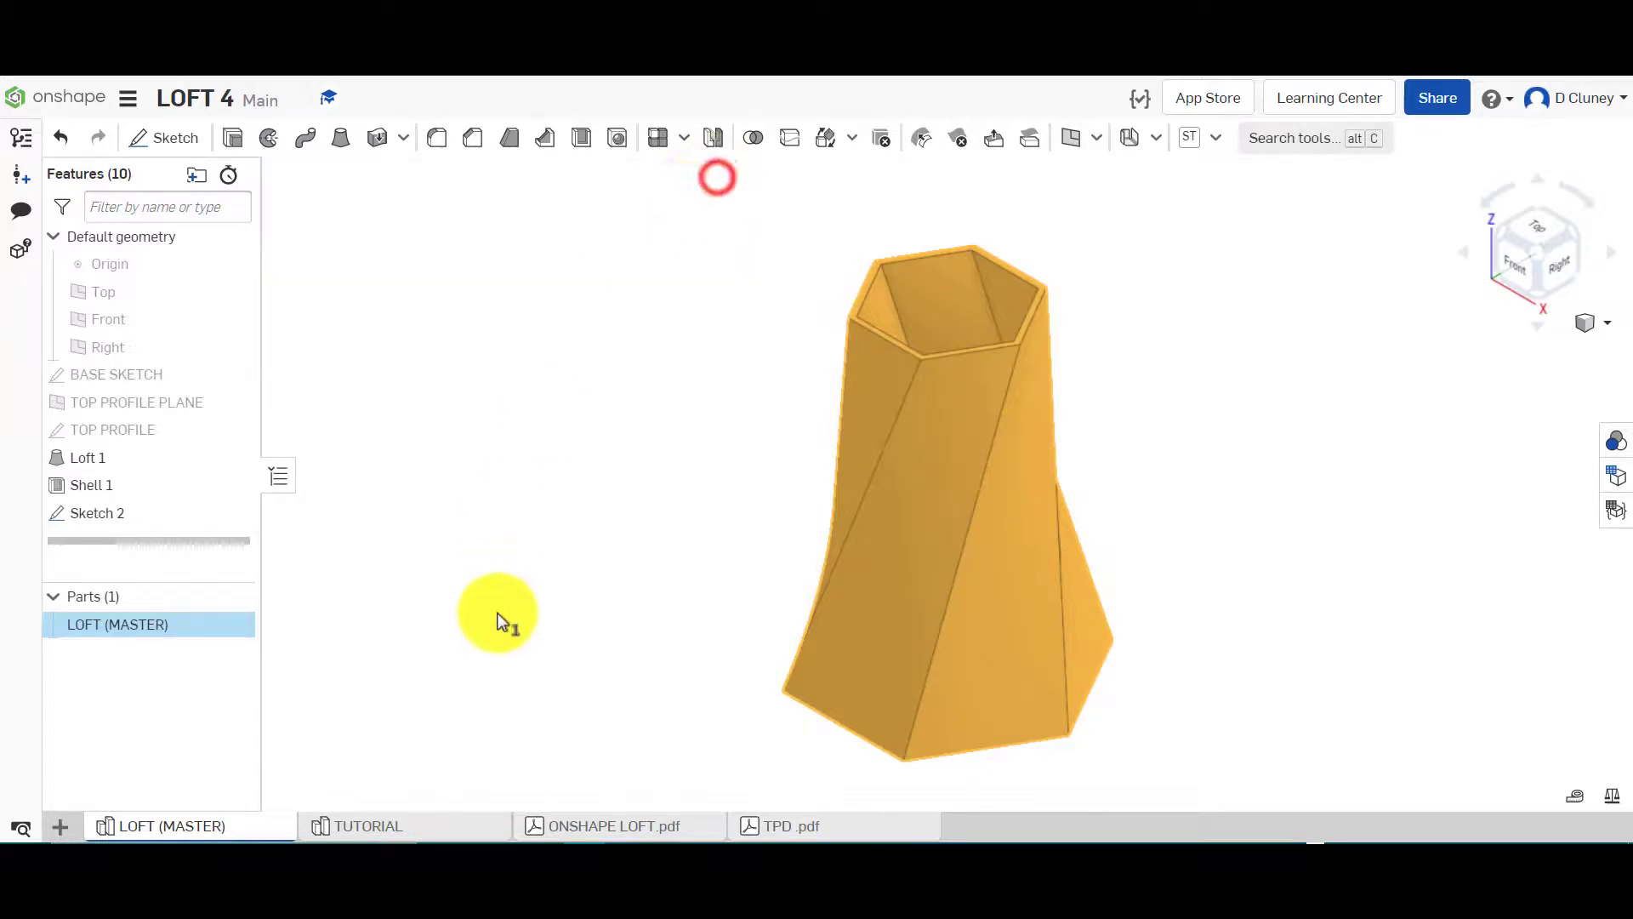
# In the TUTORIAL studio, move the rollback bar above Loft 1 and Shell 1
pyautogui.click(400, 816)
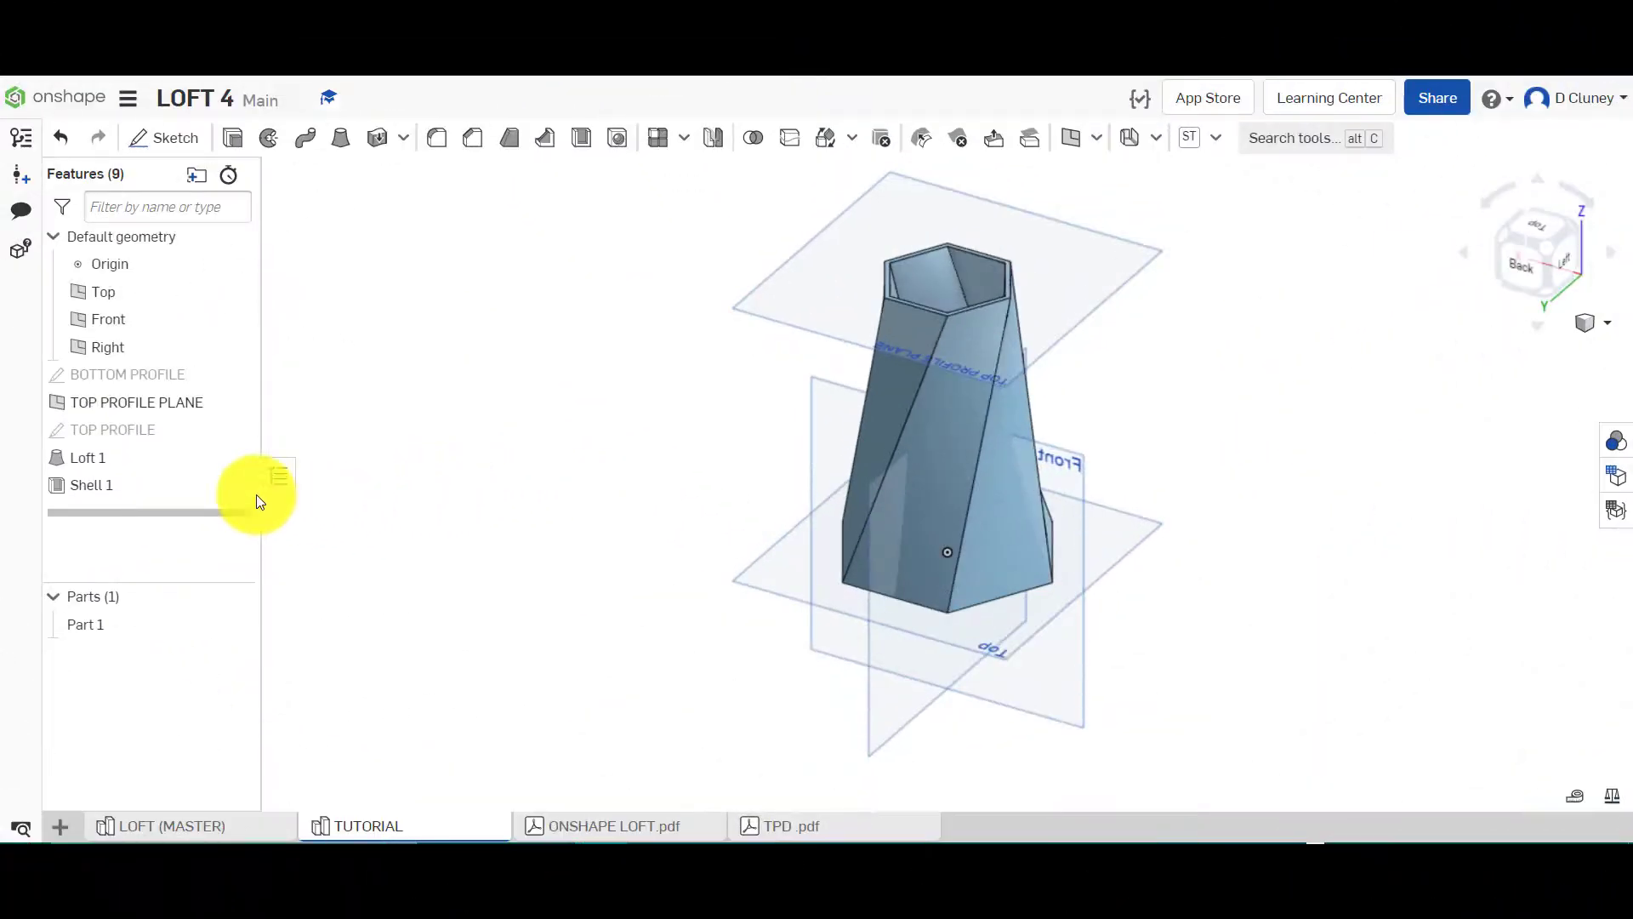
pyautogui.rightClick(120, 488)
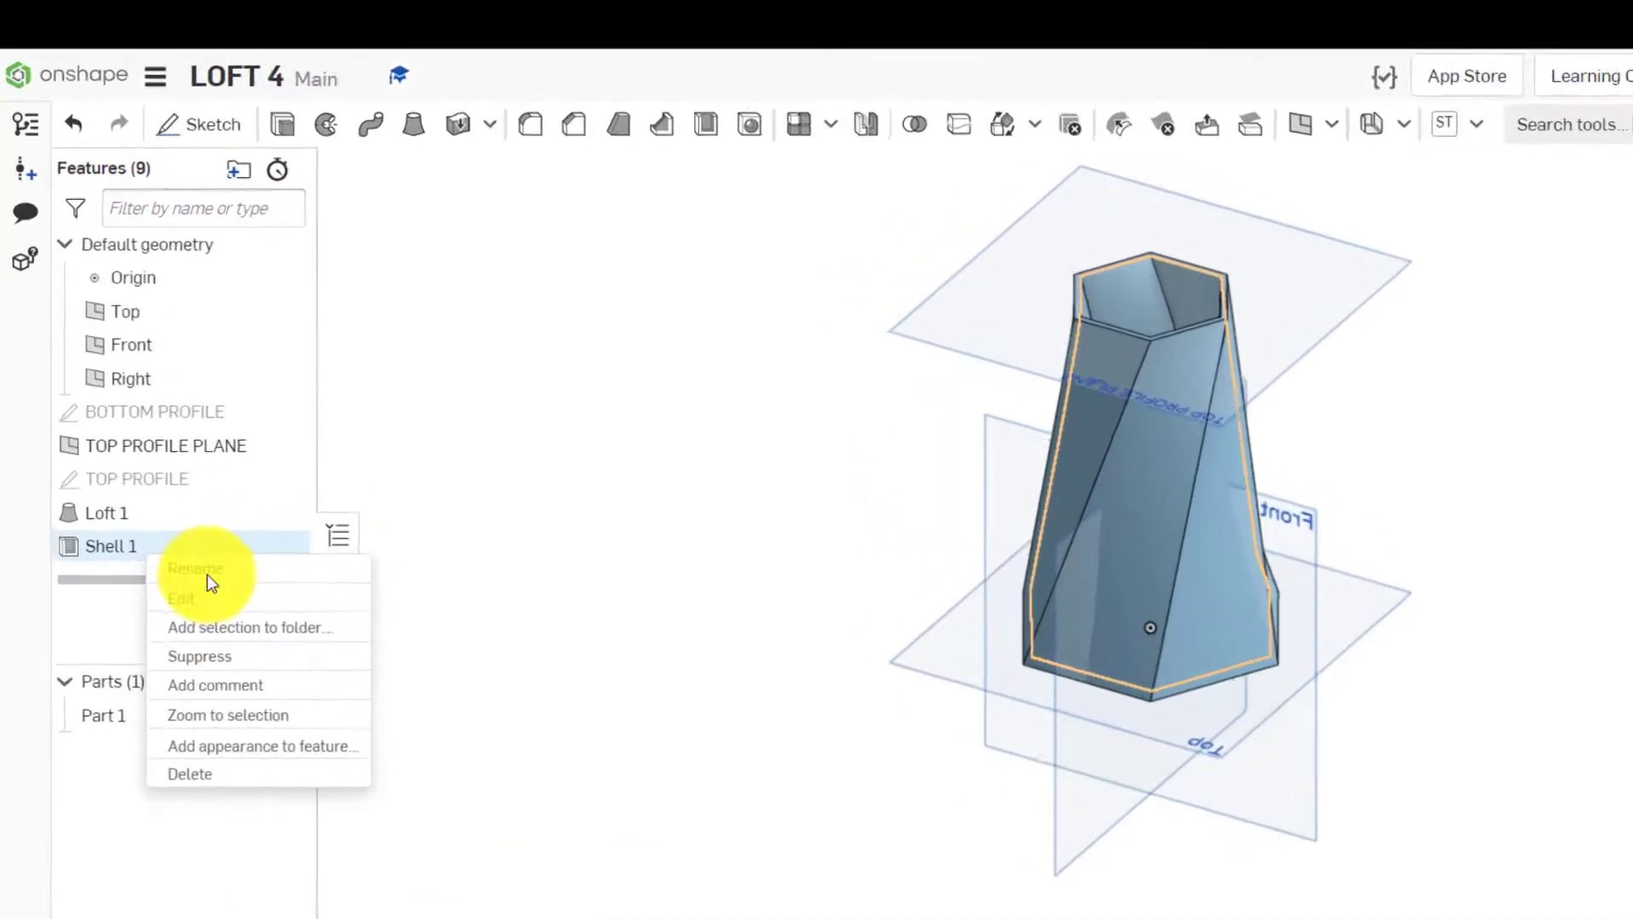
pyautogui.press('Escape')
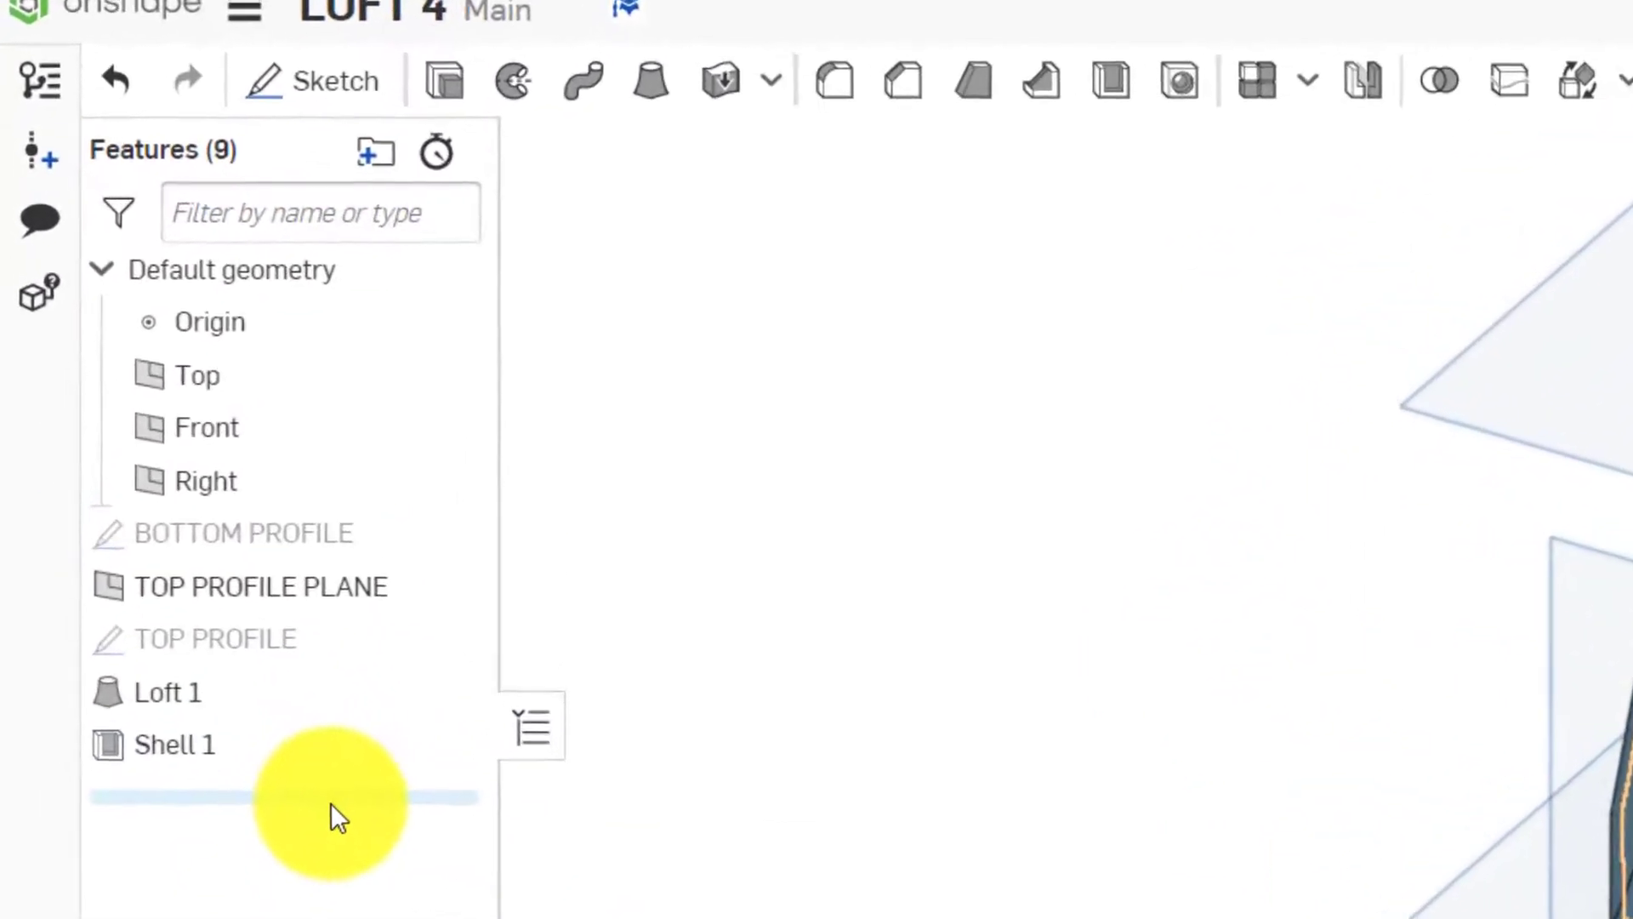
pyautogui.moveTo(340, 820); pyautogui.dragTo(310, 696)
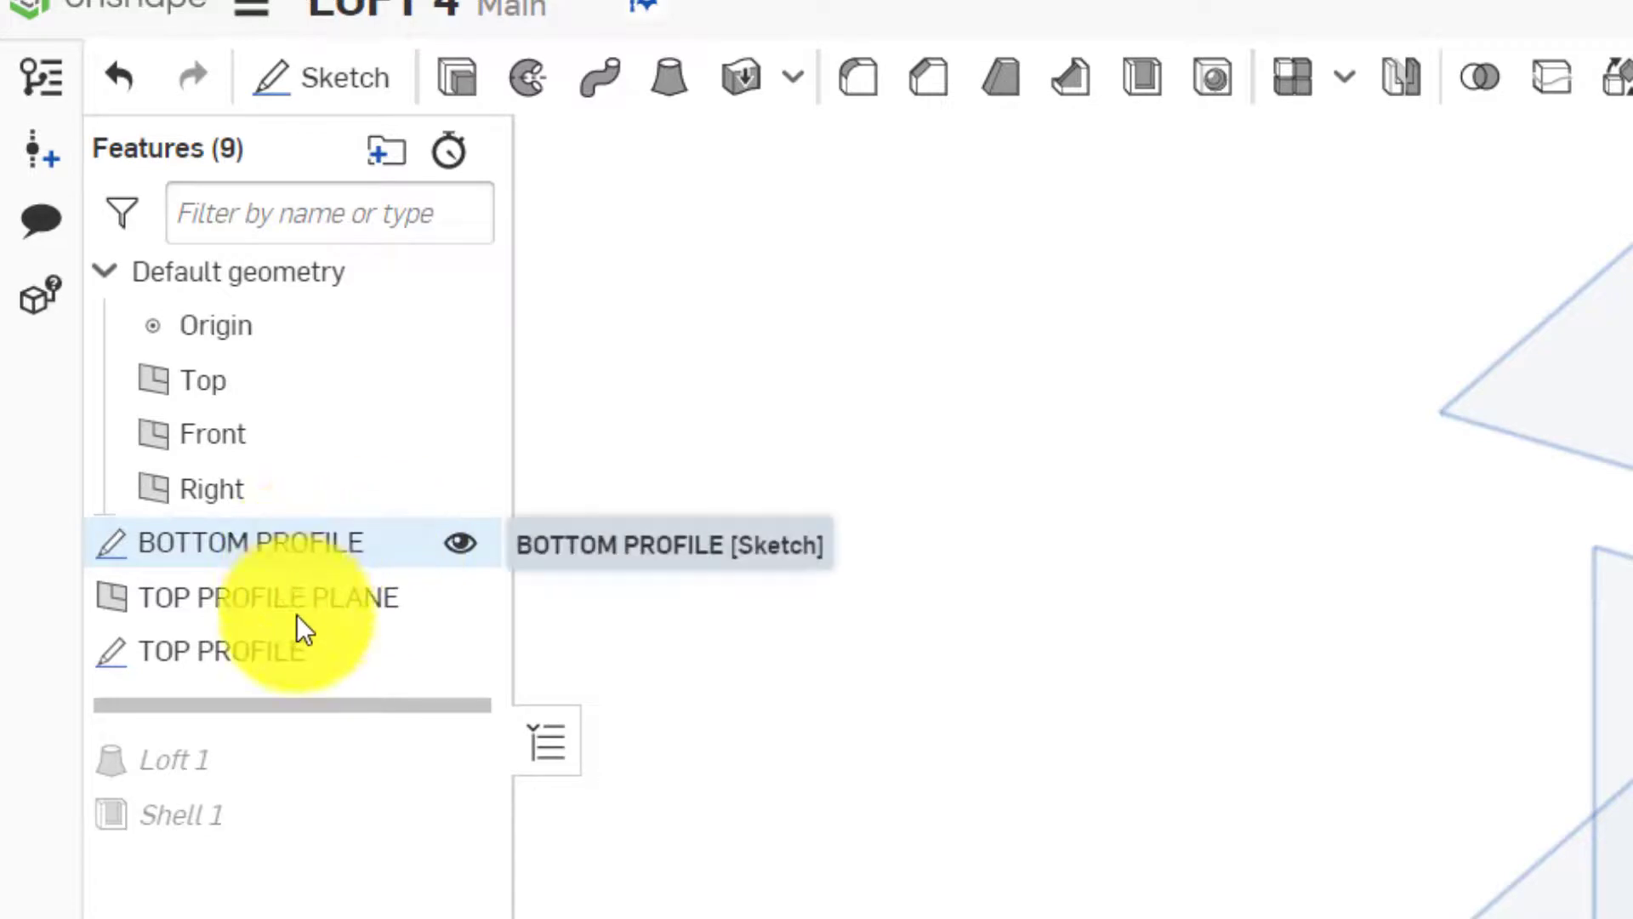
# Edit the TOP PROFILE sketch from the top view and select its hexagon and circle for transforming
pyautogui.rightClick(296, 648)
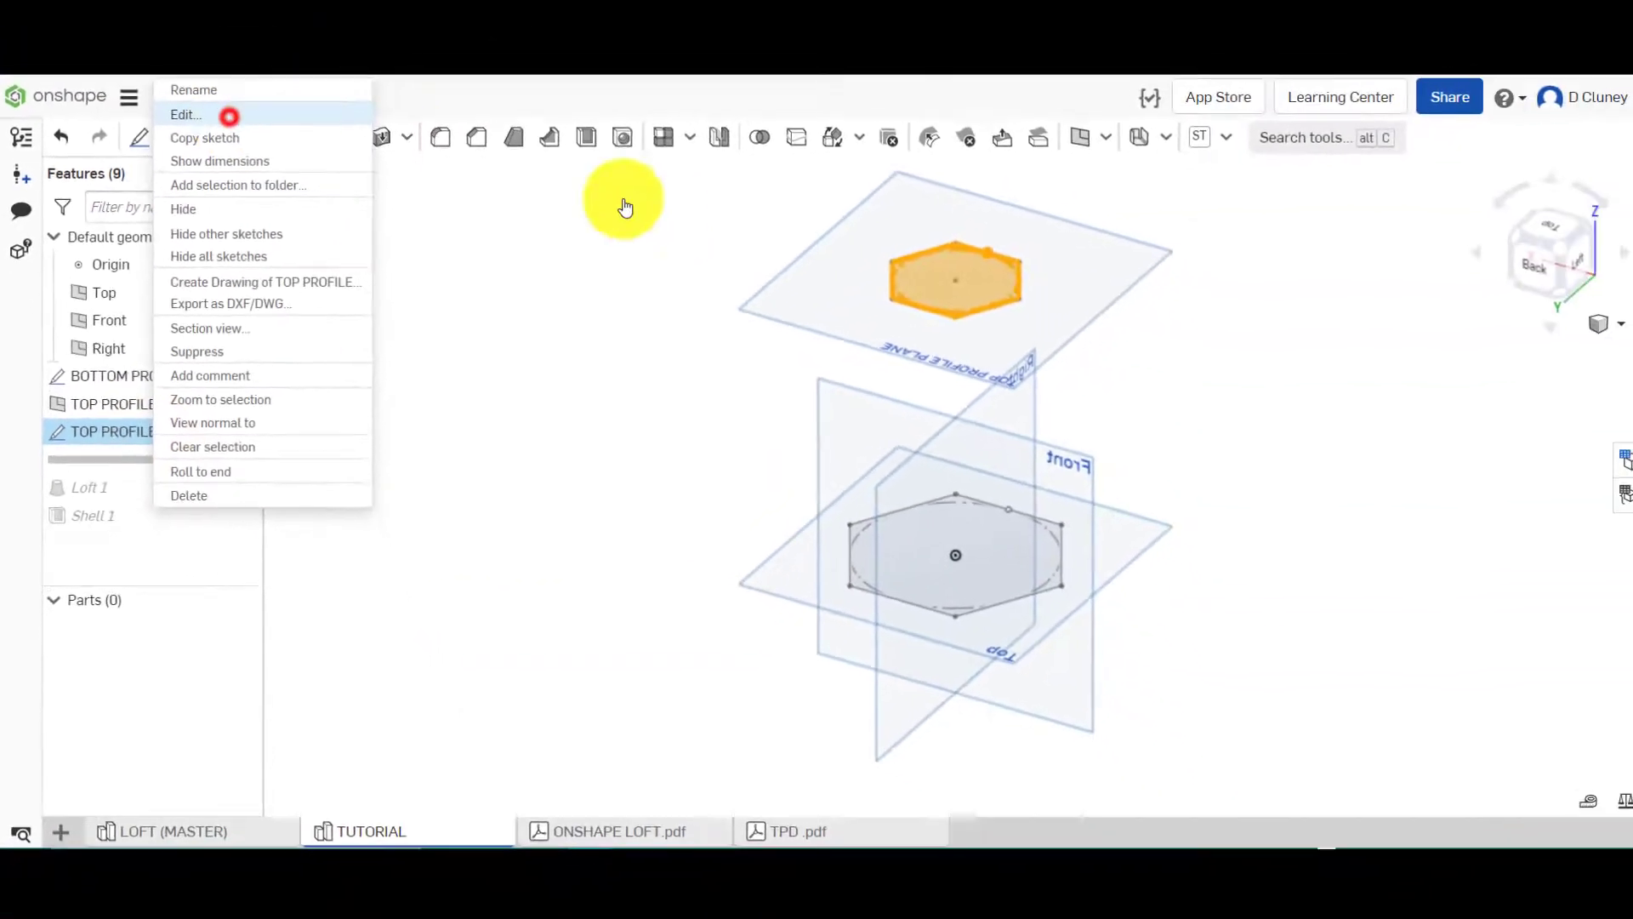
pyautogui.click(229, 116)
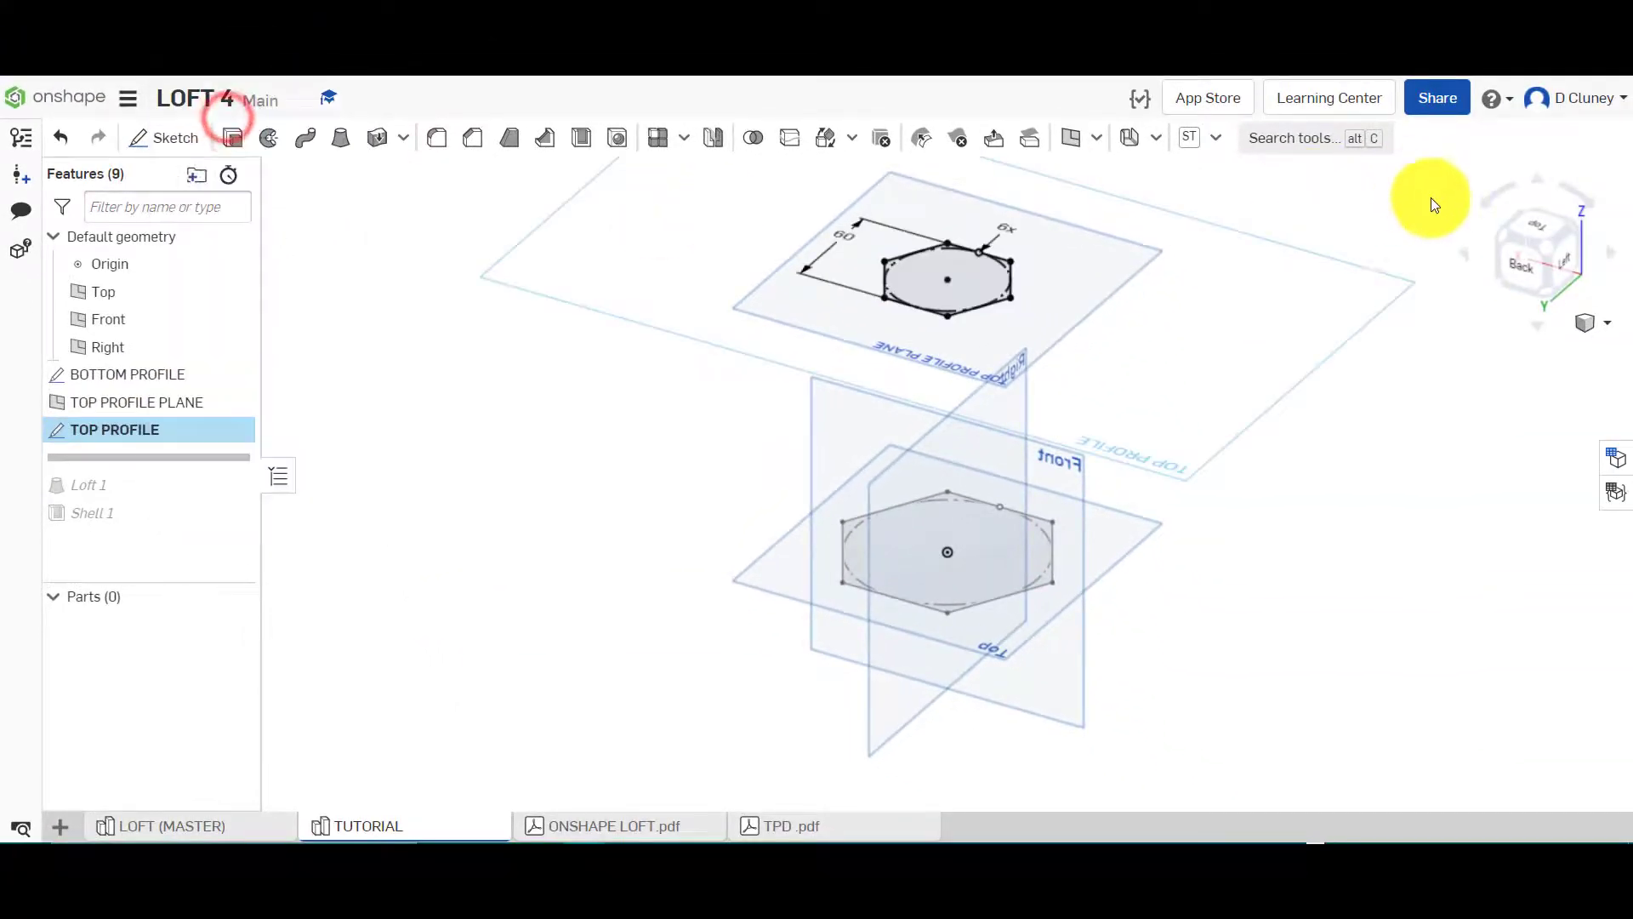
pyautogui.click(1541, 228)
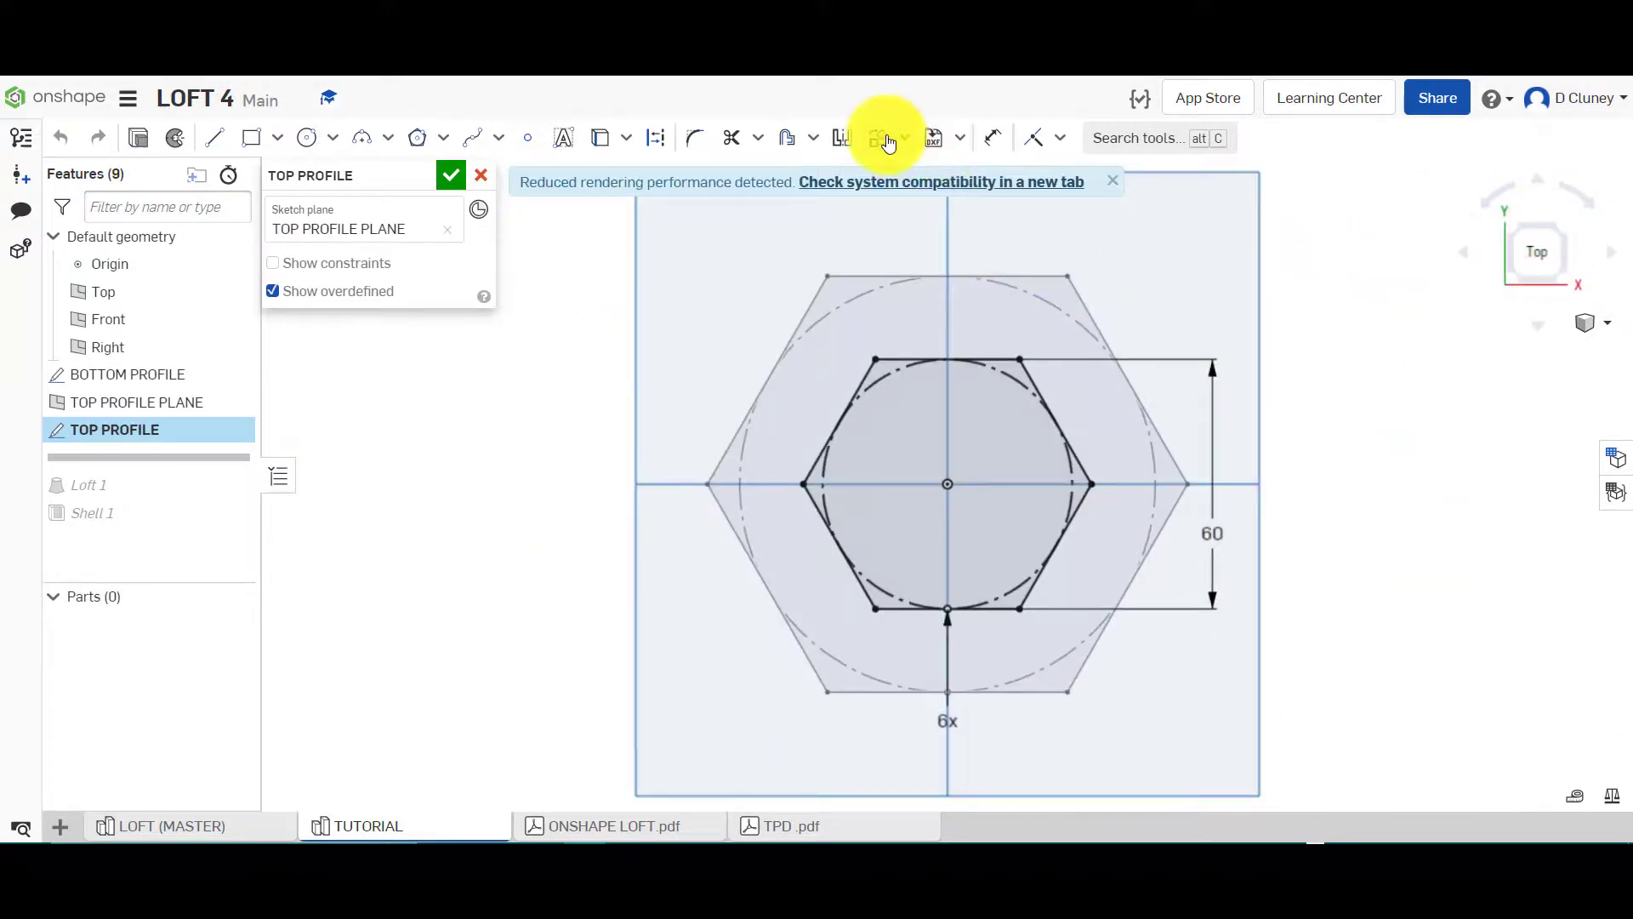
pyautogui.click(882, 140)
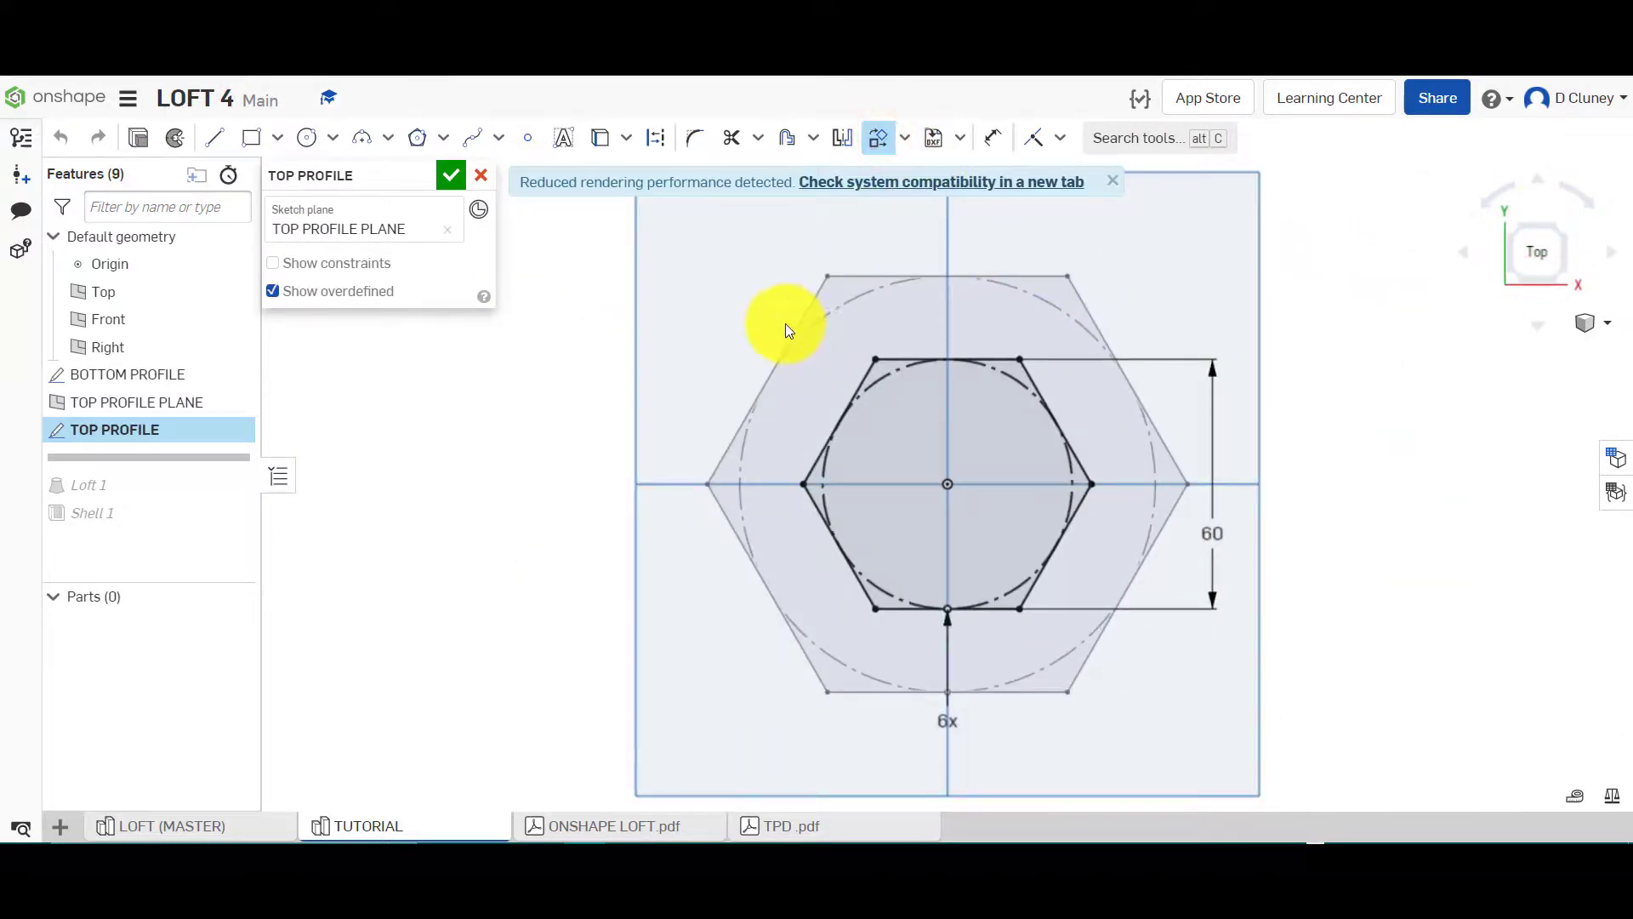
pyautogui.moveTo(755, 336); pyautogui.dragTo(1151, 661)
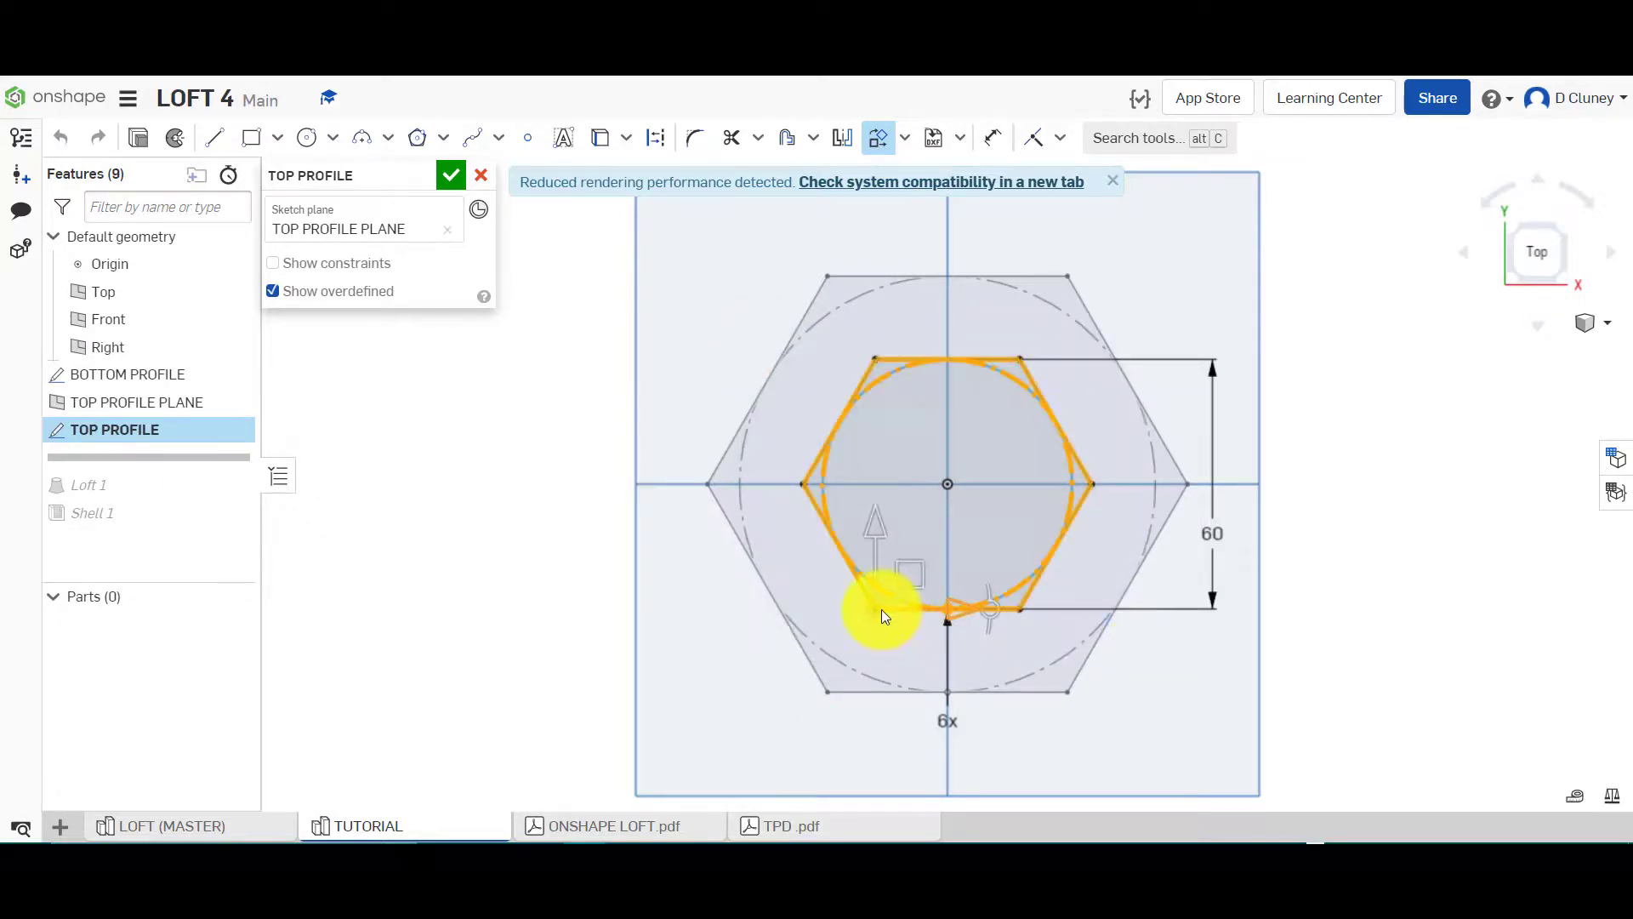
# Rotate the top hexagon 45° about the sketch origin and accept the sketch
pyautogui.moveTo(881, 607)
pyautogui.mouseDown()
pyautogui.moveTo(995, 503)
pyautogui.moveTo(947, 483)
pyautogui.mouseUp()
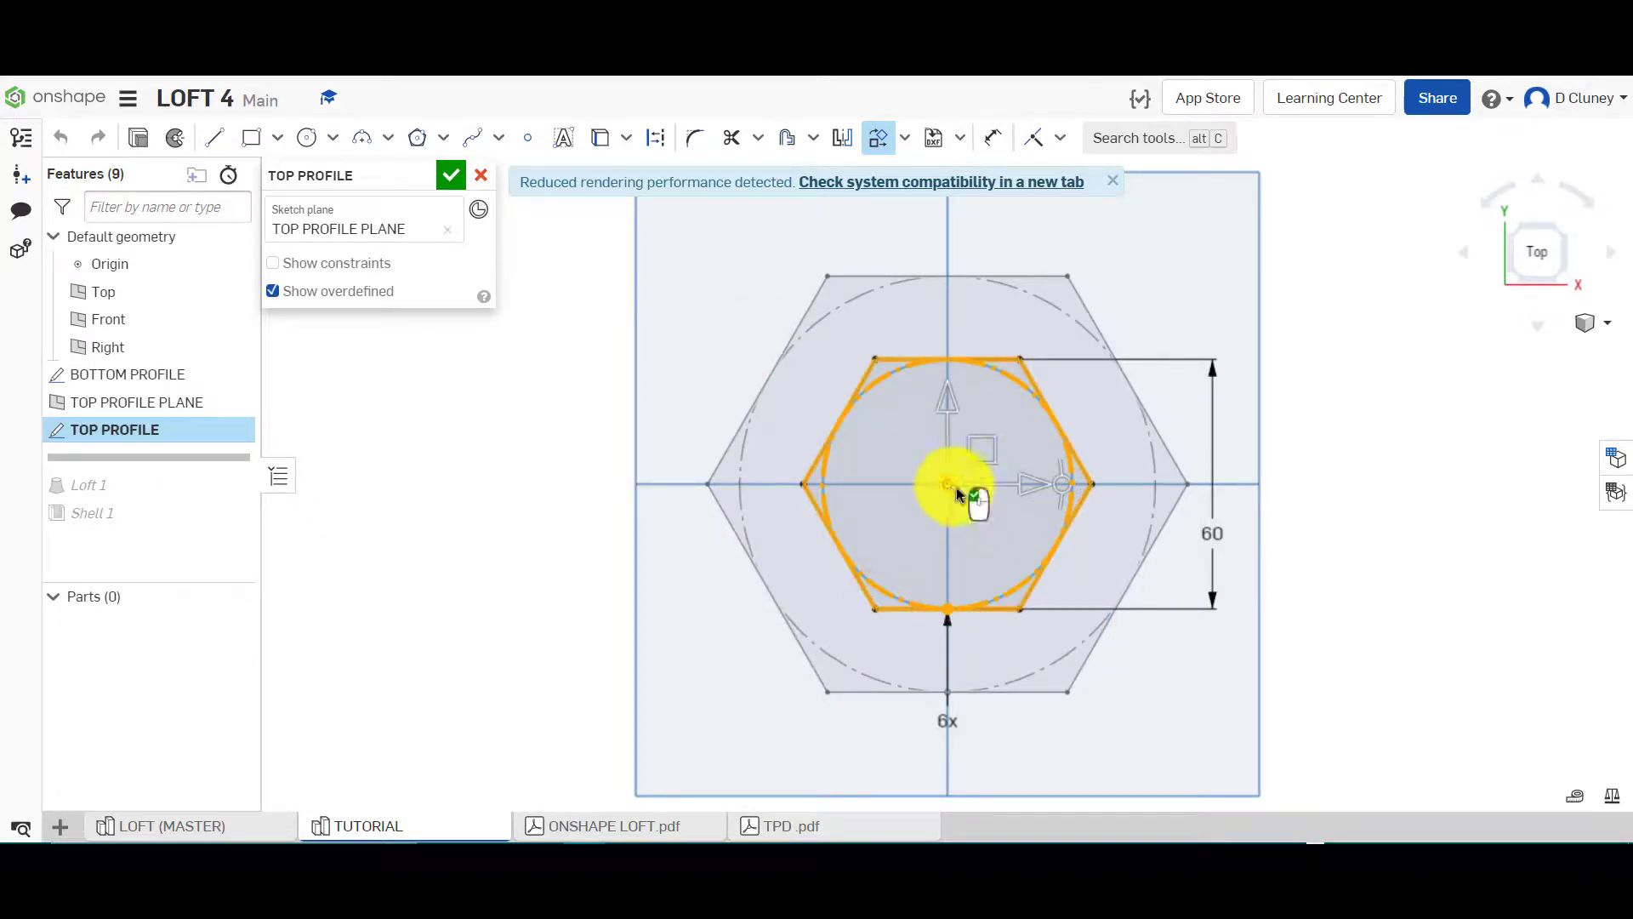
pyautogui.moveTo(1067, 489); pyautogui.dragTo(1059, 441)
pyautogui.write('45')
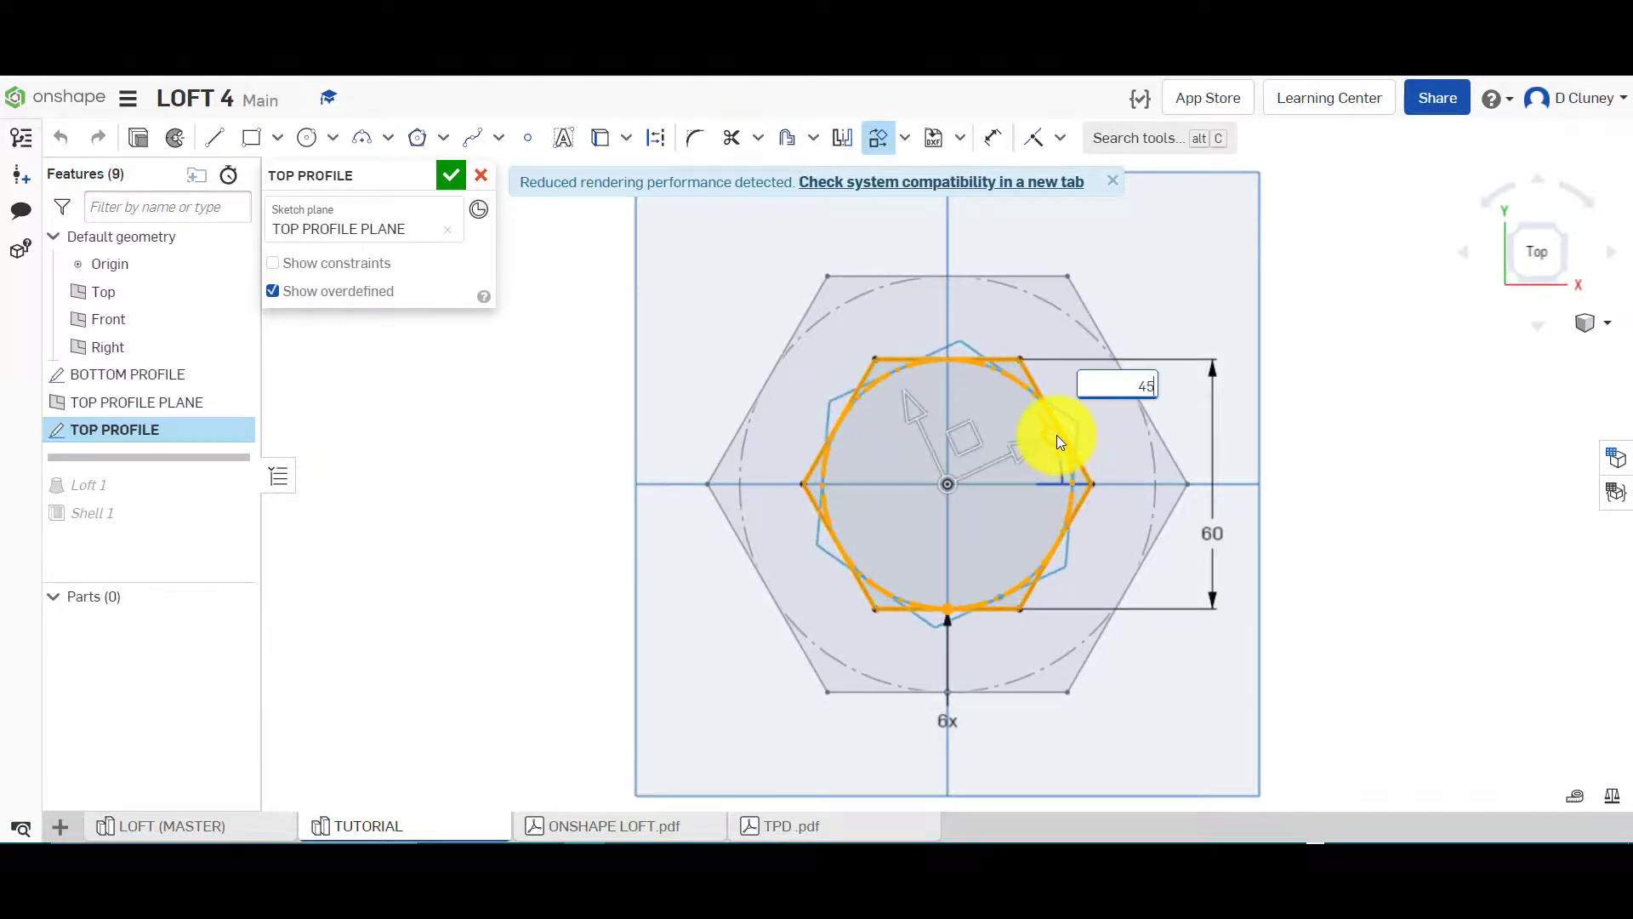
pyautogui.press('Return')
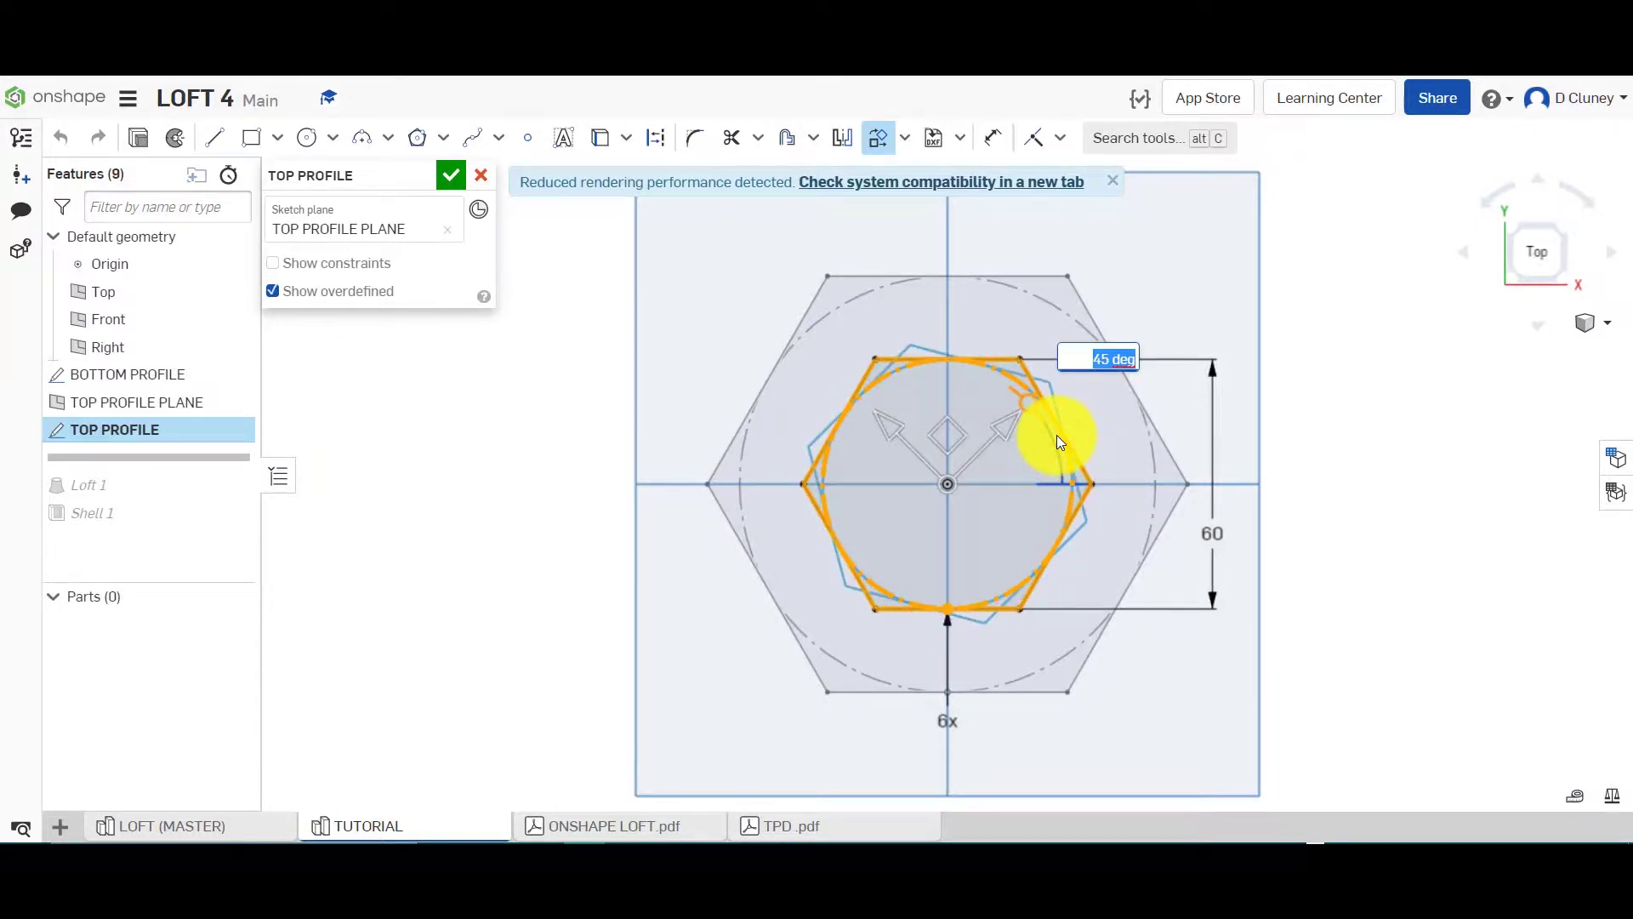
pyautogui.click(1057, 438)
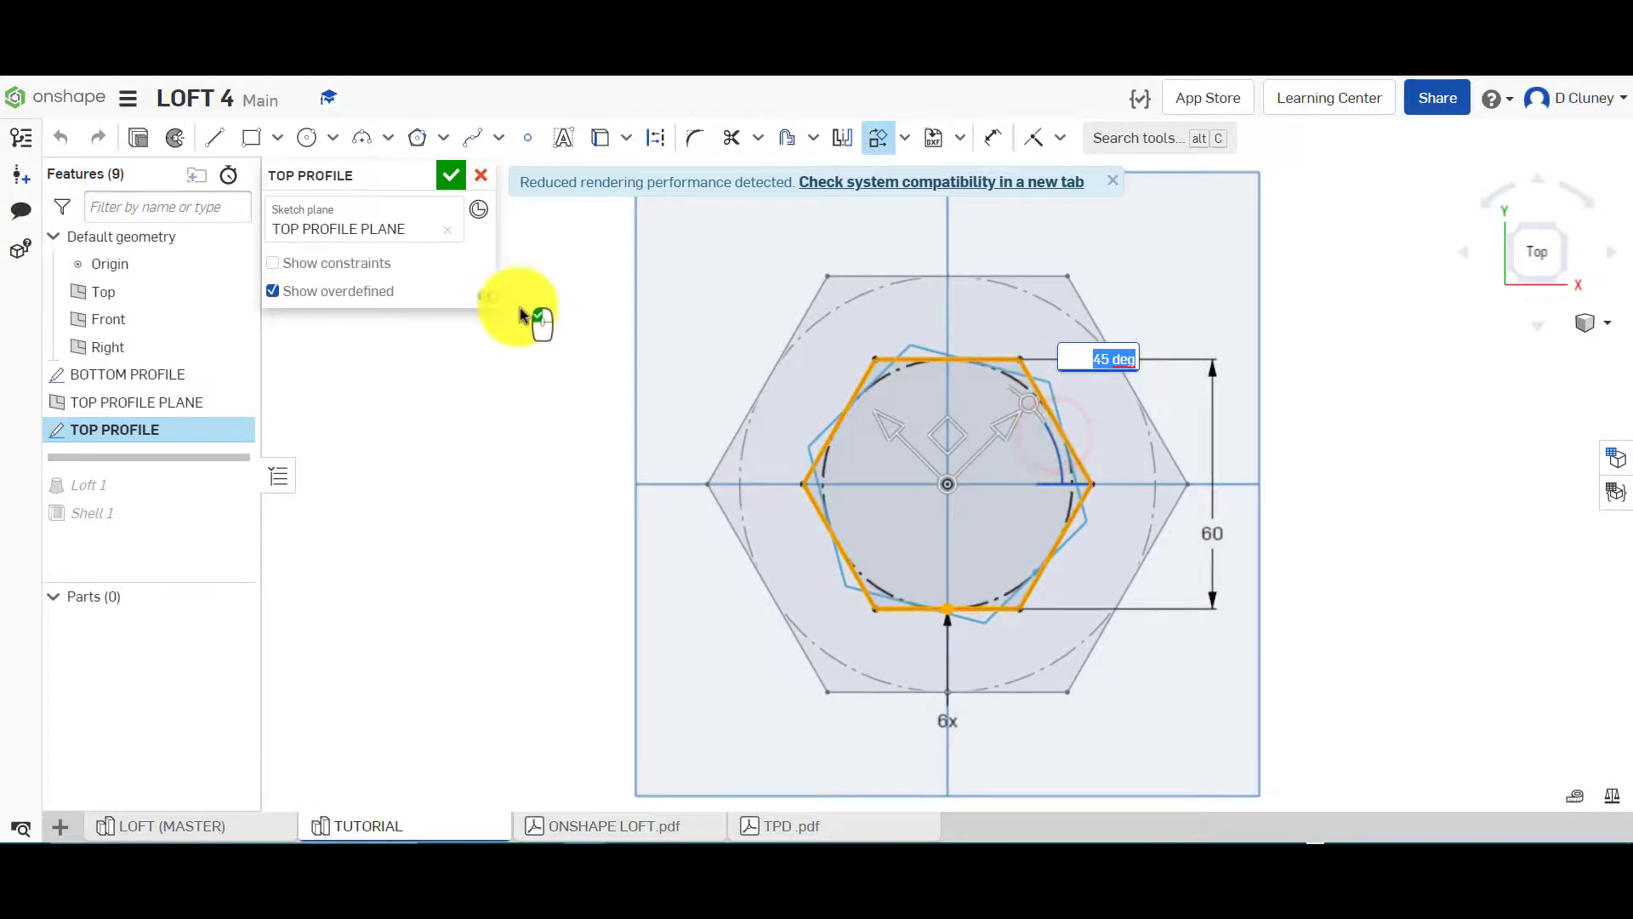
pyautogui.click(594, 340)
pyautogui.click(451, 175)
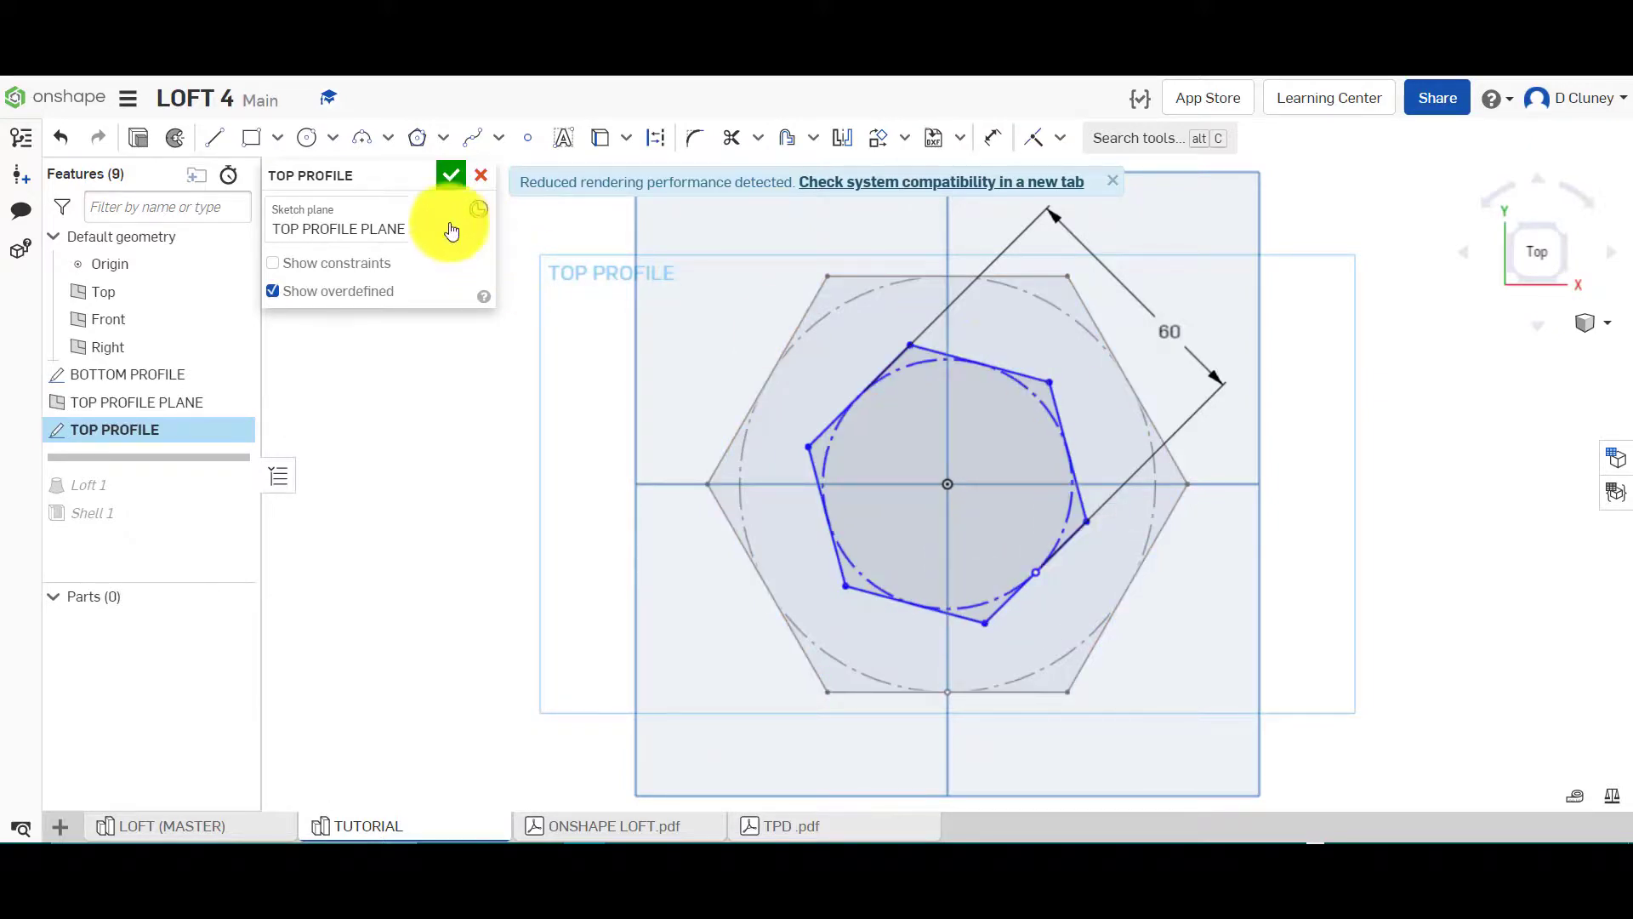
pyautogui.click(450, 179)
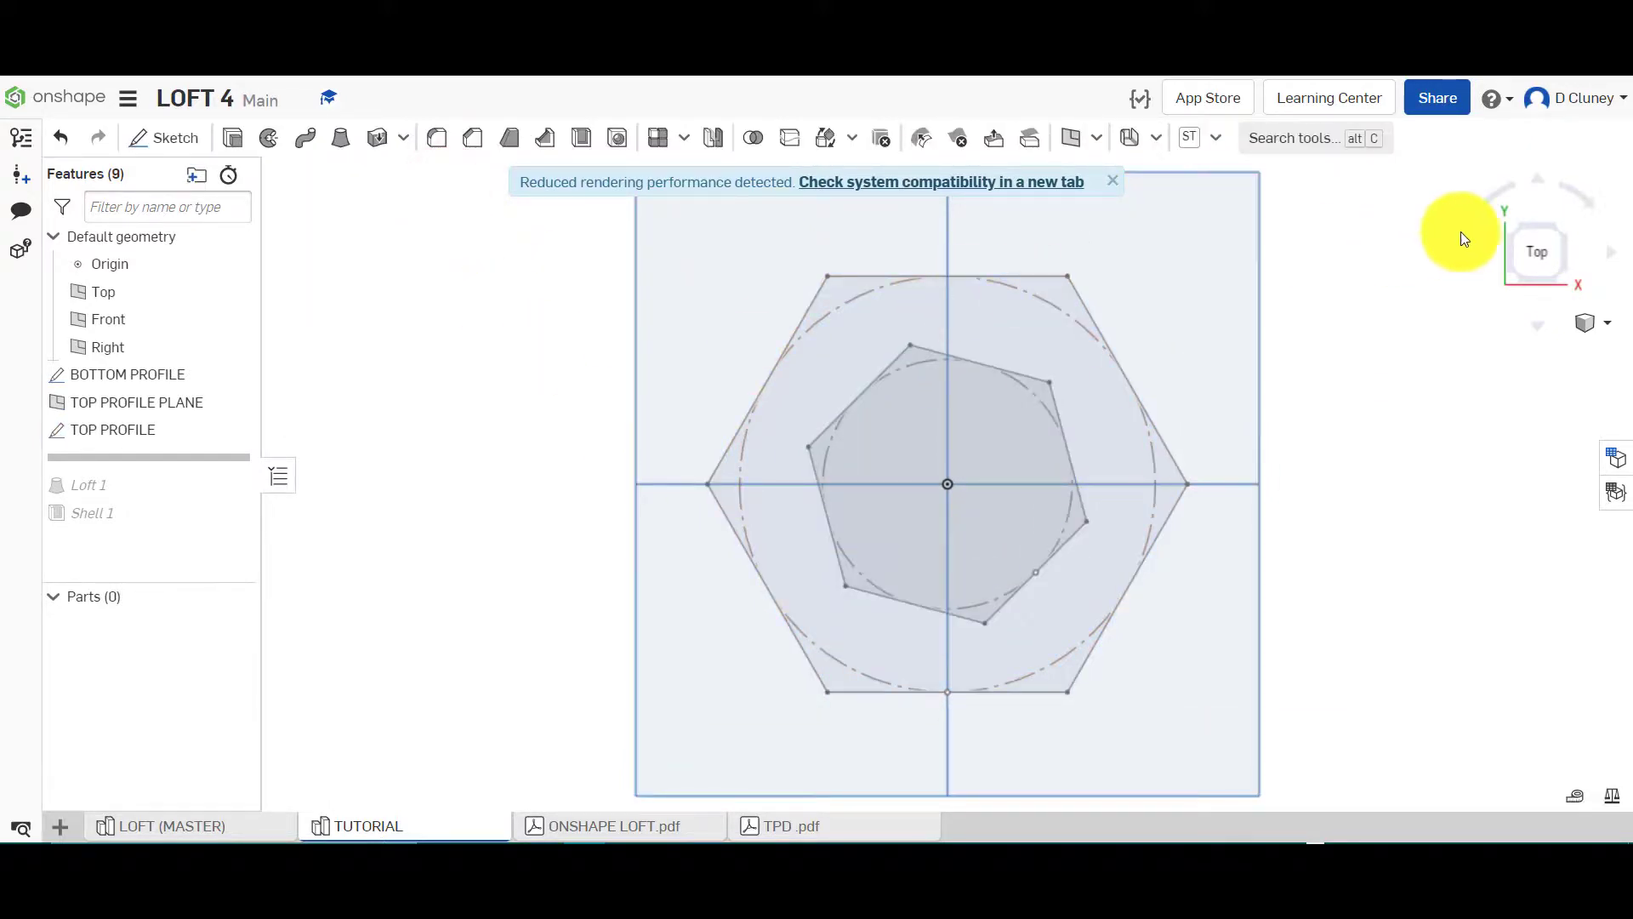
# In isometric view, roll the feature history forward to include Loft 1
pyautogui.click(1513, 228)
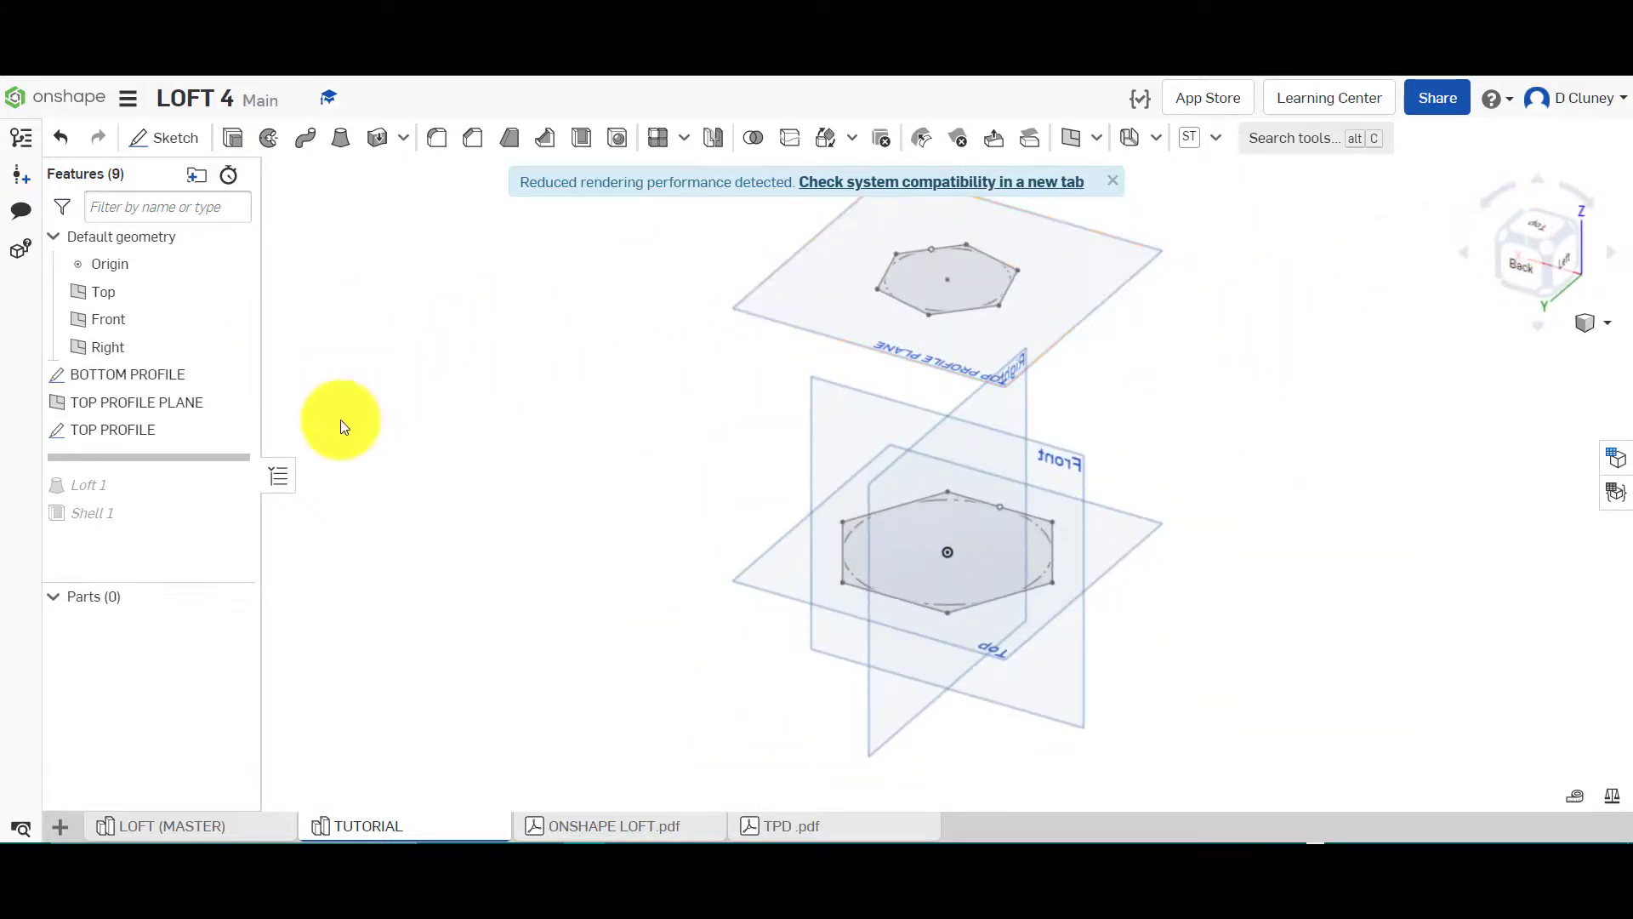
pyautogui.click(1112, 183)
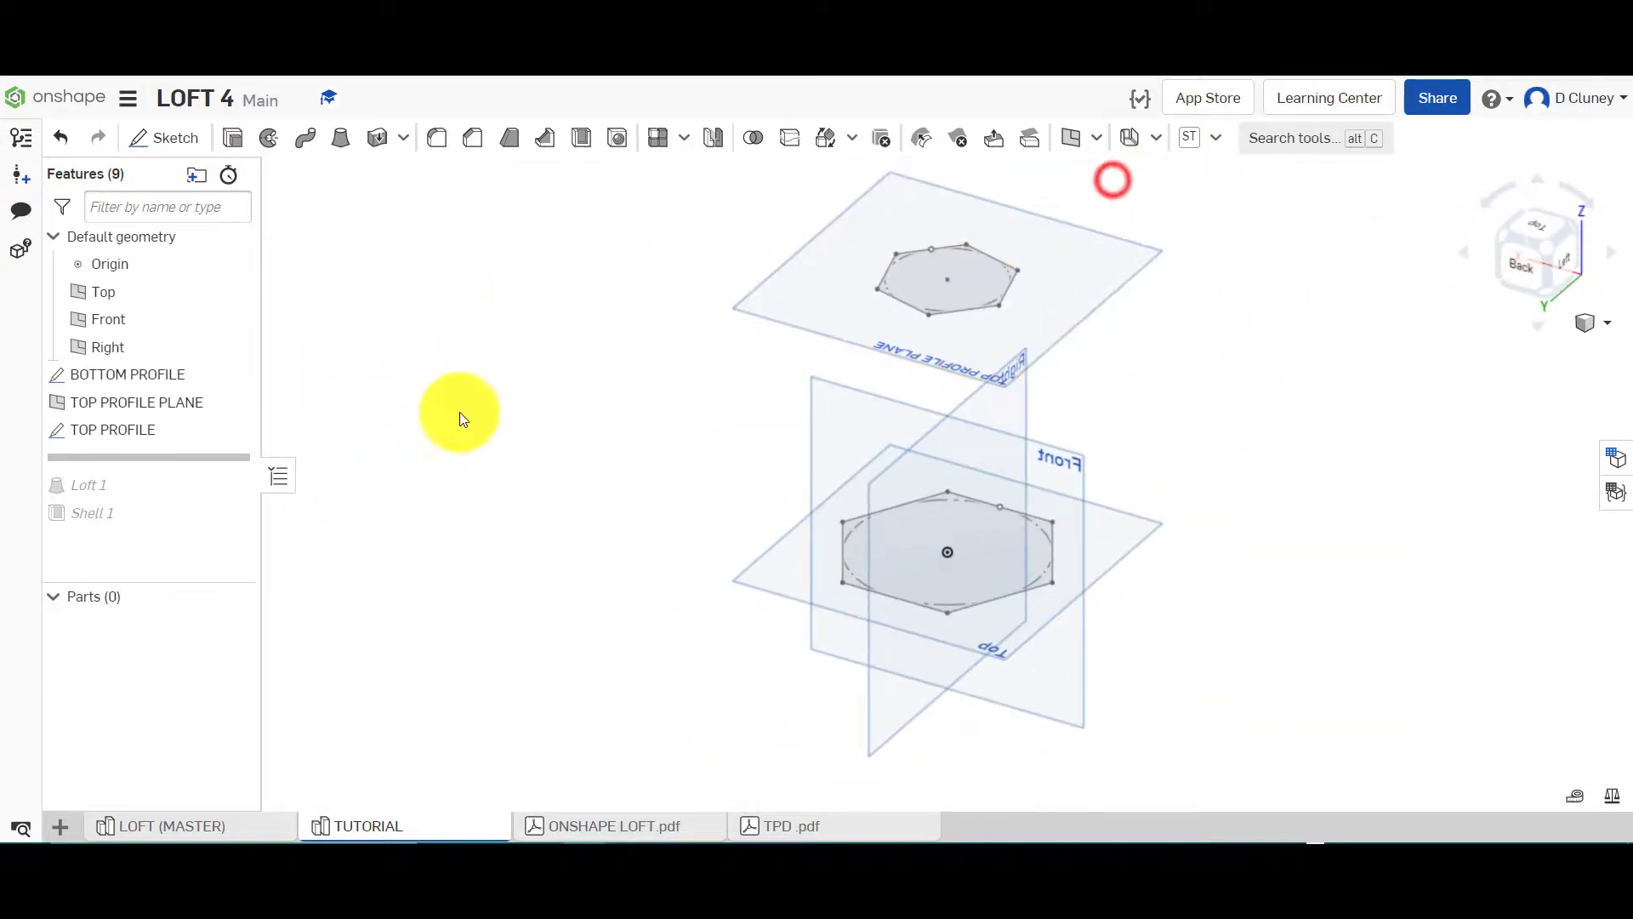
pyautogui.moveTo(167, 458); pyautogui.dragTo(168, 496)
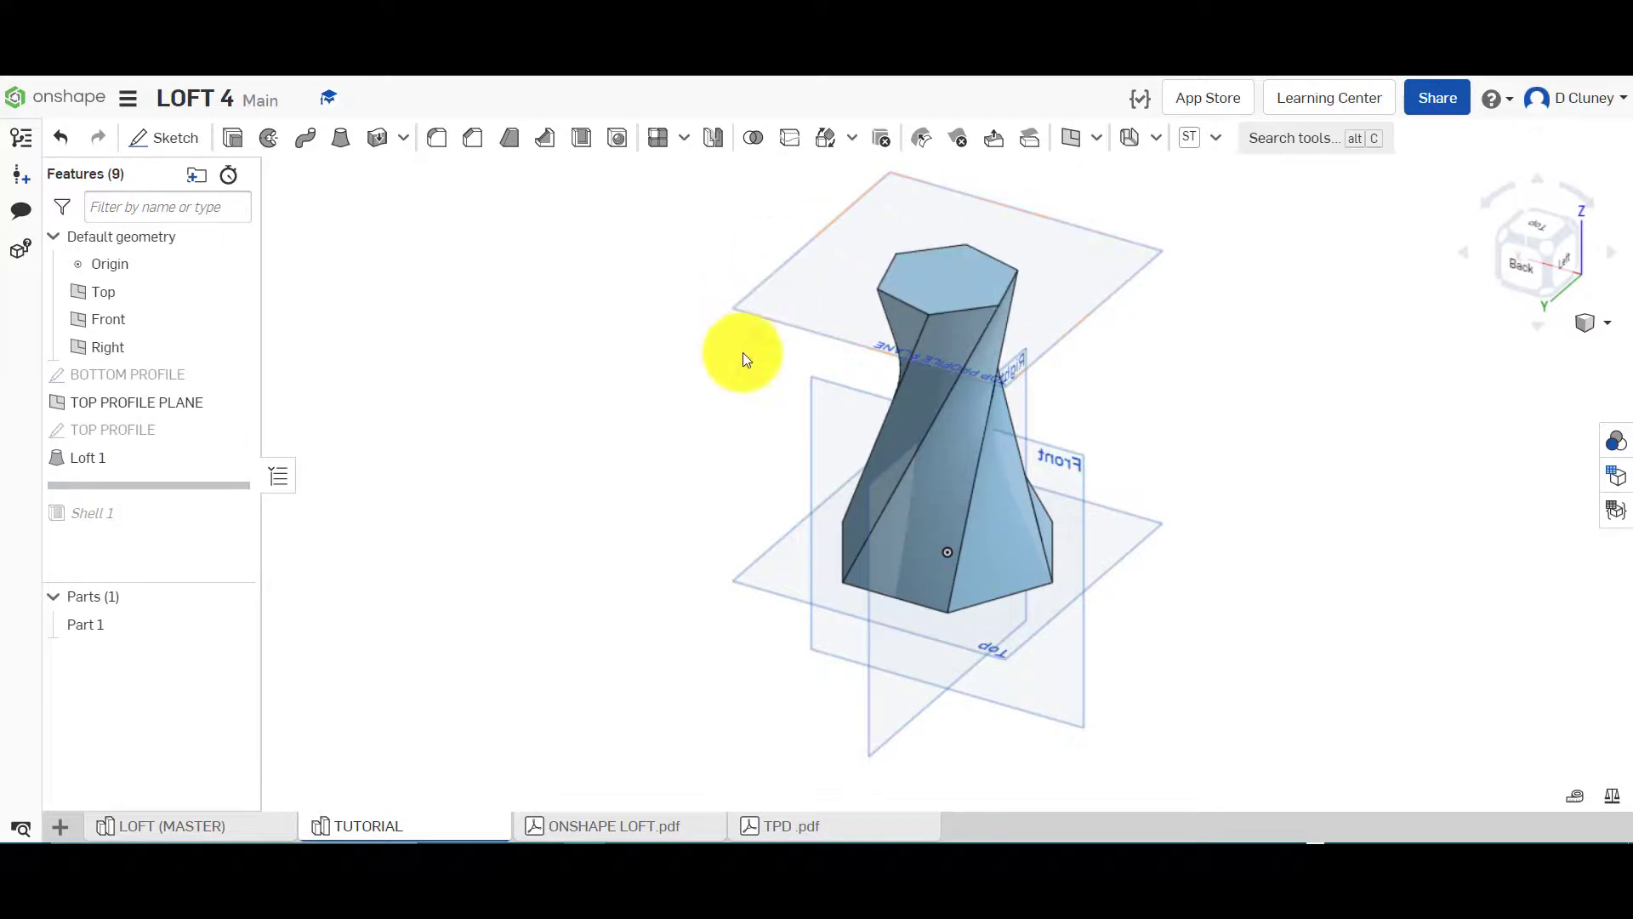
# Edit Loft 1 to remove its vertex connections so it runs untwisted
pyautogui.rightClick(120, 461)
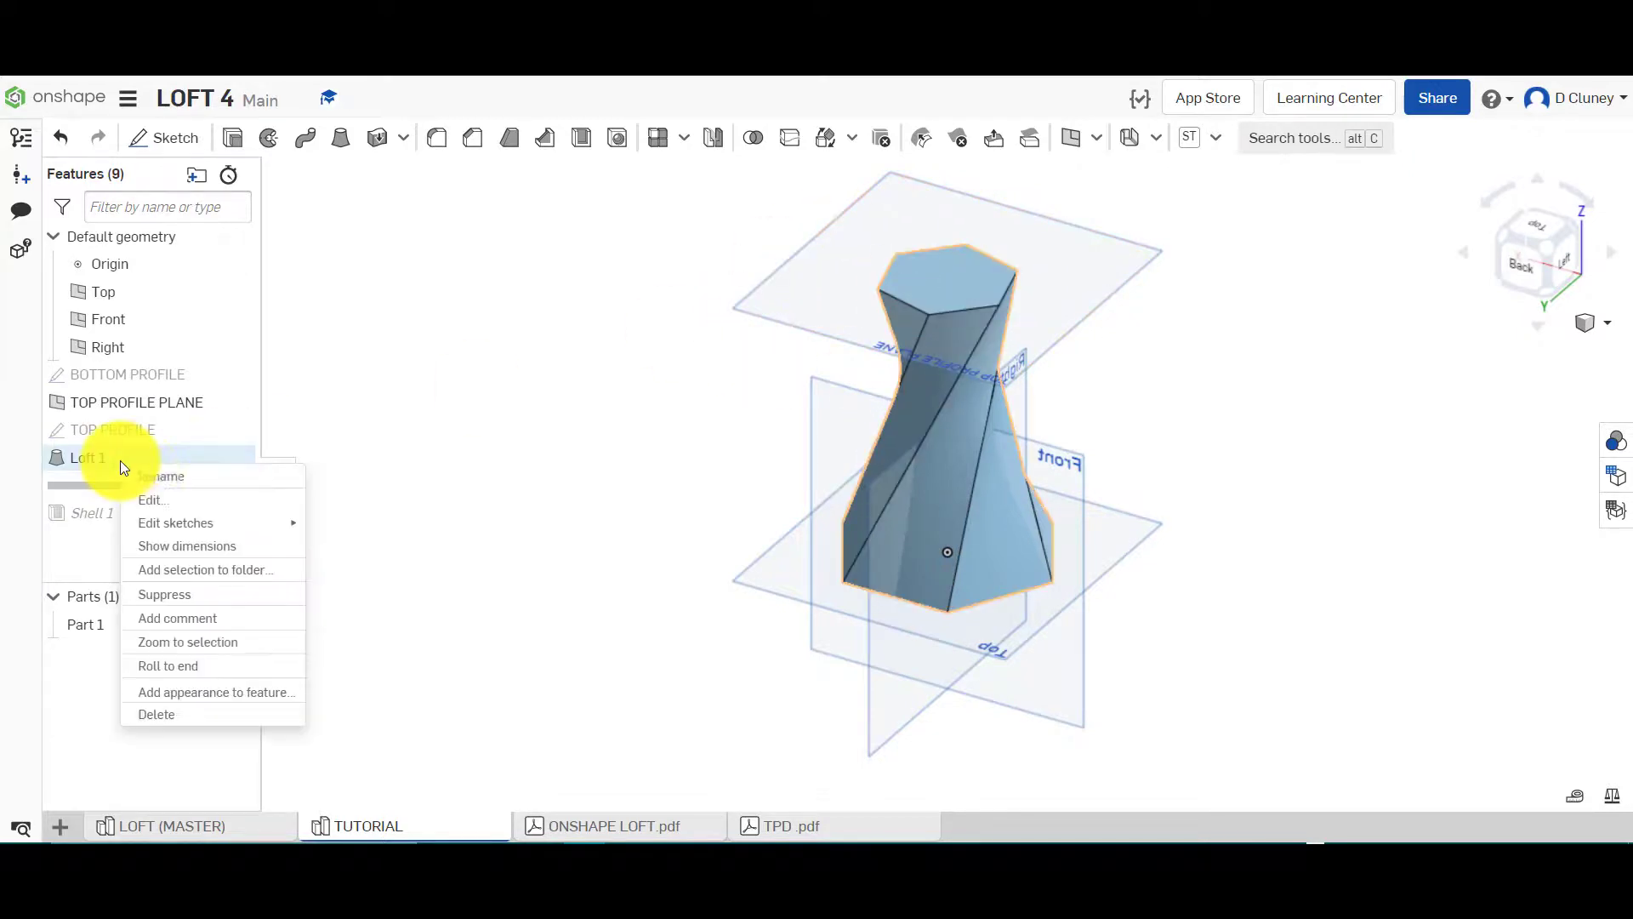
pyautogui.click(183, 501)
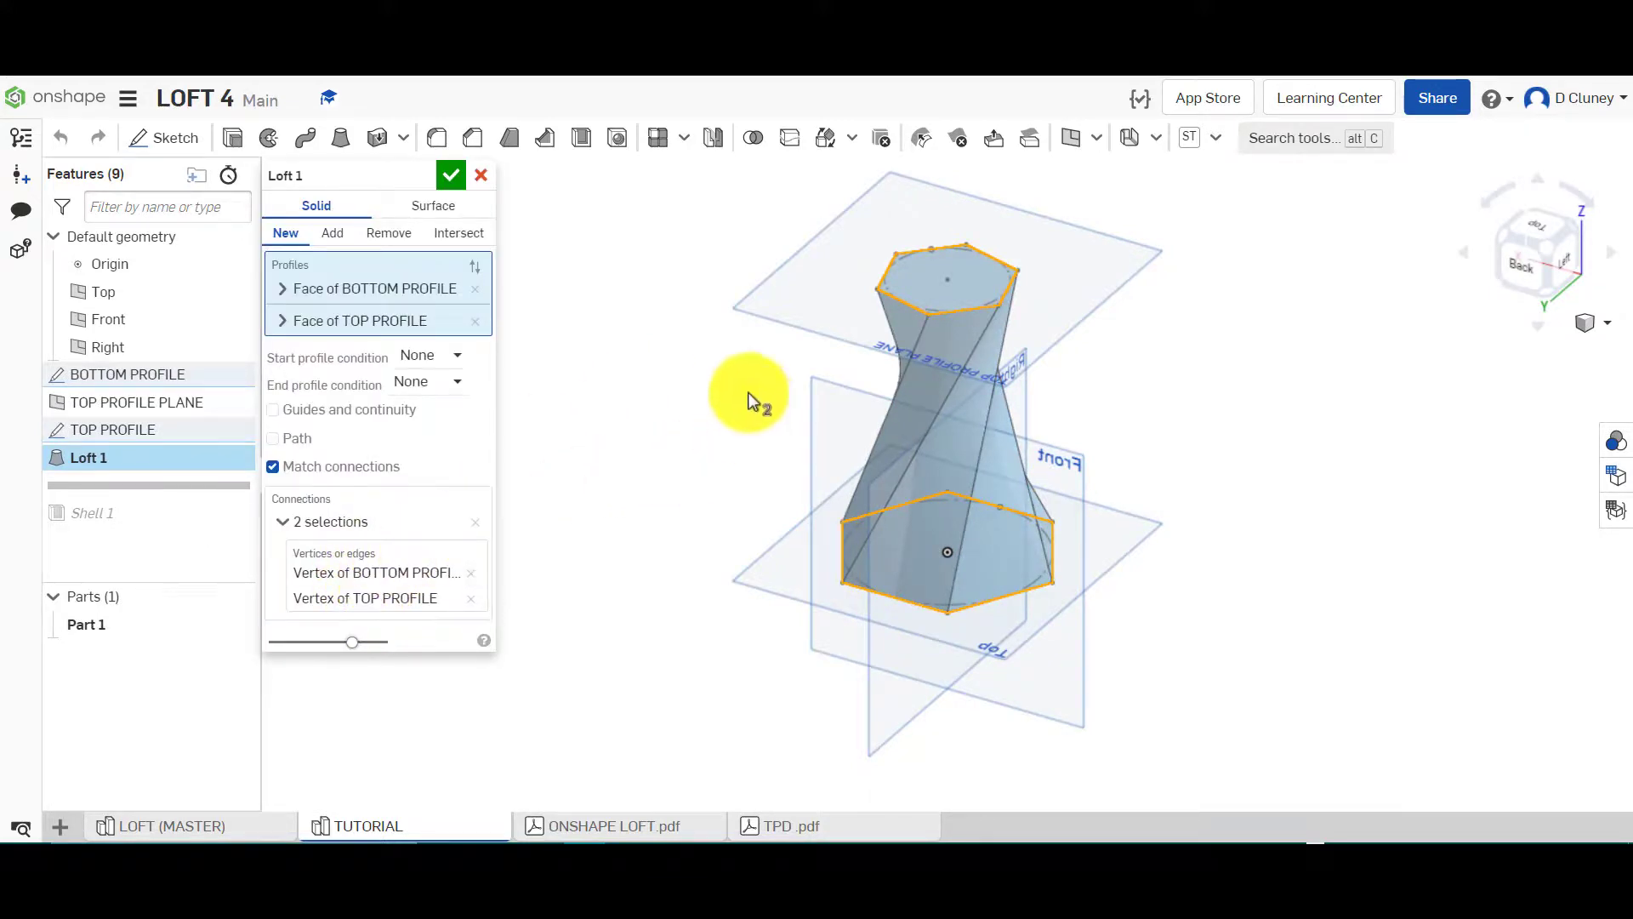
pyautogui.moveTo(754, 393); pyautogui.dragTo(704, 423, button='right')
pyautogui.click(474, 519)
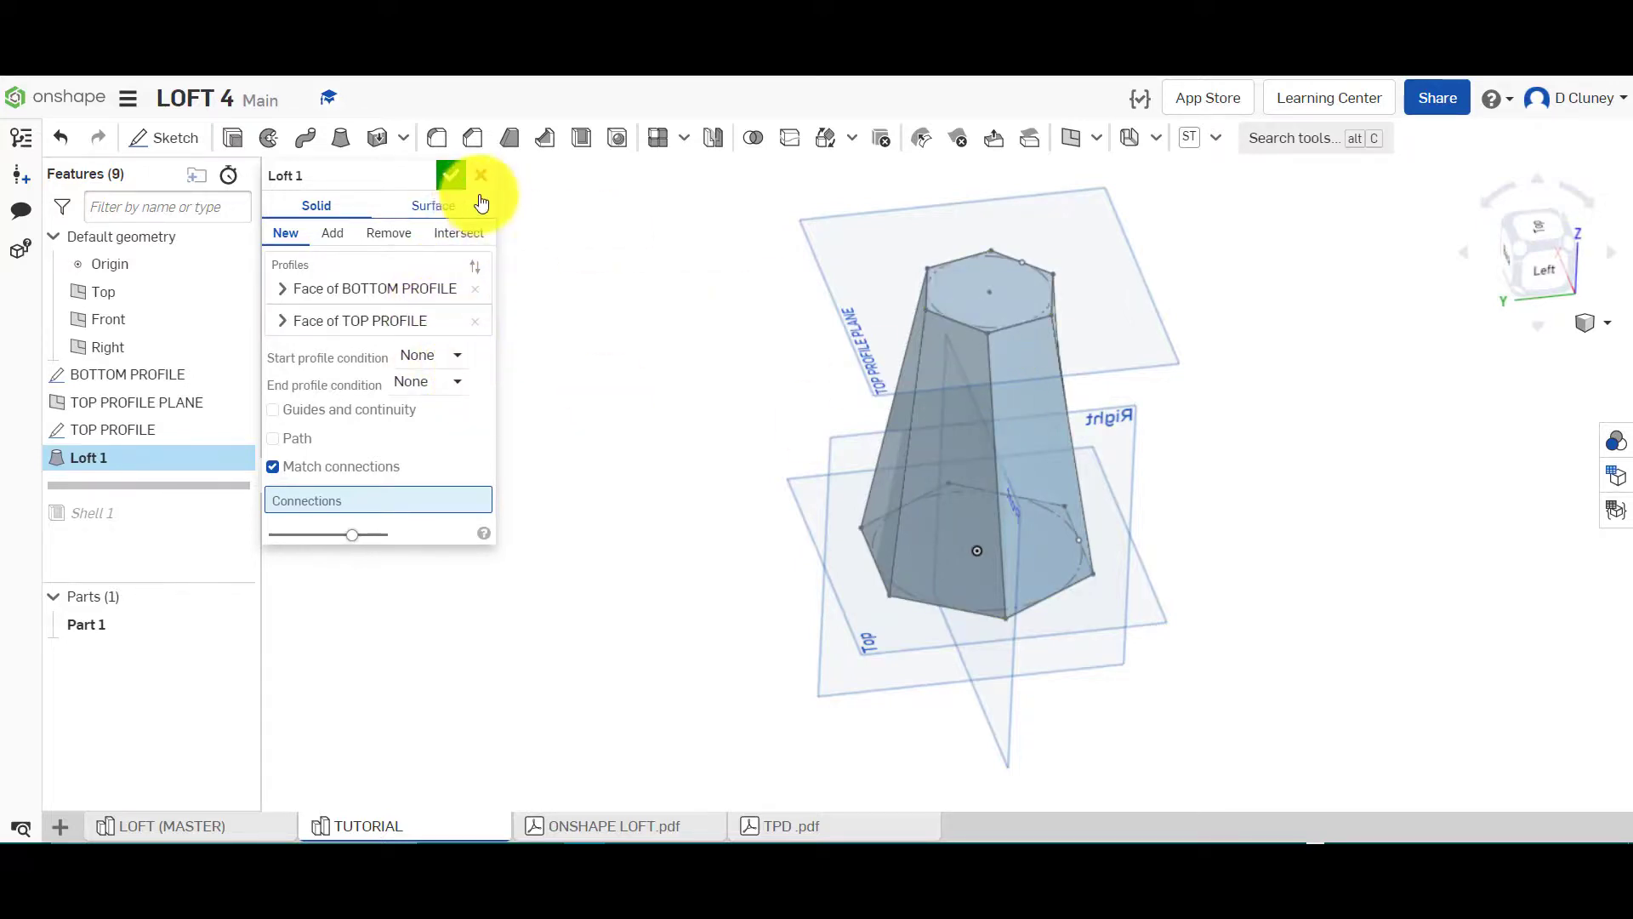
pyautogui.click(453, 178)
pyautogui.moveTo(723, 350); pyautogui.dragTo(721, 406, button='right')
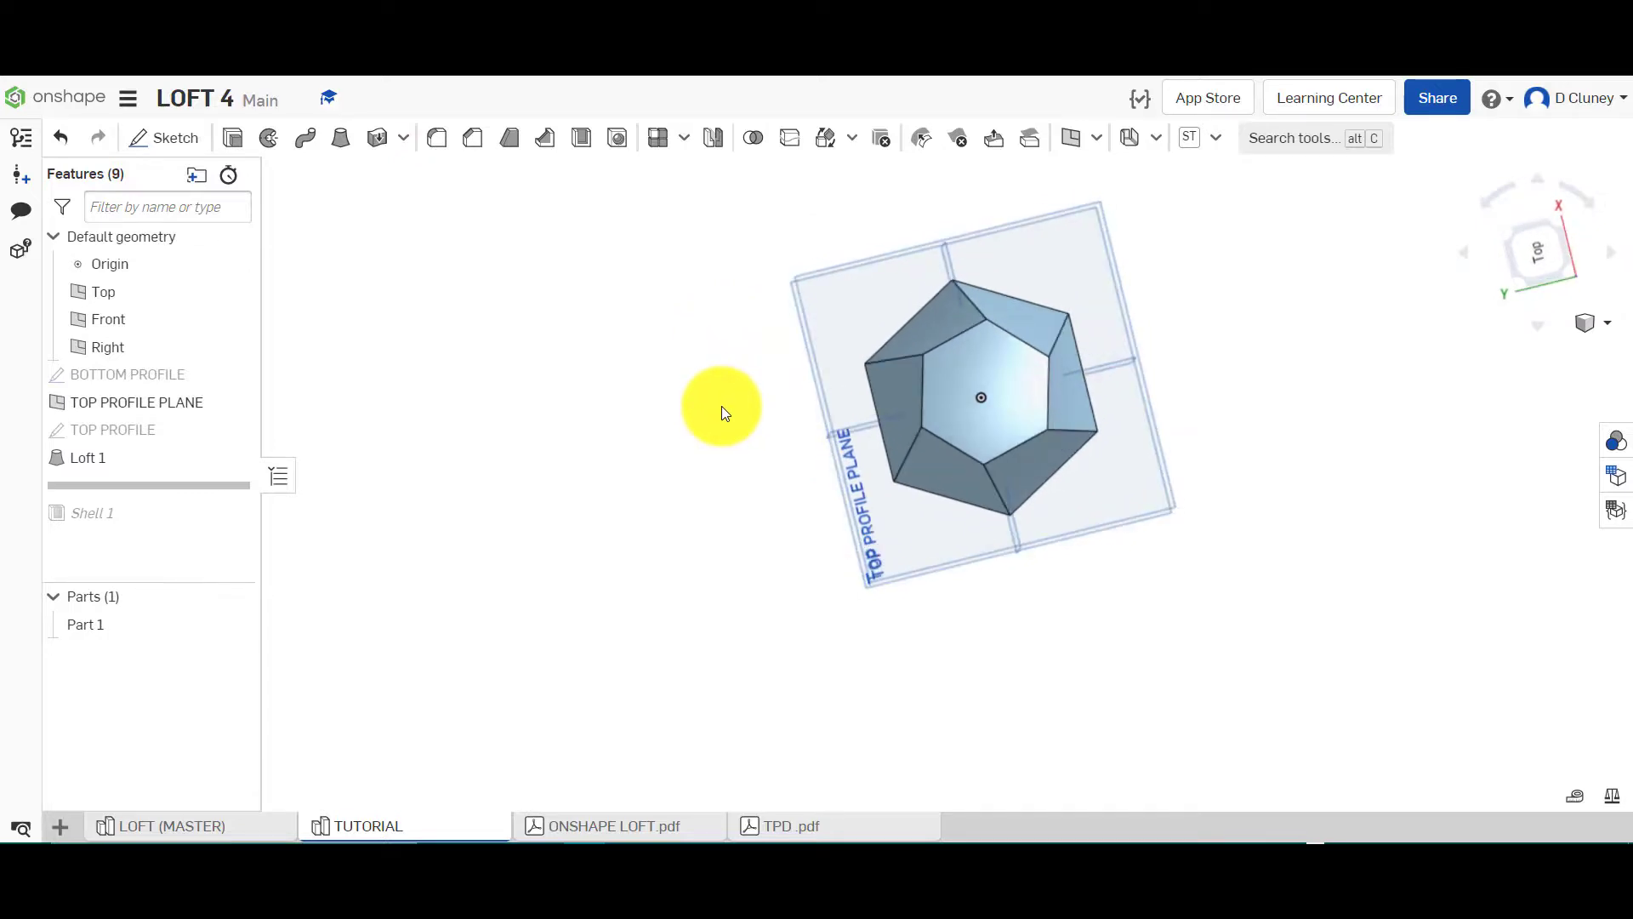
# View the model from the top with BOTTOM PROFILE and TOP PROFILE sketches shown
pyautogui.click(1542, 254)
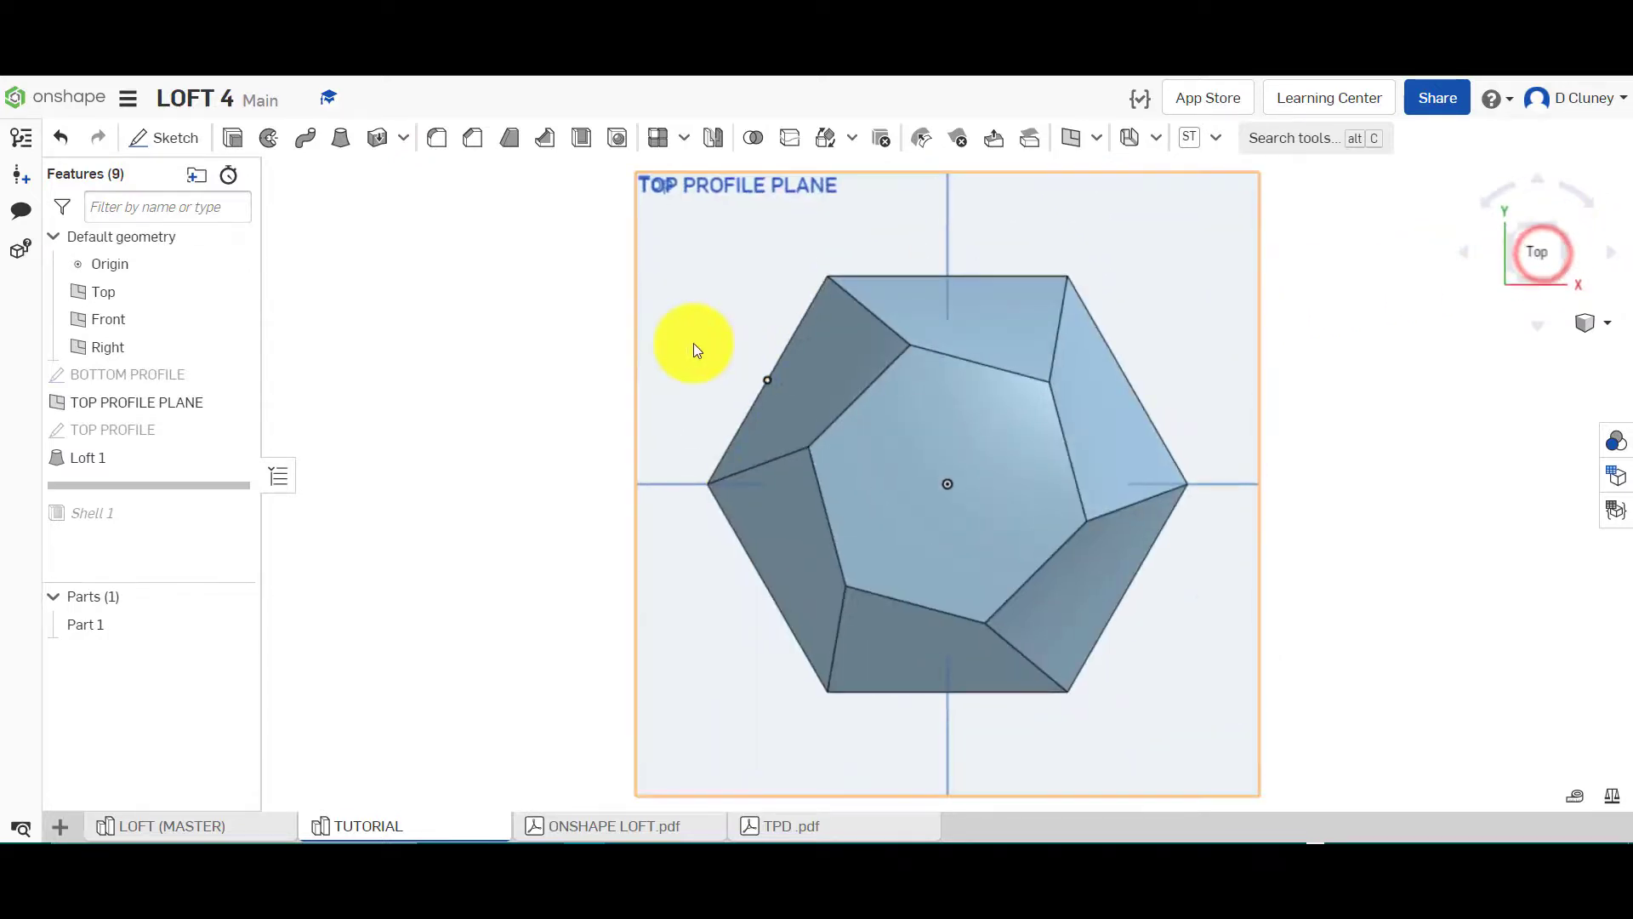
pyautogui.click(242, 376)
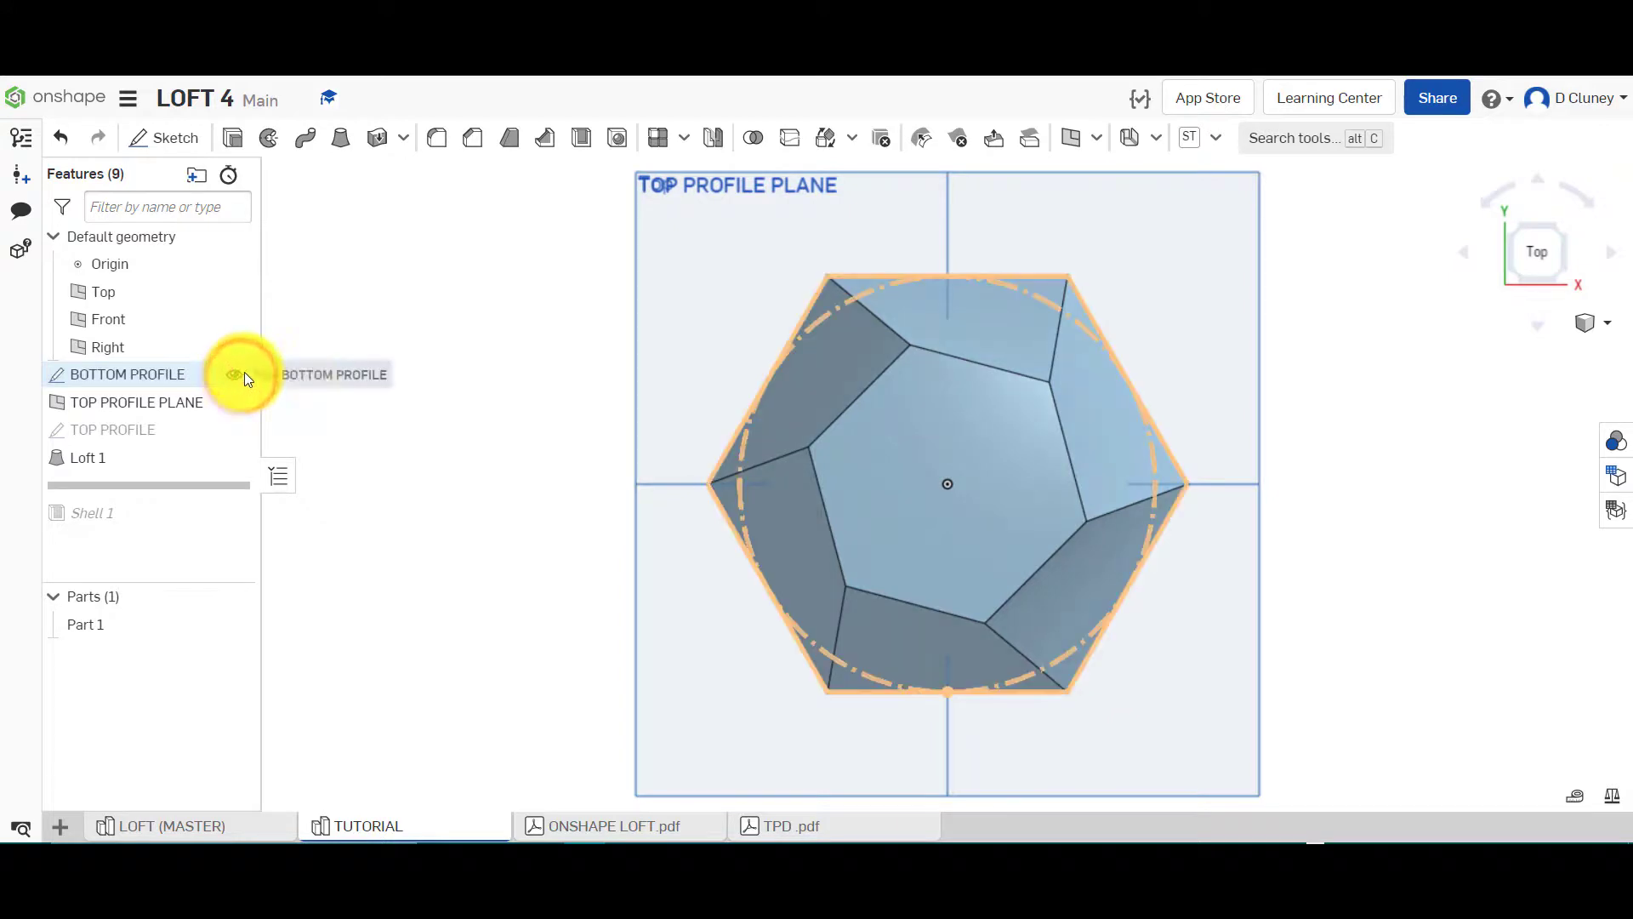
pyautogui.click(232, 435)
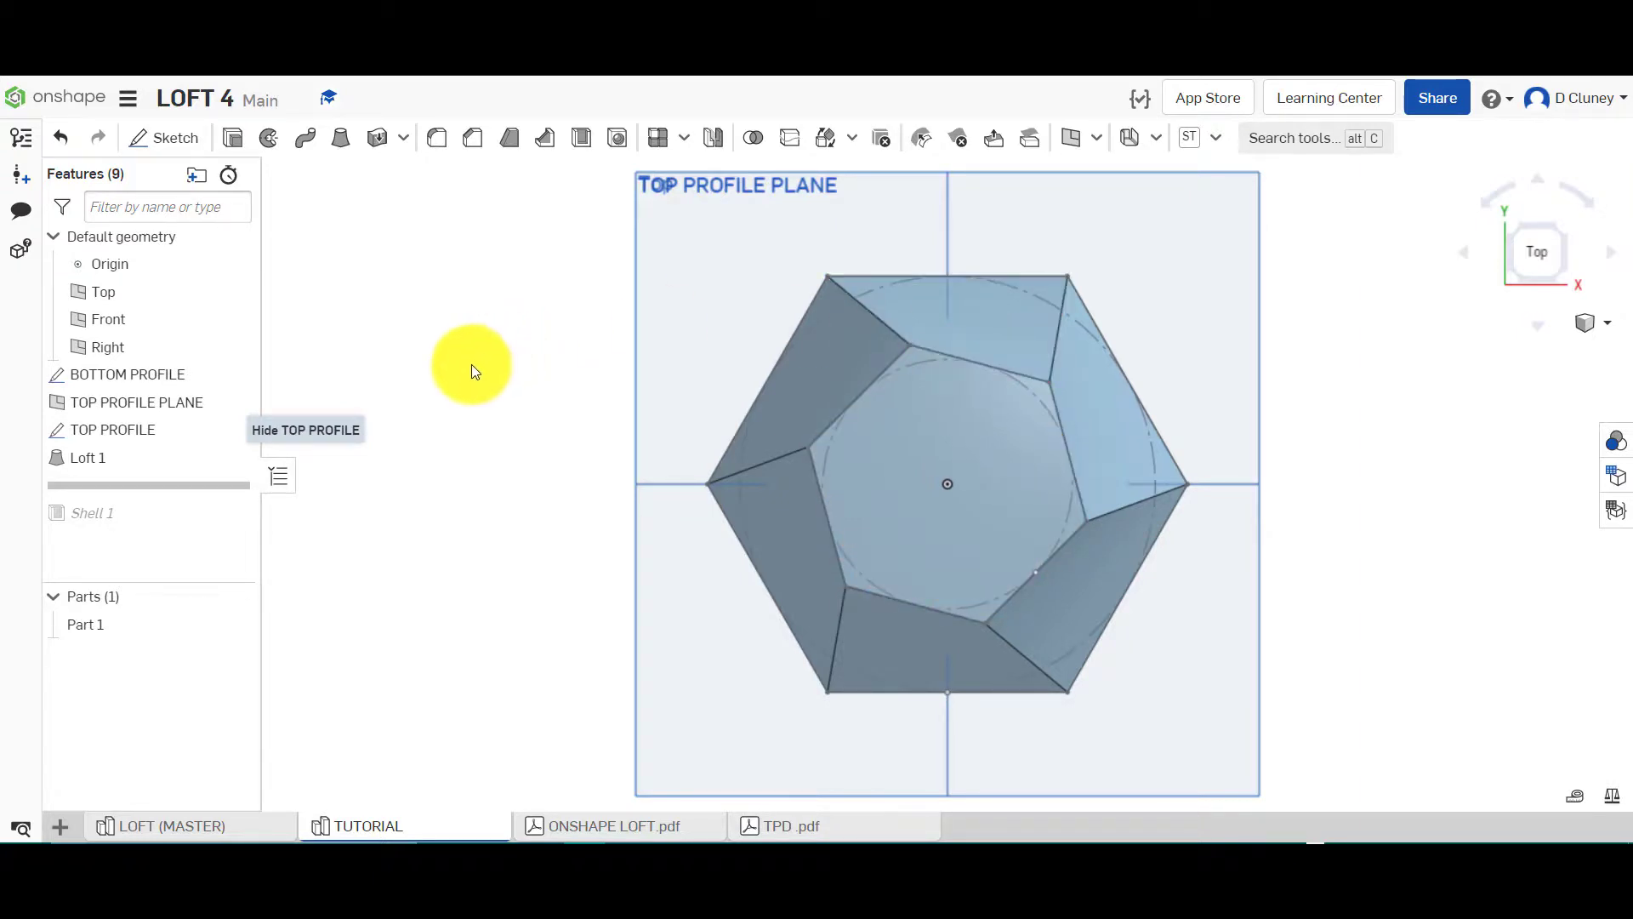
# Rotate the whole TOP PROFILE hexagon 30° about the sketch origin and accept the sketch
pyautogui.rightClick(177, 430)
pyautogui.click(303, 117)
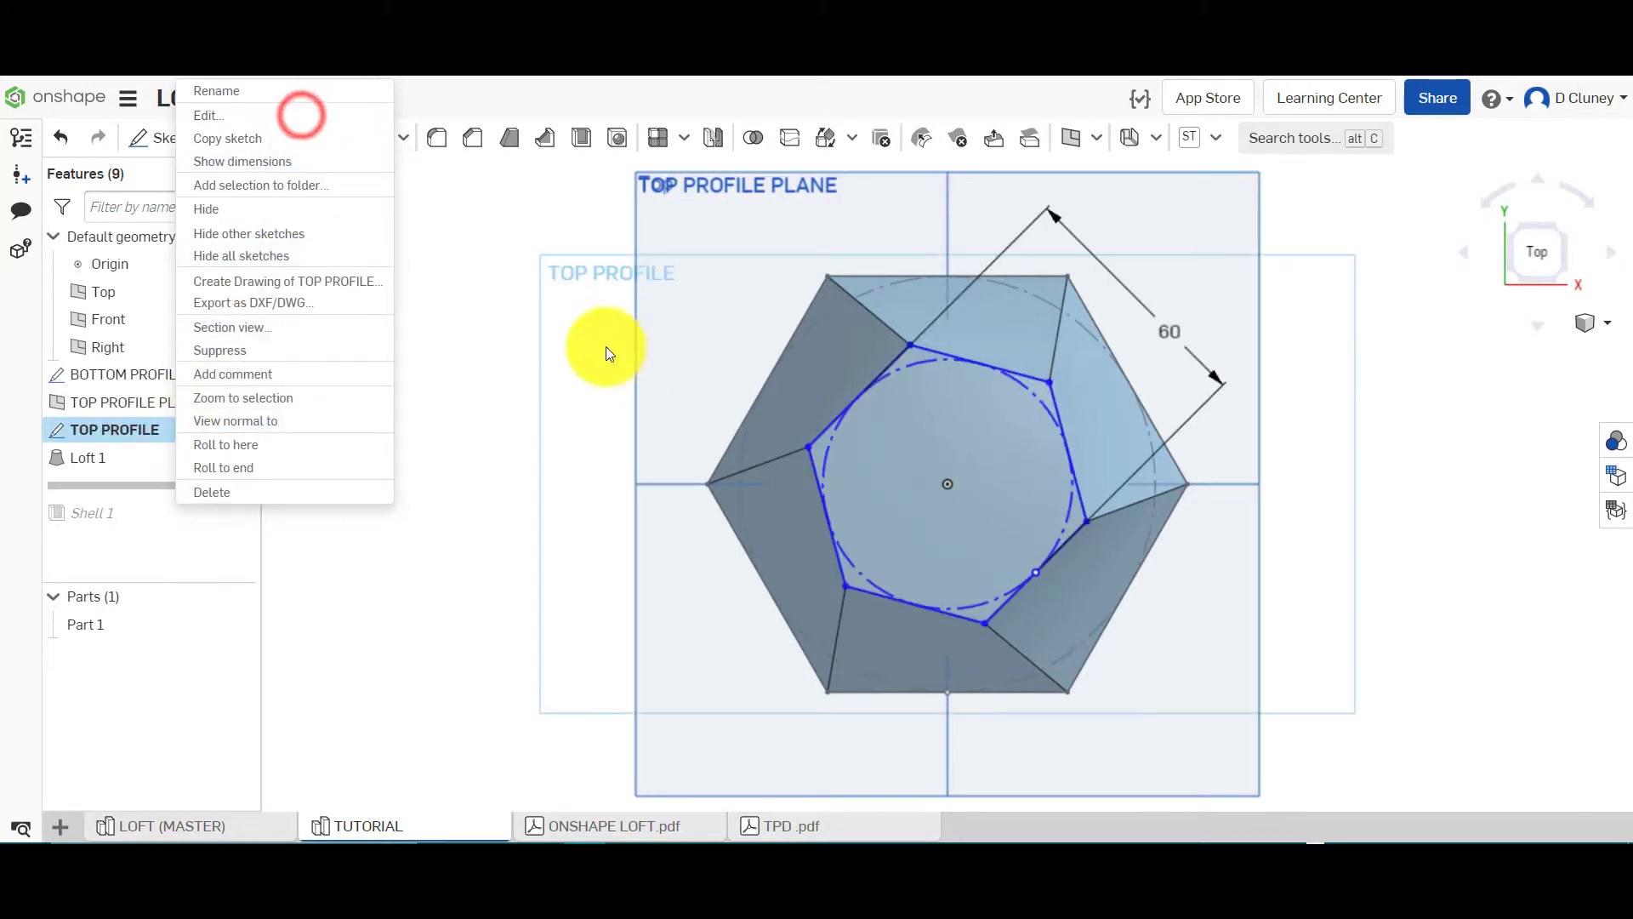
pyautogui.moveTo(729, 317)
pyautogui.mouseDown()
pyautogui.moveTo(920, 416)
pyautogui.moveTo(1116, 637)
pyautogui.mouseUp()
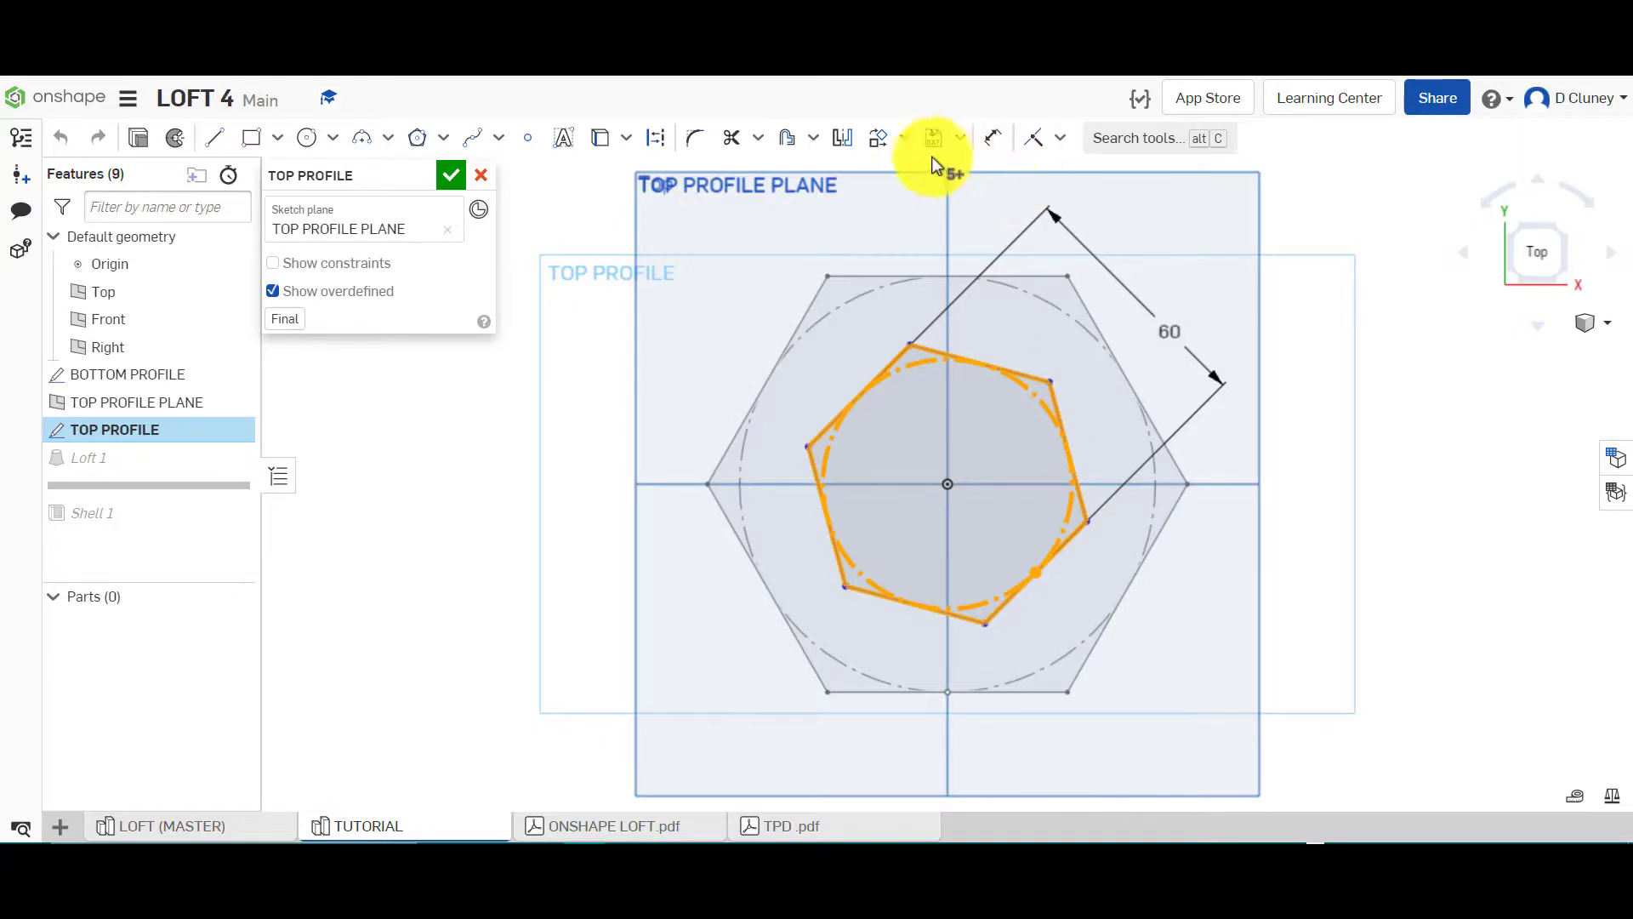
pyautogui.click(882, 141)
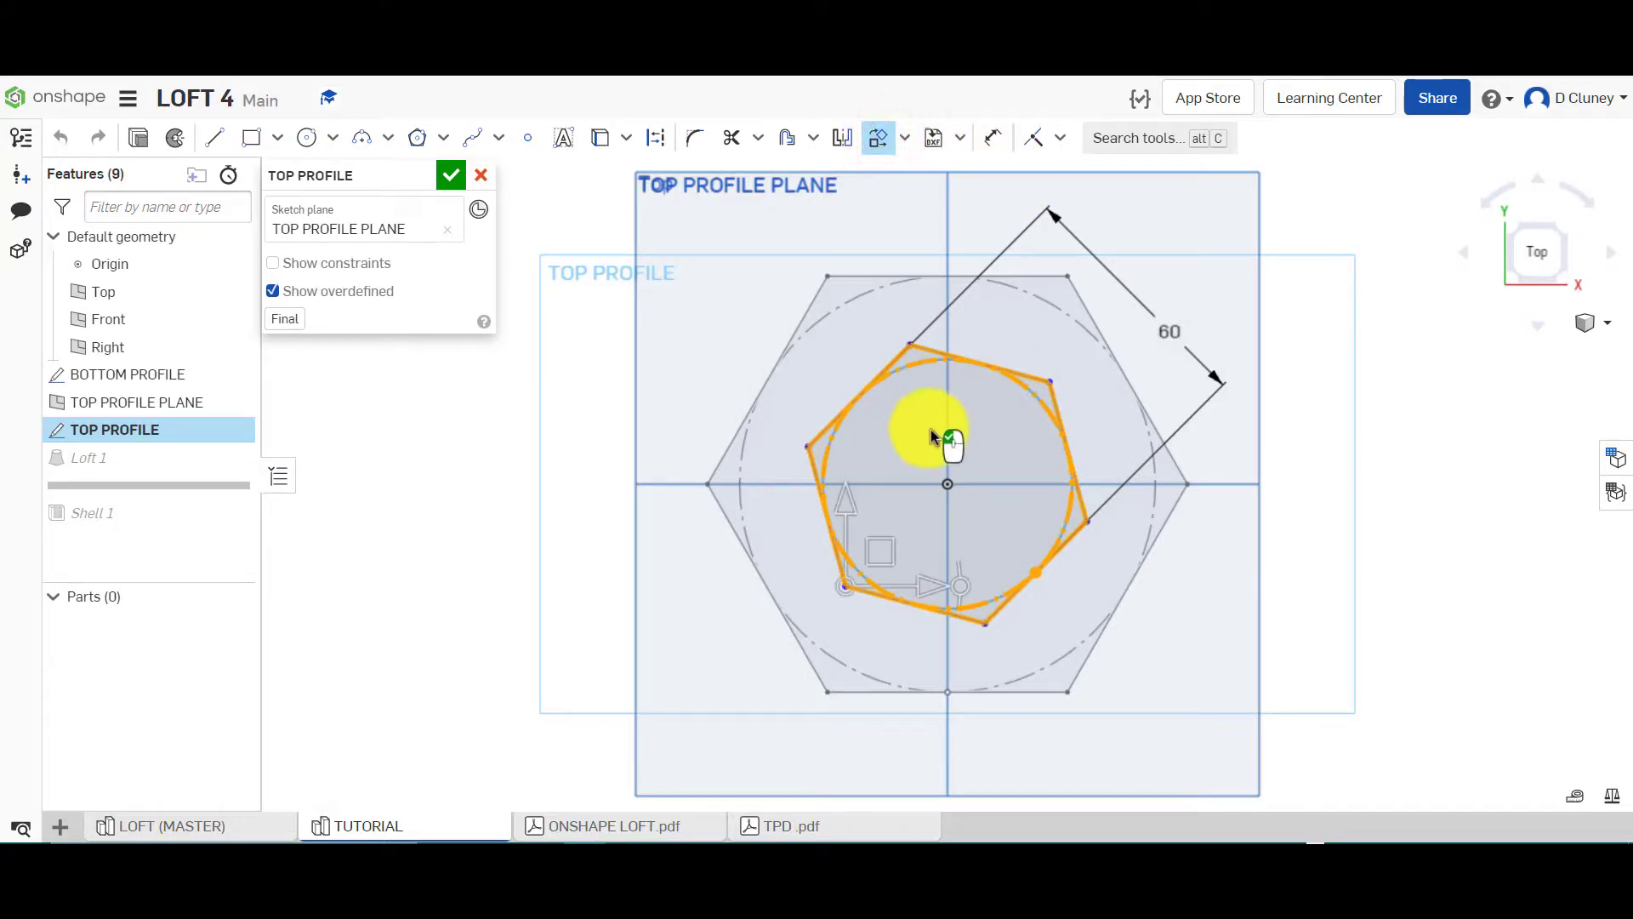
pyautogui.moveTo(846, 586); pyautogui.dragTo(948, 485)
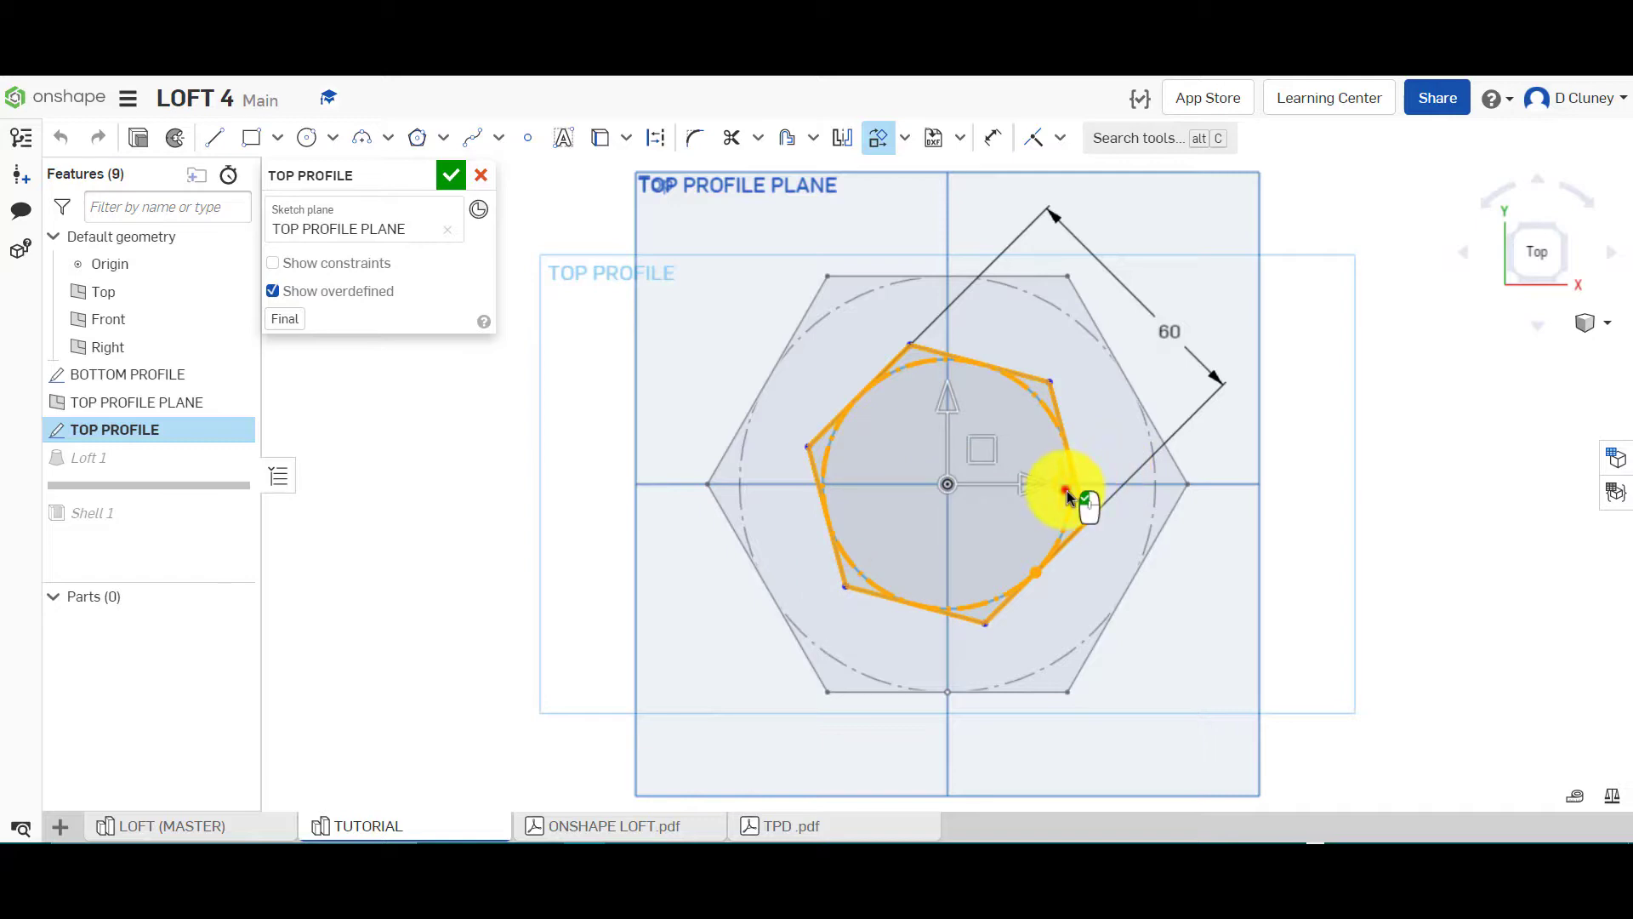
pyautogui.moveTo(1066, 485); pyautogui.dragTo(1053, 549)
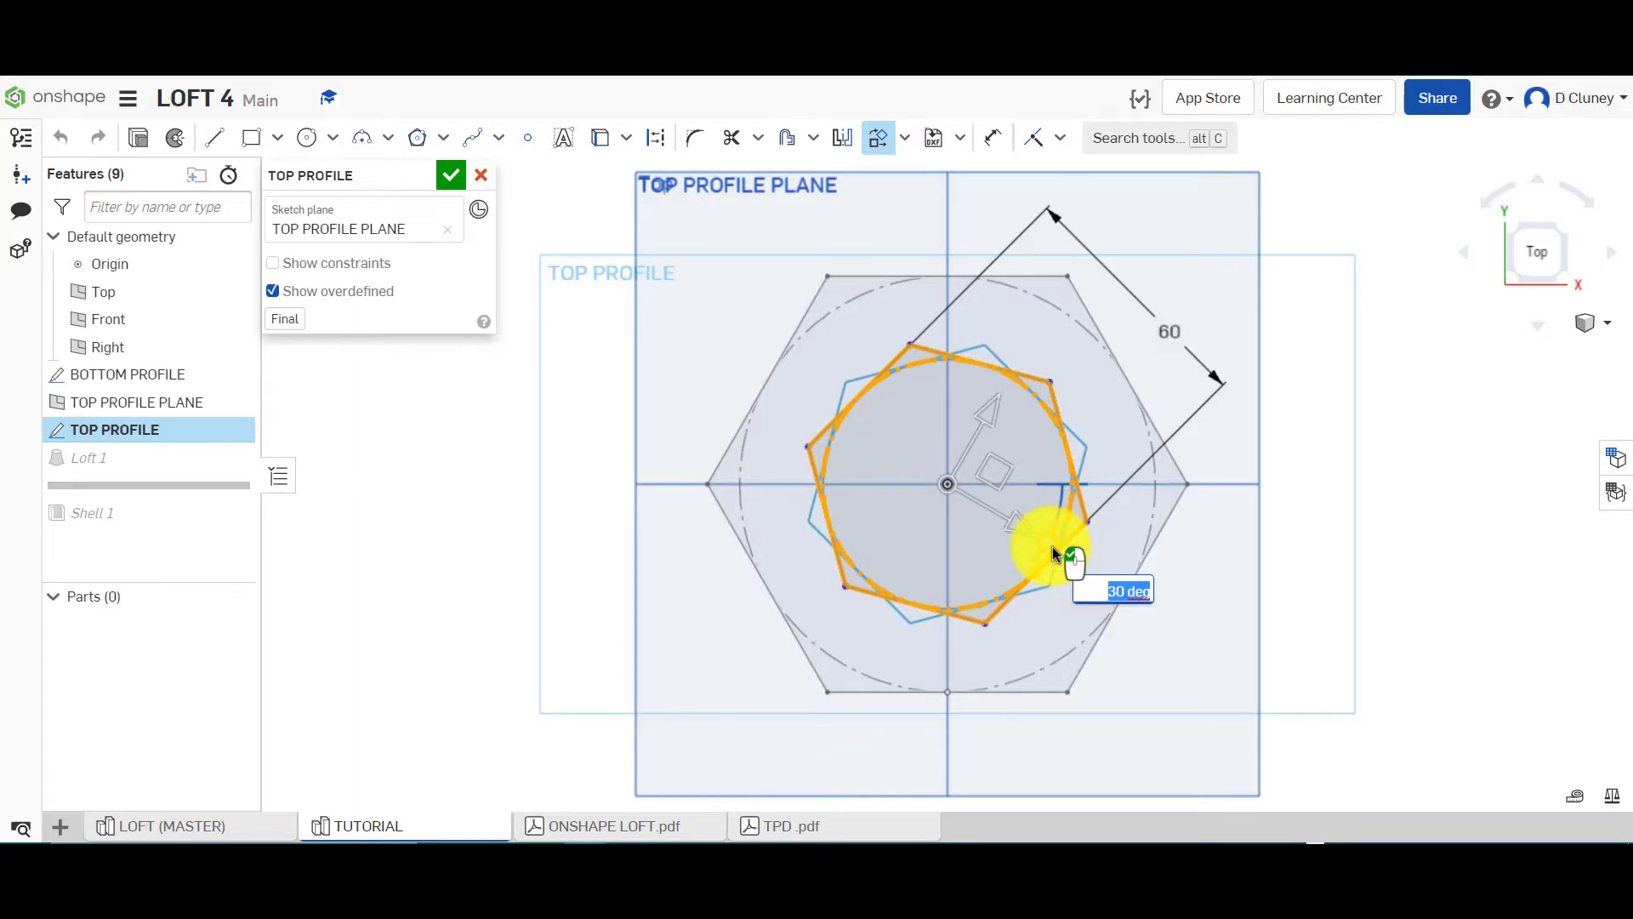
pyautogui.click(1053, 546)
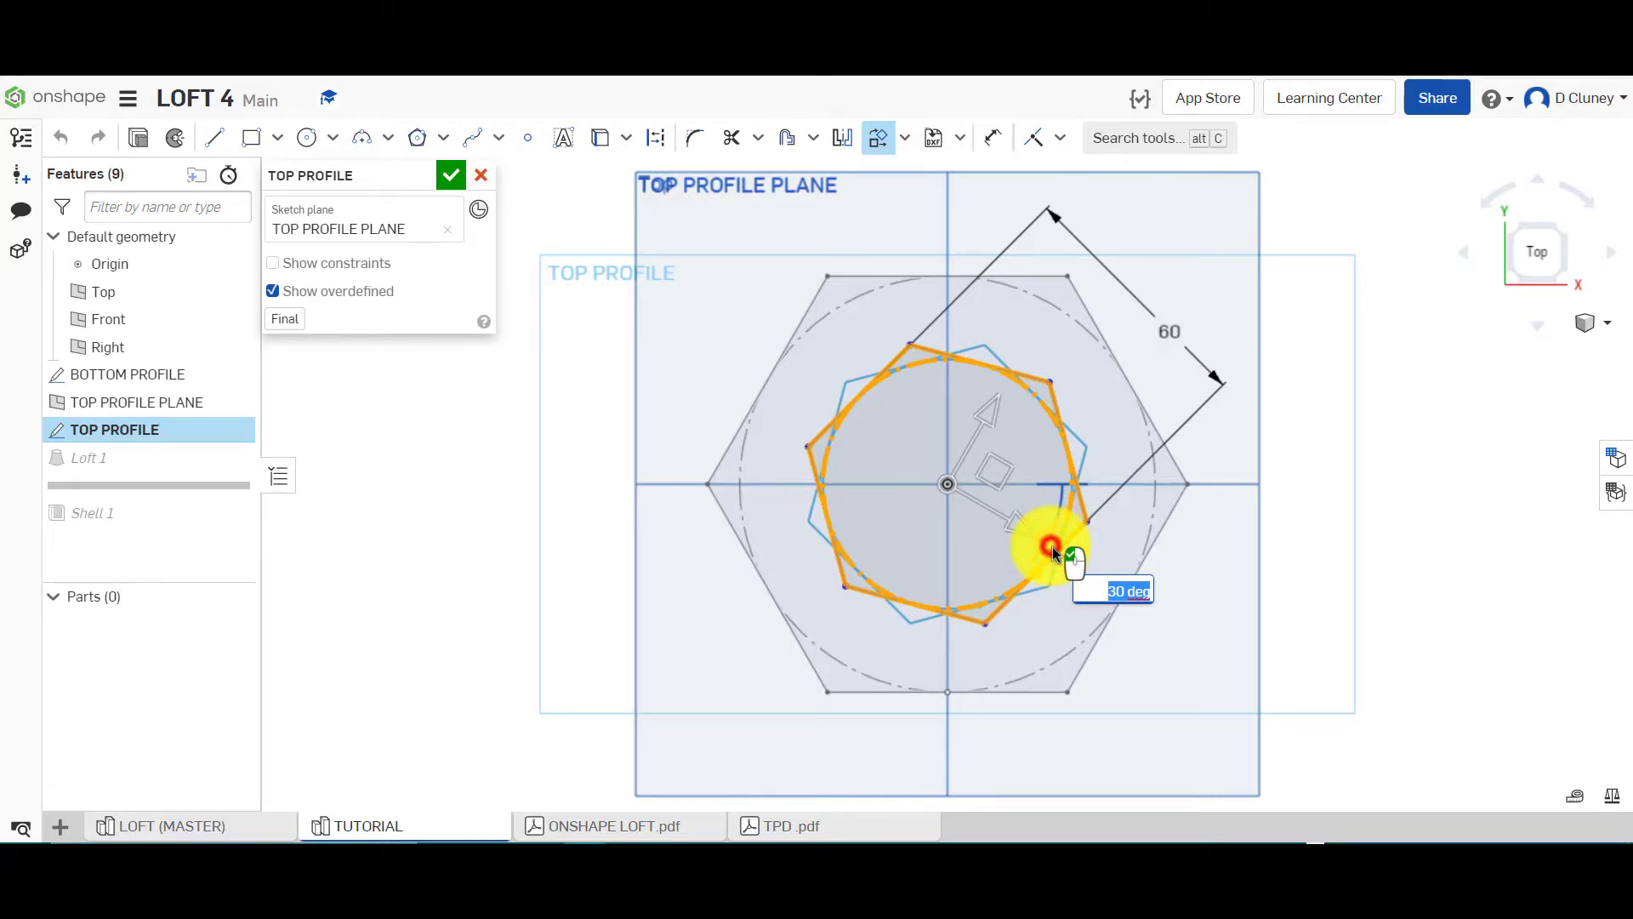
pyautogui.click(454, 176)
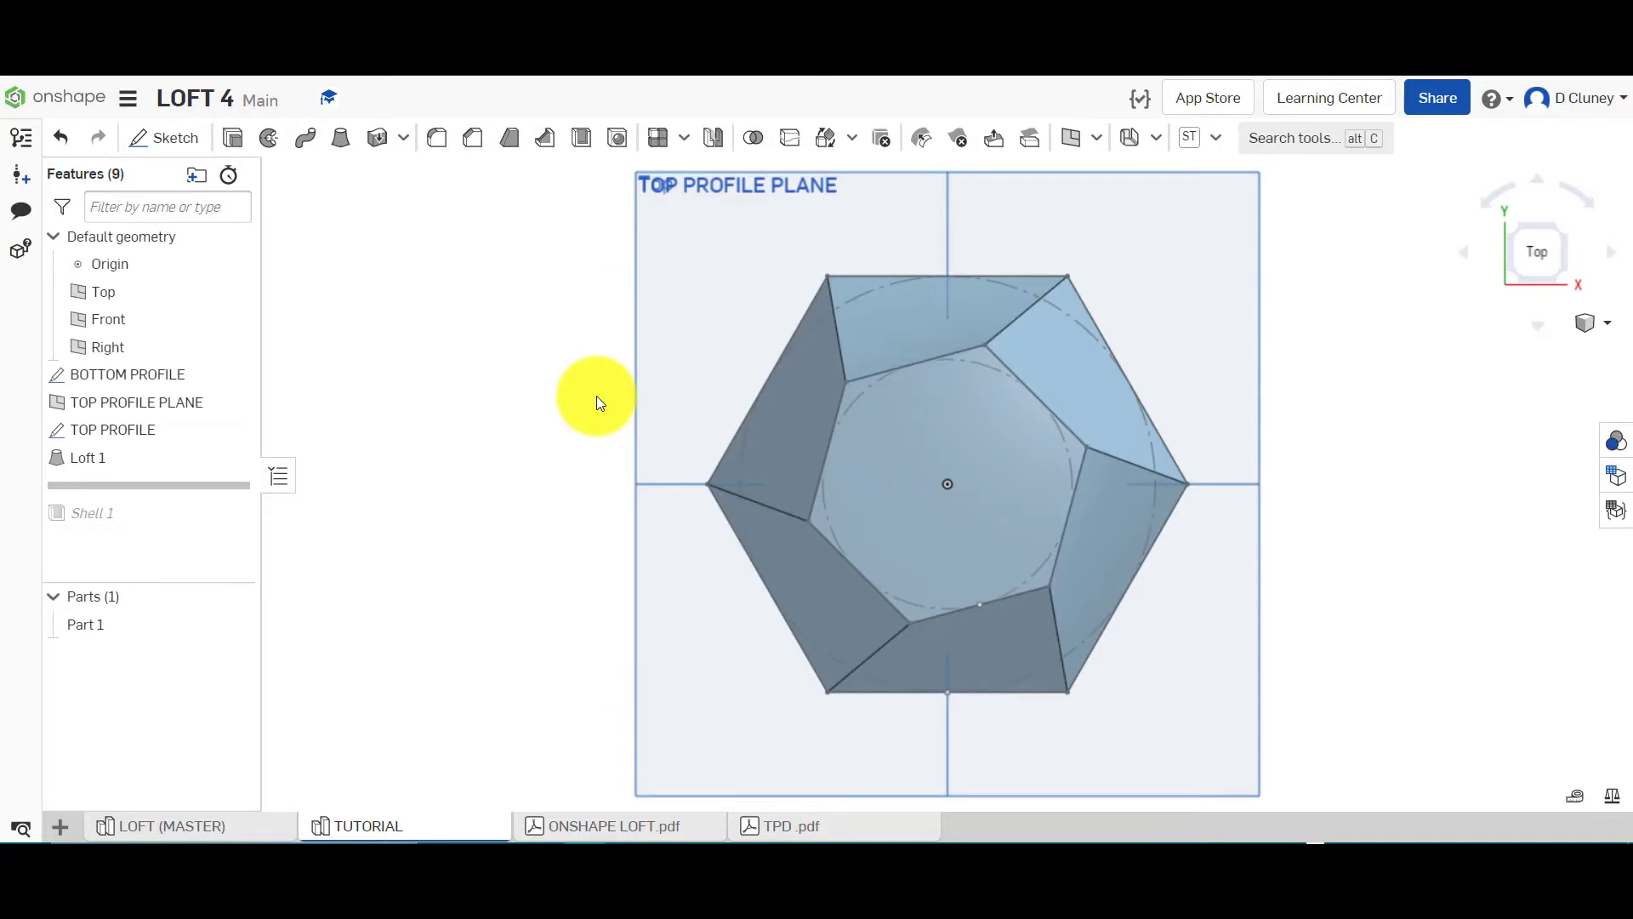
# Switch the re-twisted vase to isometric view and open Loft 1 for editing
pyautogui.moveTo(473, 517)
pyautogui.mouseDown(button='right')
pyautogui.moveTo(489, 370)
pyautogui.moveTo(476, 531)
pyautogui.mouseUp(button='right')
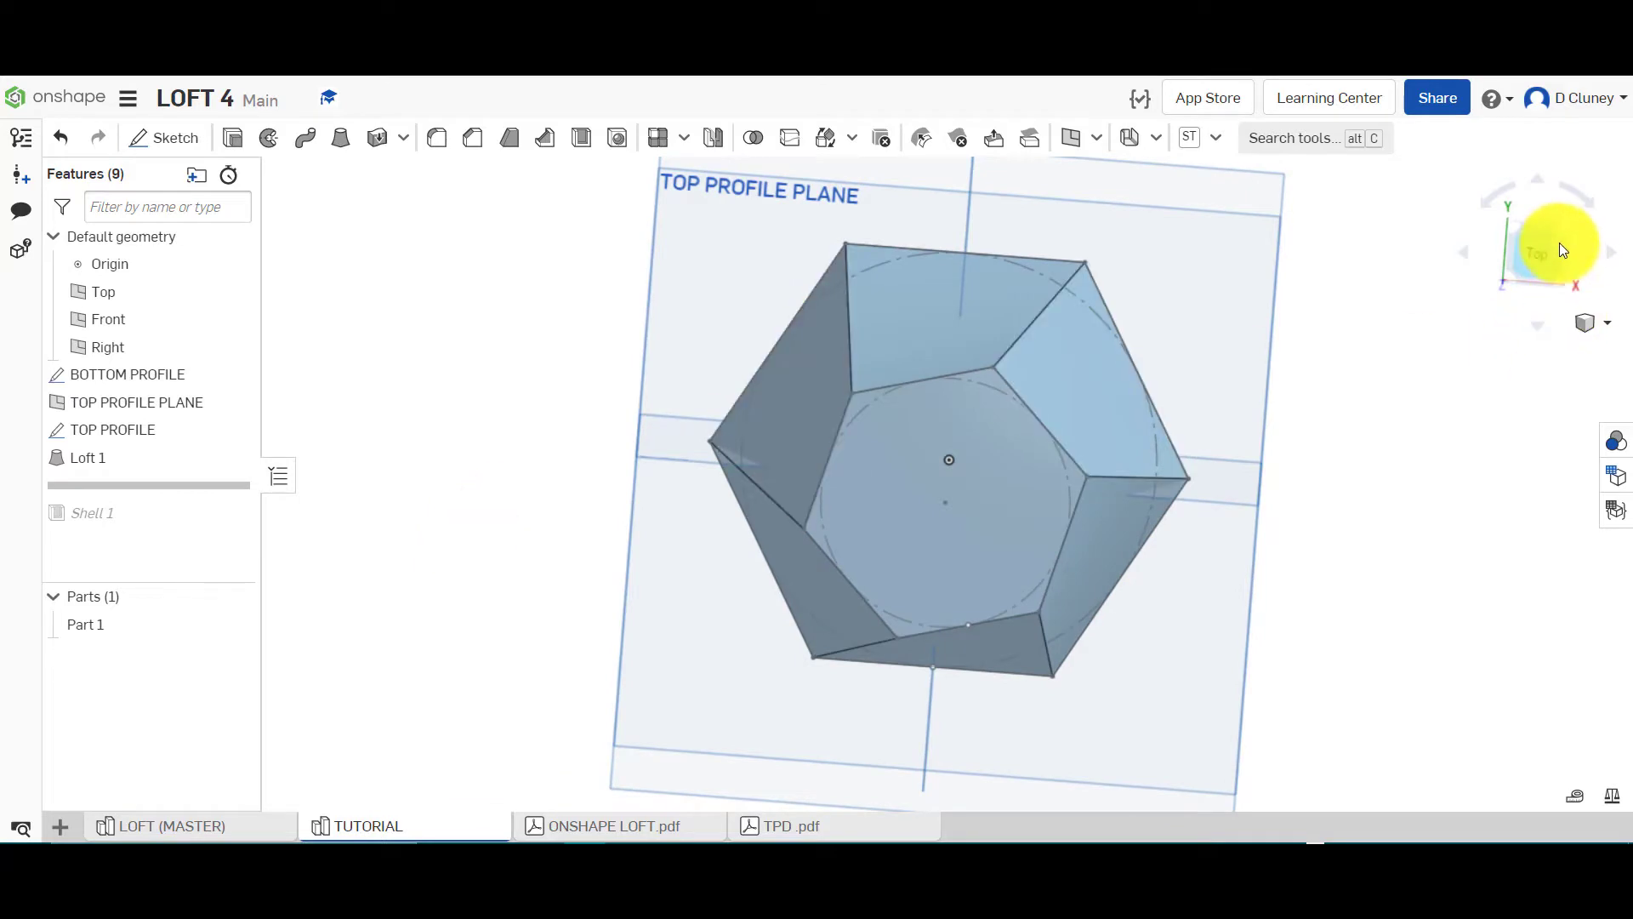
pyautogui.click(1513, 225)
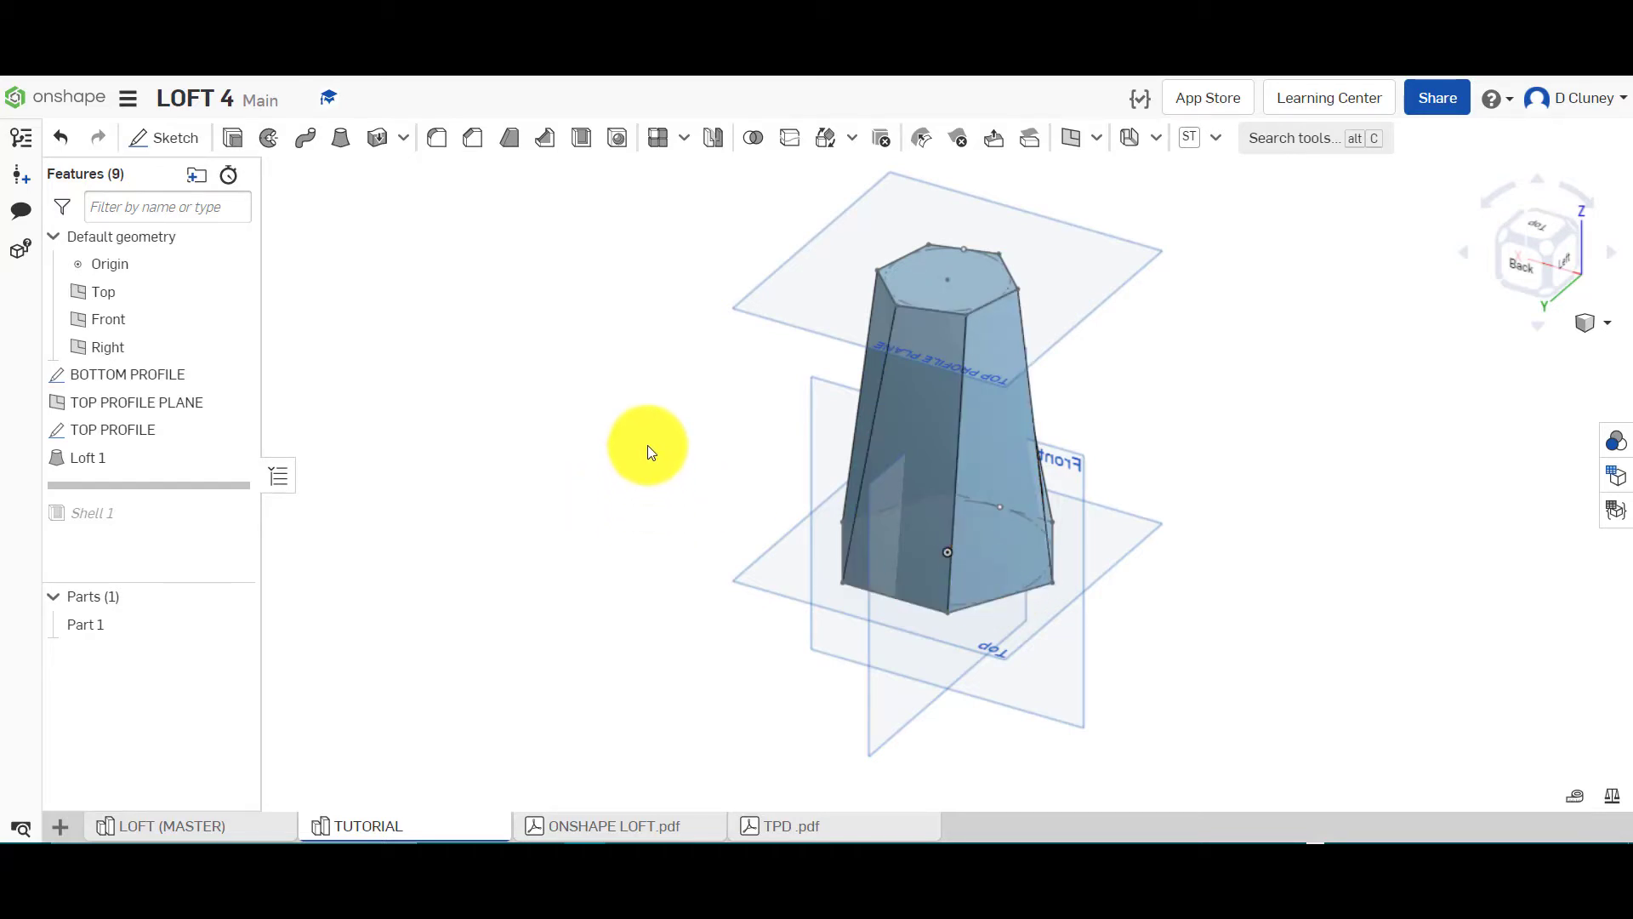
pyautogui.rightClick(206, 450)
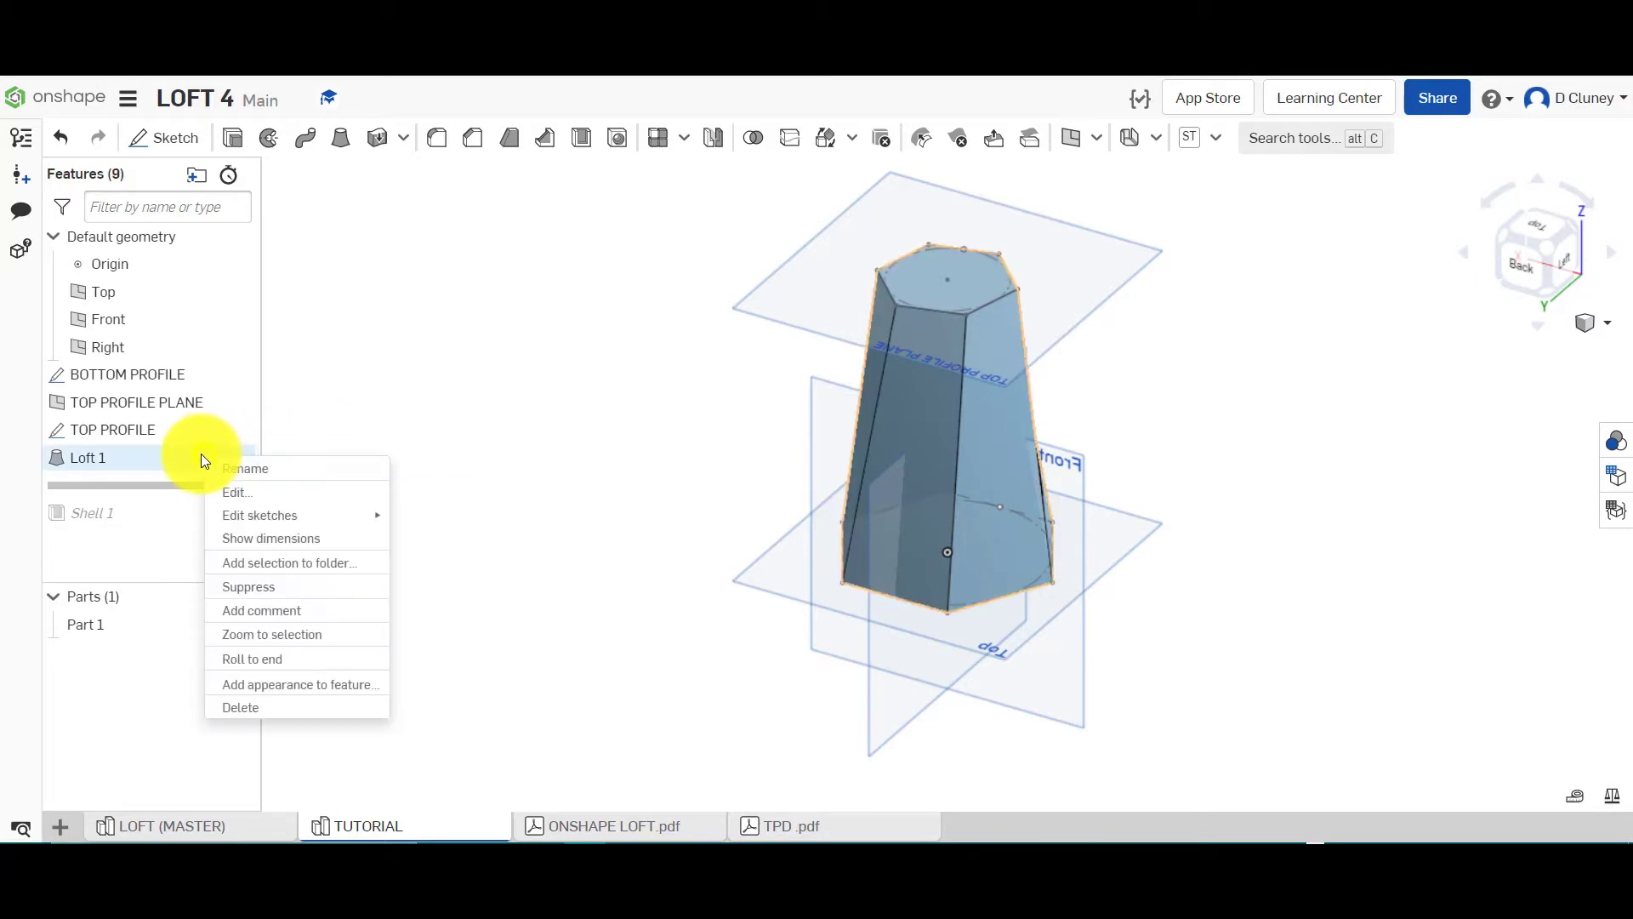
pyautogui.click(237, 487)
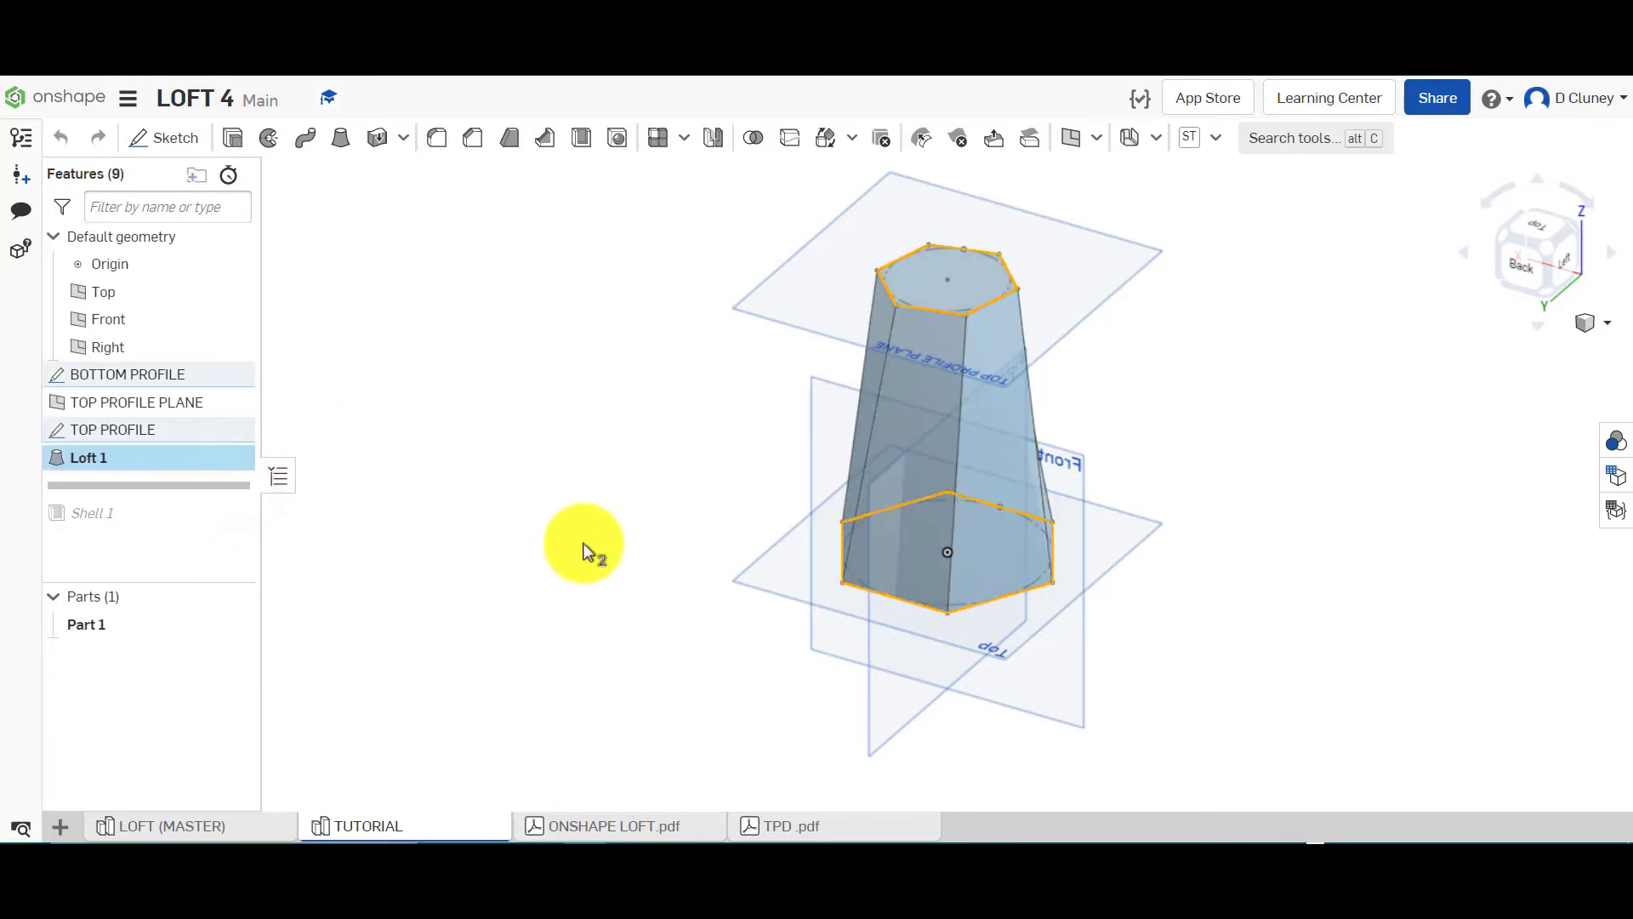